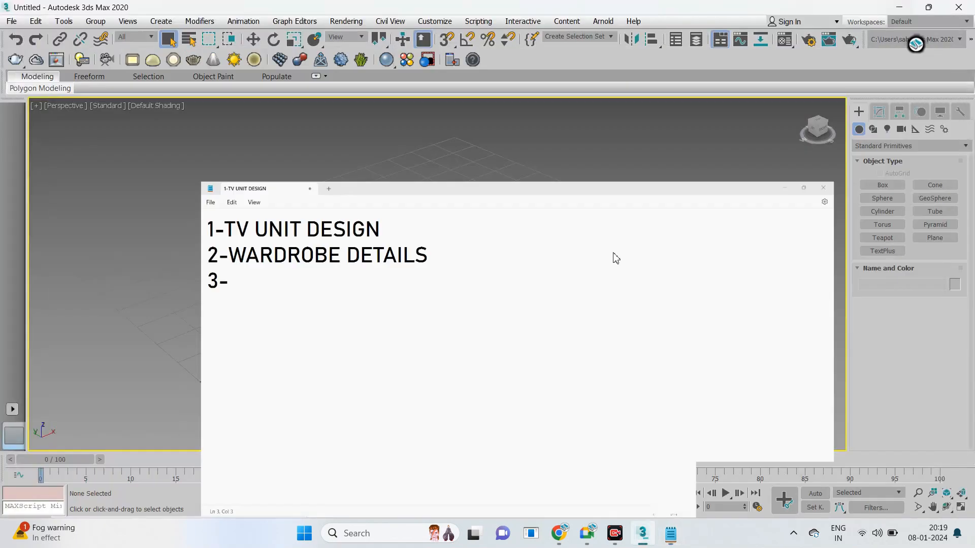
Step: Launch AutoCAD 2020 and dismiss the drawing recovery notice together with the Drawing Recovery Manager
left_click(383, 538)
type("AUTOCA")
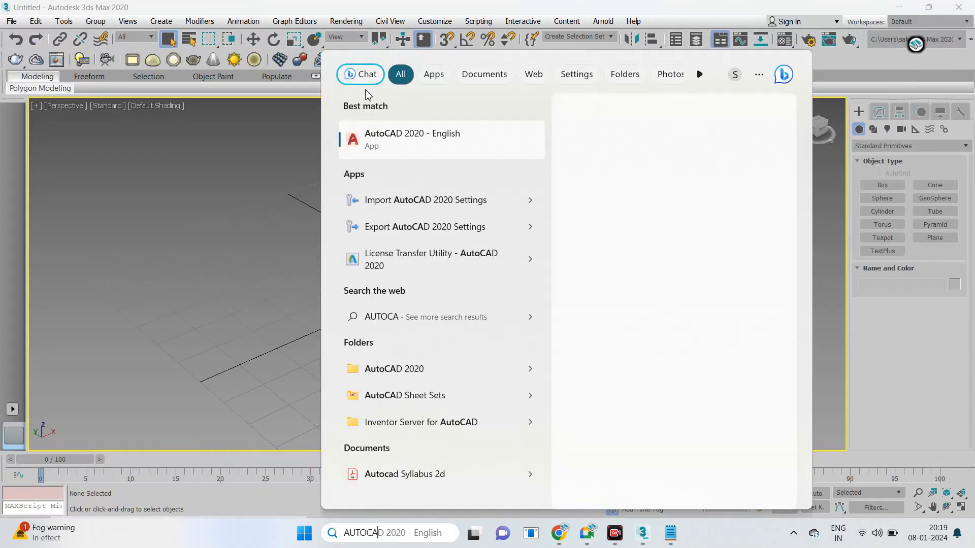
left_click(438, 144)
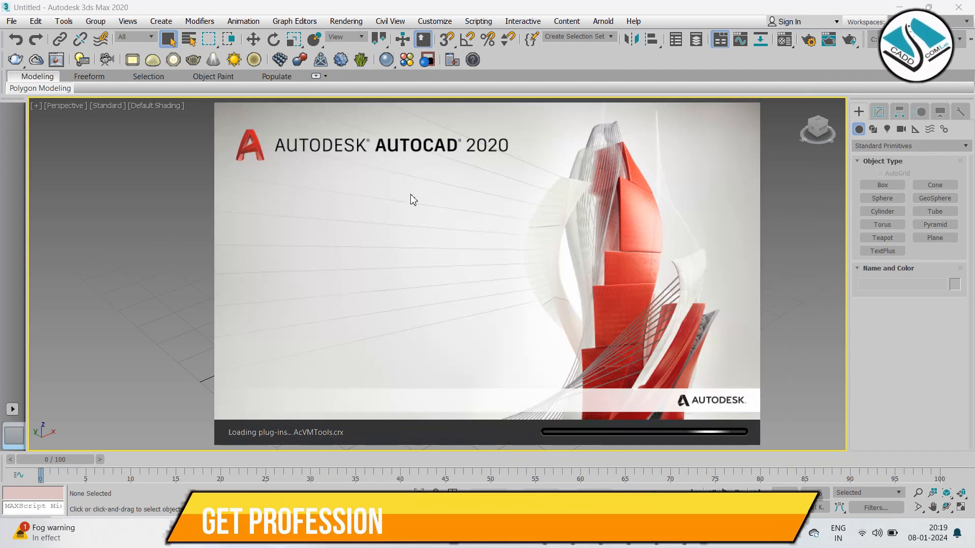
mouse_move(552, 542)
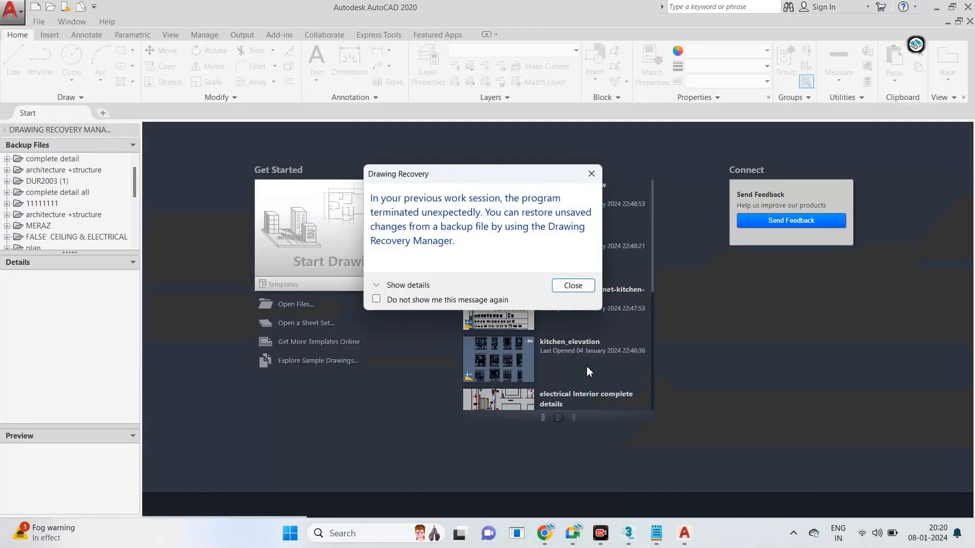
left_click(564, 291)
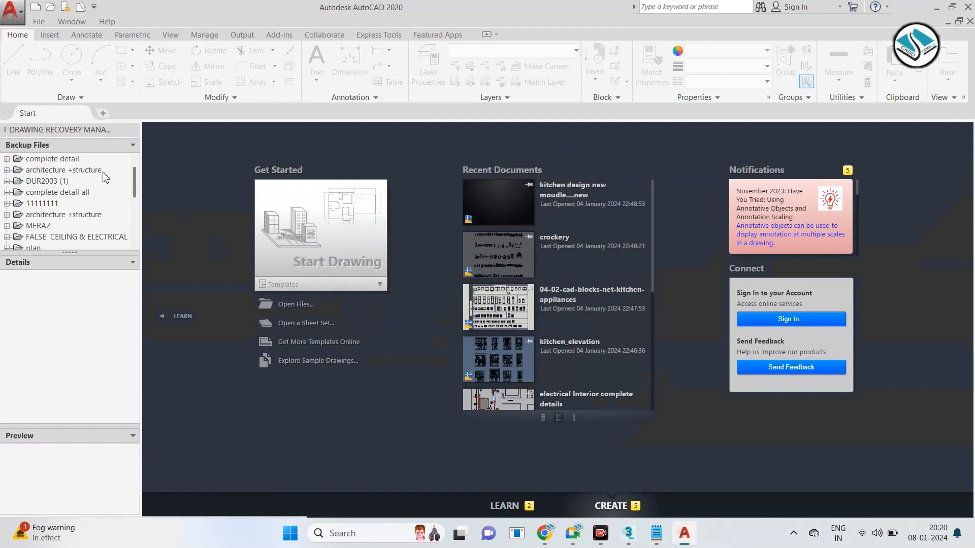
left_click(97, 139)
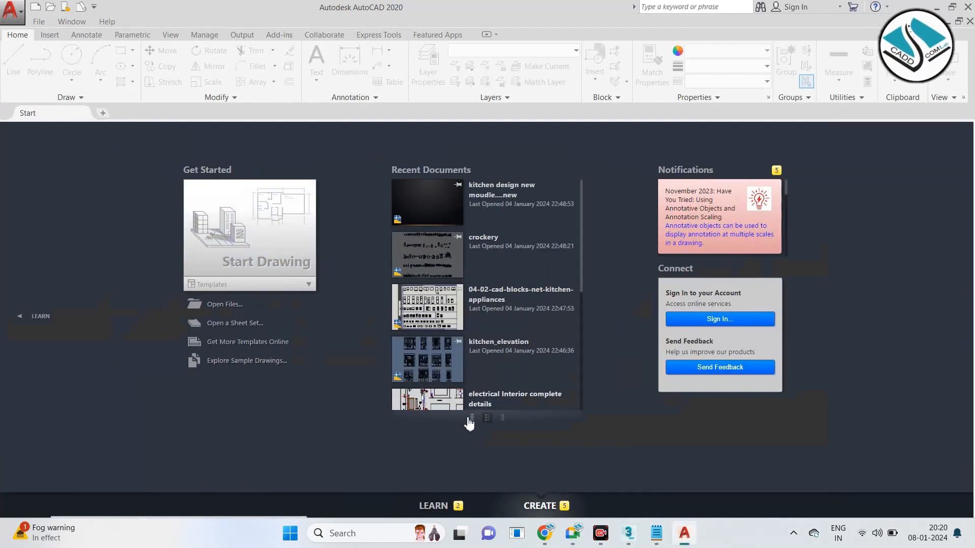
Step: Start a new blank drawing from the start page
left_click(545, 538)
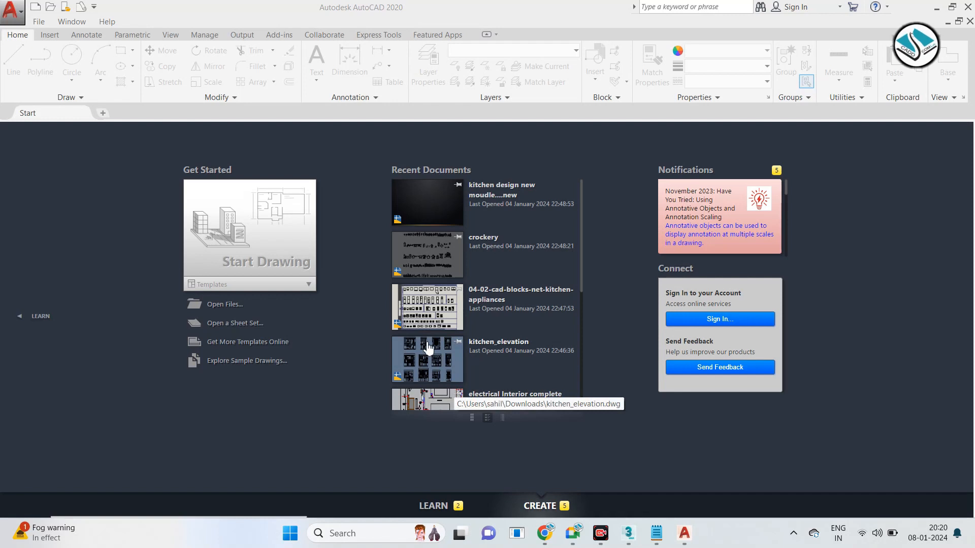
left_click(273, 270)
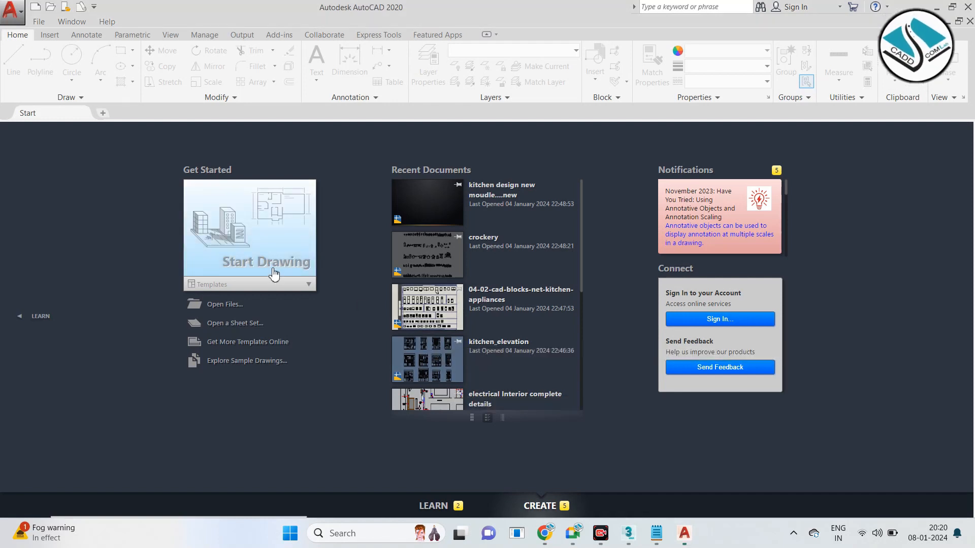
left_click(314, 268)
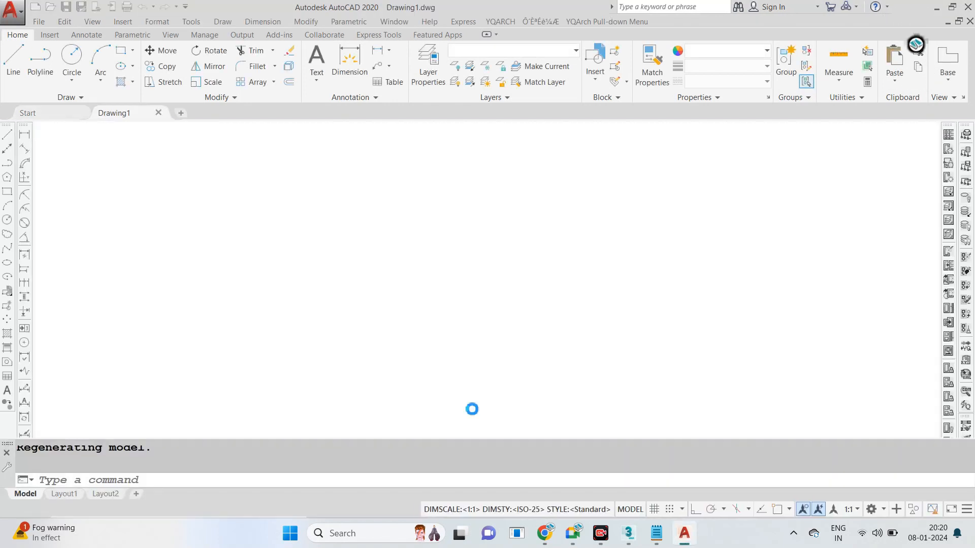
Step: Browse File Explorer to the Interior Projects folder inside Autocad Interior on the CaddCom-Lab (D:) drive
key("super+e")
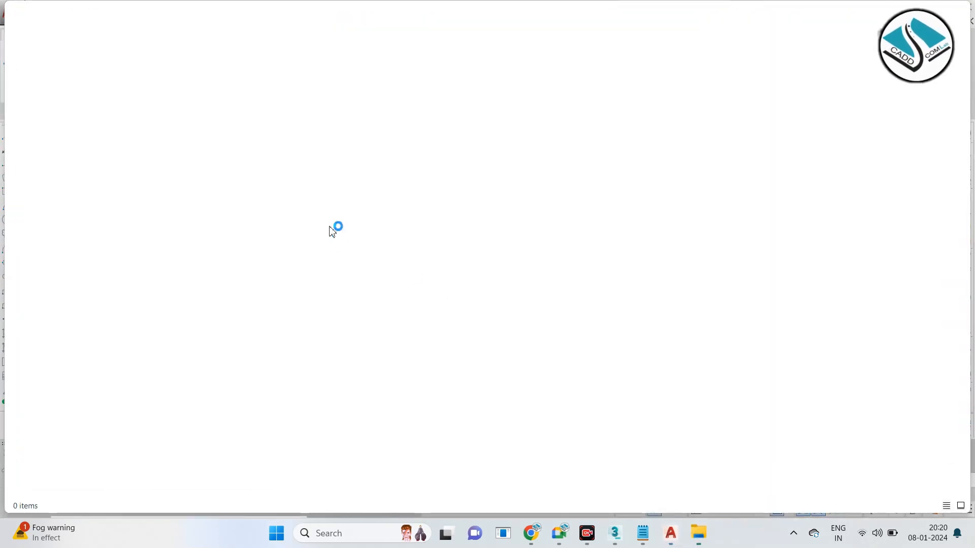
left_click(99, 361)
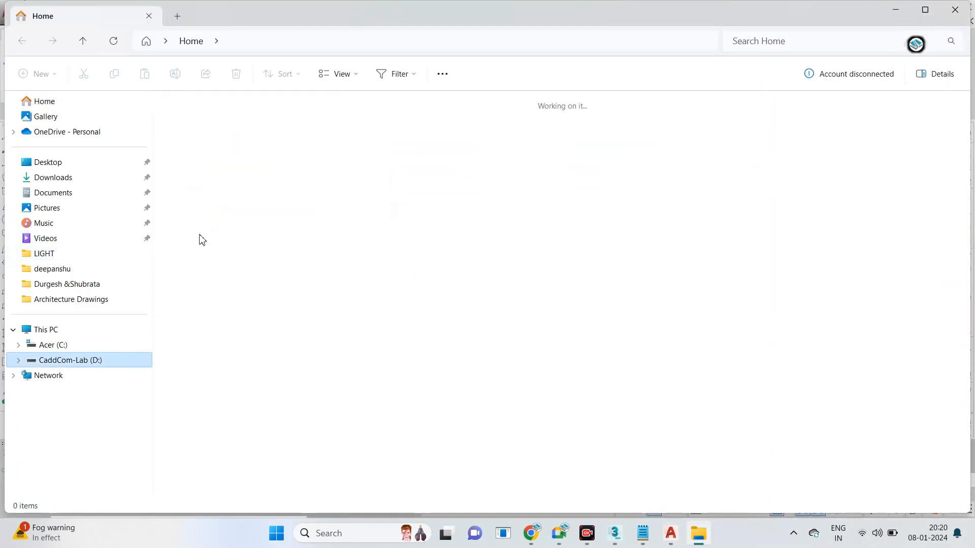
double_click(212, 151)
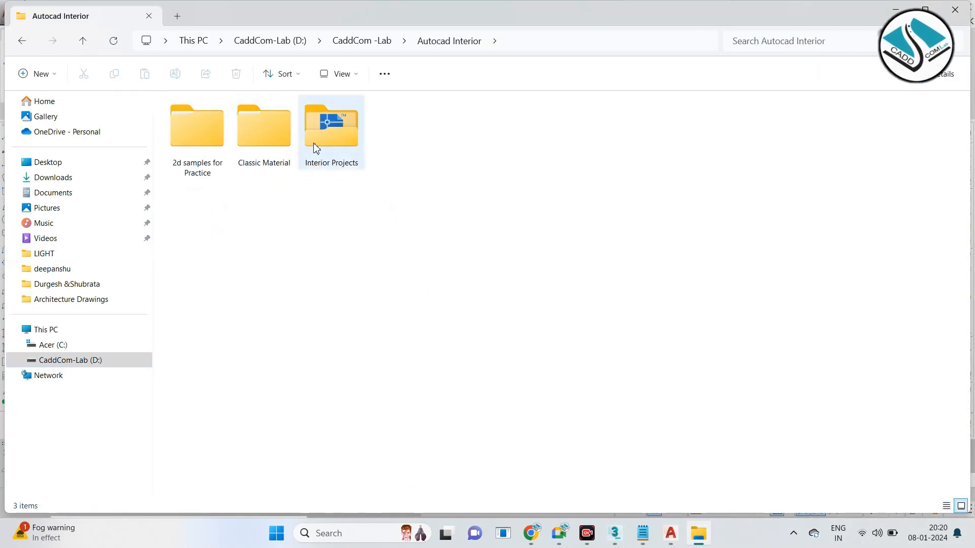
double_click(316, 148)
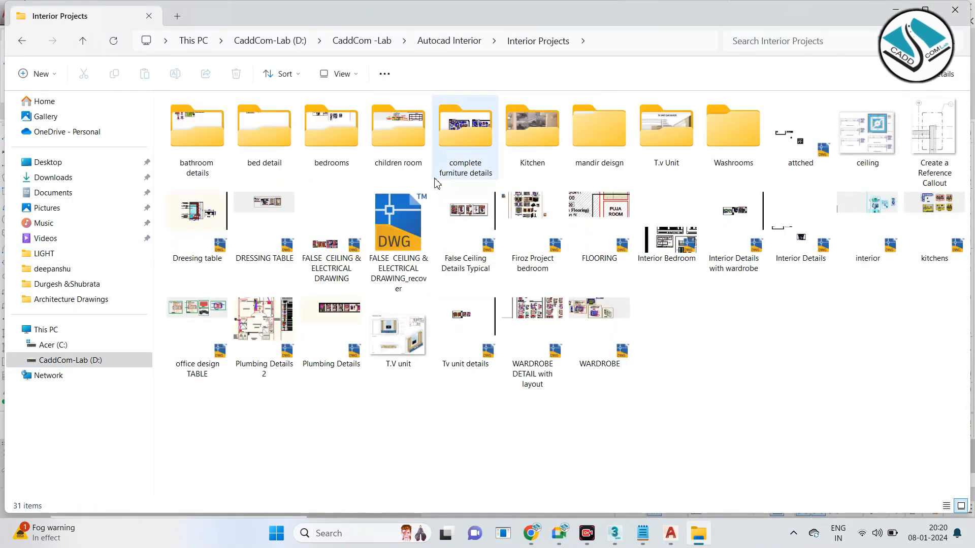
Step: Open the Tv unit details drawing and examine its bedroom TV wall elevations and plans
double_click(673, 142)
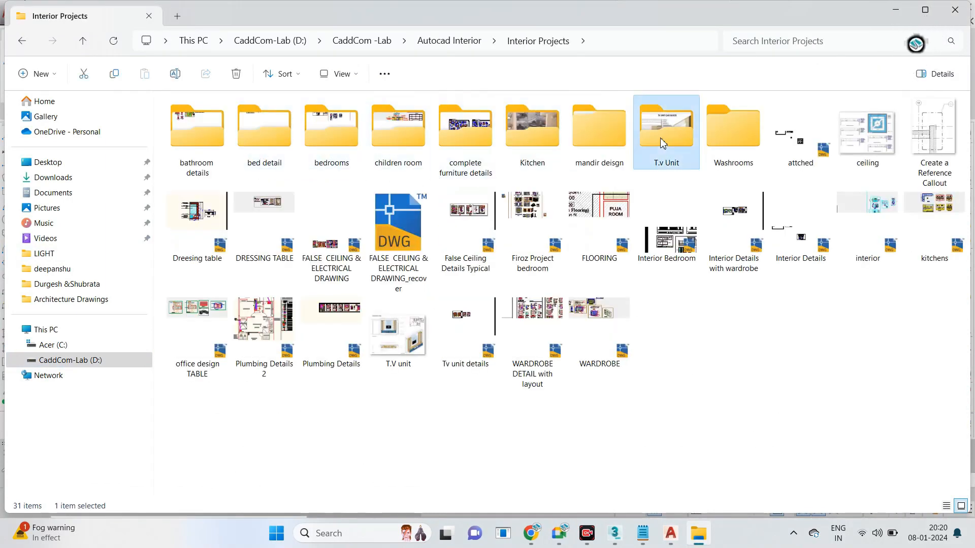
left_click(22, 43)
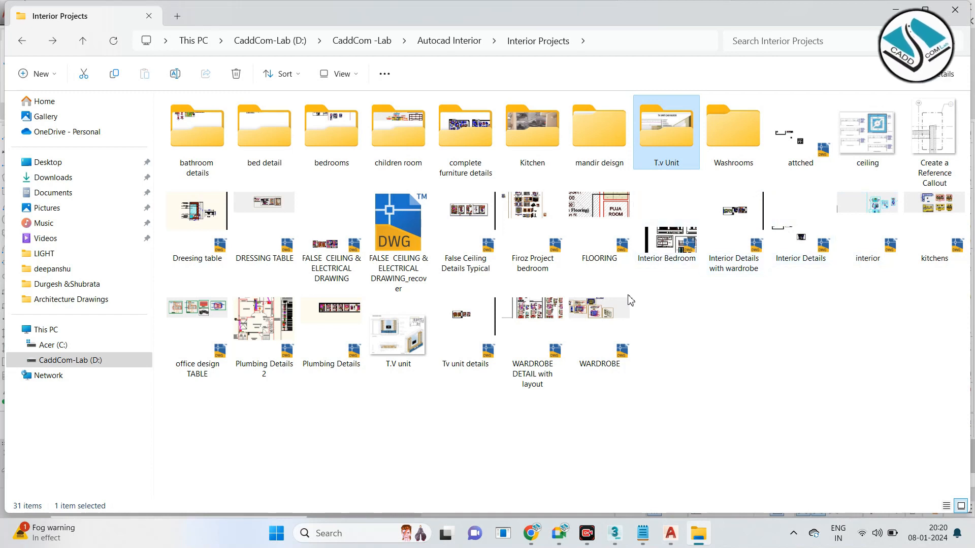
double_click(475, 318)
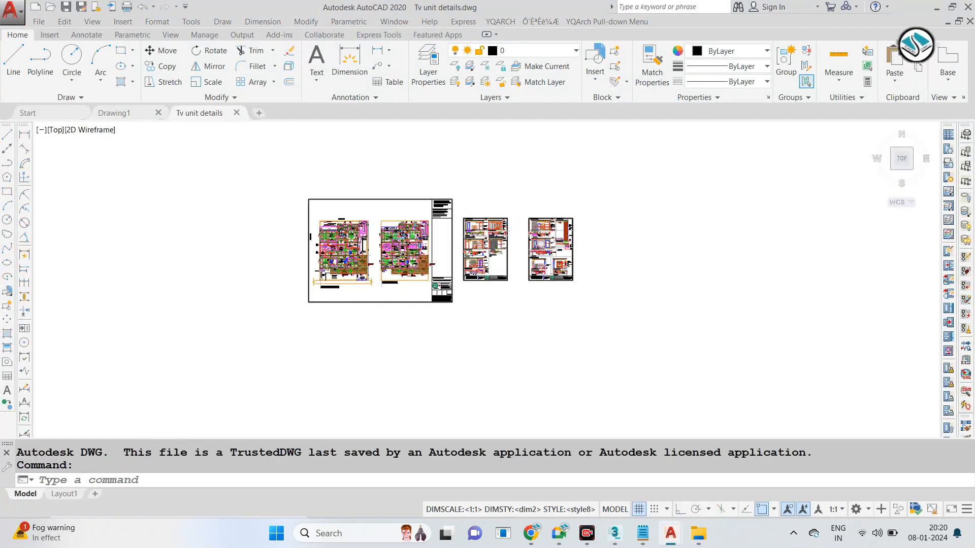
scroll(511, 221, "up", 8)
scroll(413, 236, "up", 3)
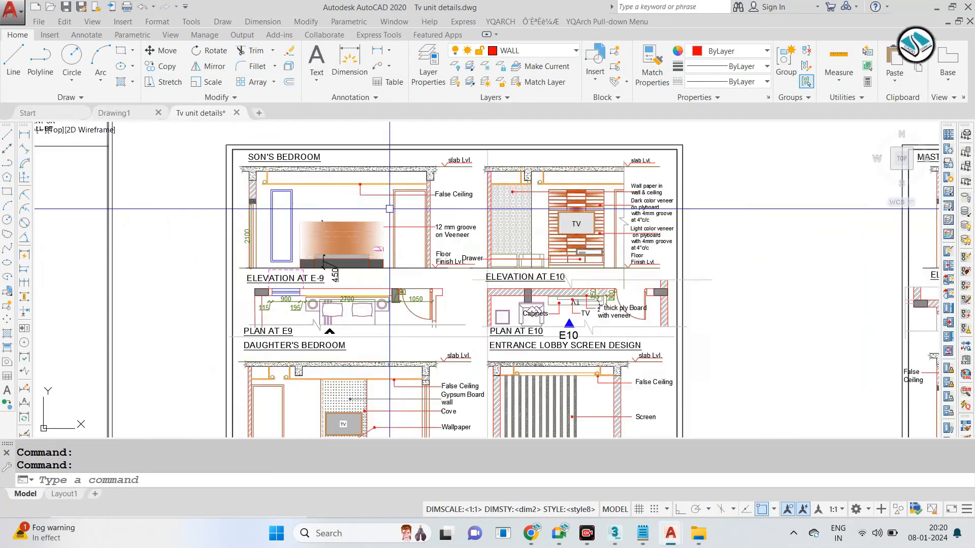
middle_click_drag(476, 208, 444, 126)
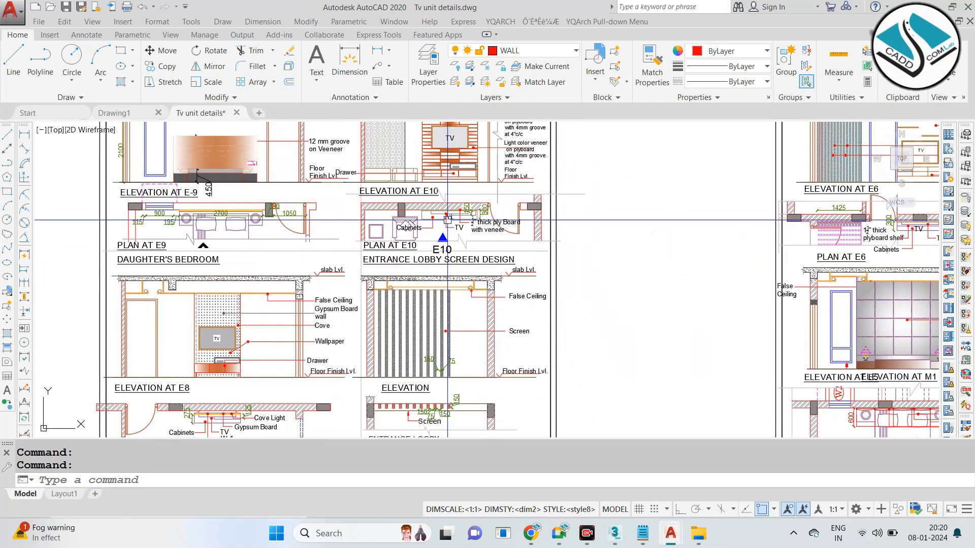
Step: Set up another new drawing with the grid off and architectural feet-and-inches units
left_click(259, 113)
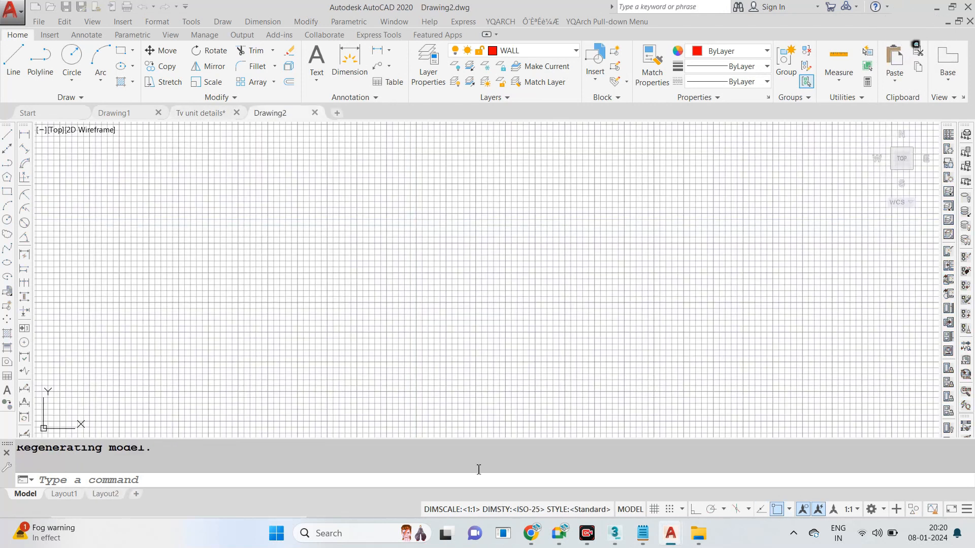
left_click(654, 509)
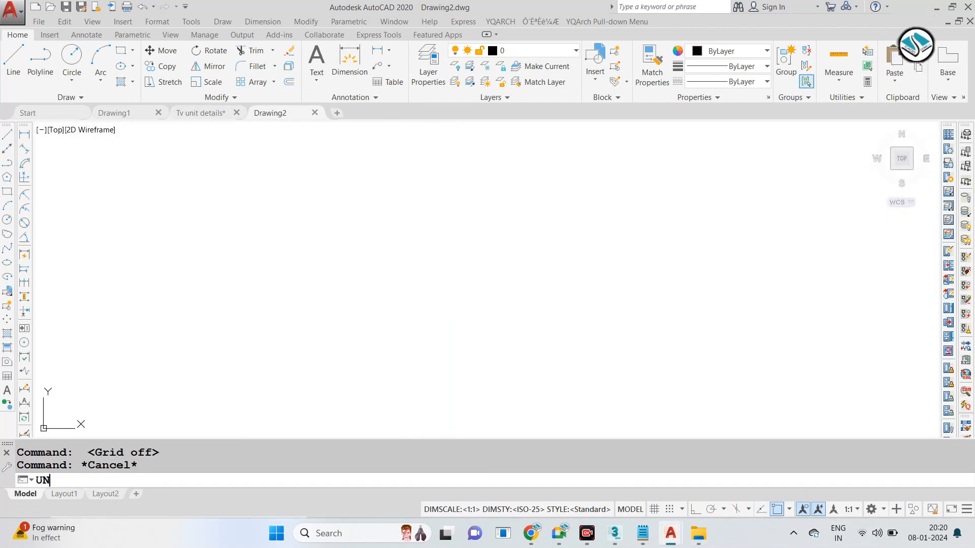
key("Return")
left_click(559, 124)
left_click(544, 131)
left_click(573, 209)
left_click(538, 227)
left_click(517, 320)
type("REC")
key("Return")
left_click(348, 245)
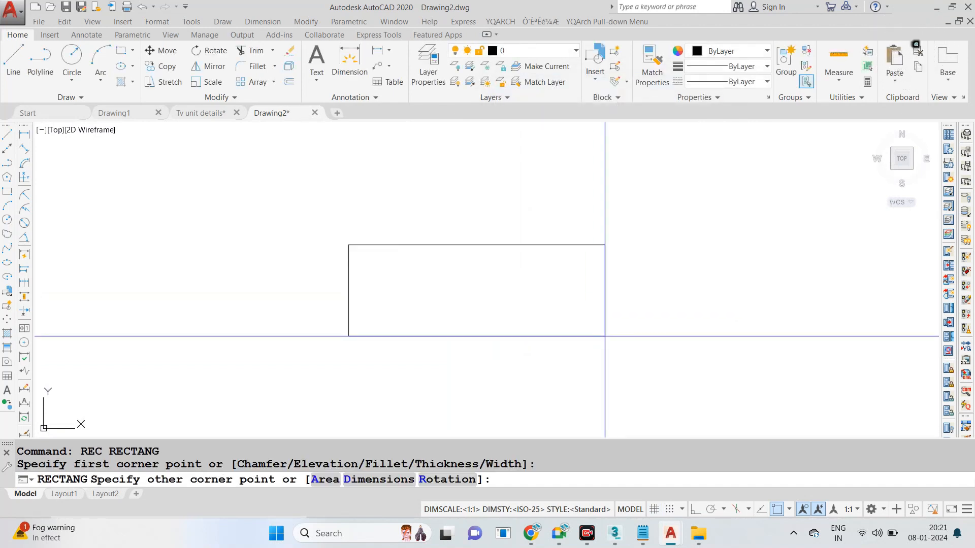
key("Escape")
Step: With Ortho on, draw connected lines: 7' horizontal, 2' down, and a long horizontal line back past the starting point
type("L")
key("Return")
left_click(696, 509)
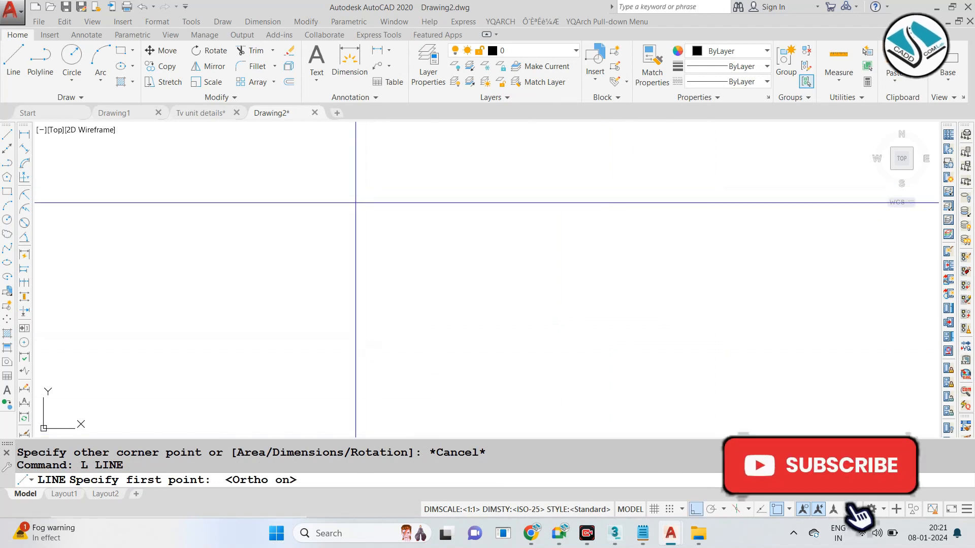
left_click(327, 260)
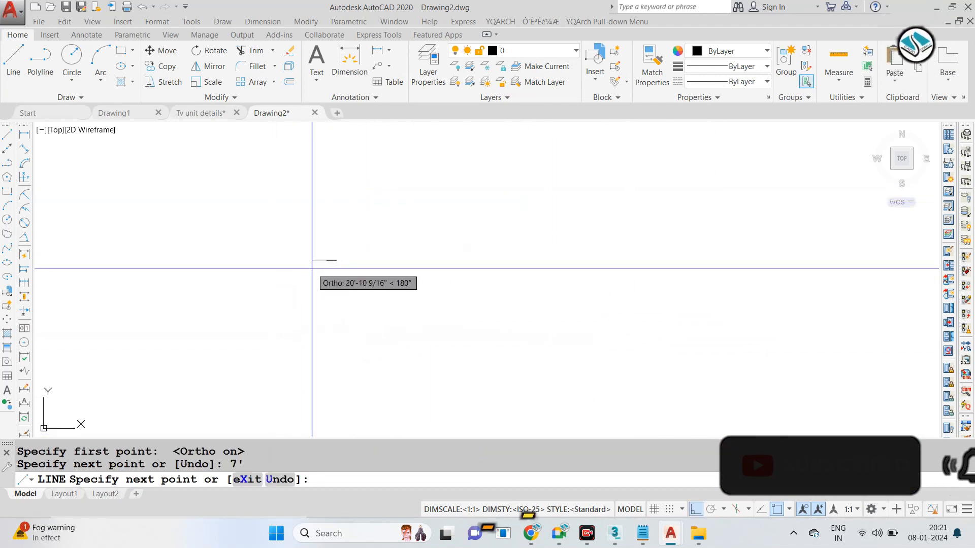
scroll(315, 261, "up", 8)
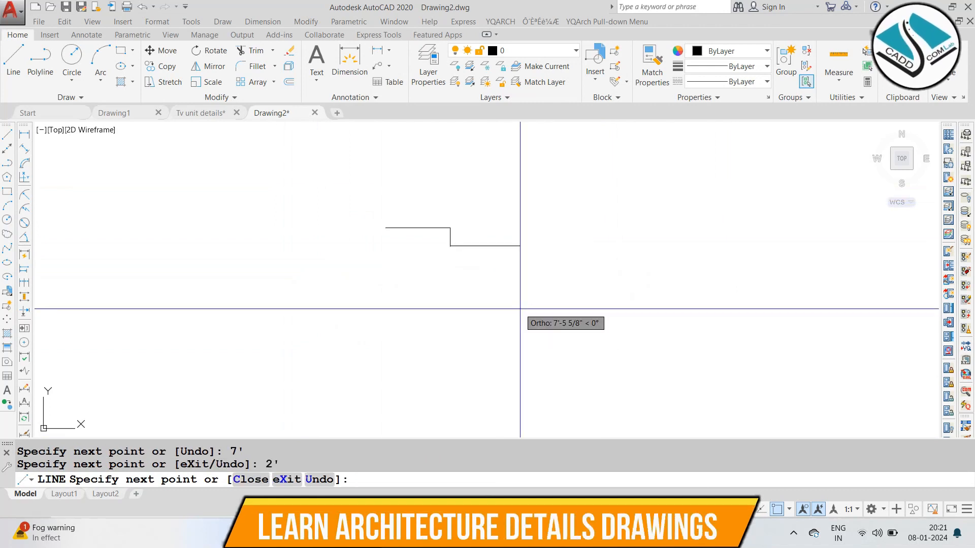
left_click(176, 307)
key("Escape")
Step: Draw a vertical line down from the upper-left end and trim the overhangs, leaving a 7' by 2' rectangle
key("space")
left_click(385, 228)
left_click(408, 296)
key("Escape")
type("T")
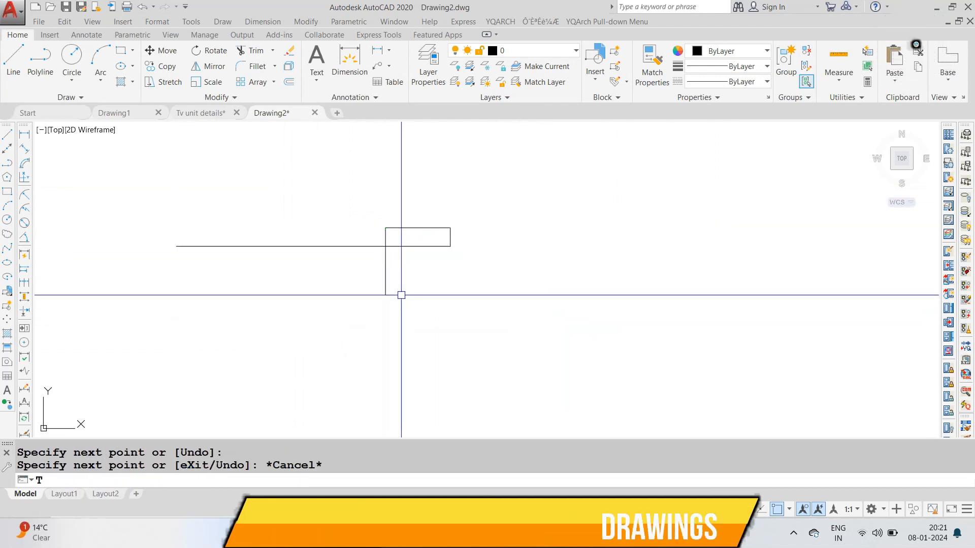
type("R")
left_click(335, 203)
left_click(307, 283)
left_click(404, 271)
left_click(347, 312)
key("Escape")
Step: Move the trimmed rectangle close to the drawing origin, with Ortho off
left_click(521, 180)
left_click(241, 345)
key("space")
left_click(353, 303)
scroll(537, 259, "down", 6)
left_click(695, 508)
scroll(601, 272, "down", 7)
scroll(478, 336, "up", 14)
left_click(374, 396)
scroll(450, 348, "up", 2)
Step: Draw vertical construction lines through the rectangle's two lower corners
type("XL")
key("Return")
type("V")
key("Return")
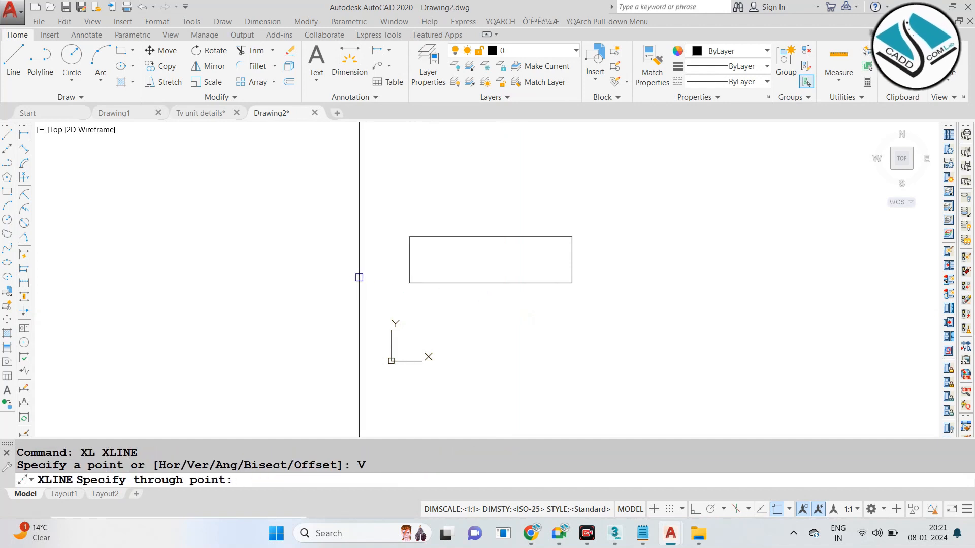
left_click(418, 282)
left_click(572, 283)
key("Escape")
key("Escape")
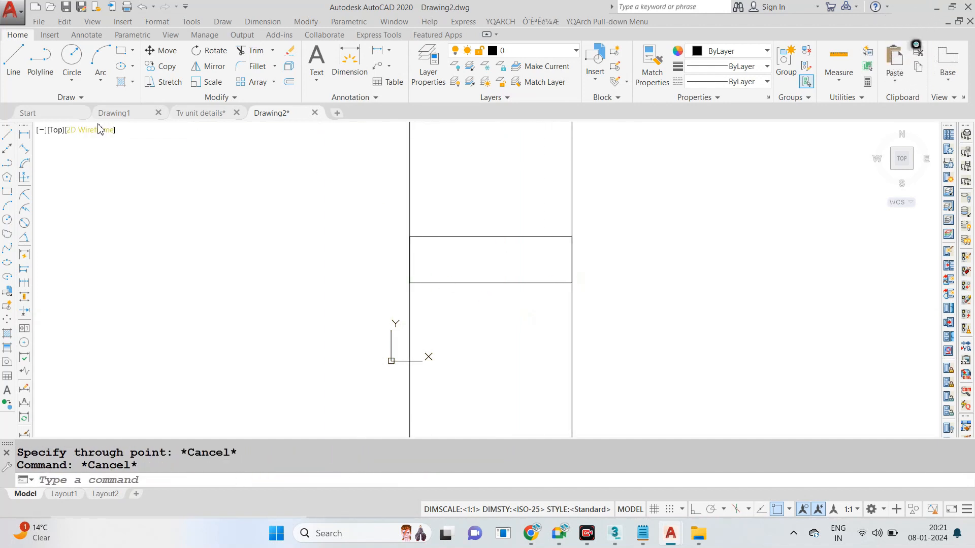
Step: Look through the recent documents and open the client's interior drawing containing TV unit elevation E4 from the desktop
left_click(69, 115)
scroll(437, 238, "down", 5)
scroll(450, 310, "down", 1)
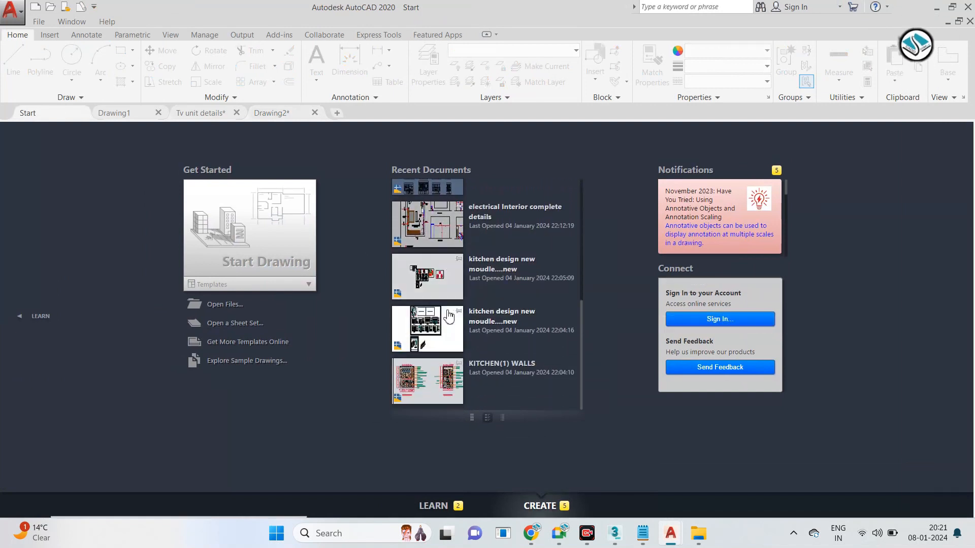
scroll(449, 316, "up", 6)
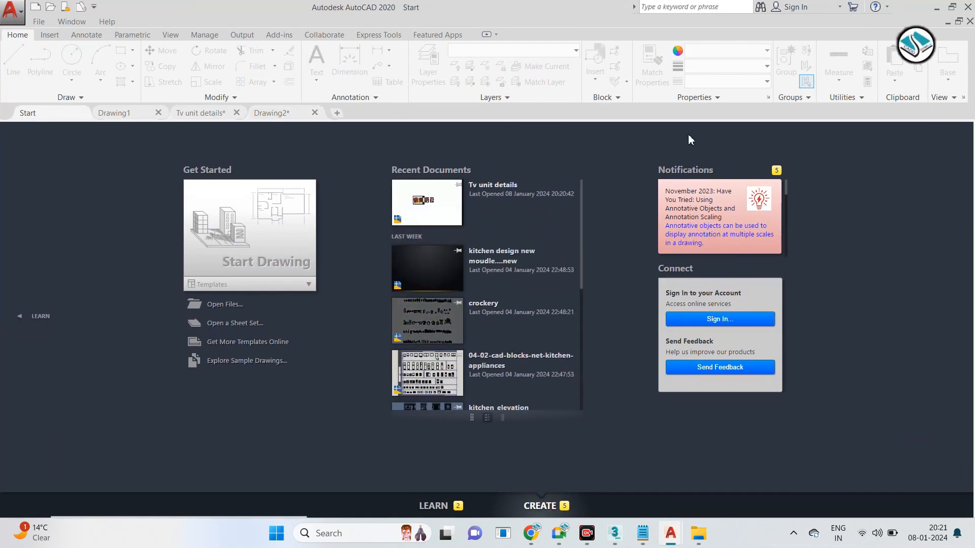
left_click(935, 8)
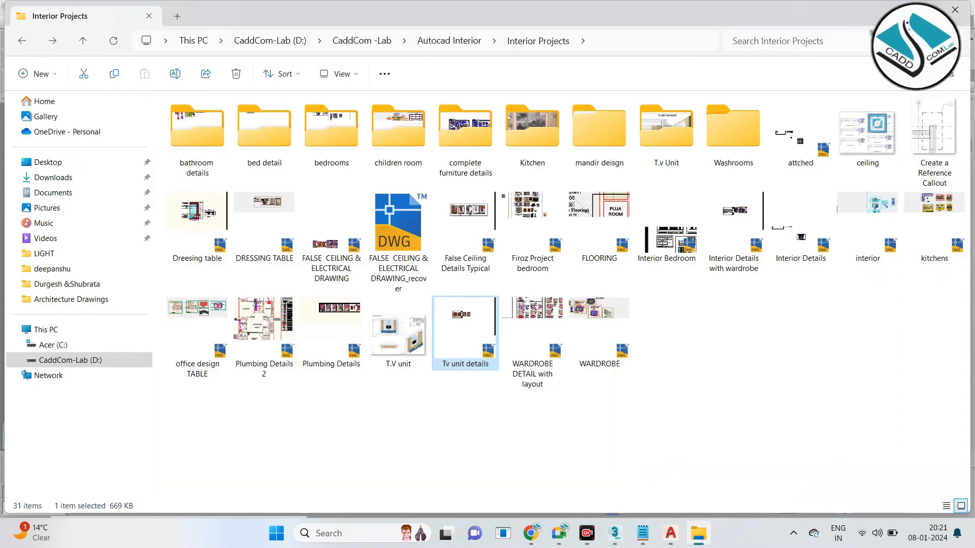
left_click(898, 10)
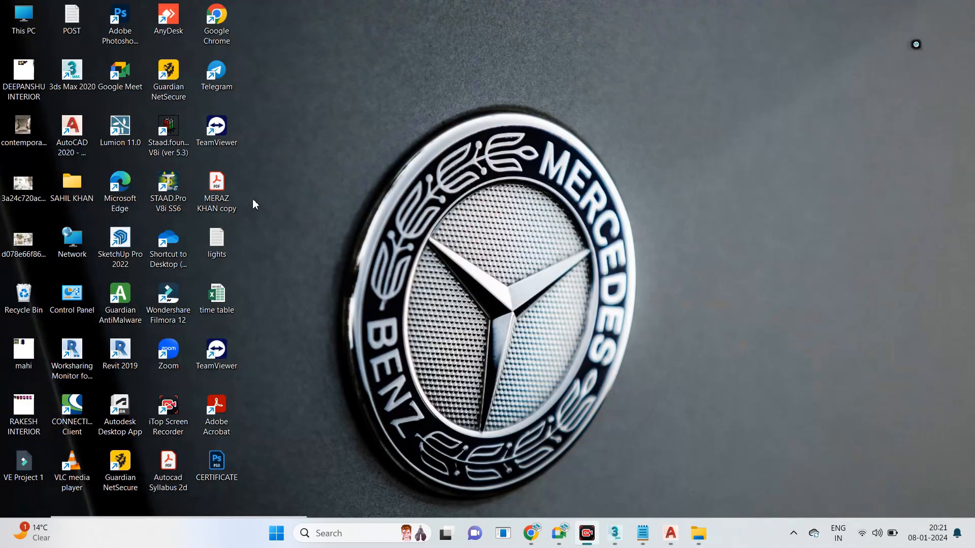
double_click(39, 88)
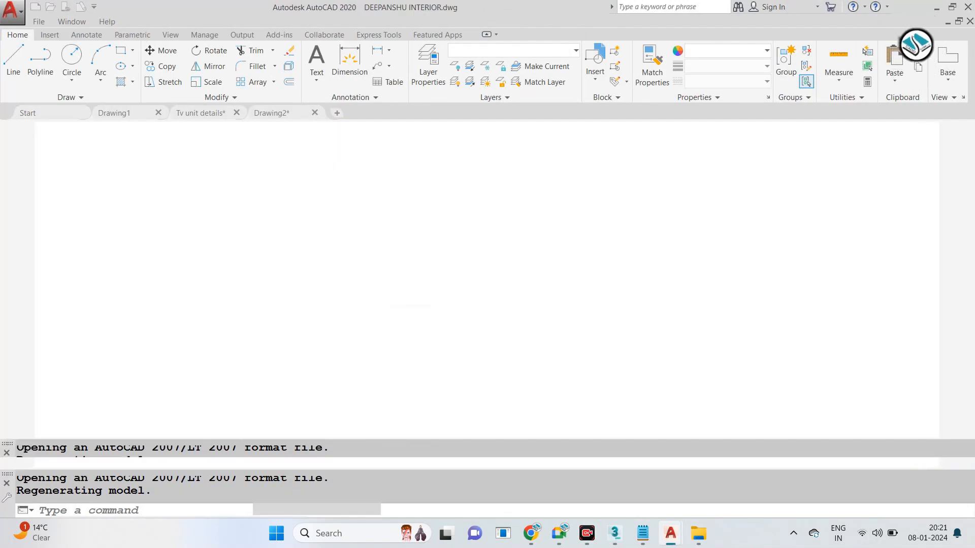
Step: Copy the complete TV unit, with its slatted panel, shelf and drawers, from elevation E4 to the clipboard
scroll(349, 330, "up", 8)
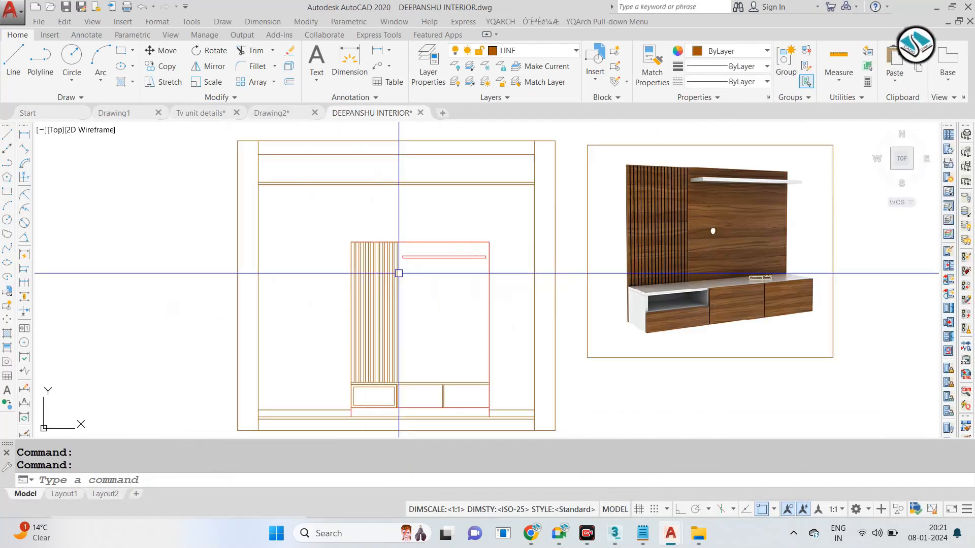
left_click(333, 214)
middle_click_drag(458, 366, 437, 255)
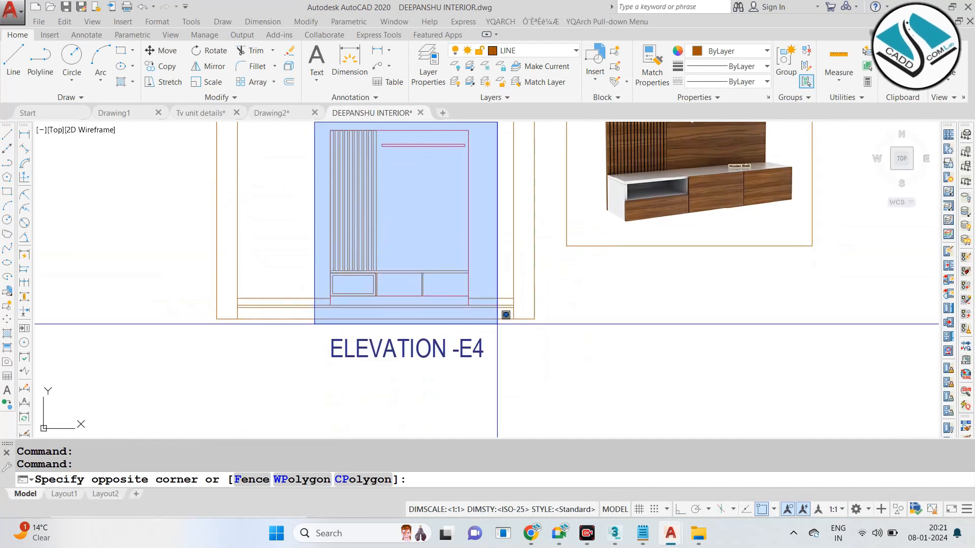
left_click(497, 324)
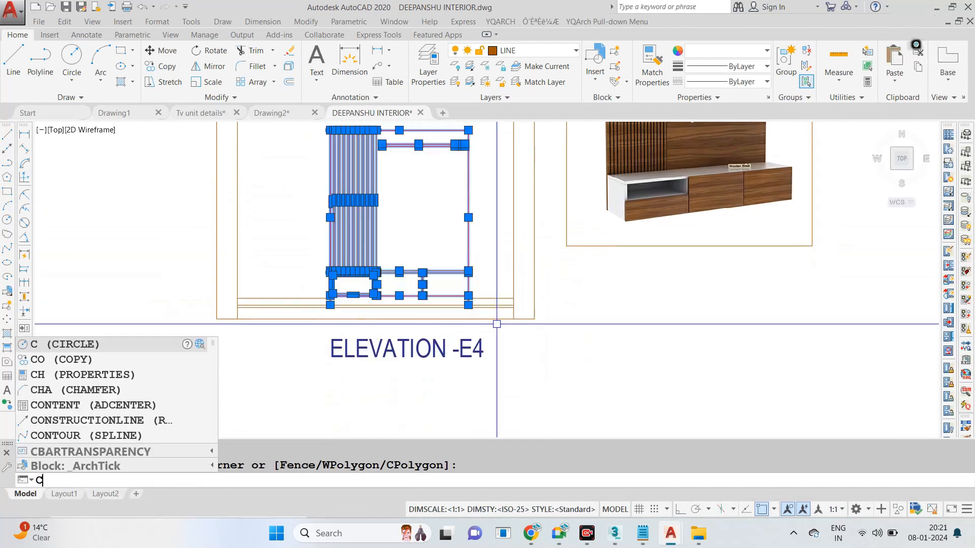
key("ctrl+c")
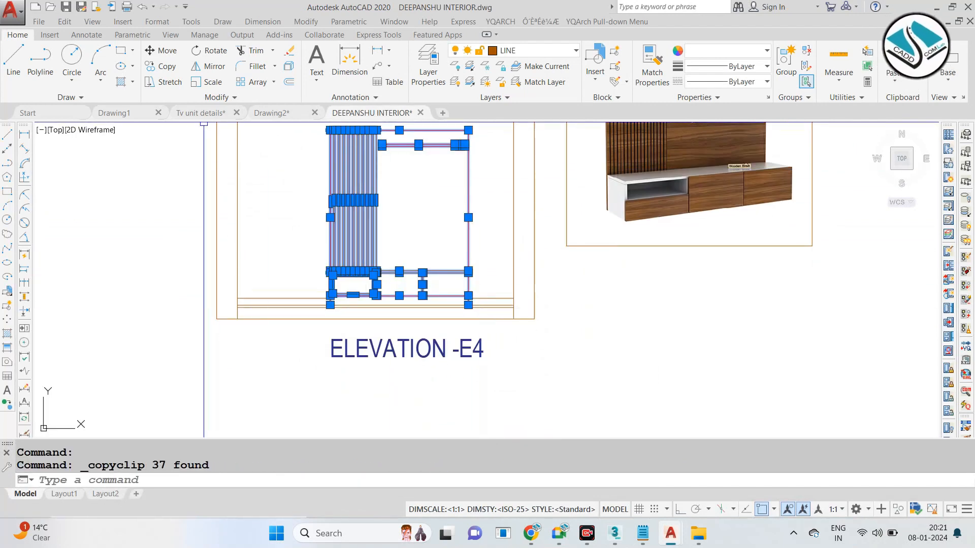
Step: Switch to Drawing2 and paste the copied TV unit elevation into the free space beside the plan rectangle
left_click(136, 115)
left_click(265, 114)
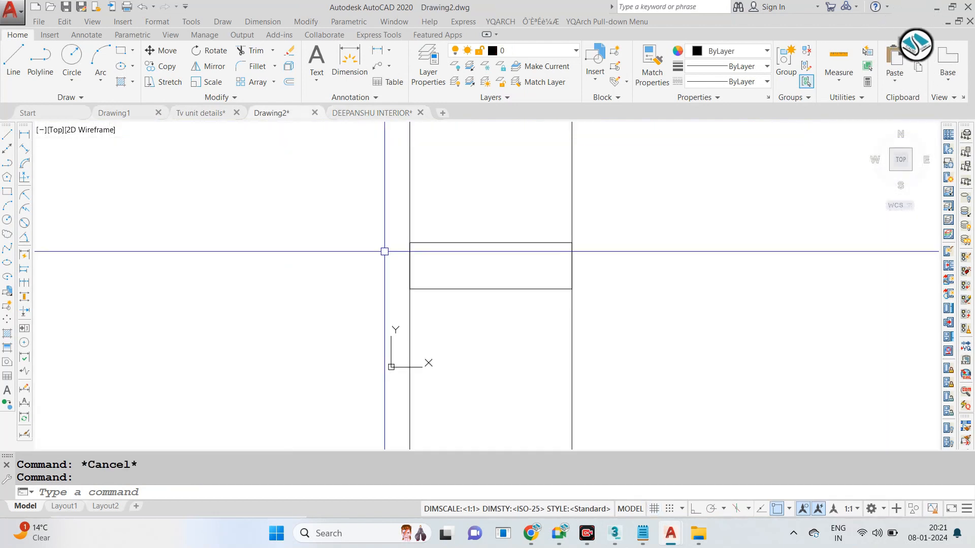
key("ctrl+v")
scroll(422, 317, "up", 6)
key("Escape")
Step: Scale the pasted TV unit by reference from its upper-left corner so that its overall width matches the plan rectangle's width
left_click(696, 180)
left_click(540, 379)
type("sc")
key("space")
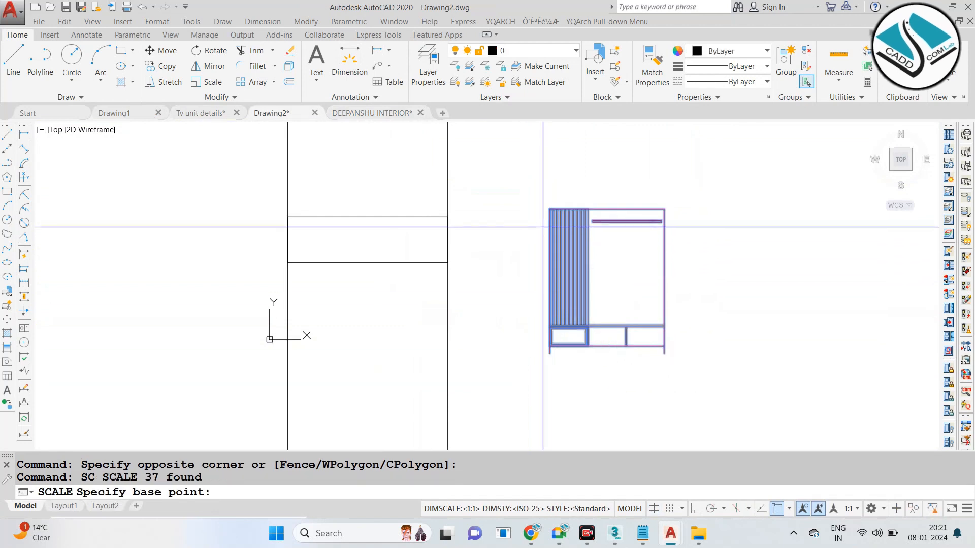
scroll(548, 207, "up", 6)
left_click(557, 213)
scroll(532, 240, "down", 2)
type("r")
key("Return")
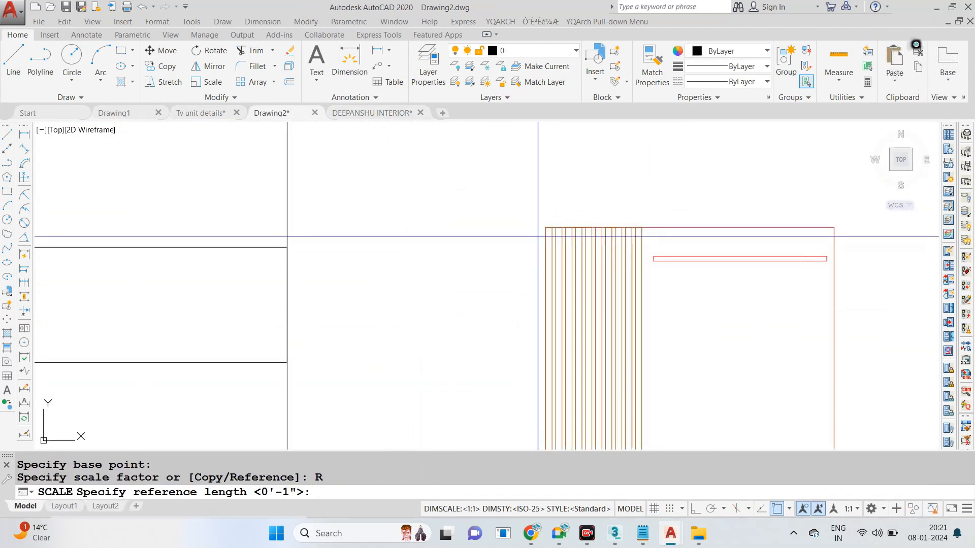
left_click(545, 227)
left_click(834, 227)
scroll(638, 243, "down", 8)
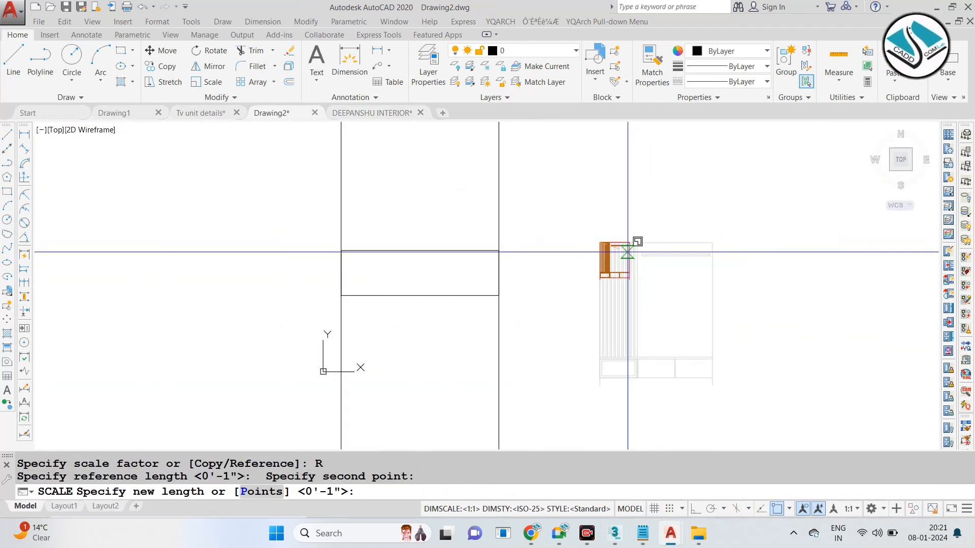
type("p")
key("Return")
scroll(655, 249, "up", 5)
left_click(341, 251)
left_click(499, 251)
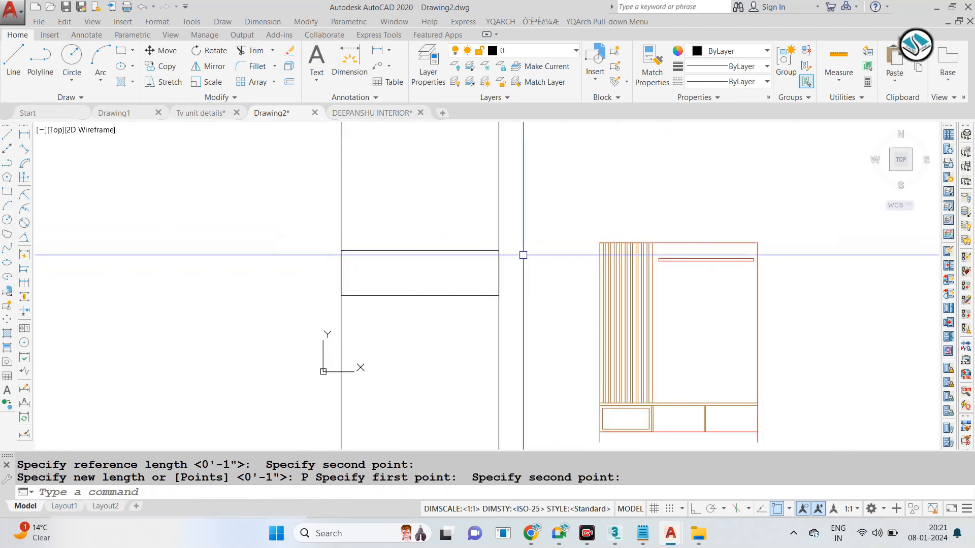
Step: Move the scaled TV unit by its upper-left corner onto the left construction line, just below the plan rectangle
middle_click_drag(505, 244, 450, 165)
left_click(510, 155)
left_click(818, 395)
type("m")
key("Return")
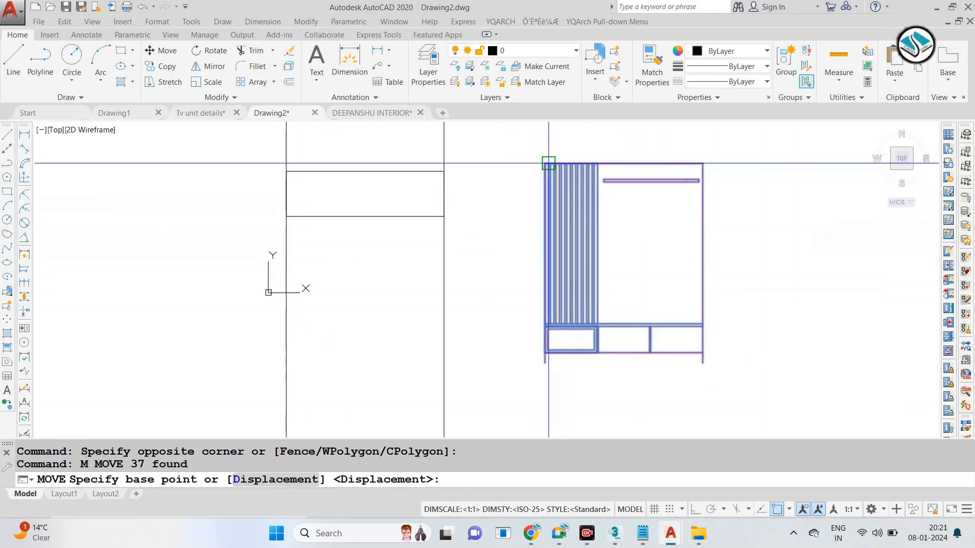
scroll(546, 165, "up", 3)
left_click(544, 163)
scroll(543, 183, "down", 4)
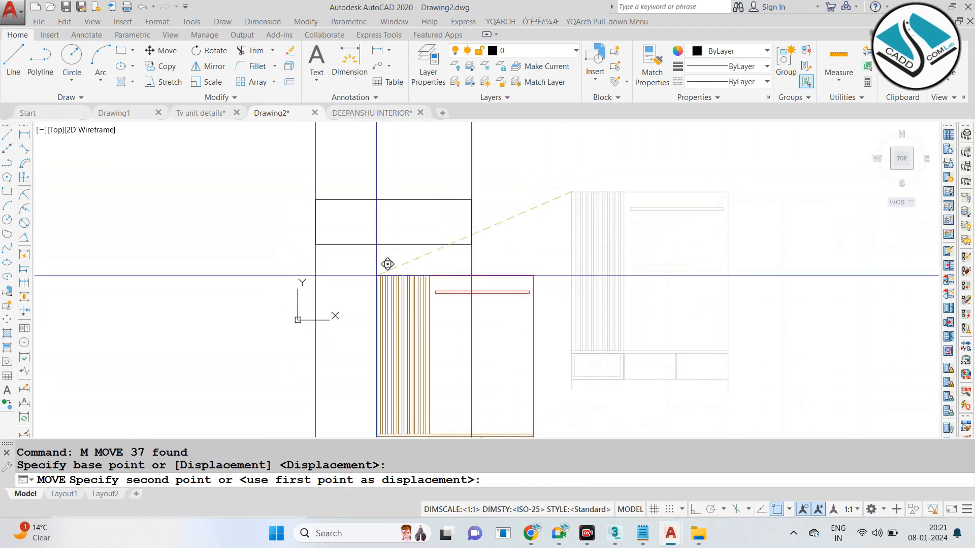
scroll(387, 263, "up", 2)
left_click(316, 261)
Step: Draw a horizontal base line from the lower end of the unit's left side to beyond the right construction line, with Ortho on
middle_click_drag(392, 286, 413, 155)
type("l")
key("Return")
scroll(338, 328, "up", 4)
left_click(338, 327)
scroll(338, 328, "down", 3)
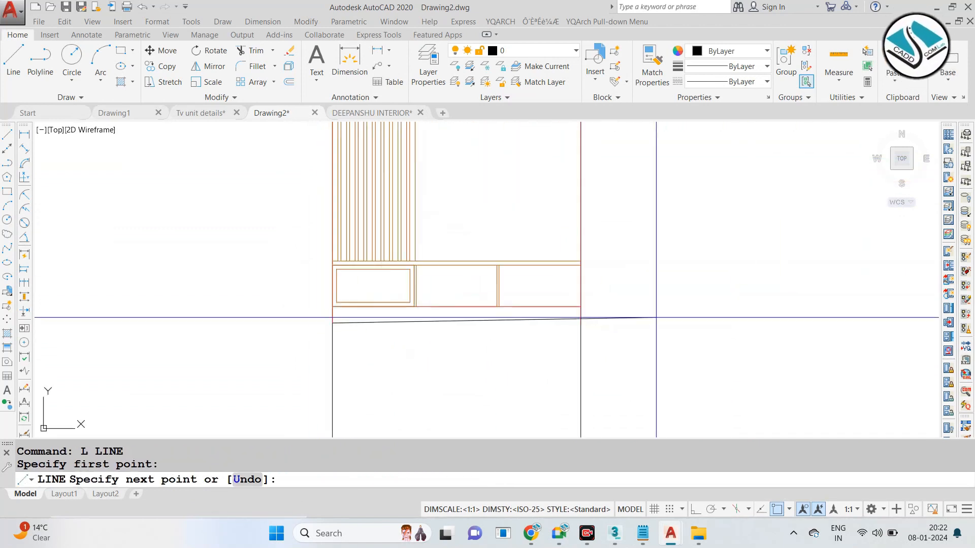
left_click(689, 365)
key("Escape")
Step: Trim the base line's overhang and the construction lines that run below it
type("tr")
key("Return")
key("Return")
left_click(631, 285)
left_click(680, 366)
left_click(680, 365)
middle_click_drag(448, 296, 460, 265)
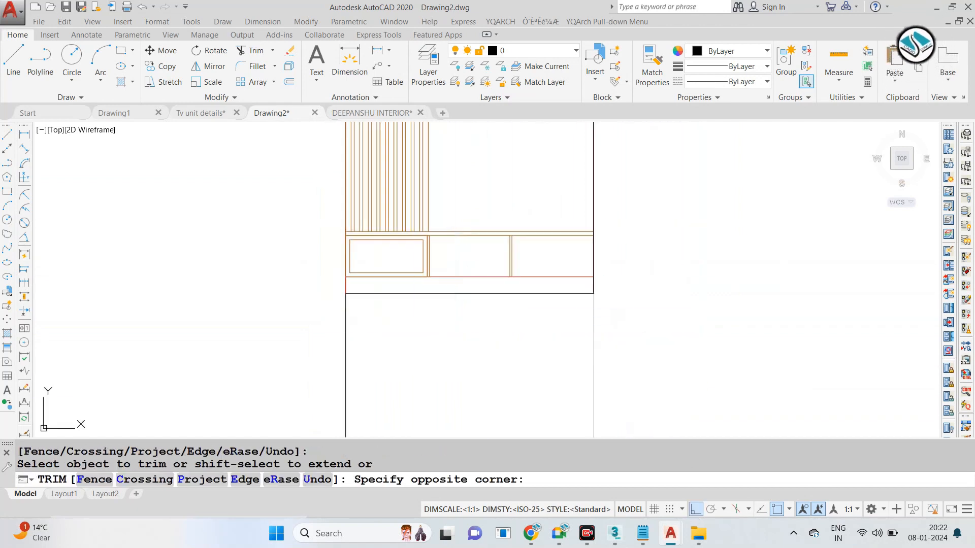
left_click(330, 365)
scroll(473, 277, "down", 4)
middle_click_drag(474, 192, 468, 309)
left_click(577, 187)
key("Escape")
Step: Erase the leftover construction lines around the plan rectangle, undoing any erasure of the rectangle's own edges
scroll(485, 254, "up", 4)
left_click(570, 180)
left_click(251, 272)
type("e")
key("Return")
left_click(652, 214)
left_click(427, 275)
type("e")
key("Return")
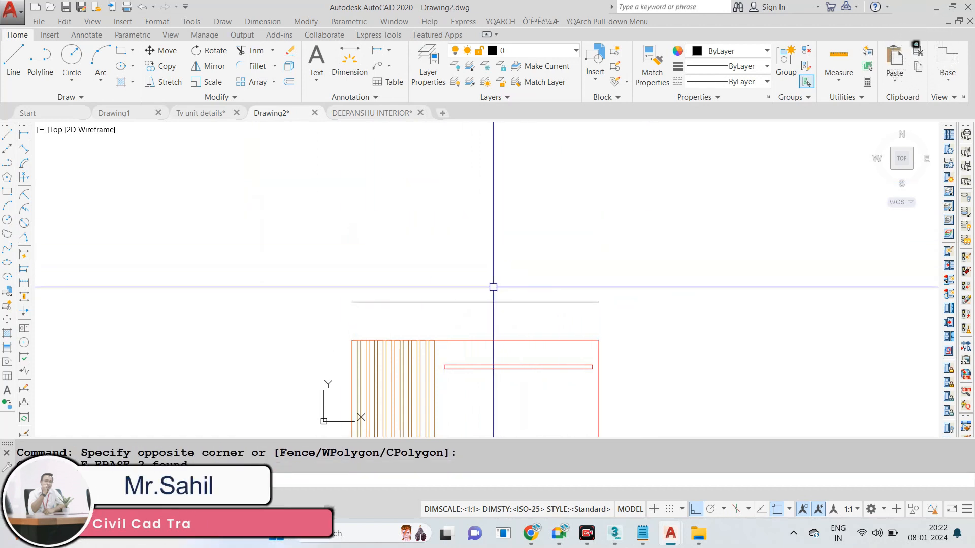
left_click(520, 321)
left_click(411, 260)
type("e")
scroll(410, 260, "down", 4)
scroll(434, 297, "up", 4)
key("ctrl+z")
Step: Move the plan rectangle to the free space to the right of the elevation, with Ortho off
left_click(637, 315)
scroll(467, 220, "down", 2)
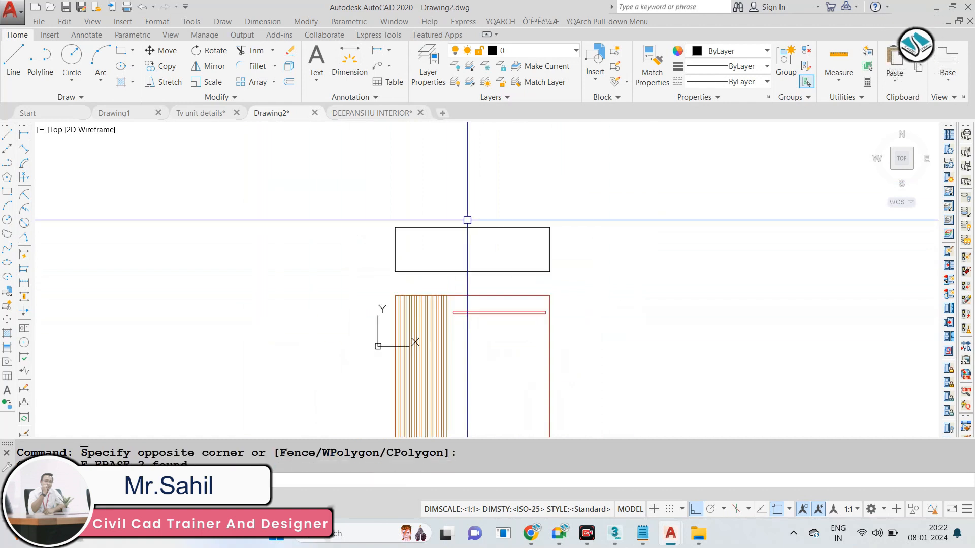
scroll(467, 220, "down", 2)
scroll(507, 238, "up", 4)
left_click(264, 296)
type("m")
key("Return")
left_click(431, 283)
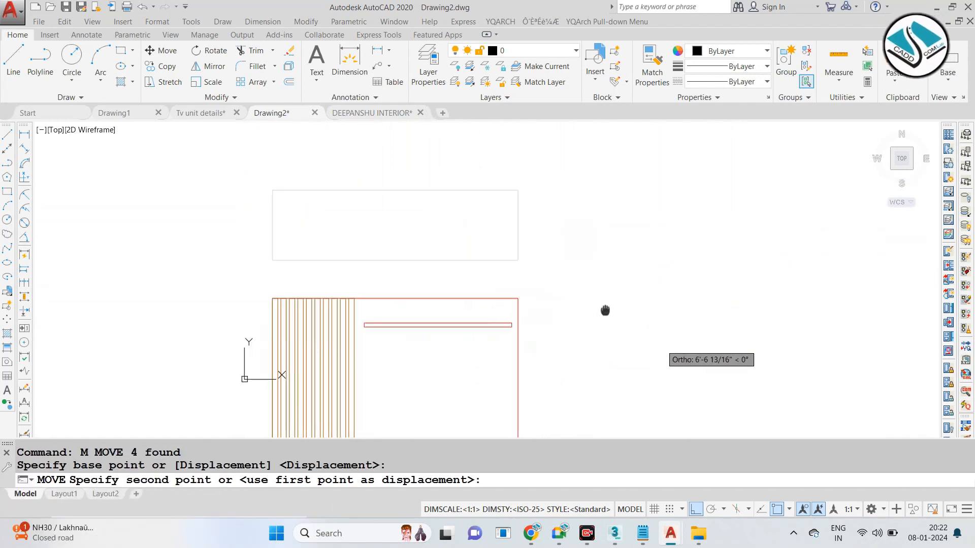
left_click(698, 511)
scroll(528, 284, "down", 3)
key("Escape")
Step: Examine the elevation's slatted panel, upper shelf and drawer lines up close
scroll(439, 305, "up", 2)
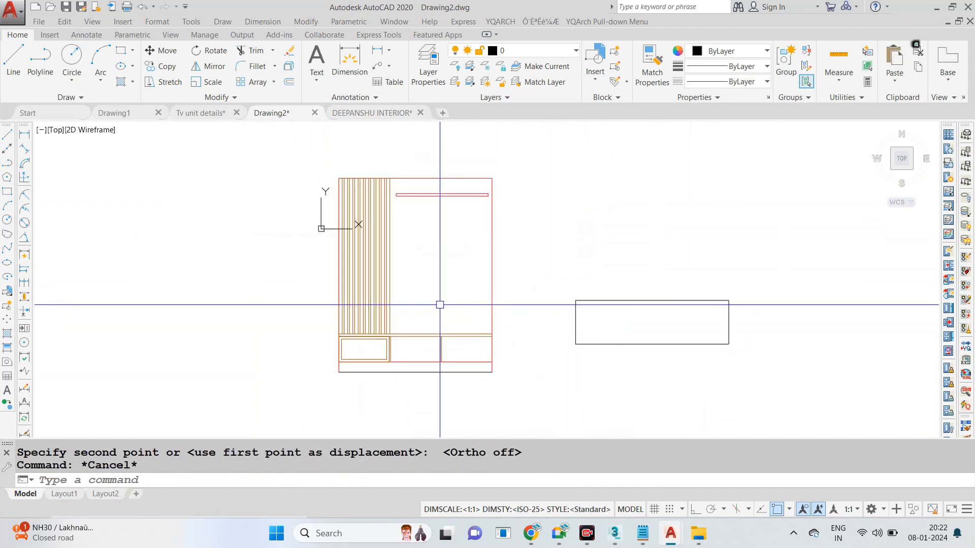
middle_click_drag(420, 255, 417, 252)
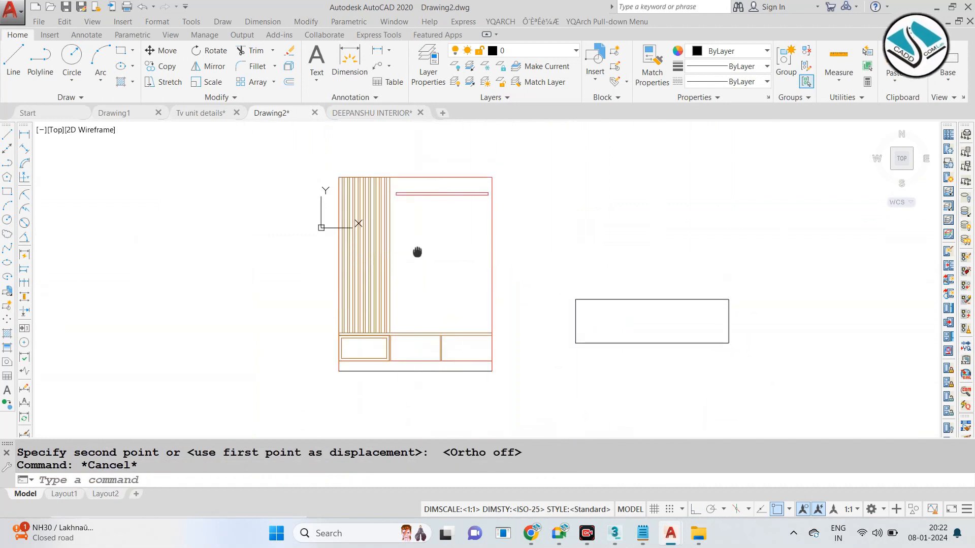
scroll(423, 187, "up", 5)
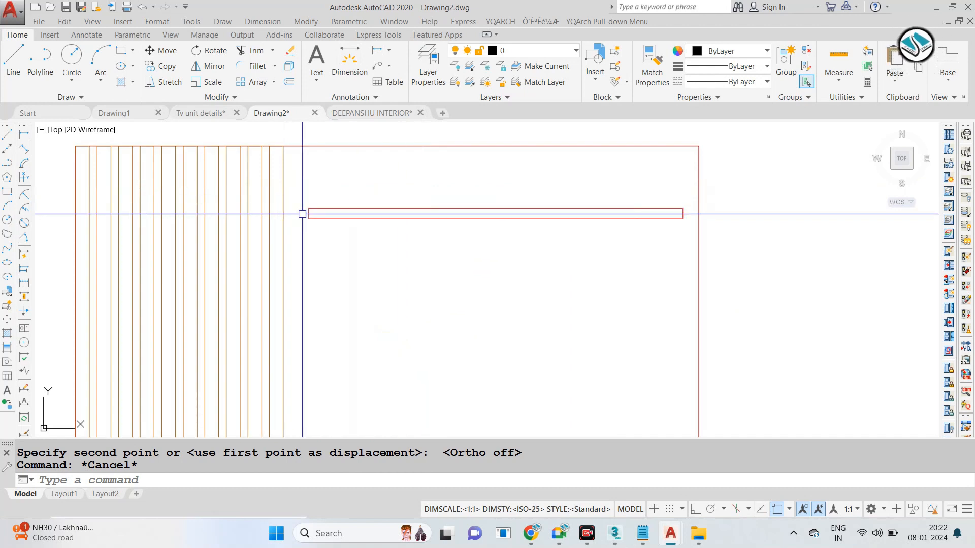
scroll(302, 214, "up", 4)
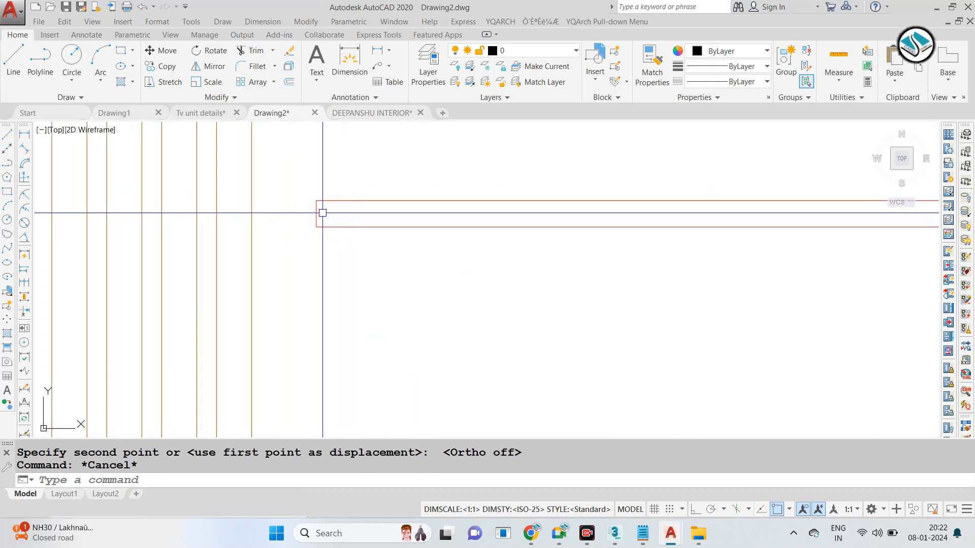
scroll(332, 206, "down", 5)
scroll(375, 297, "up", 2)
scroll(376, 298, "up", 2)
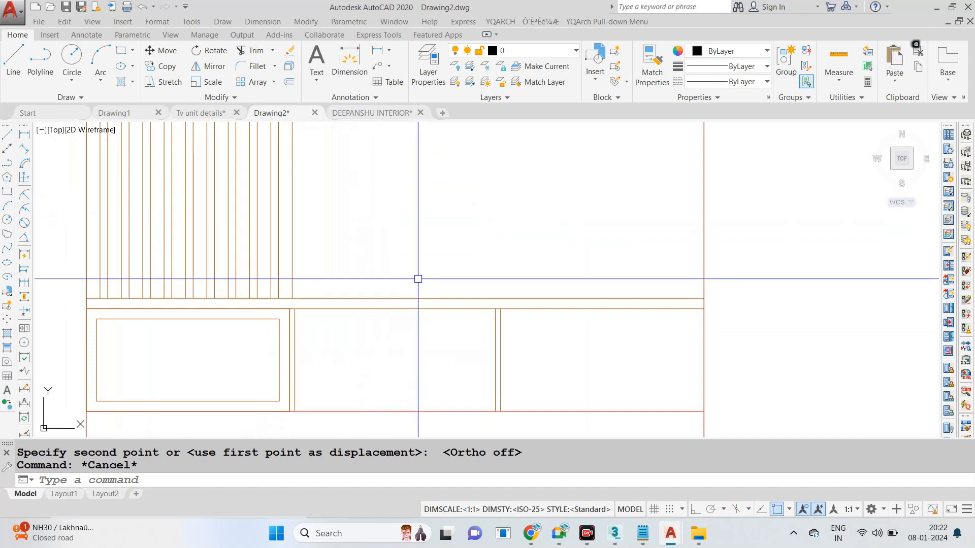
scroll(418, 279, "down", 8)
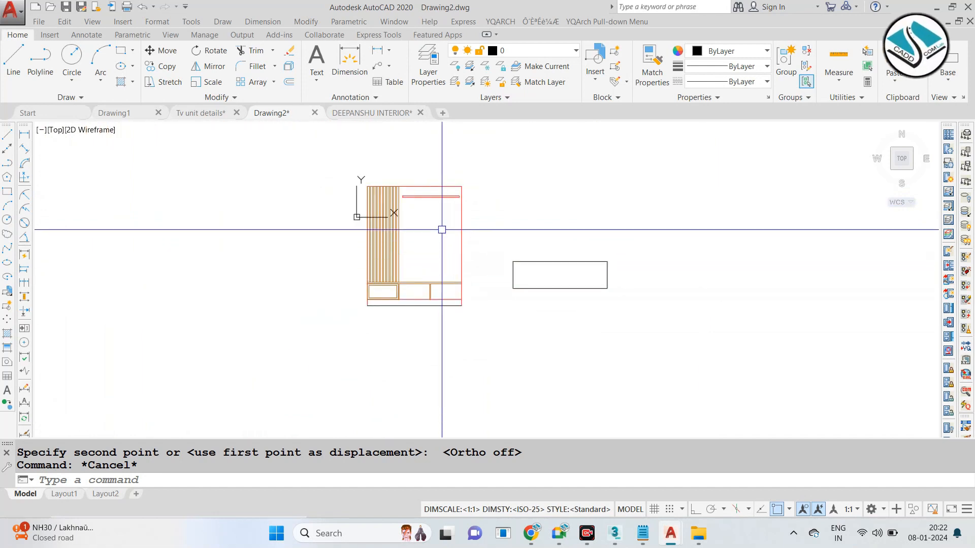
Step: Match the properties of the elevation's red right side line to the black lines at its base
scroll(433, 295, "up", 2)
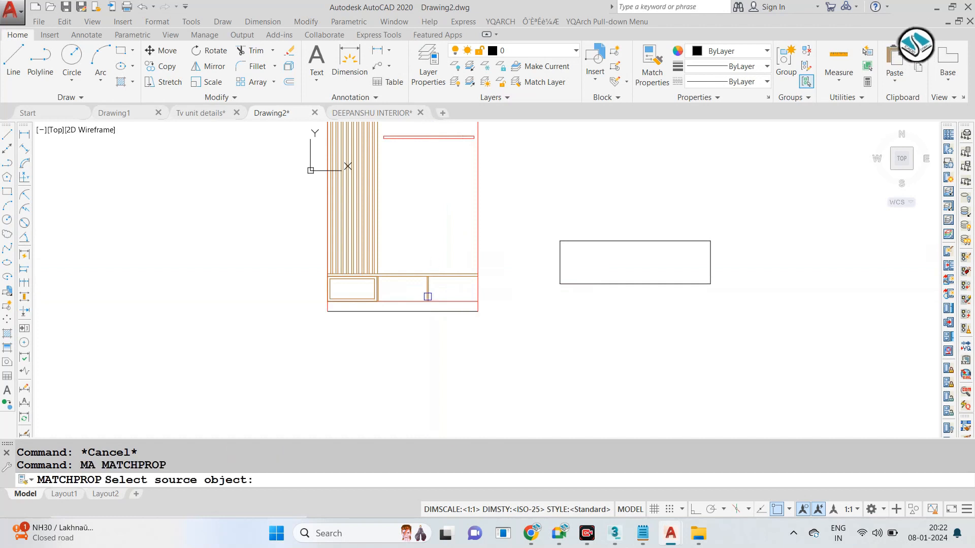
left_click(478, 244)
left_click(505, 307)
left_click(246, 363)
key("Escape")
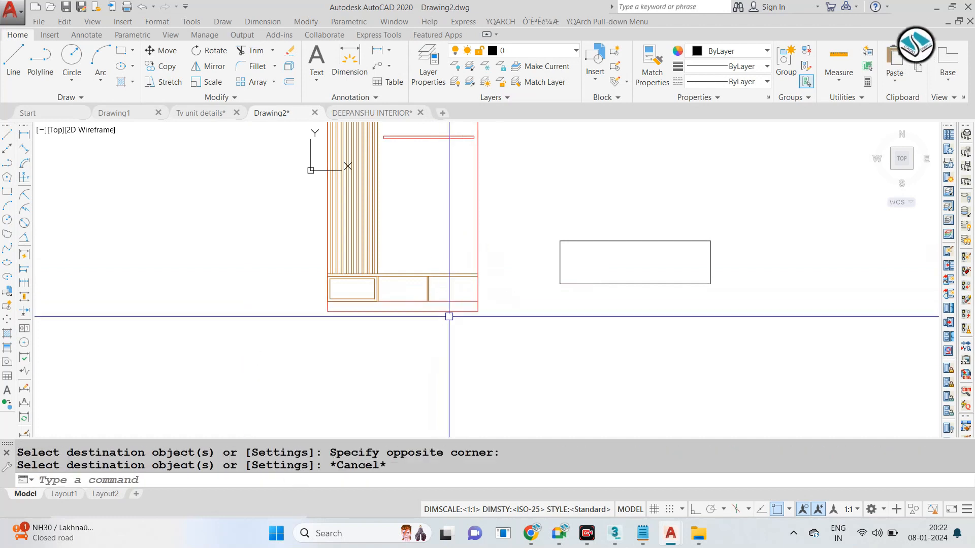
scroll(466, 305, "down", 2)
scroll(529, 223, "up", 2)
left_click(934, 220)
left_click(457, 374)
key("Escape")
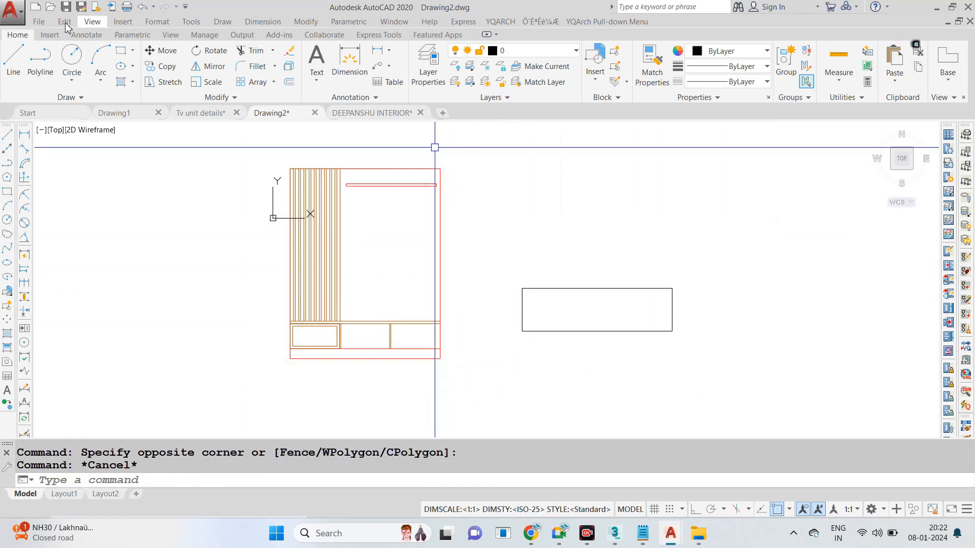
Step: Save the drawing to the desktop as TV UNIT and close it
left_click(12, 10)
left_click(144, 162)
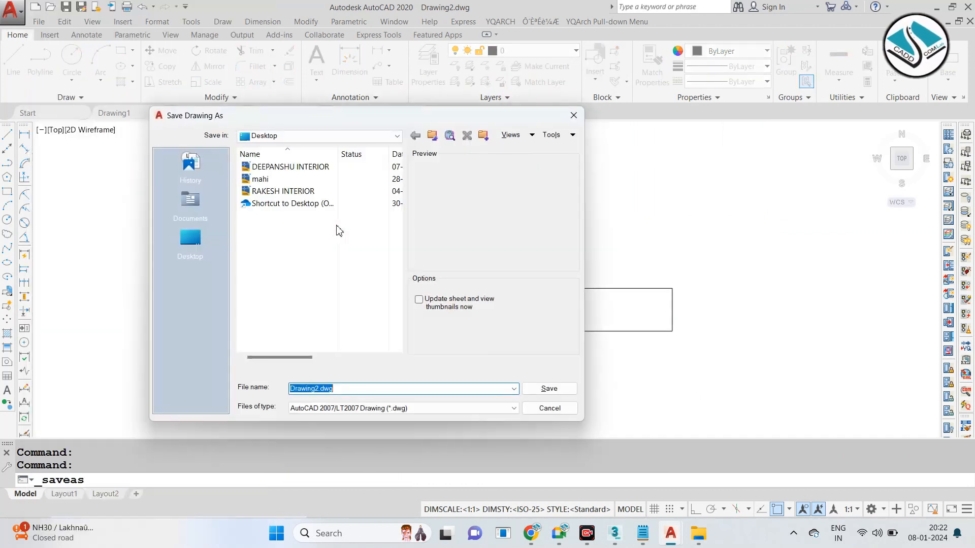
left_click(201, 234)
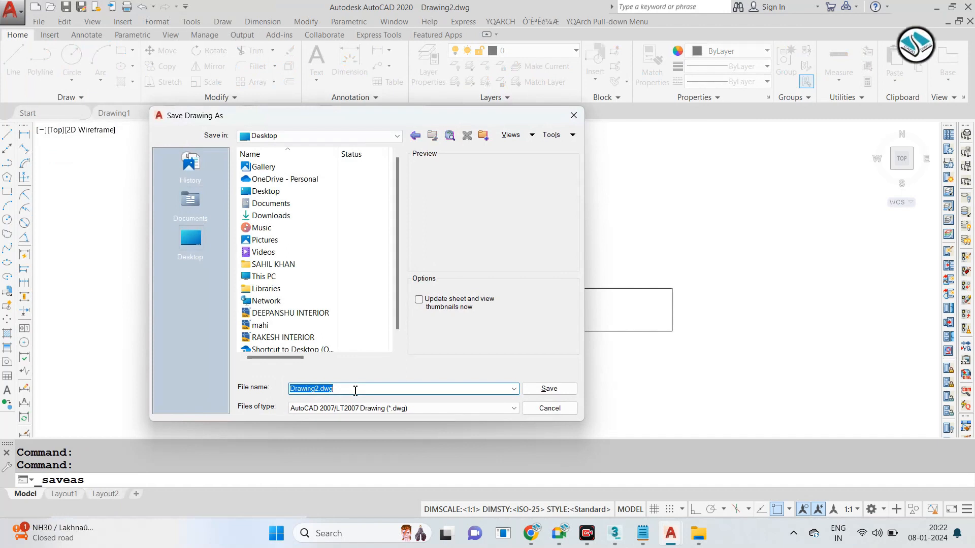
type("TV ")
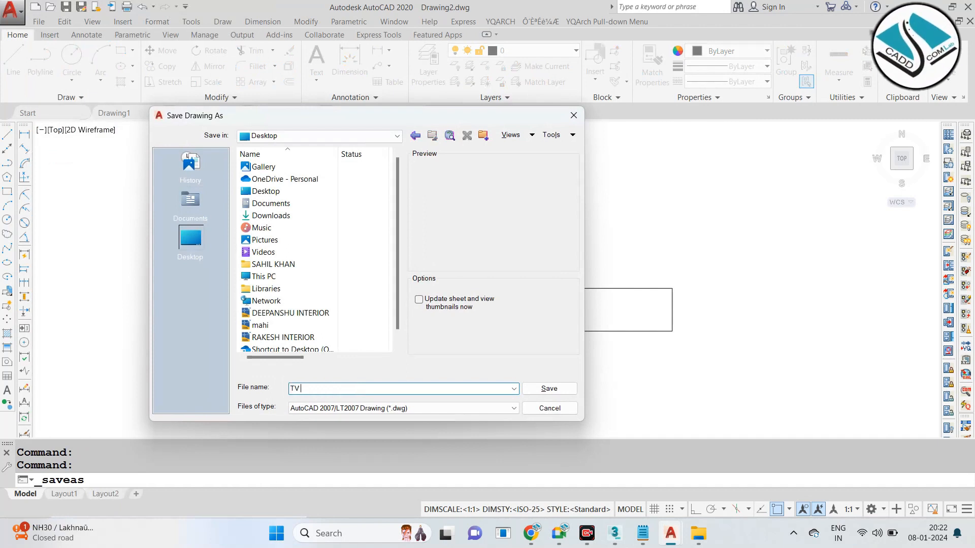
type("UNIT")
left_click(546, 388)
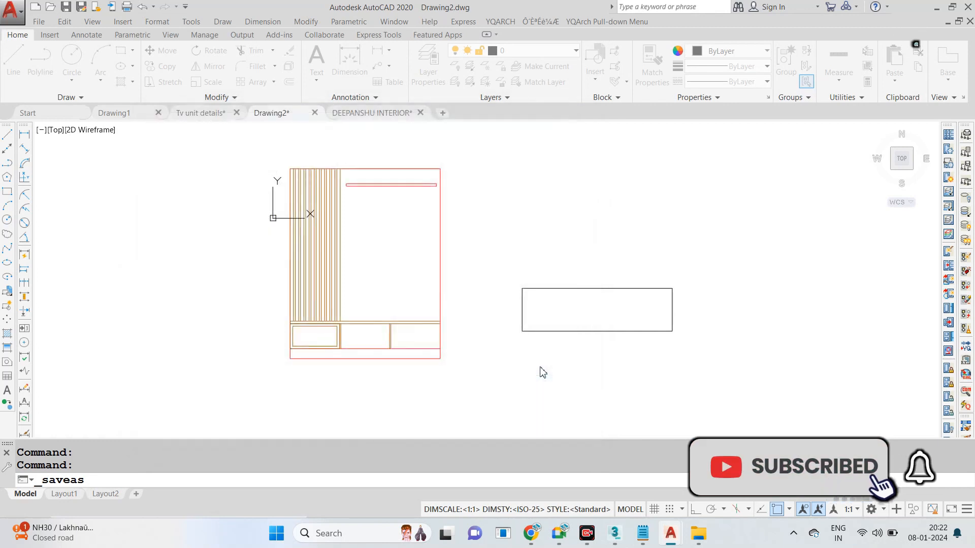
left_click(313, 112)
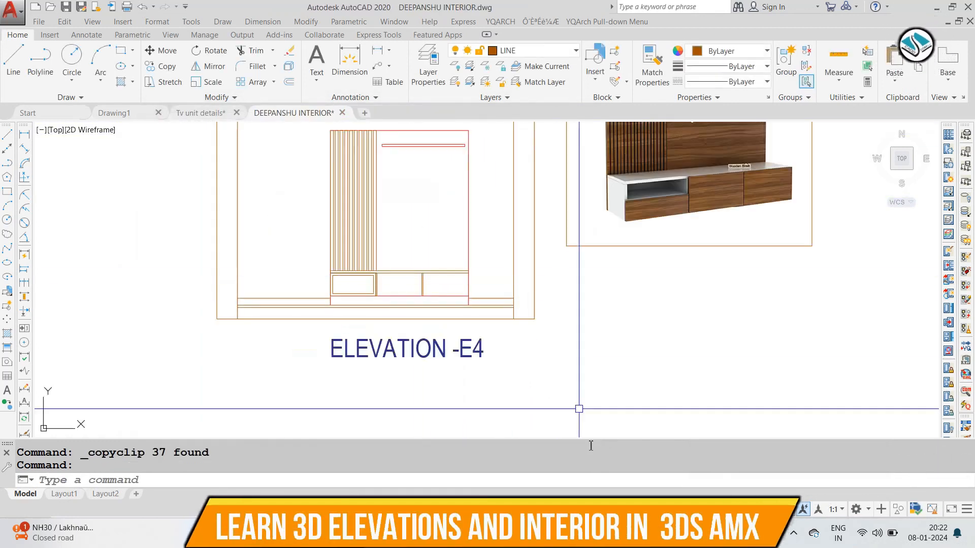
Step: Switch to 3ds Max, set the viewport to the Top view and import the TV UNIT drawing from the desktop
left_click(660, 533)
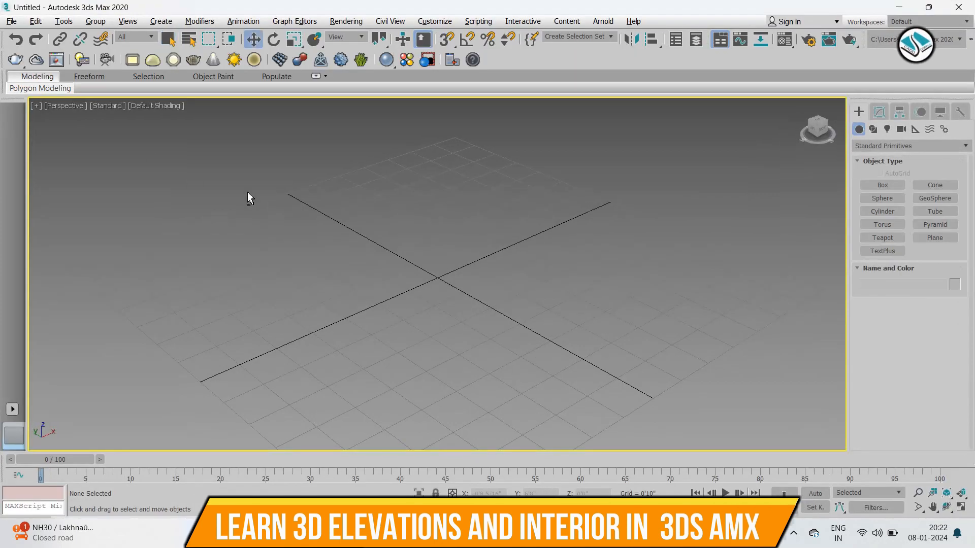
key("t")
left_click(11, 21)
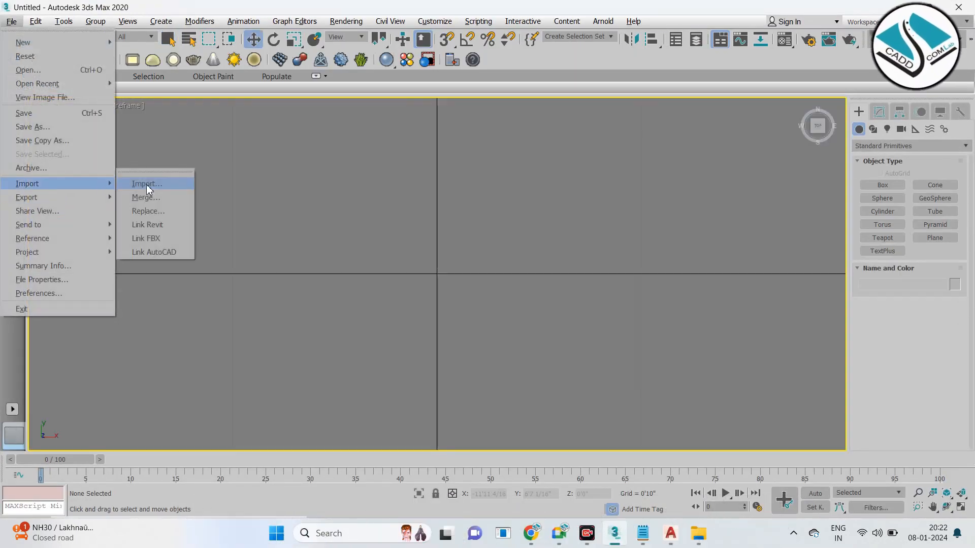
left_click(147, 186)
left_click(142, 127)
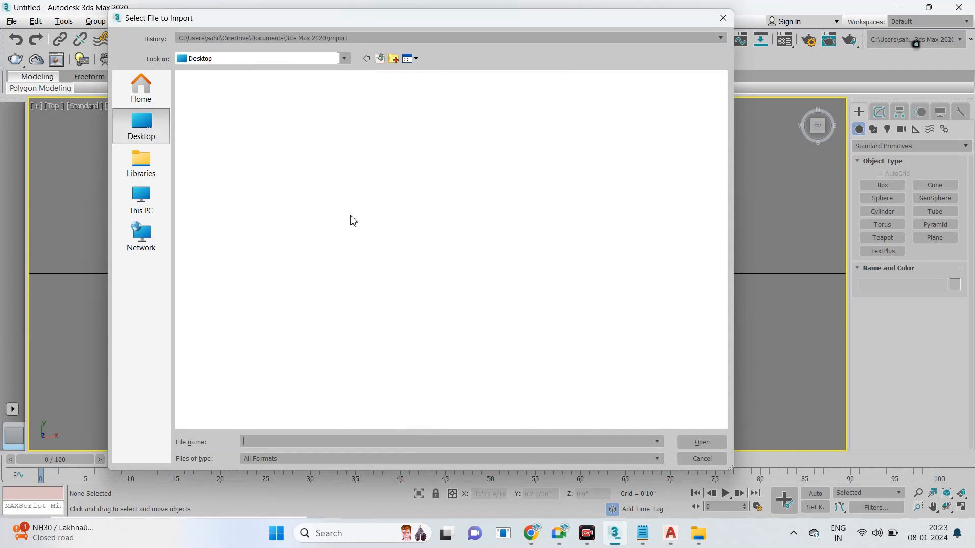
double_click(359, 257)
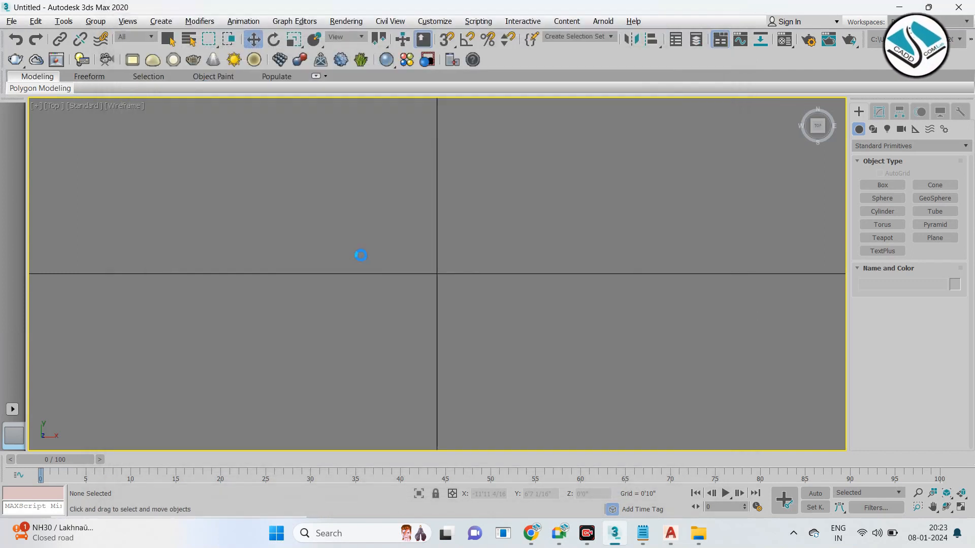
left_click(514, 437)
Step: Select both imported shapes and examine the TV unit elevation and plan rectangle in the Top view
scroll(446, 288, "down", 3)
left_click_drag(505, 209, 409, 355)
scroll(496, 306, "up", 2)
scroll(495, 306, "up", 1)
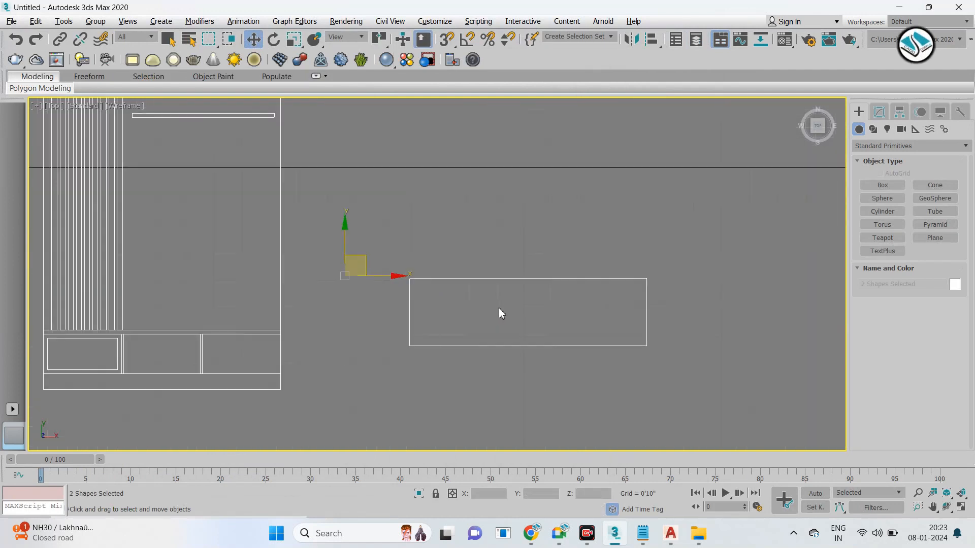
scroll(498, 308, "down", 1)
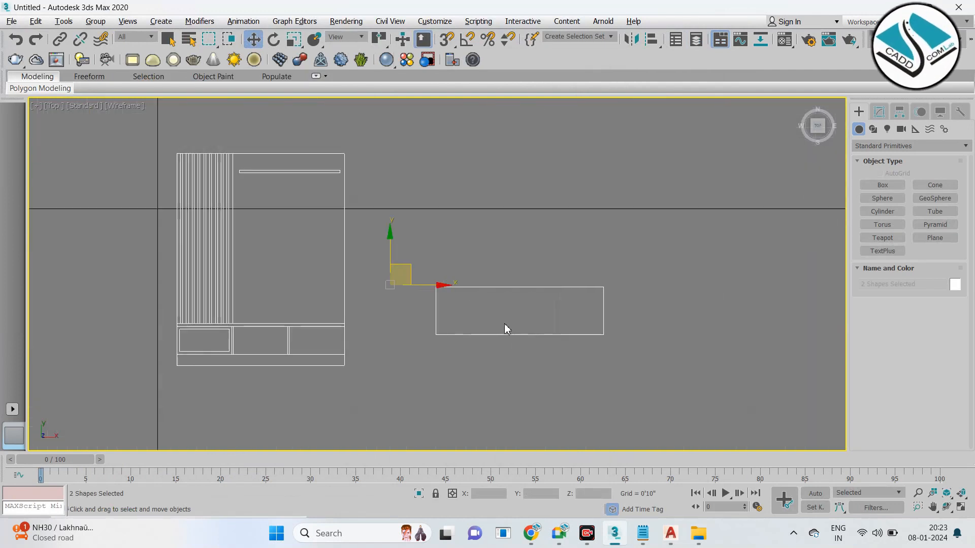
scroll(231, 187, "up", 1)
scroll(501, 226, "down", 1)
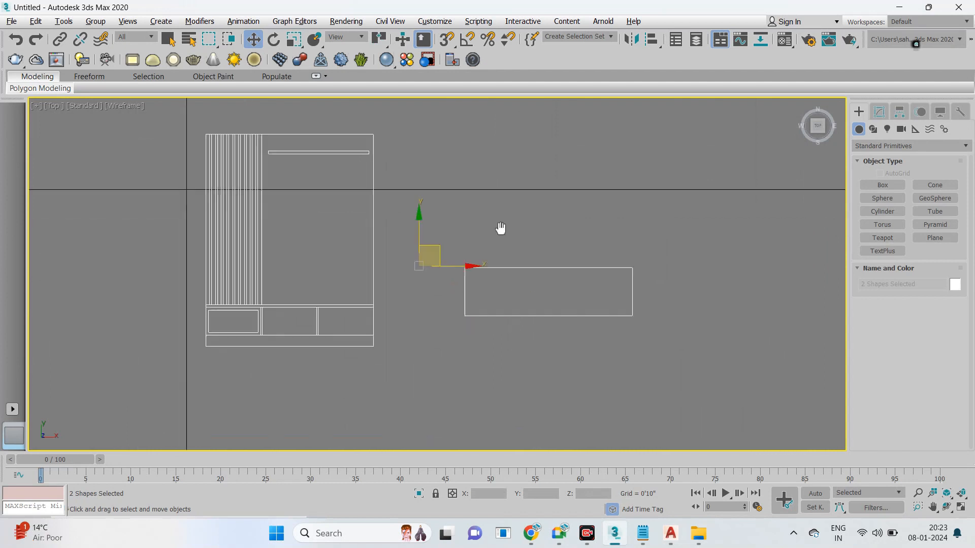
scroll(510, 287, "up", 2)
scroll(425, 303, "down", 1)
scroll(453, 288, "up", 3)
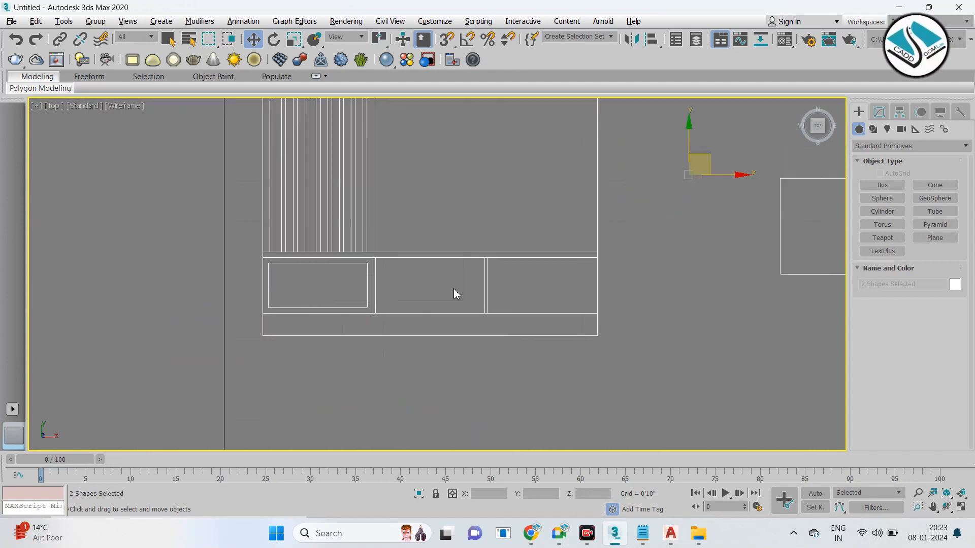
scroll(427, 309, "down", 5)
scroll(436, 201, "up", 3)
scroll(526, 223, "down", 2)
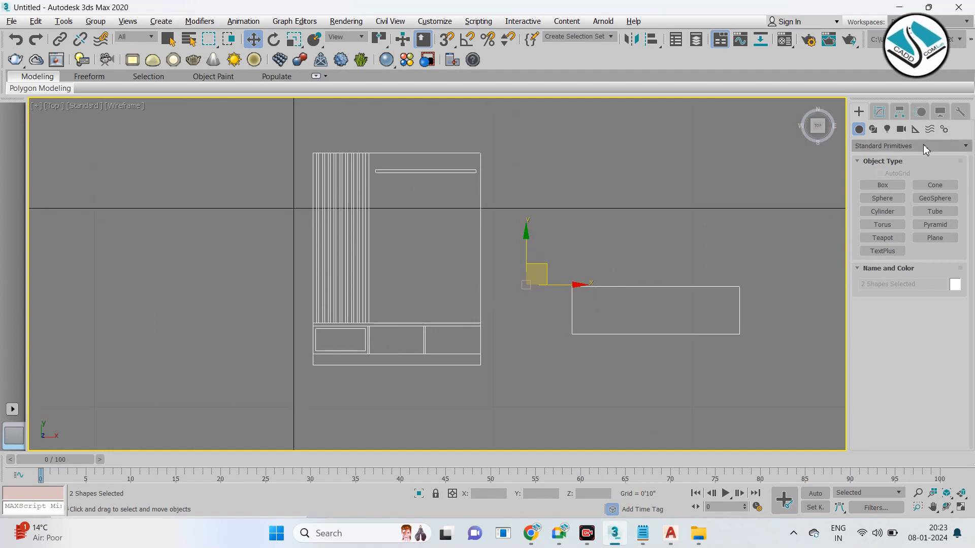
Step: Draw a vertex-snapped rectangle around the full TV unit elevation, 8'10 6/16" long and 7'0" wide
left_click(873, 129)
left_click(933, 198)
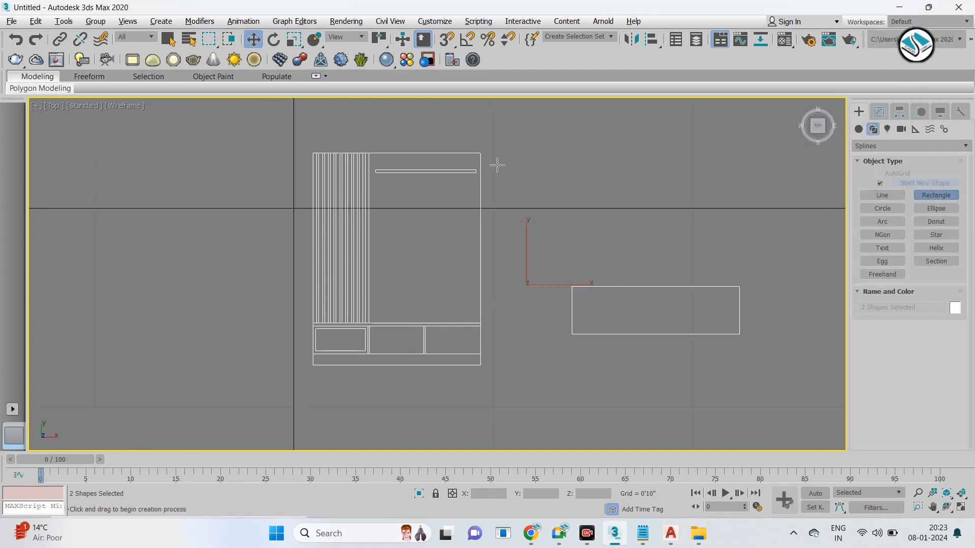
key("s")
left_click_drag(480, 152, 317, 323)
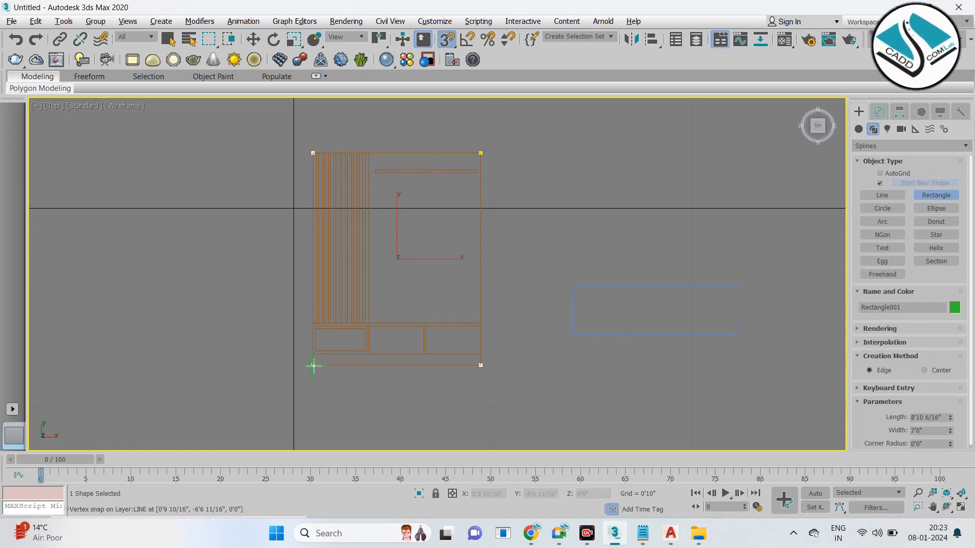
key("w")
Step: Select all shapes, rotate them upright with angle snap in the Left view and raise them to stand on the grid
key("p")
scroll(541, 329, "down", 5)
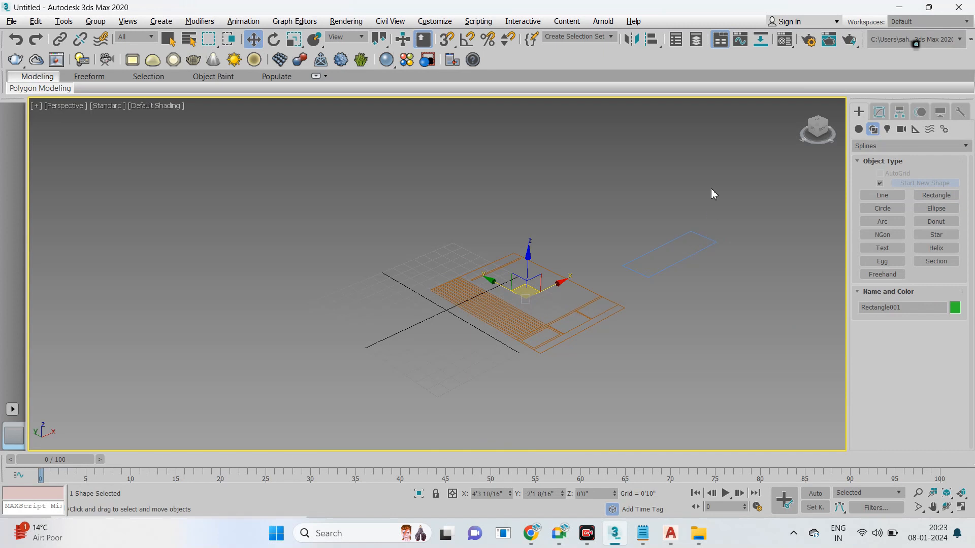
key("ctrl+a")
key("l")
scroll(300, 349, "down", 2)
key("e")
key("a")
left_click_drag(512, 224, 542, 265)
key("w")
middle_click_drag(508, 263, 492, 313)
left_click_drag(480, 320, 433, 229)
key("p")
scroll(595, 310, "up", 3)
middle_click_drag(555, 329, 548, 380, "alt")
Step: Apply an Extrude modifier to the rectangle around the elevation with an amount of 2"
left_click(553, 301)
left_click(498, 251)
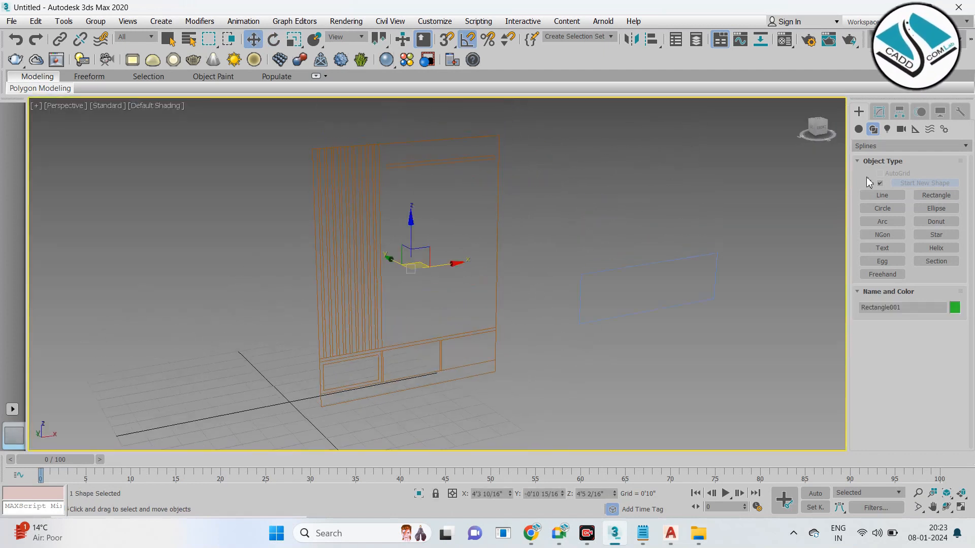
left_click(879, 112)
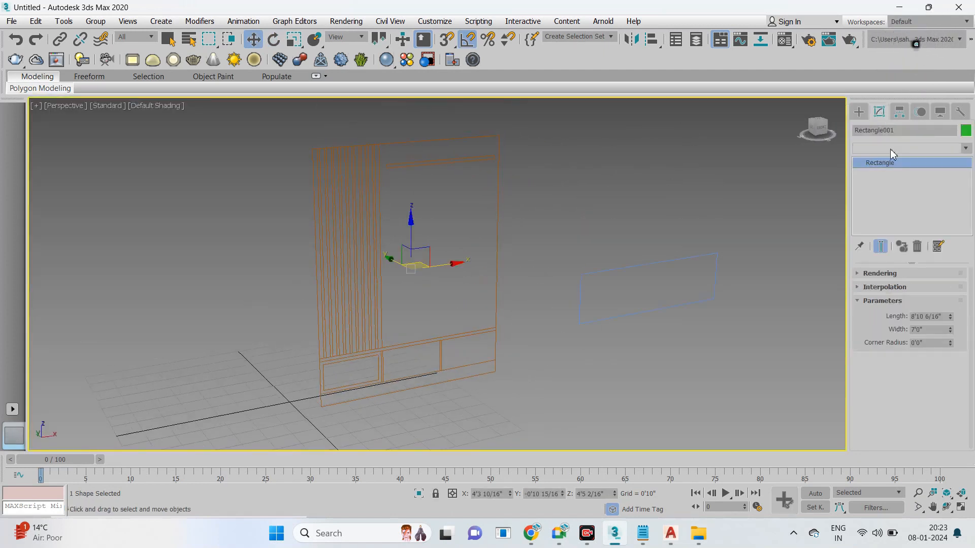
left_click(891, 148)
type("ext")
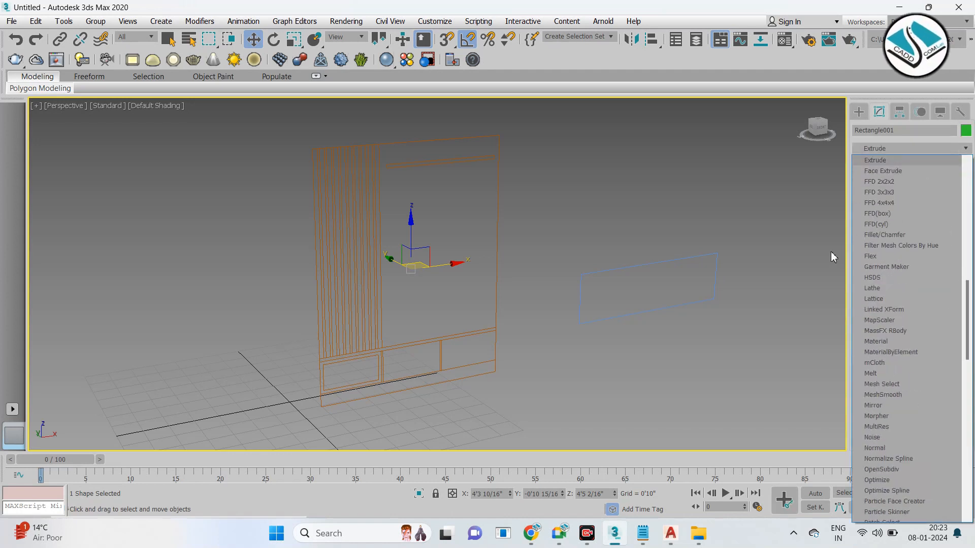
key("Return")
double_click(929, 292)
type("2")
key("Return")
left_click(858, 112)
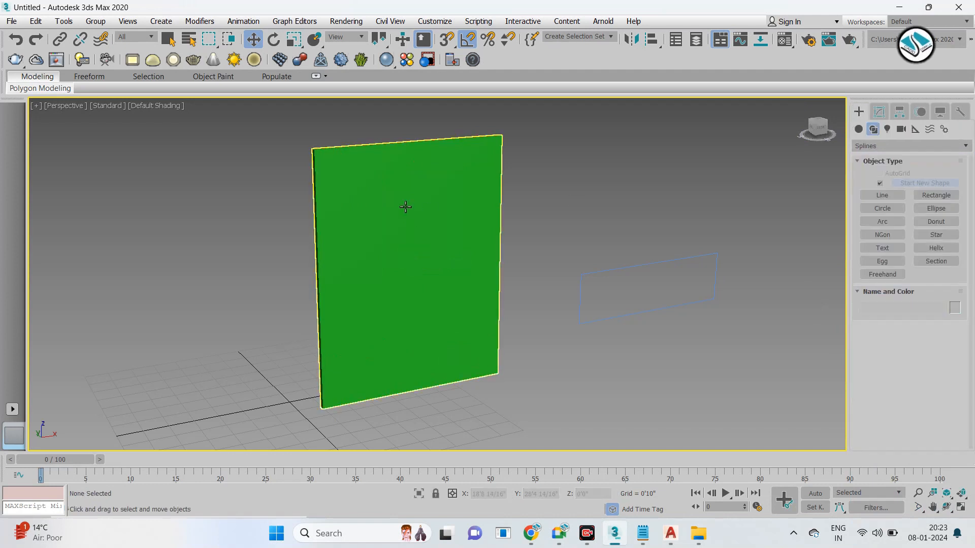
Step: In the Top view, move the extruded back panel back along Y so it sits behind the elevation lines
left_click(406, 207)
key("alt+w")
middle_click(309, 209)
key("alt+w")
scroll(404, 228, "up", 6)
left_click_drag(421, 224, 422, 203)
key("alt+w")
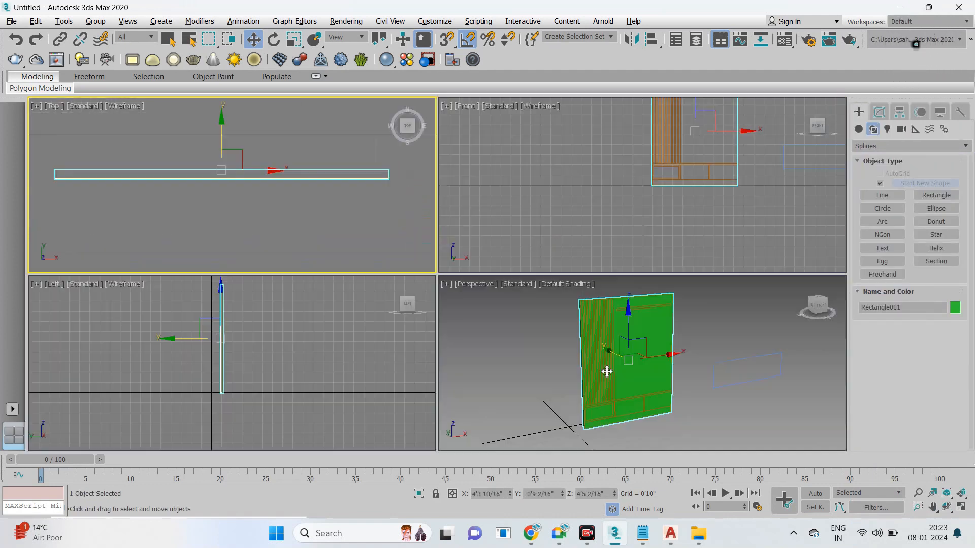
middle_click(607, 372)
key("alt+w")
left_click(580, 183)
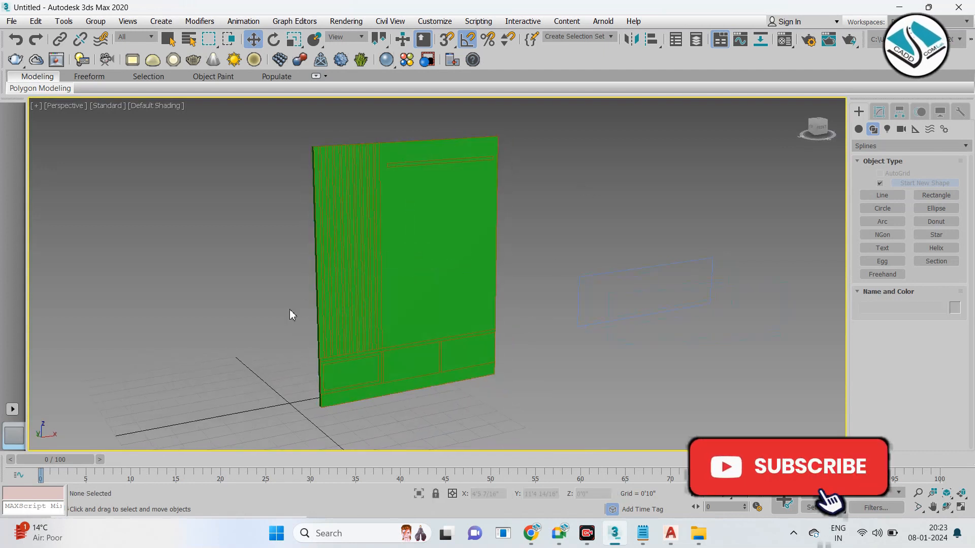
Step: In the Front view, draw a snapped rectangle over the lower cabinet band, 1'3 6/16" long and 7'0" wide
scroll(290, 314, "up", 2)
key("alt+w")
middle_click(583, 244)
key("alt+w")
scroll(507, 213, "up", 4)
scroll(512, 228, "up", 4)
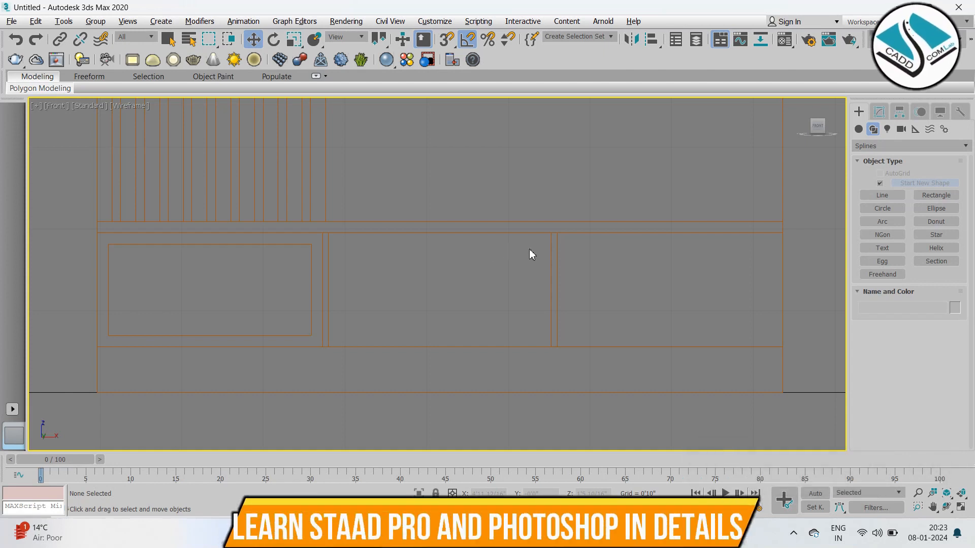
left_click(936, 195)
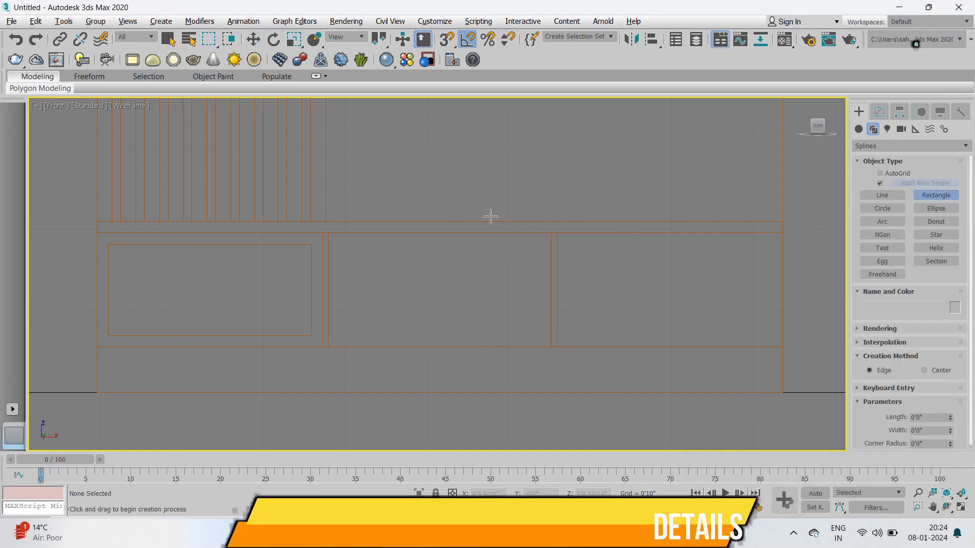
key("s")
scroll(90, 220, "down", 2)
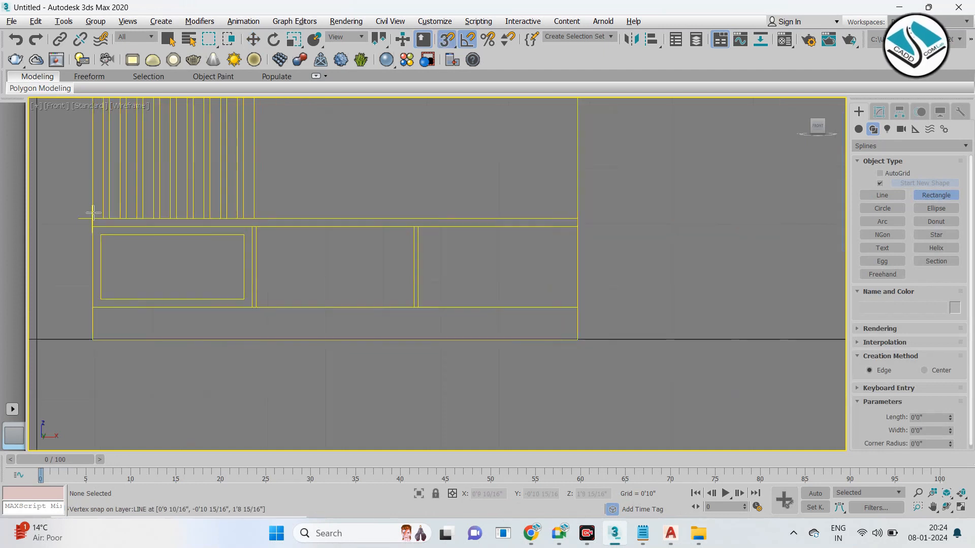
left_click_drag(97, 219, 577, 309)
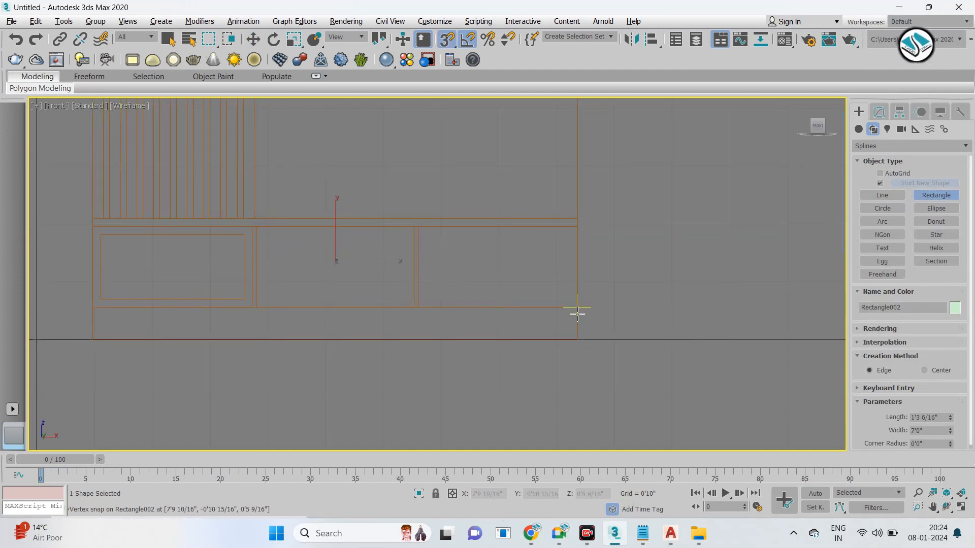
Step: Extrude the lower cabinet rectangle by 14" and view it in perspective
key("p")
key("w")
left_click(879, 111)
left_click(895, 148)
left_click(876, 161)
double_click(916, 290)
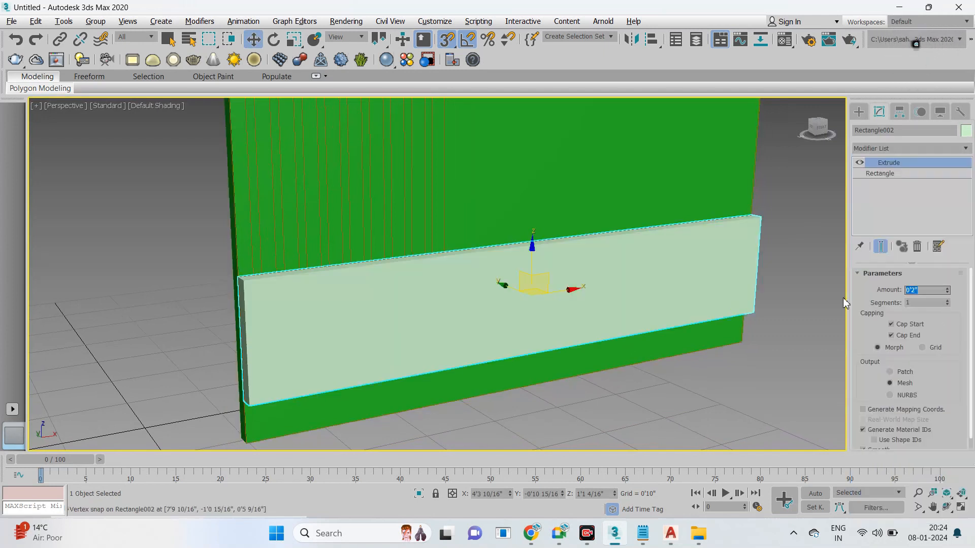
type("14")
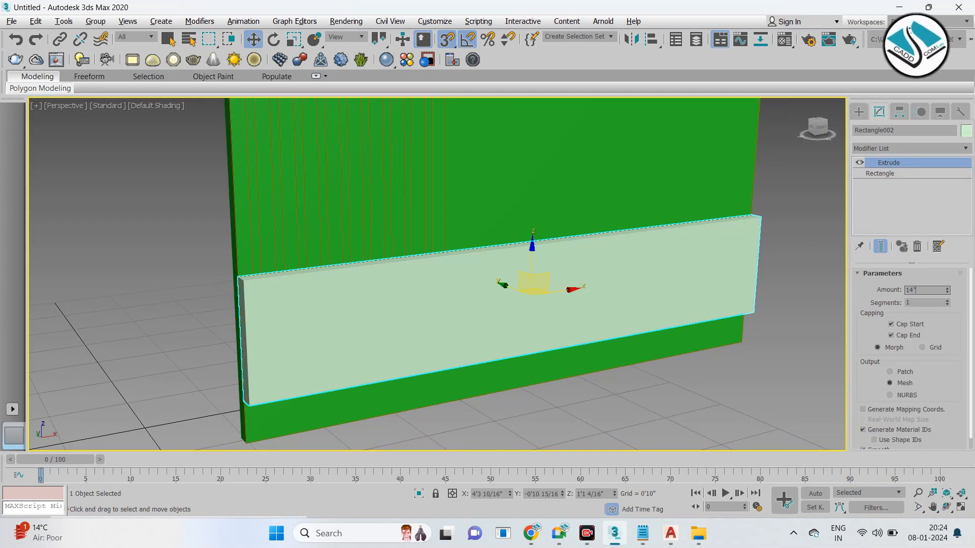
key("Return")
middle_click_drag(427, 274, 770, 284, "alt")
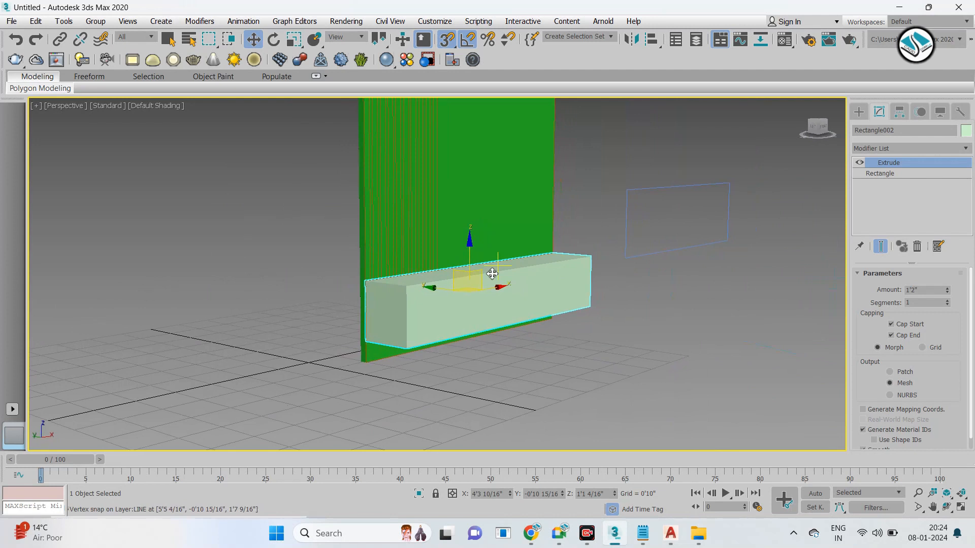
scroll(539, 284, "up", 3)
scroll(584, 239, "up", 1)
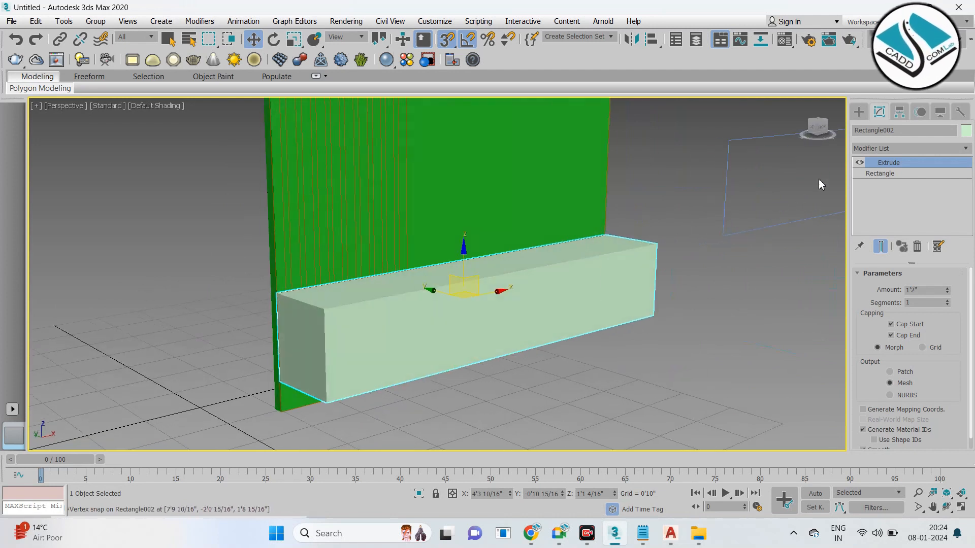
Step: Add an Edit Poly modifier to the extruded lower cabinet box
left_click(923, 147)
key("e")
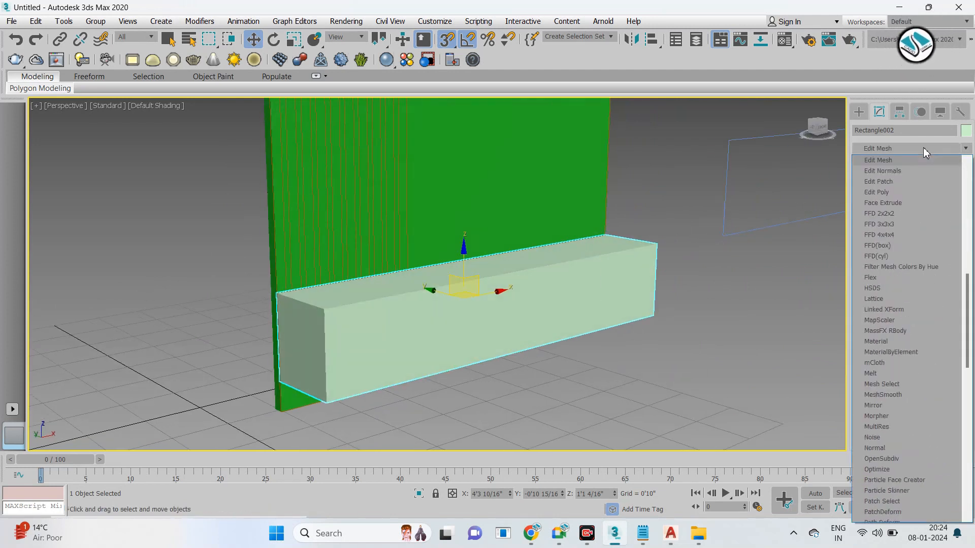
left_click(895, 192)
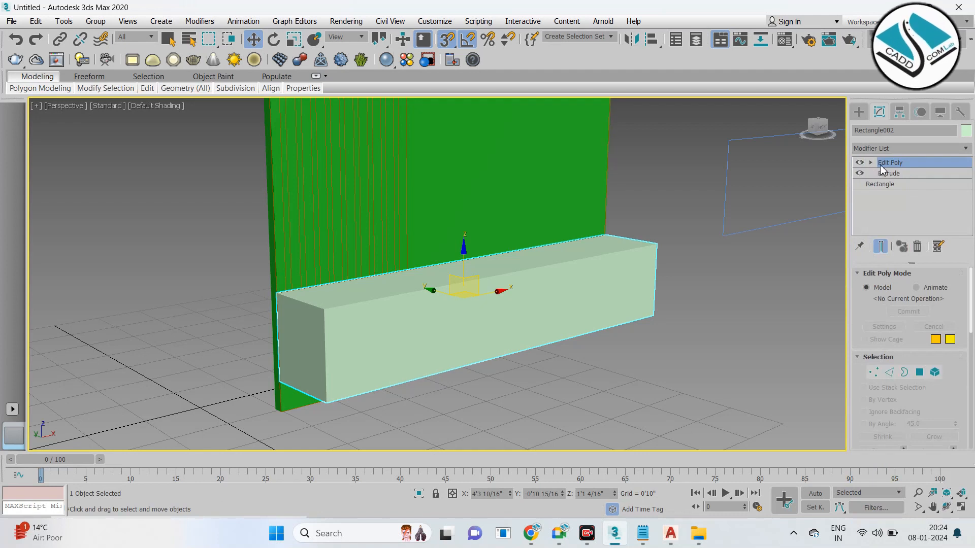
right_click(468, 155)
mouse_move(591, 298)
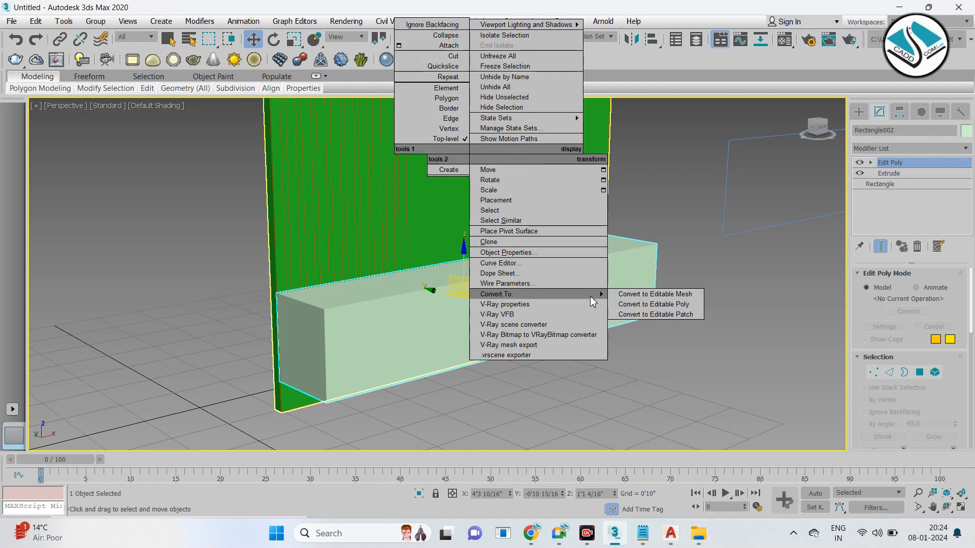
left_click(648, 276)
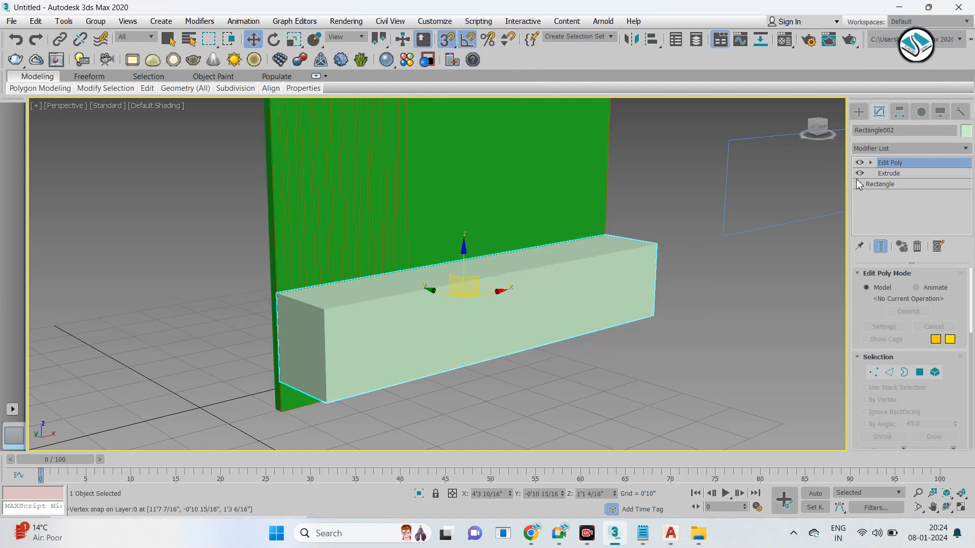
Step: Switch the cabinet box's Edit Poly modifier to Edge level and show the box in the Front view
left_click(871, 163)
left_click(890, 185)
key("alt+w")
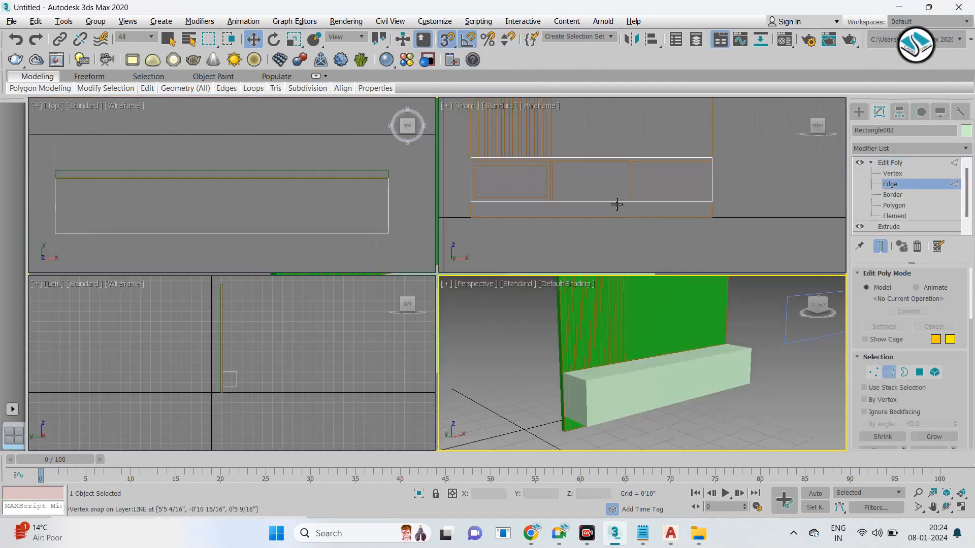
key("alt+w")
middle_click_drag(531, 219, 599, 220)
middle_click_drag(489, 221, 559, 213)
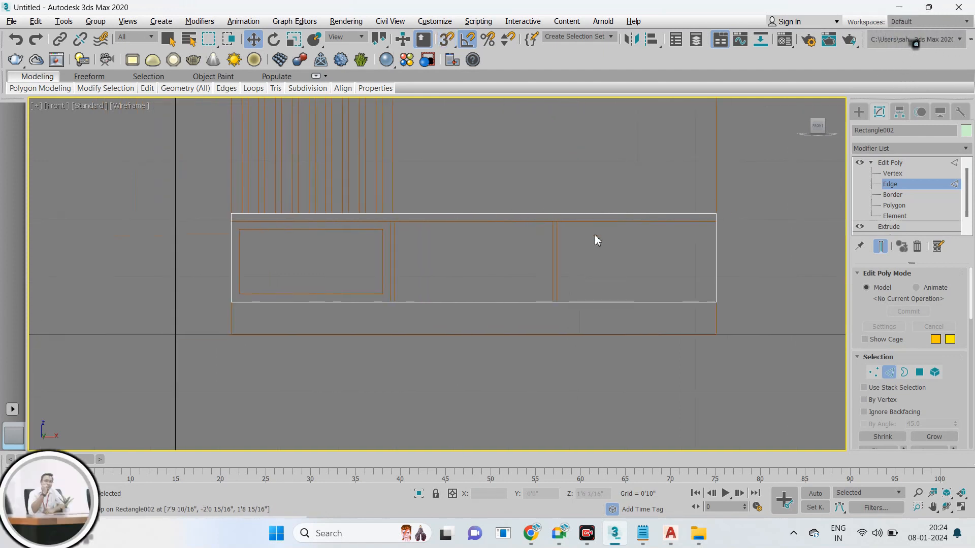
key("alt+w")
left_click(629, 372)
key("alt+w")
key("alt+w")
left_click(556, 209)
key("alt+w")
scroll(424, 230, "up", 3)
scroll(432, 245, "down", 2)
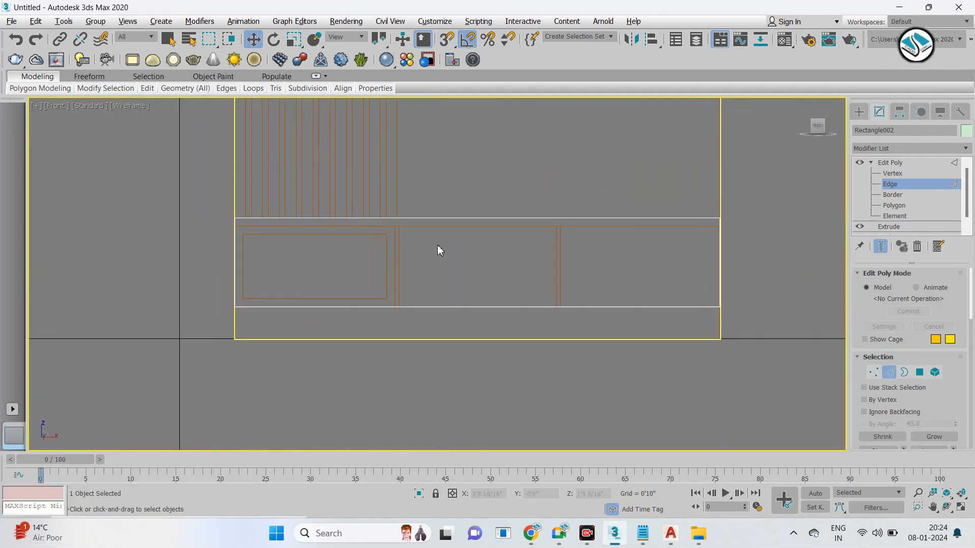
scroll(571, 249, "up", 3)
scroll(765, 201, "down", 3)
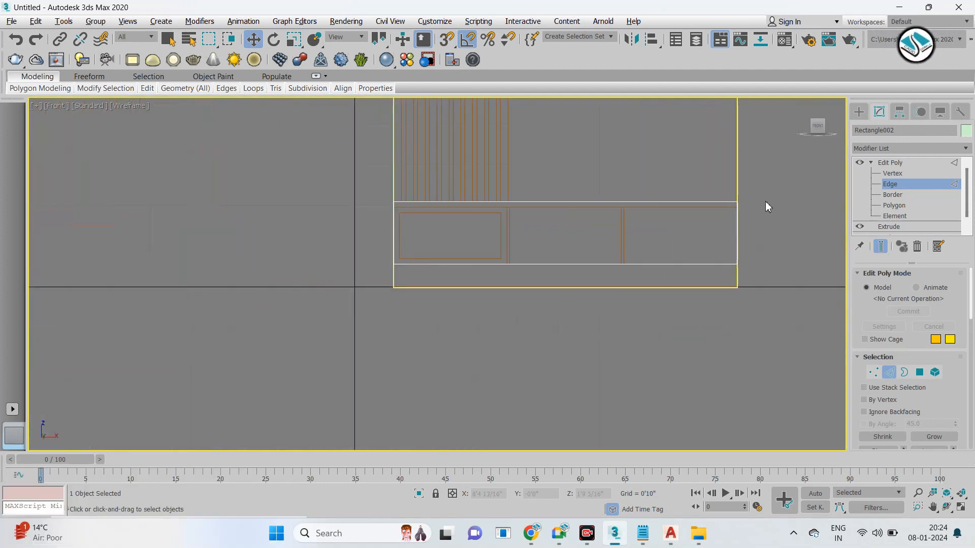
Step: Connect the cabinet box's vertical end edges with 1 segment and move the new edges up to the countertop's lower line
left_click_drag(229, 246, 231, 246)
left_click(737, 231)
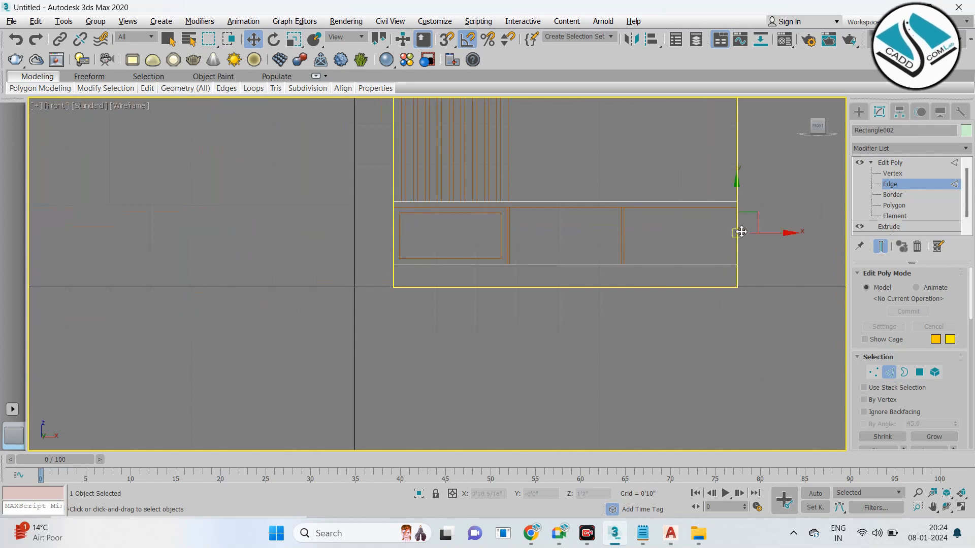
middle_click_drag(737, 231, 681, 256)
scroll(698, 251, "up", 2)
scroll(950, 410, "down", 4)
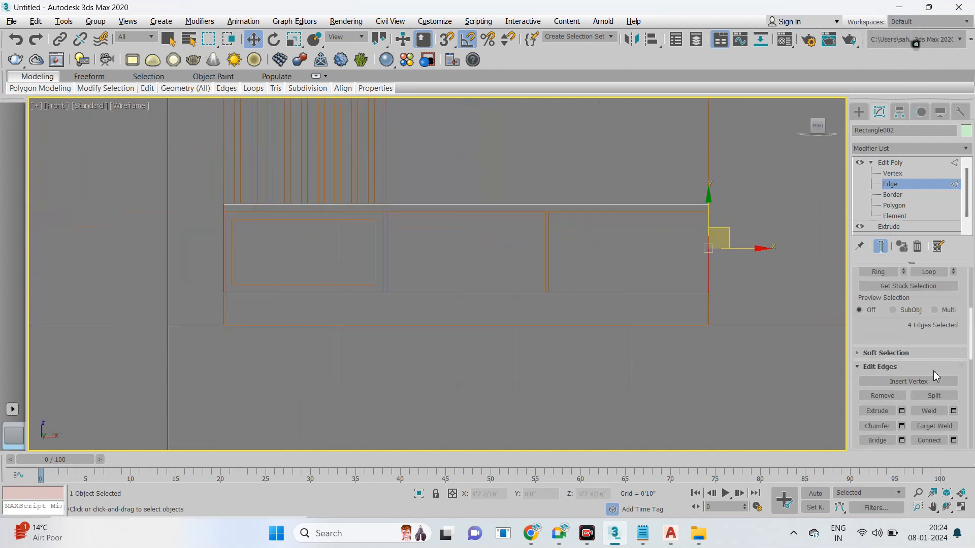
key("ctrl+shift+e")
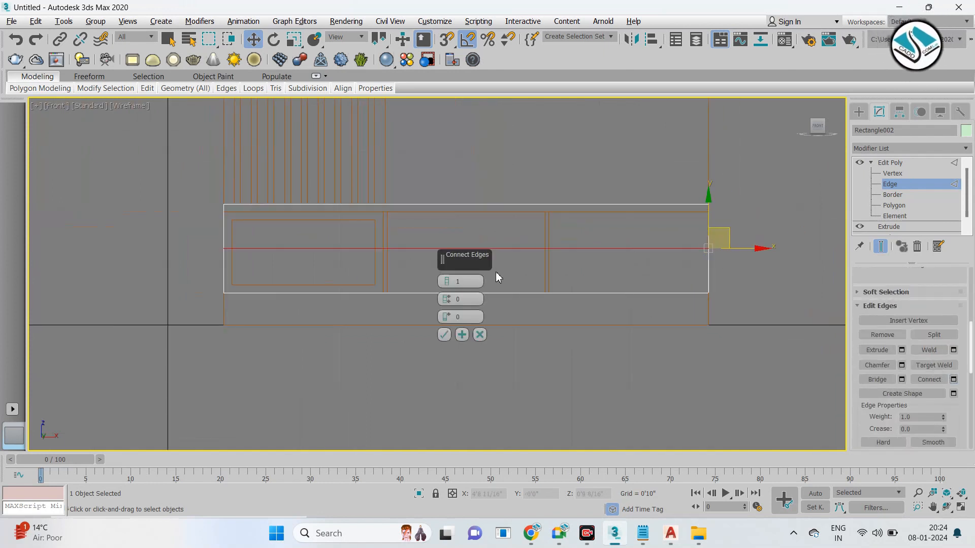
left_click(444, 337)
scroll(464, 262, "up", 4)
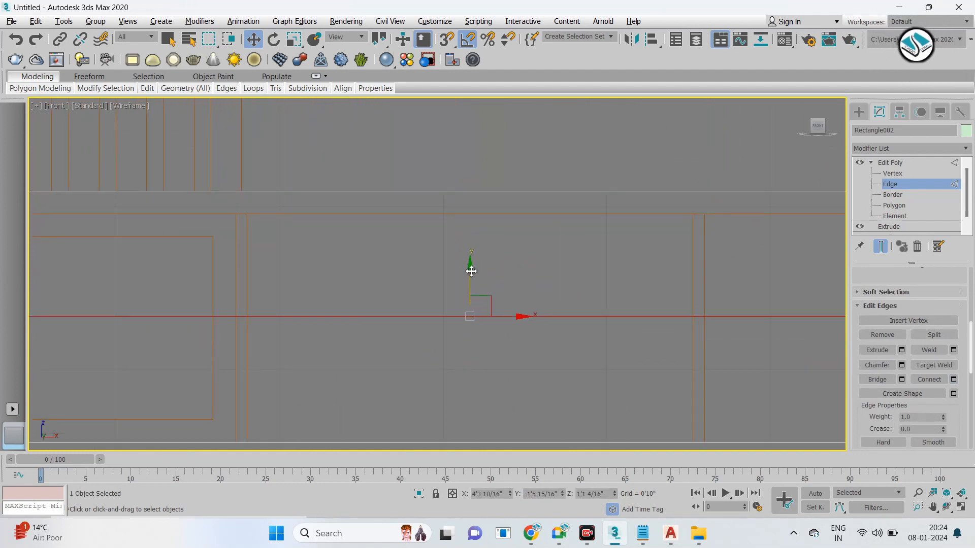
left_click_drag(473, 271, 465, 179)
Step: Connect the cabinet box's horizontal edges with 1 segment and move the new edges to the near line of the divider beside the drawer
scroll(465, 179, "down", 4)
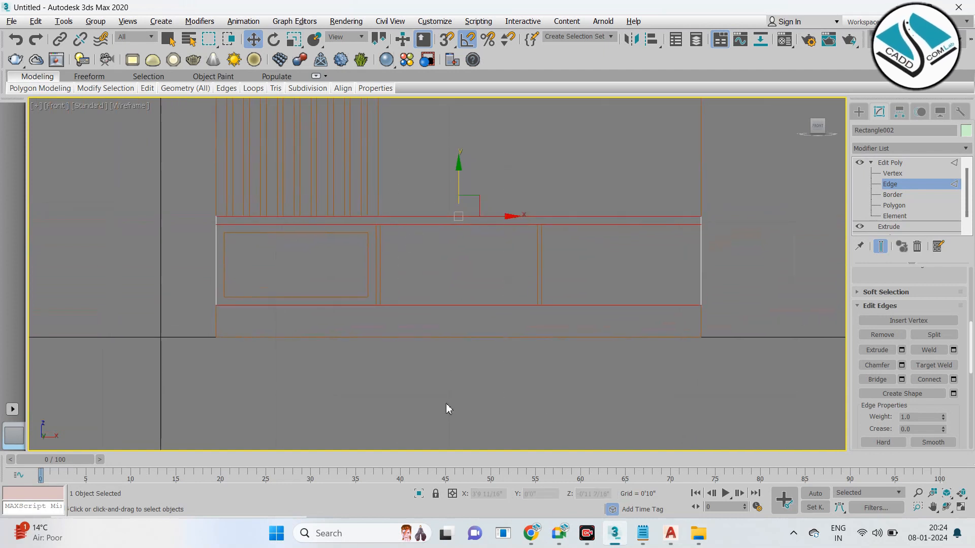
left_click(953, 379)
left_click(445, 333)
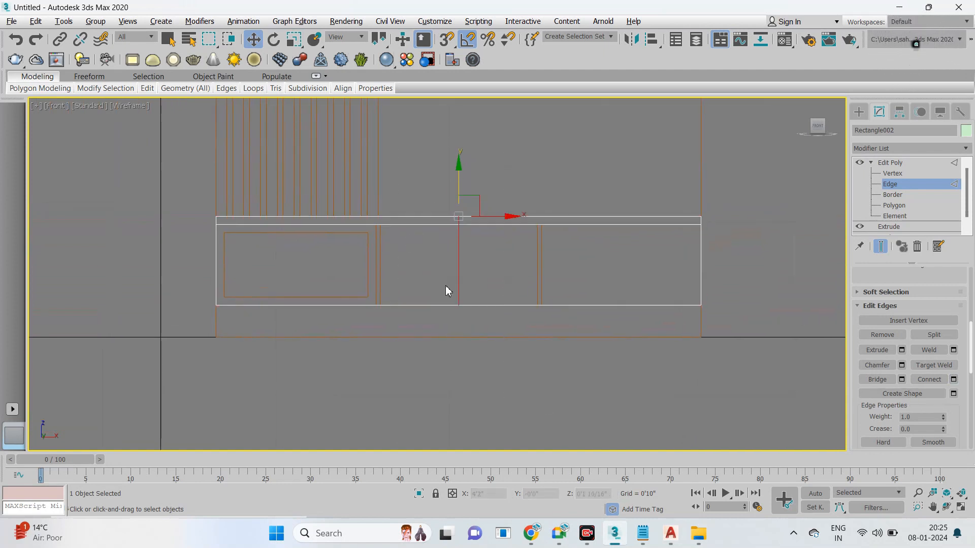
left_click_drag(497, 251, 426, 254)
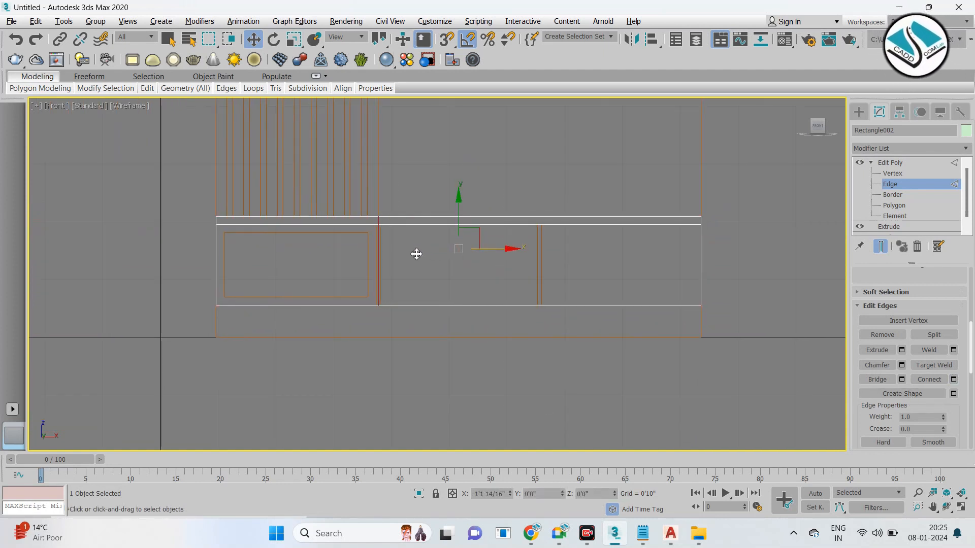
scroll(376, 236, "up", 3)
Step: Connect the horizontal edges beyond the first divider line with 1 segment and move the new edges to that divider's far line
left_click(426, 214)
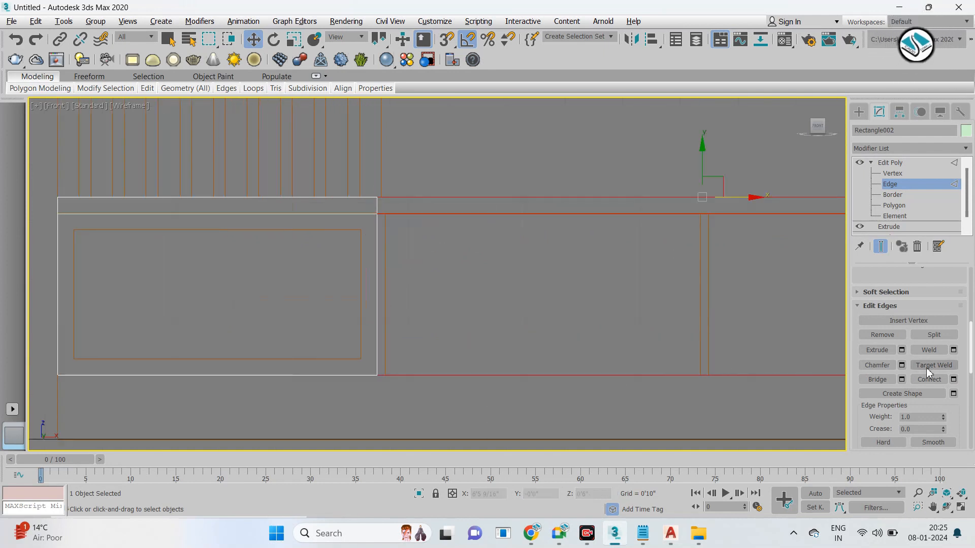
key("ctrl+shift+e")
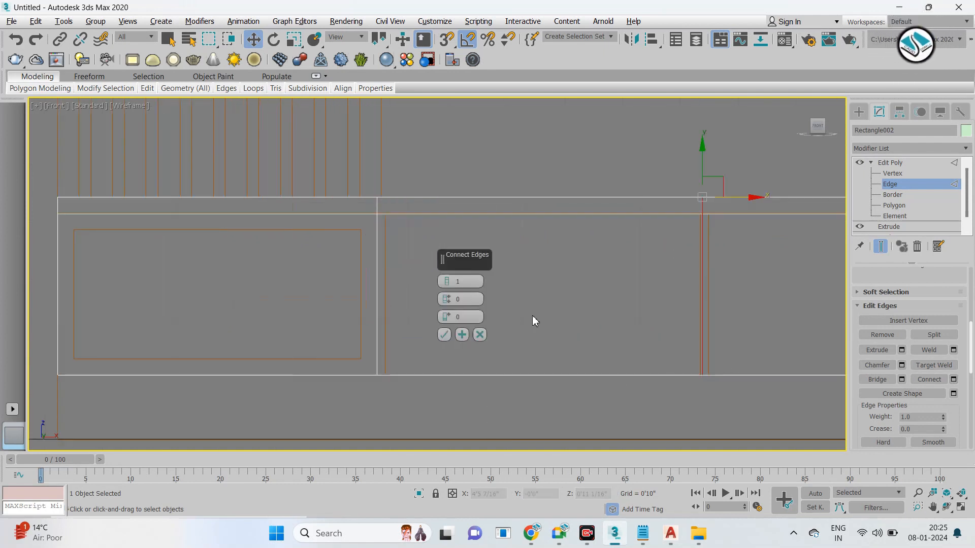
left_click(446, 333)
left_click_drag(736, 260, 405, 270)
scroll(405, 269, "down", 2)
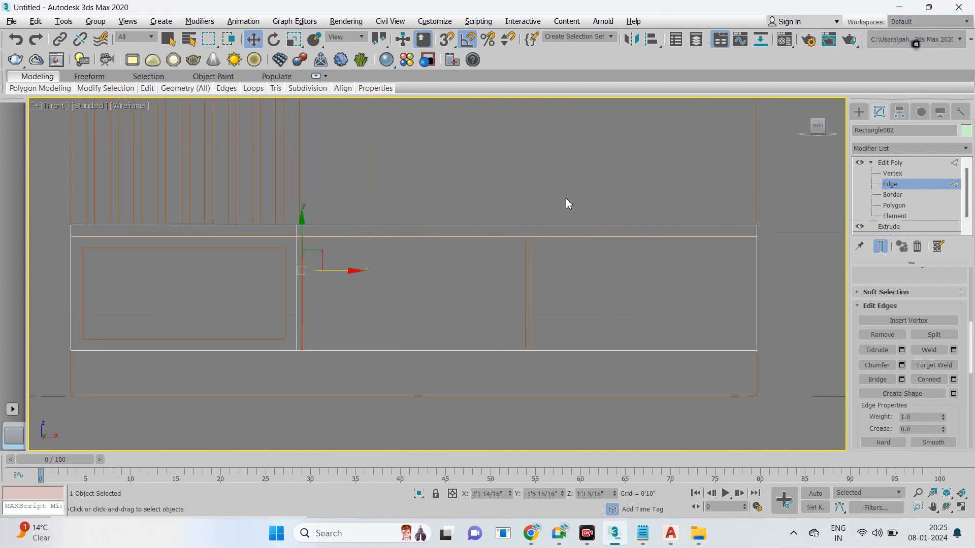
Step: Try to connect the horizontal edges beyond the first divider with 1 segment and move the new edges to the second divider's far line
left_click_drag(566, 199, 712, 397)
key("ctrl+shift+e")
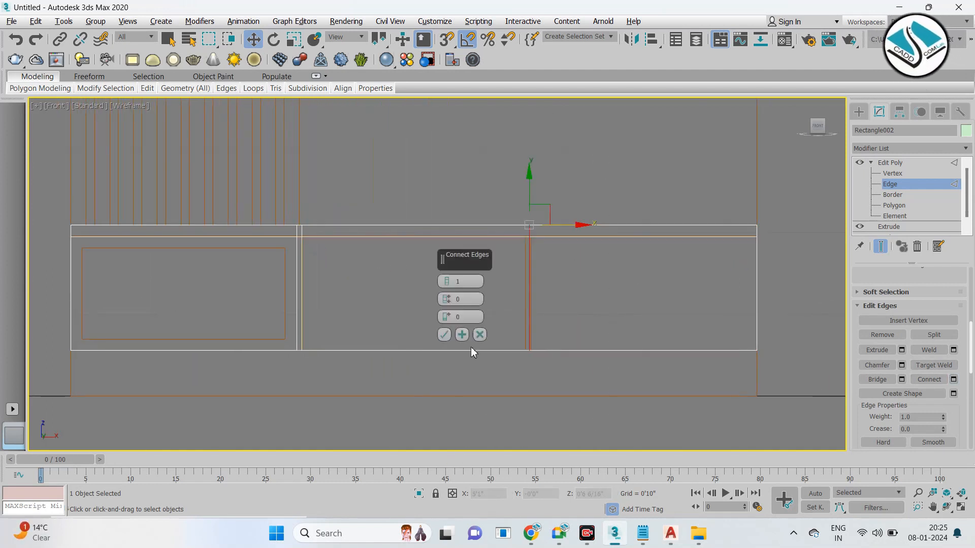
left_click(443, 335)
scroll(546, 261, "up", 5)
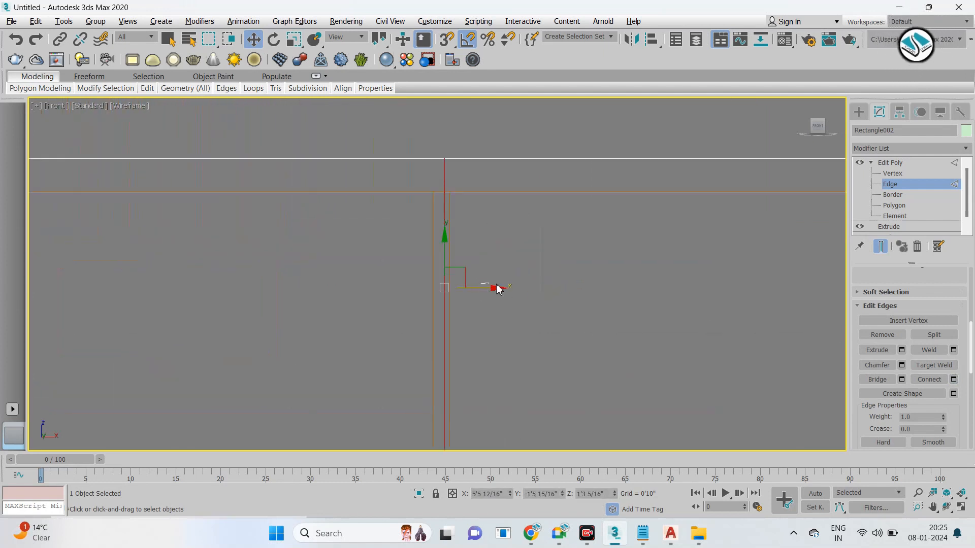
left_click(507, 285)
scroll(466, 300, "down", 6)
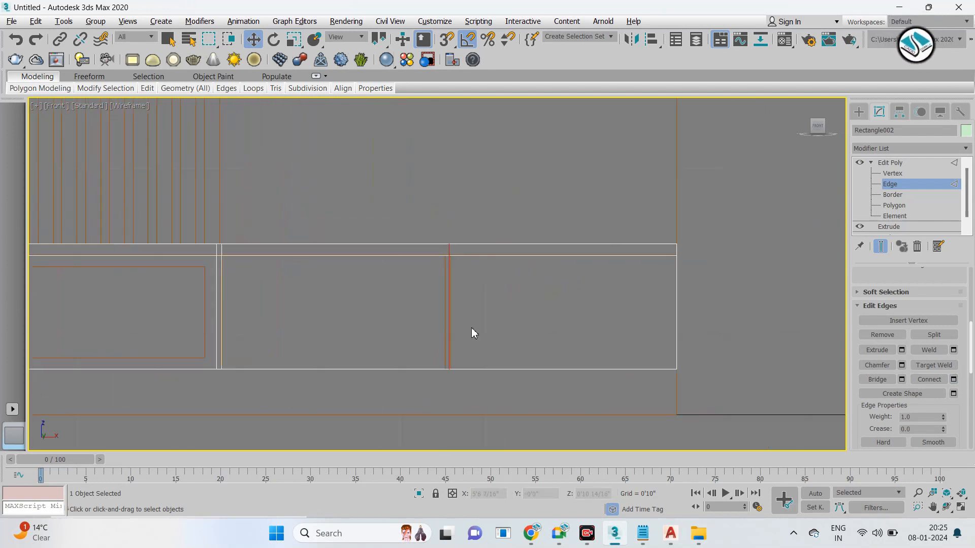
left_click(428, 249)
scroll(438, 196, "up", 4)
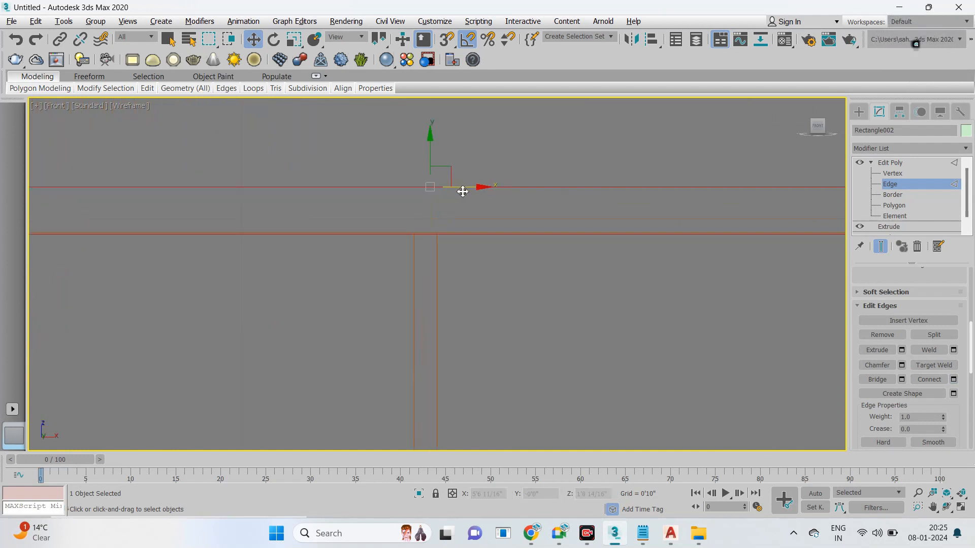
scroll(468, 192, "down", 3)
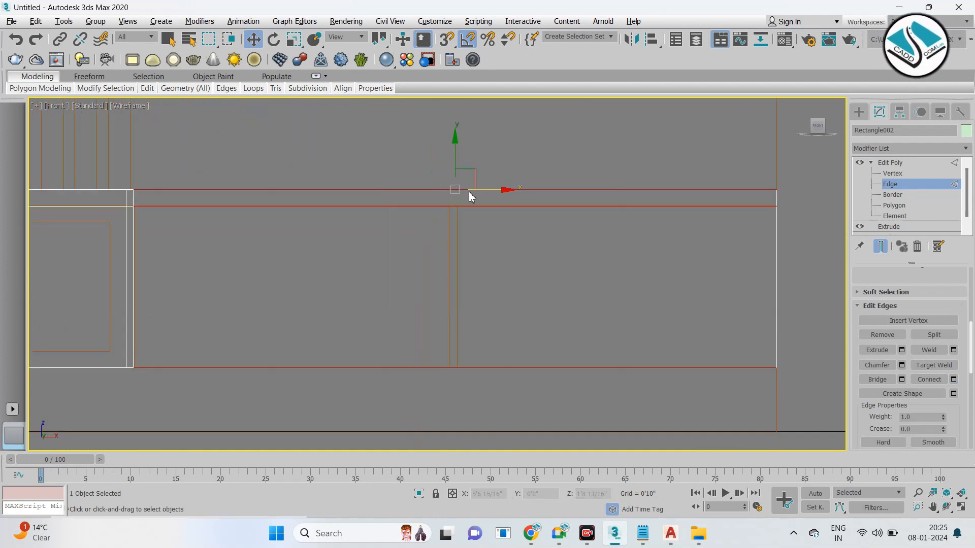
Step: Connect the horizontal edges beyond the first divider with 1 segment and move the new edges to the second divider's near line
left_click(460, 305)
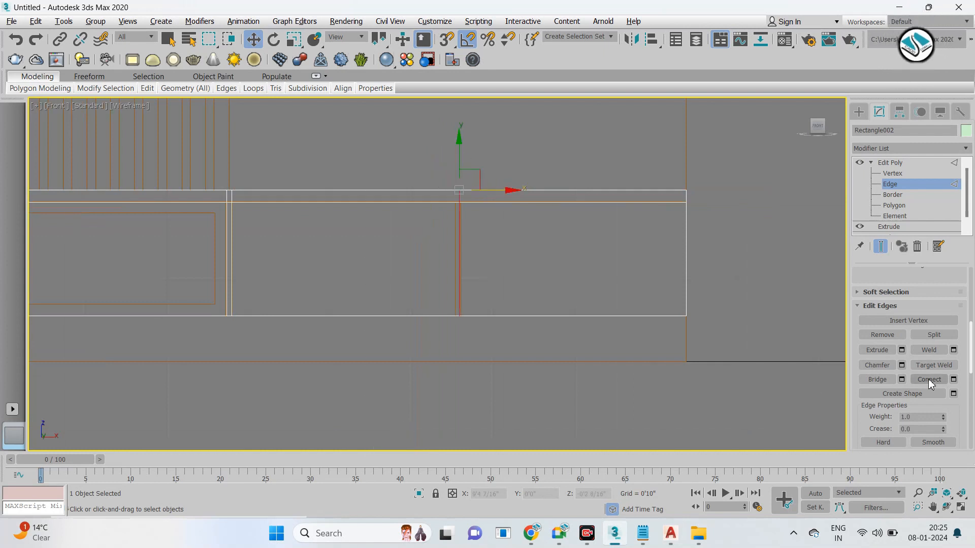
left_click(955, 381)
left_click(444, 333)
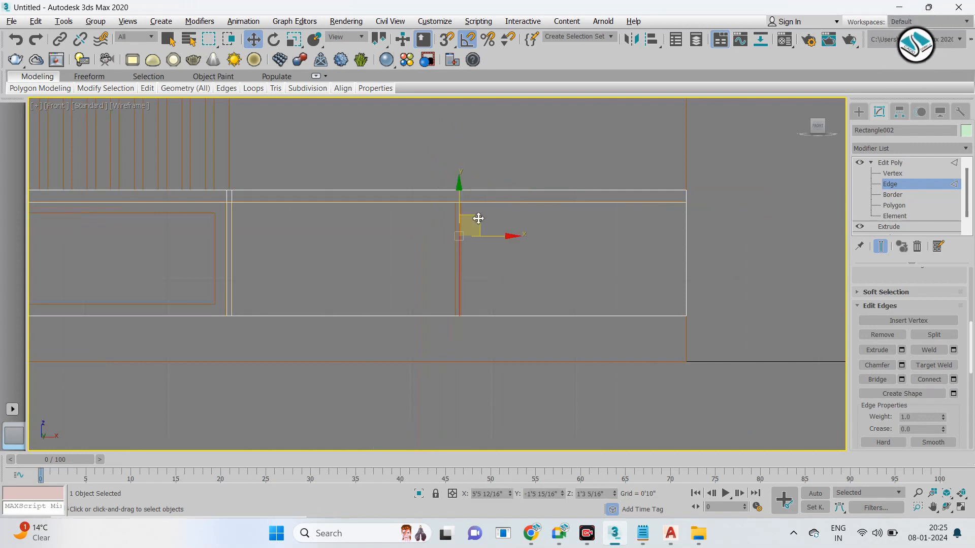
left_click_drag(491, 238, 485, 237)
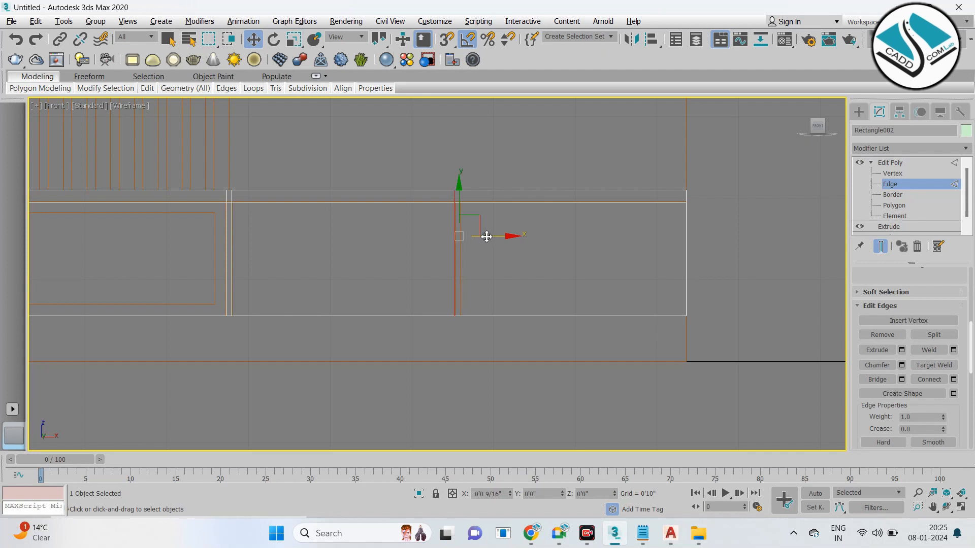
Step: Connect the horizontal edges of the end section with 1 segment and move the new edges to the second divider's far line
left_click_drag(572, 154, 550, 403)
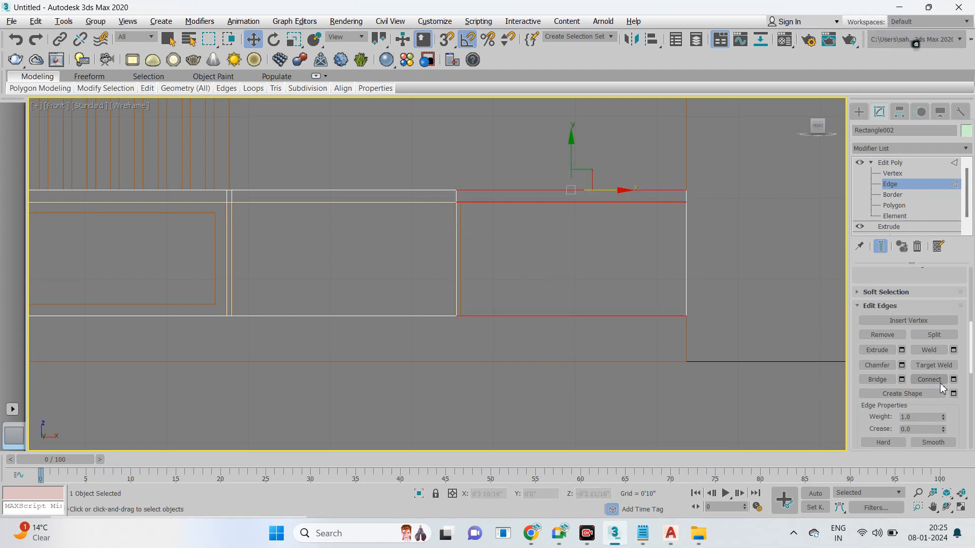
left_click(953, 381)
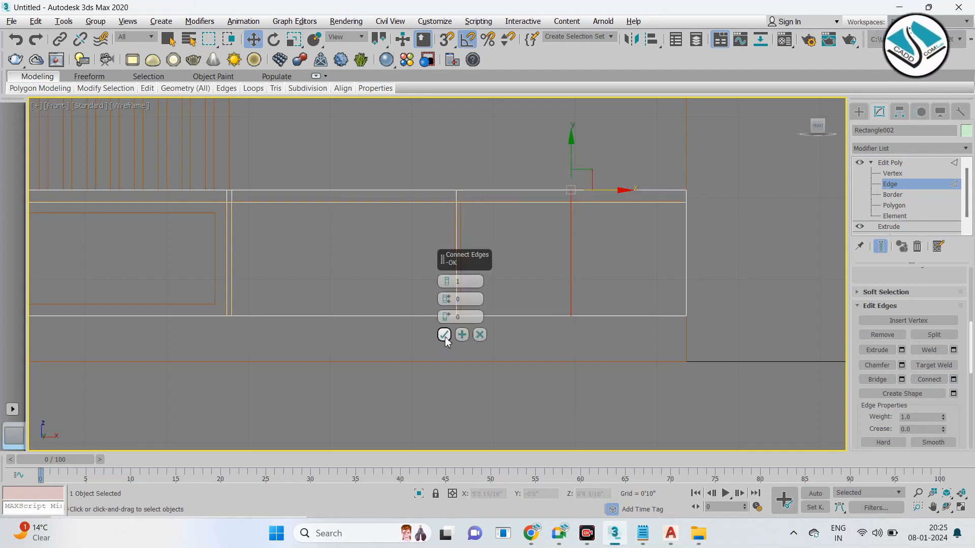
left_click(443, 333)
scroll(600, 245, "up", 5)
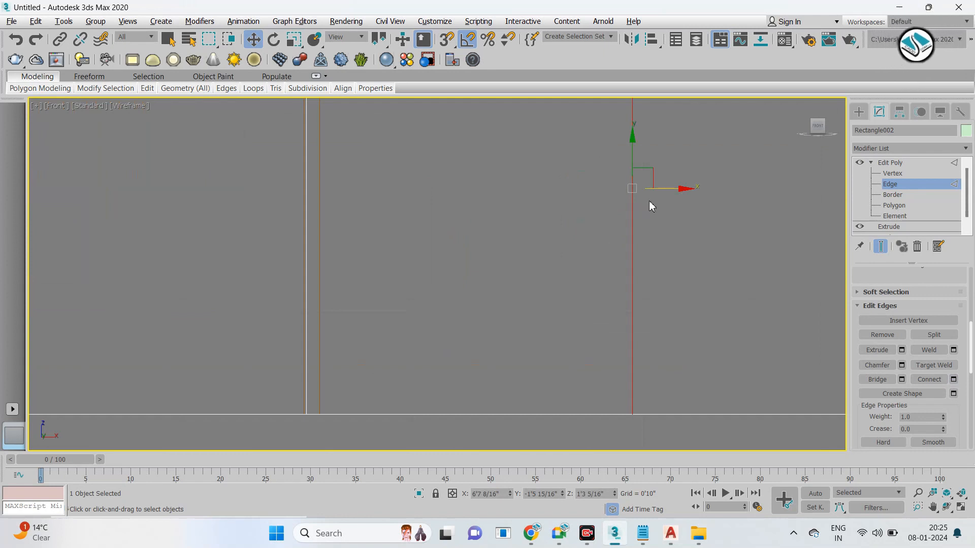
left_click_drag(664, 189, 348, 222)
scroll(494, 274, "down", 5)
scroll(414, 273, "up", 2)
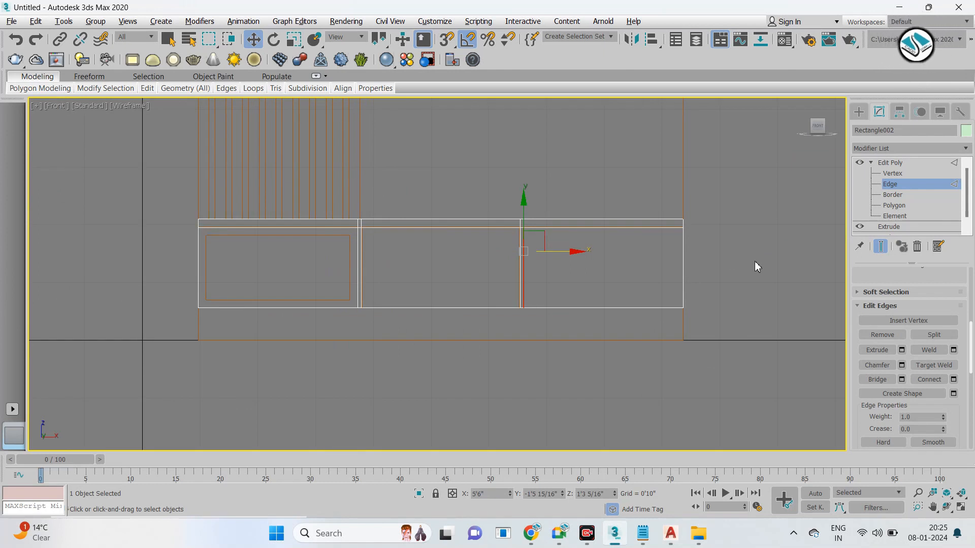
scroll(473, 255, "up", 4)
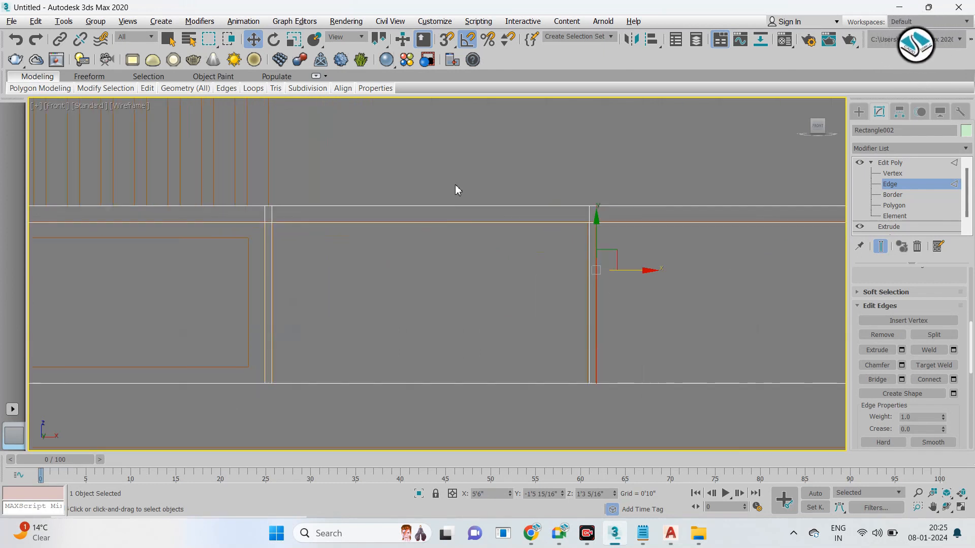
left_click_drag(455, 184, 457, 403)
left_click(954, 379)
left_click(457, 282)
type("2")
left_click(455, 316)
left_click_drag(446, 299, 428, 454)
left_click_drag(446, 316, 488, 295)
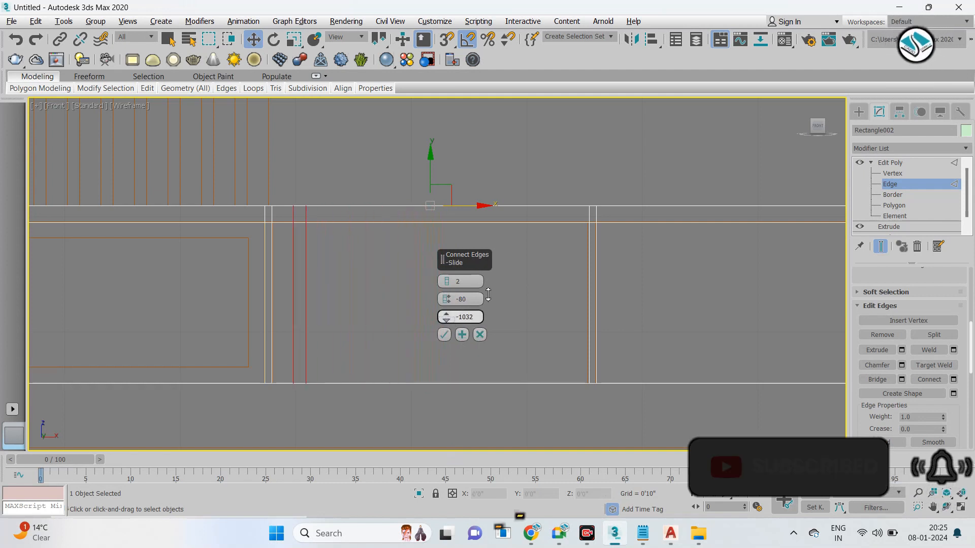
left_click(479, 335)
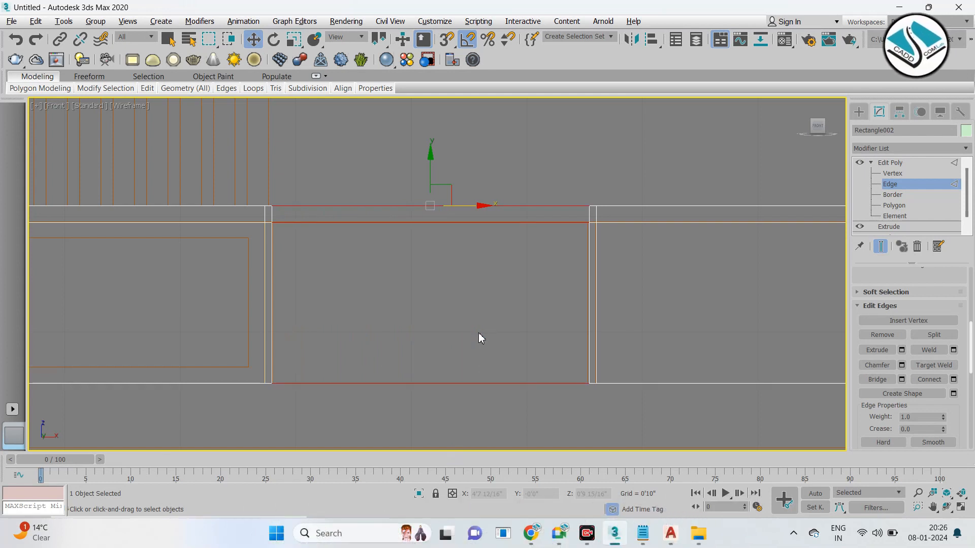
Step: Inset the front polygon of the first compartment, on the drawer side of the cabinet box, by 0'1"
scroll(439, 218, "down", 2)
middle_click_drag(440, 218, 568, 237)
left_click(894, 205)
left_click(417, 273)
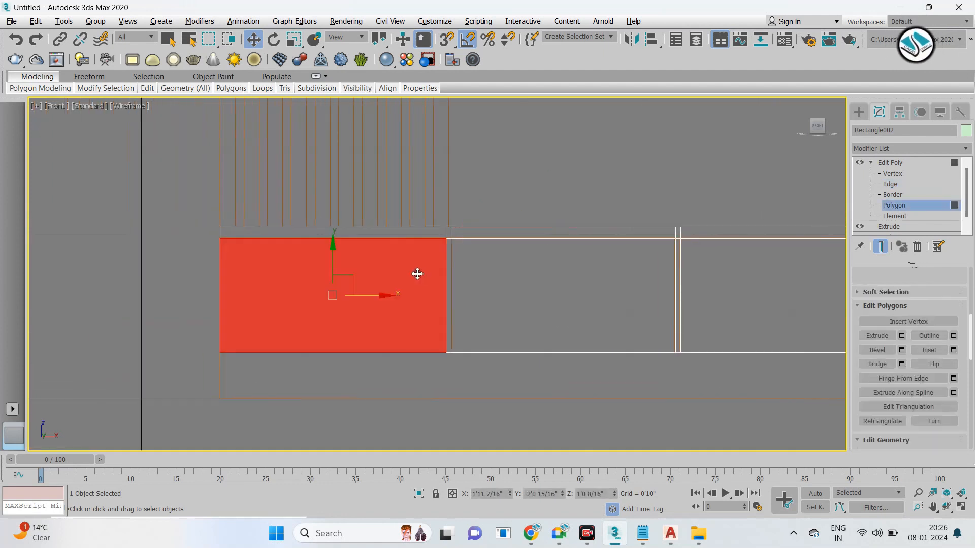
left_click(953, 351)
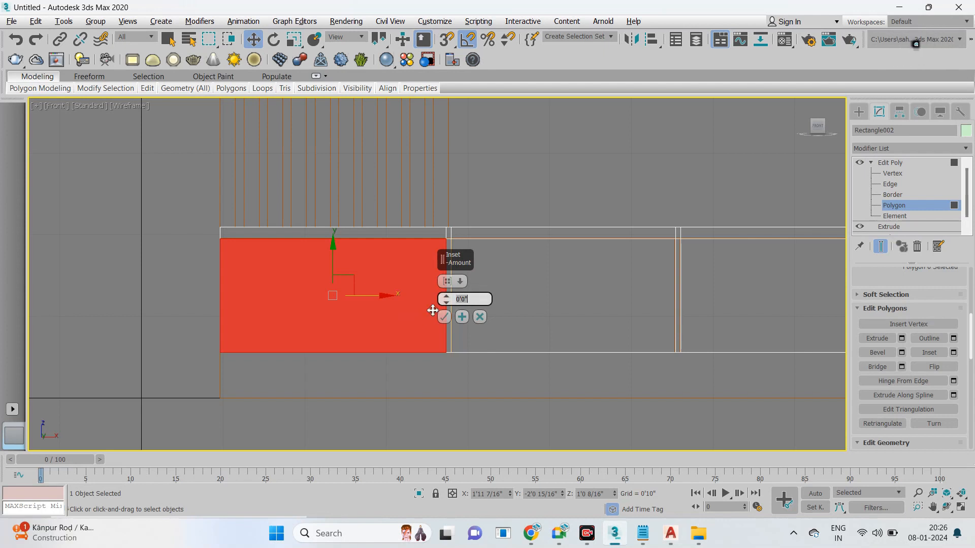
type("1")
key("Return")
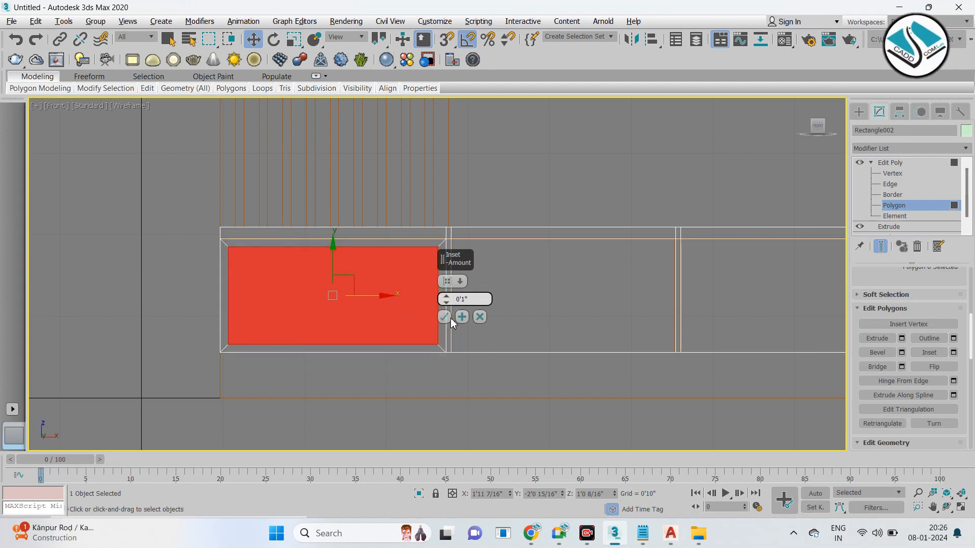
left_click(448, 318)
Step: Extrude the inset polygon inward by about 0'11 13/16" to hollow out the first compartment
key("alt+w")
middle_click(651, 326)
key("alt+w")
middle_click_drag(541, 318, 542, 304)
scroll(644, 317, "up", 5)
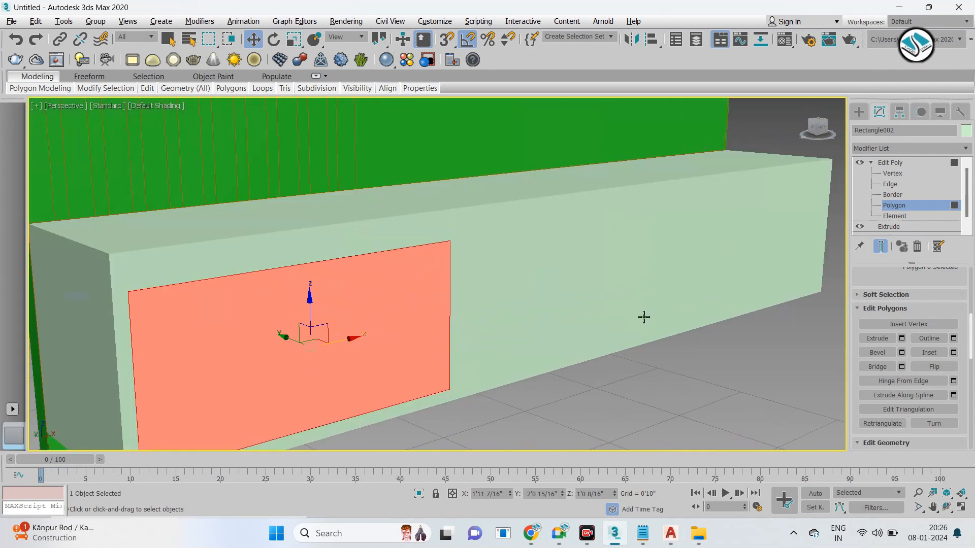
left_click(902, 338)
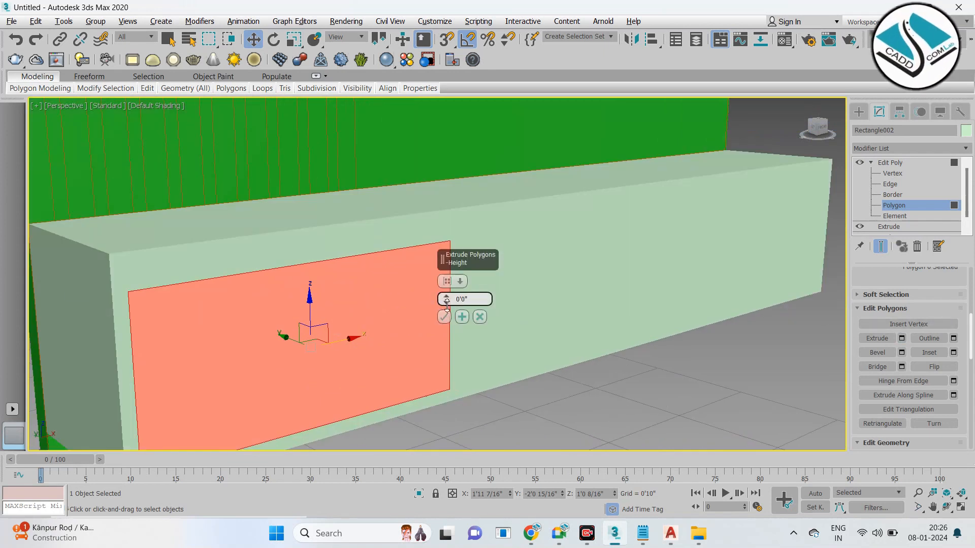
left_click_drag(446, 304, 452, 381)
left_click(444, 316)
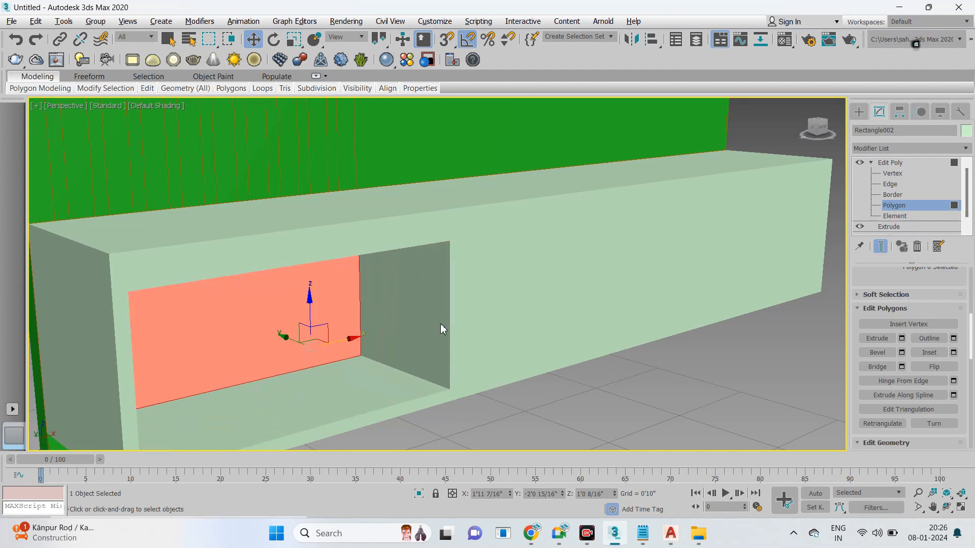
key("ctrl+d")
middle_click_drag(457, 311, 464, 293, "alt")
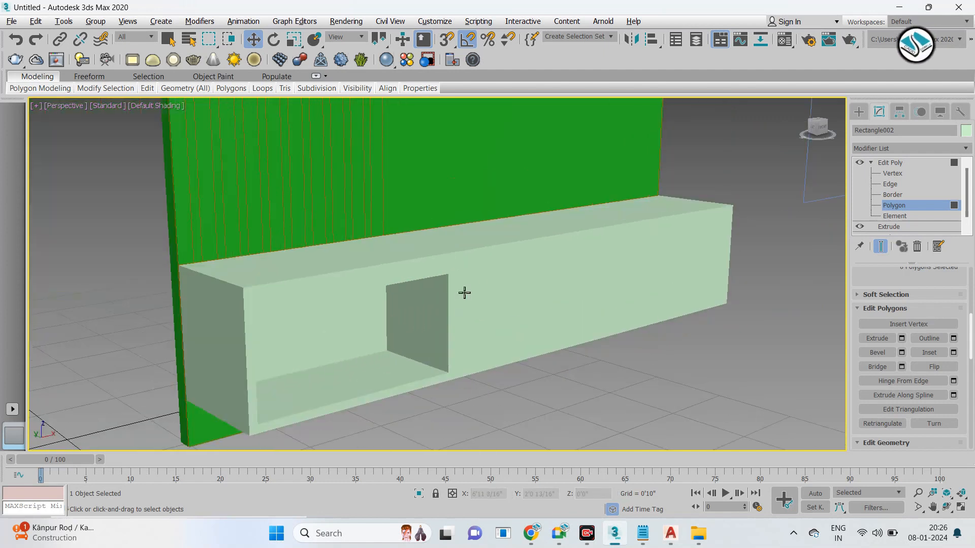
Step: Leave polygon editing, turn on edged faces in the Perspective view and select the cabinet box
left_click(861, 116)
left_click(809, 277)
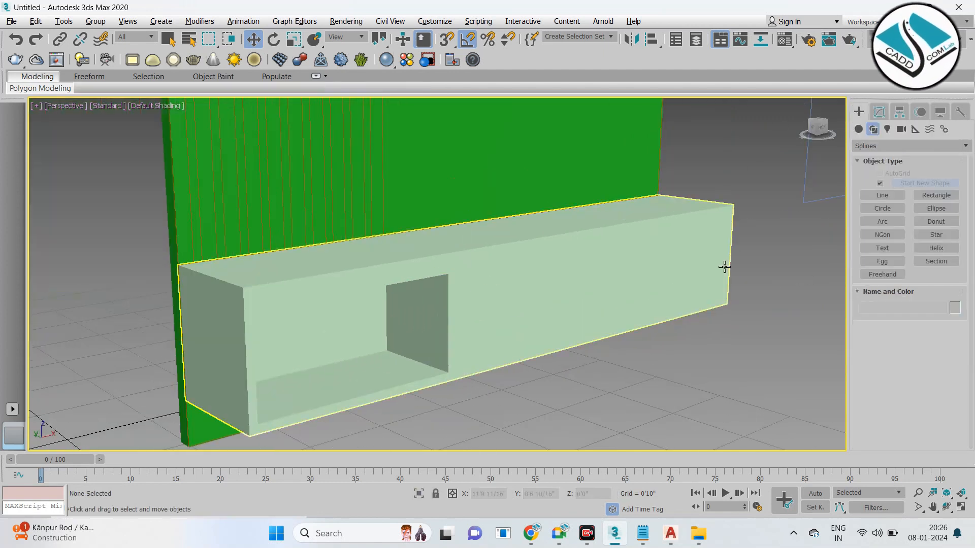
left_click(174, 109)
left_click(225, 242)
left_click(489, 305)
mouse_move(490, 305)
middle_mouse_down("alt")
mouse_move(531, 317)
mouse_move(525, 281)
mouse_move(532, 298)
mouse_move(535, 289)
middle_mouse_up("alt")
scroll(534, 297, "up", 2)
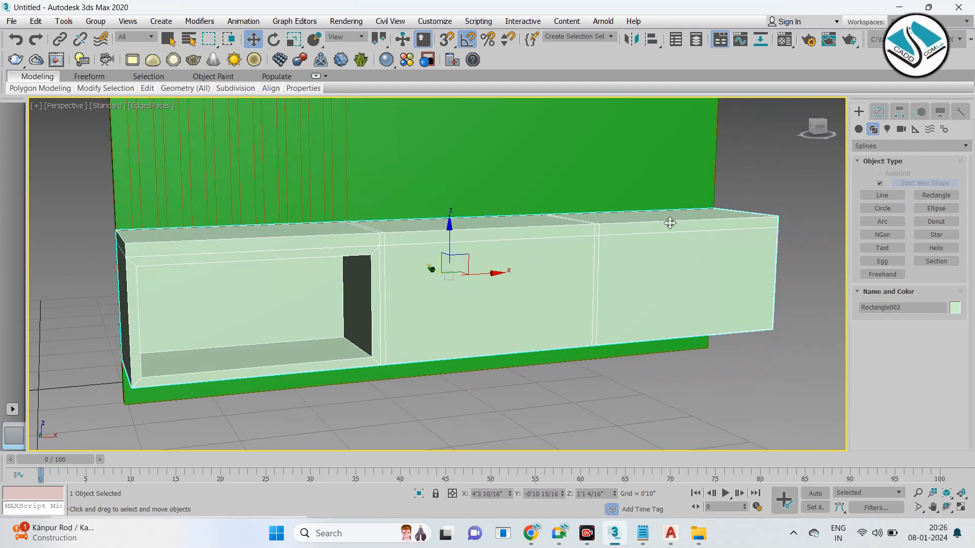
Step: Inset the front polygons of the middle and end compartments together by 0'1" in the Front view
key("alt+w")
left_click(616, 222)
key("alt+w")
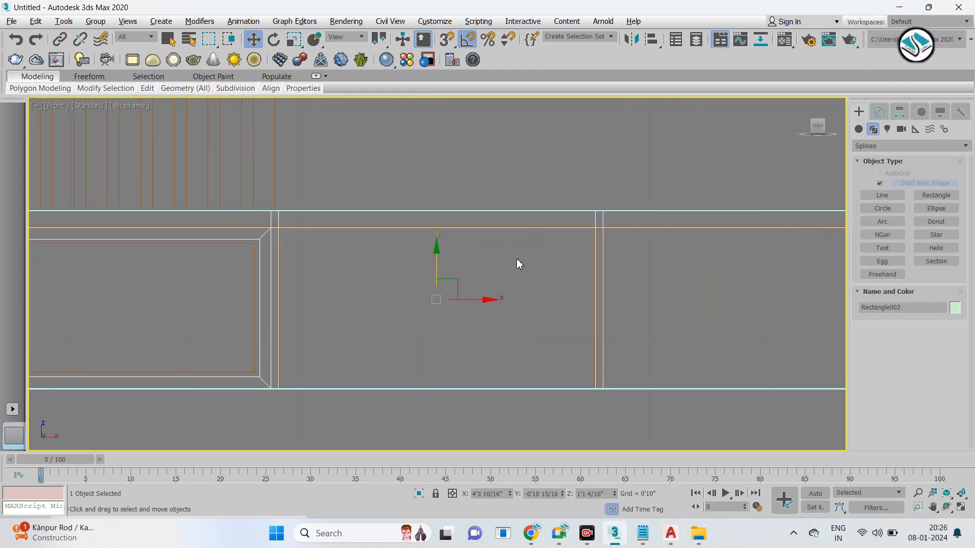
left_click(882, 111)
left_click(894, 205)
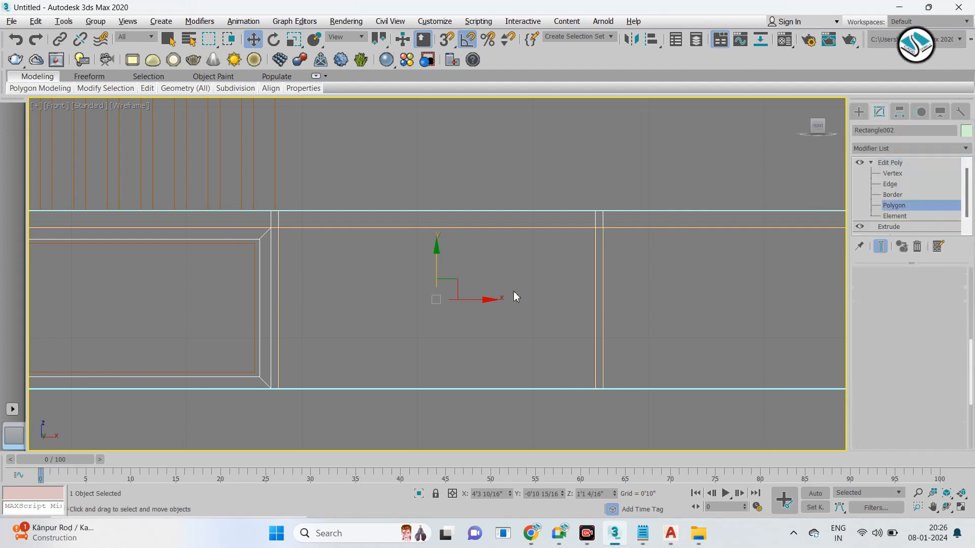
left_click(513, 296)
left_click(681, 288, "ctrl")
middle_click_drag(803, 314, 749, 296)
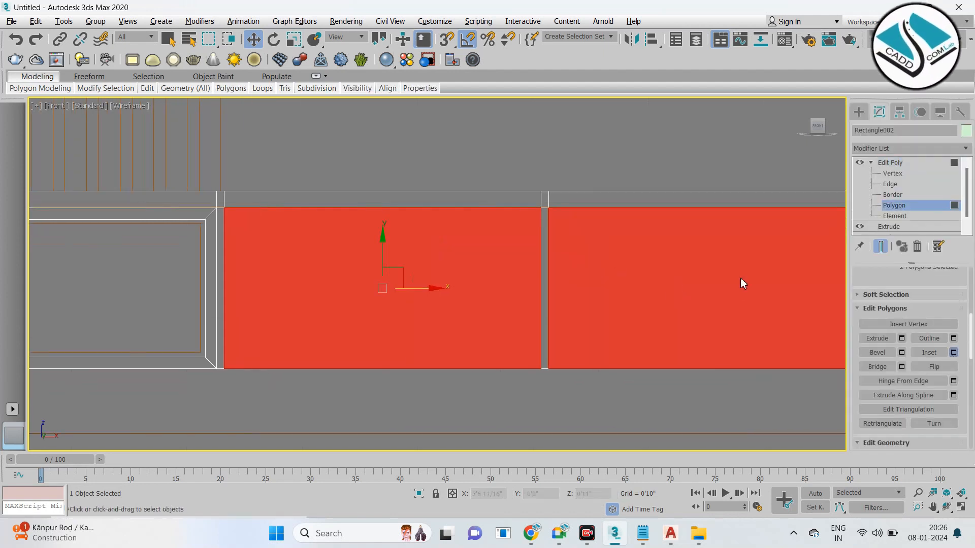
left_click(953, 353)
left_click(449, 318)
Step: Try to extrude the two inset polygons inward from the Top view and shift them toward the back, and undo it
key("alt+w")
right_click(362, 233)
key("alt+w")
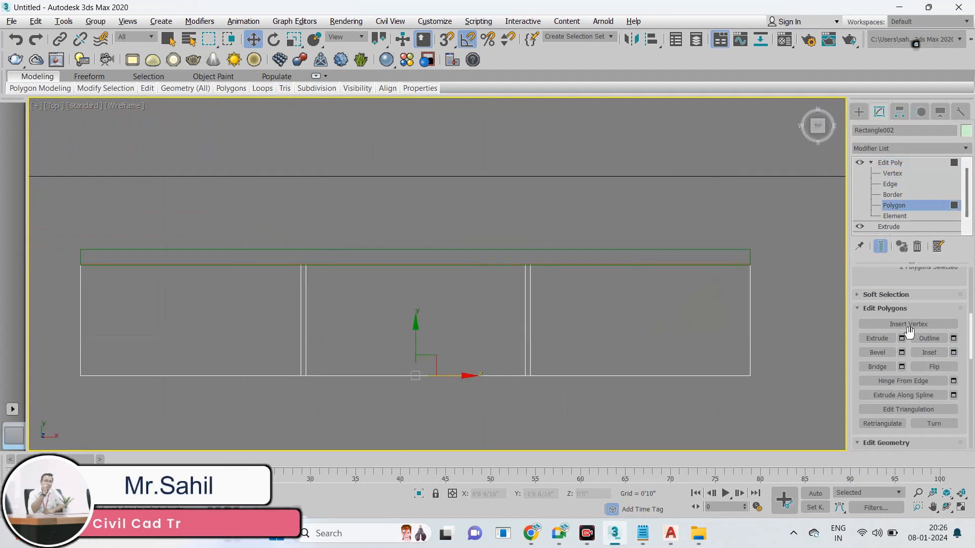
left_click(902, 338)
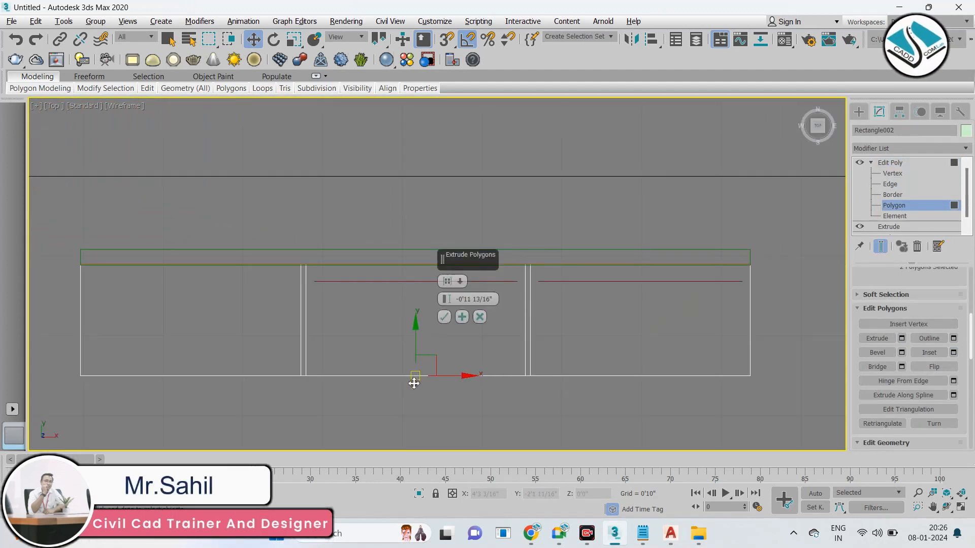
left_click(445, 317)
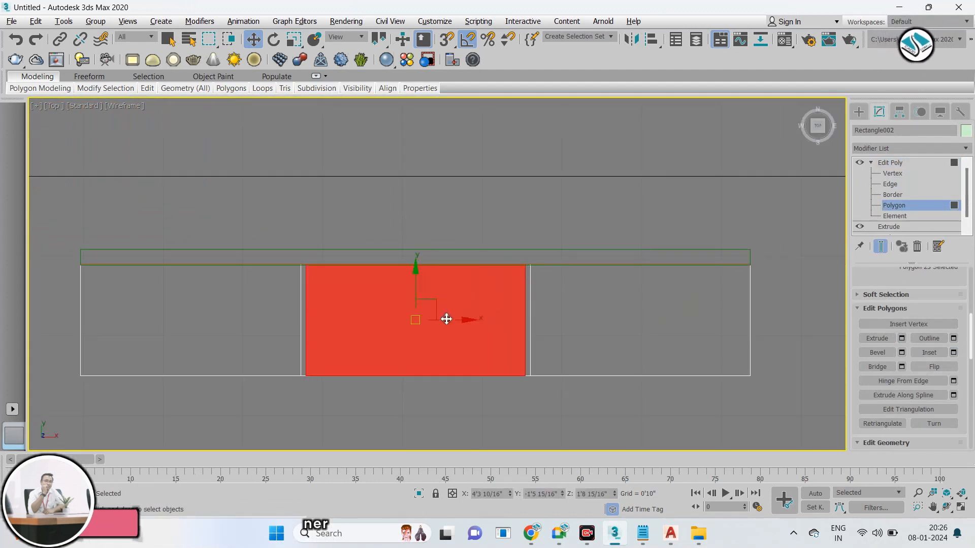
left_click(469, 300)
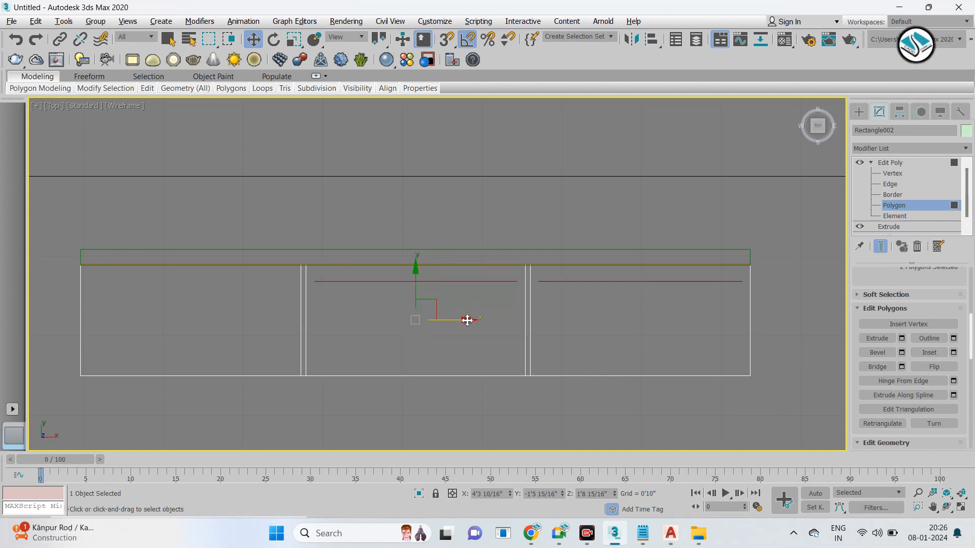
left_click_drag(417, 277, 417, 169)
key("alt+w")
middle_click(591, 334)
key("alt+w")
middle_click_drag(557, 295, 541, 314)
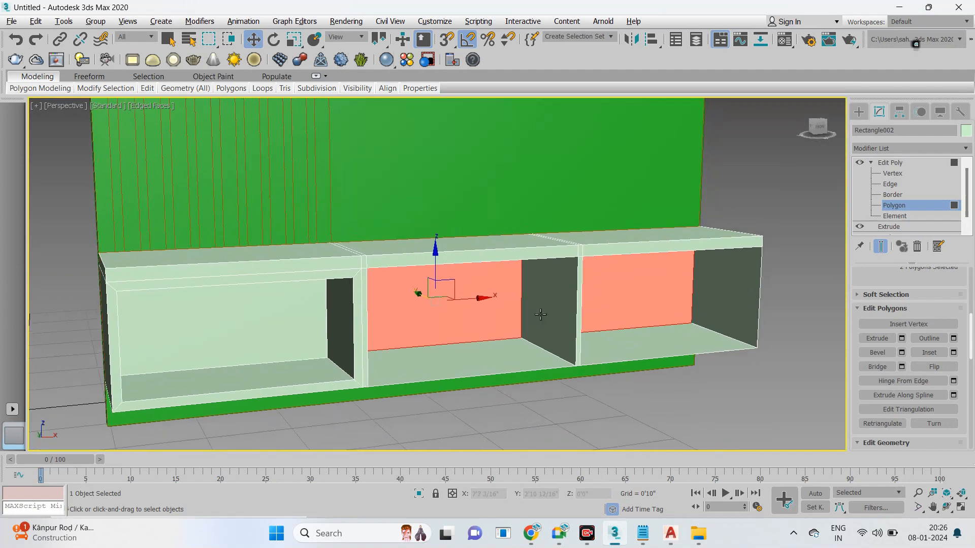
key("ctrl+z")
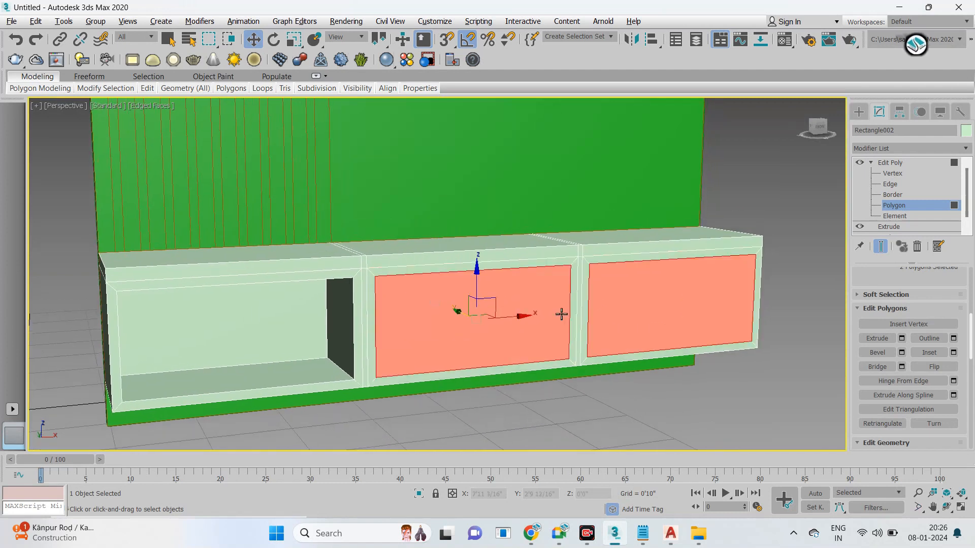
Step: Extrude the middle and end compartments' inset polygons by -0'11 13/16" and clear the polygon selection
left_click(902, 339)
left_click(444, 318)
left_click(603, 392)
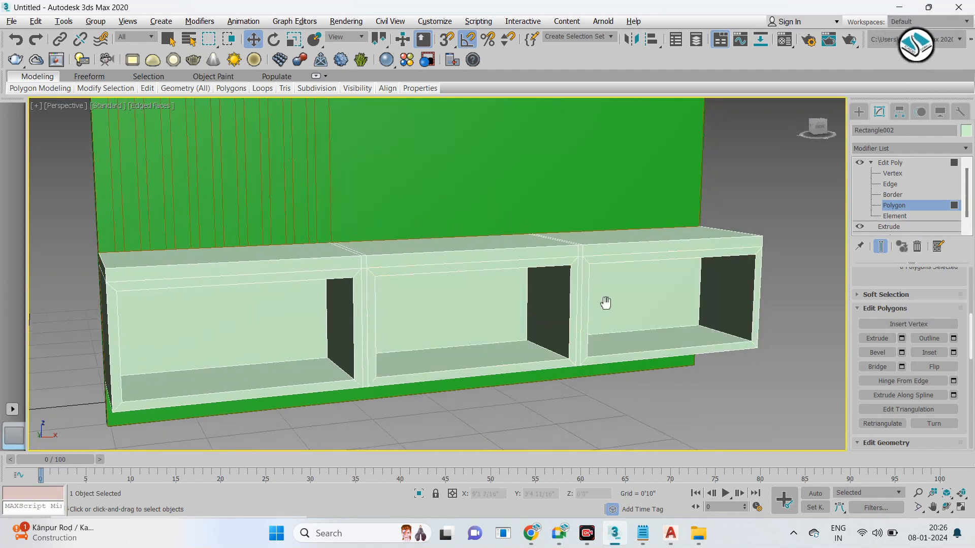
Step: Draw a rectangle covering the front of the end compartment below the top slab in the Front view
scroll(584, 323, "down", 5)
middle_click_drag(583, 301, 533, 297, "alt")
left_click(857, 112)
scroll(642, 309, "up", 4)
middle_click_drag(642, 309, 559, 237)
scroll(582, 311, "up", 2)
scroll(539, 251, "down", 2)
key("f")
middle_click_drag(675, 228, 542, 204)
left_click(935, 195)
middle_click_drag(436, 200, 374, 207)
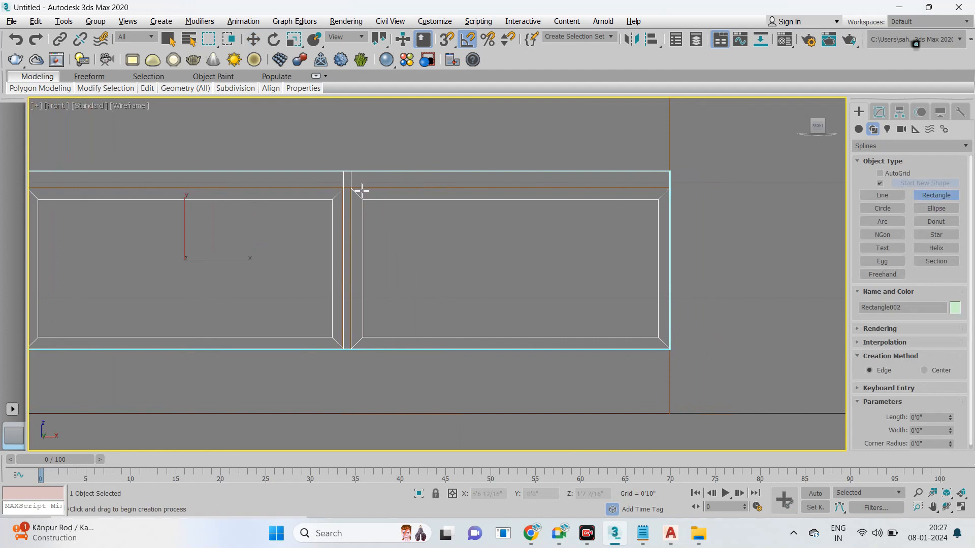
left_click_drag(352, 190, 671, 347)
key("w")
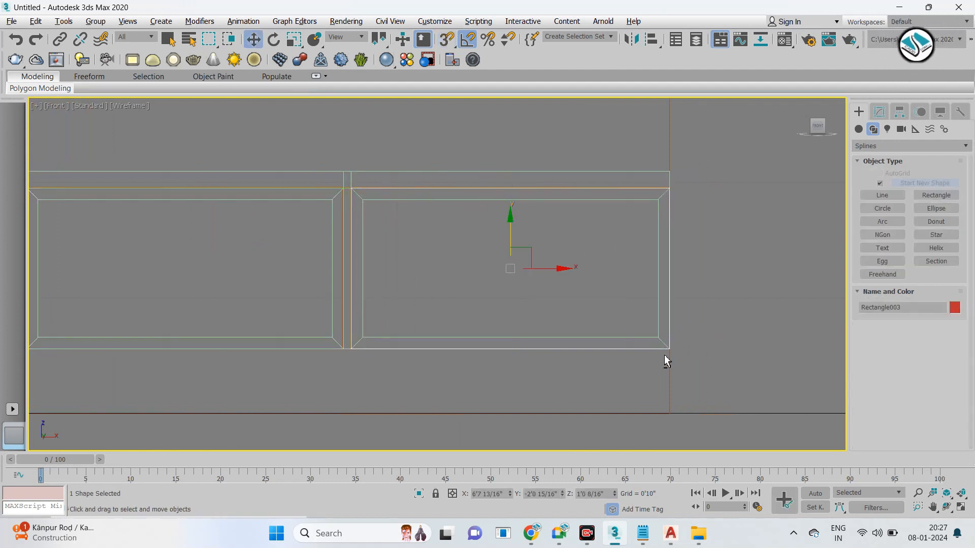
Step: Extrude the end compartment's rectangle by 0'1" into a front panel
key("alt+w")
middle_click(553, 344)
key("alt+w")
middle_click_drag(559, 350, 375, 272, "alt")
left_click(879, 112)
left_click(898, 149)
type("ex")
left_click(885, 159)
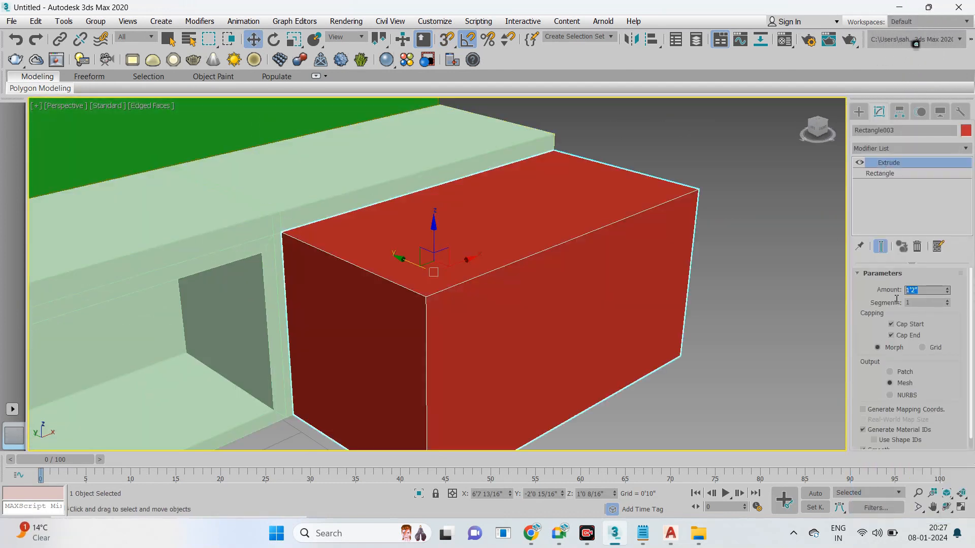
key("Return")
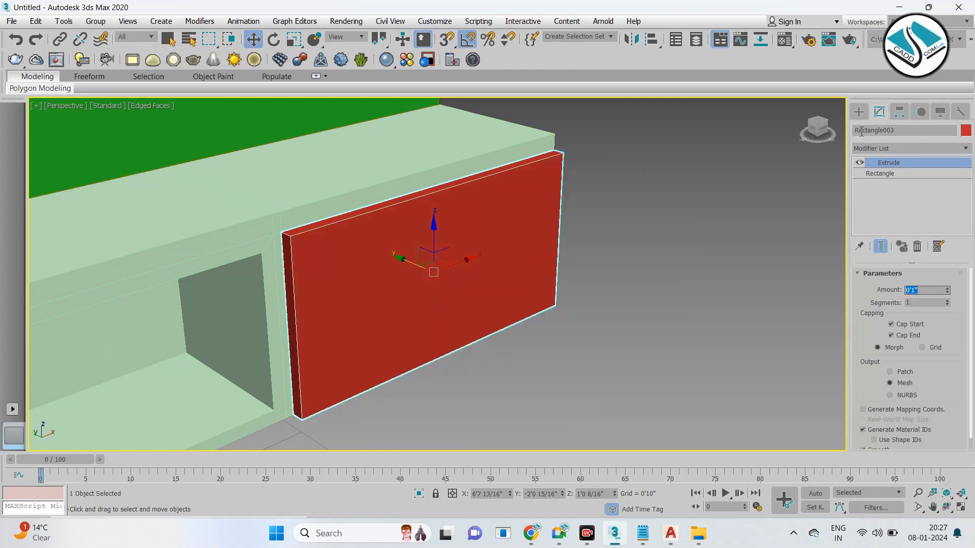
Step: Copy the extruded front panel once onto the middle compartment and align it with that compartment in the Front view
left_click(859, 111)
middle_click_drag(691, 259, 476, 310, "alt")
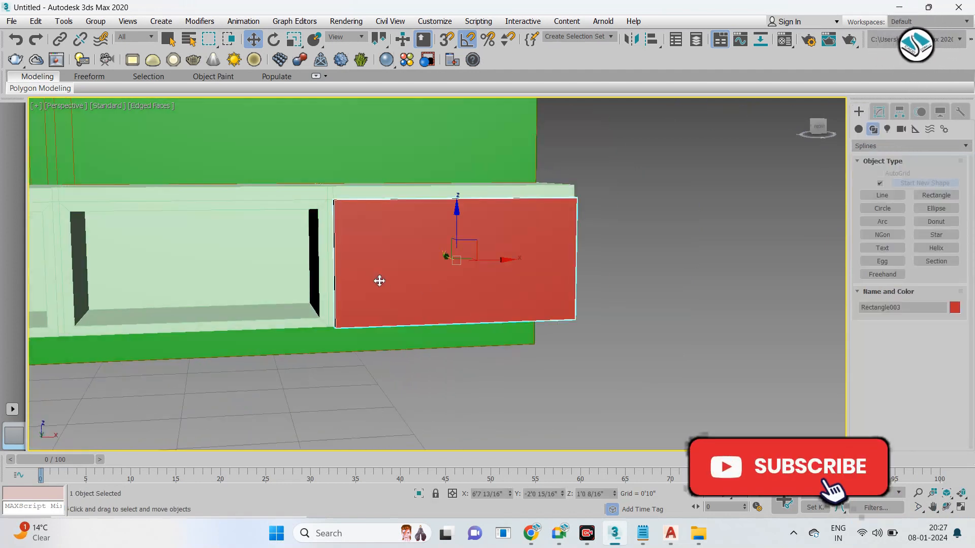
key("alt+w")
key("alt+w")
left_click_drag(683, 307, 321, 307, "shift")
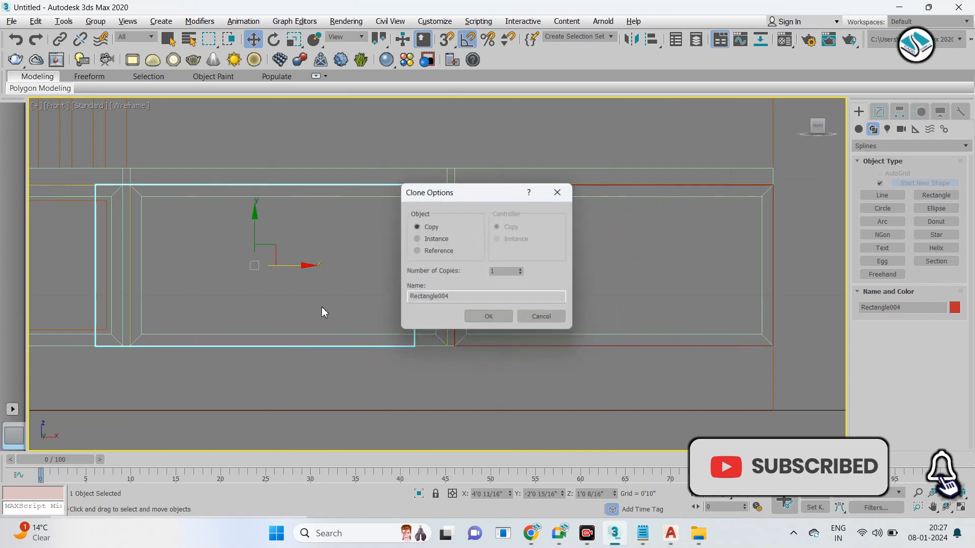
key("Return")
left_click_drag(293, 267, 325, 267)
key("alt+w")
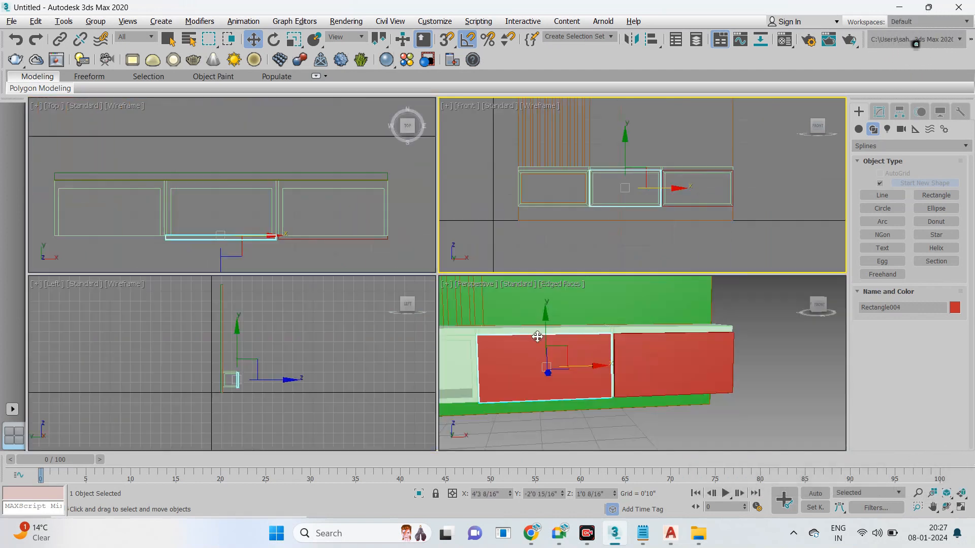
key("alt+w")
middle_click_drag(512, 322, 560, 392, "alt")
Step: Draw an open U-shaped handle line about 0'9 5/16" wide in front of the middle front panel in the Top view
left_click(769, 255)
left_click(569, 306)
key("alt+w")
key("alt+w")
key("alt+w")
key("alt+w")
scroll(601, 244, "up", 4)
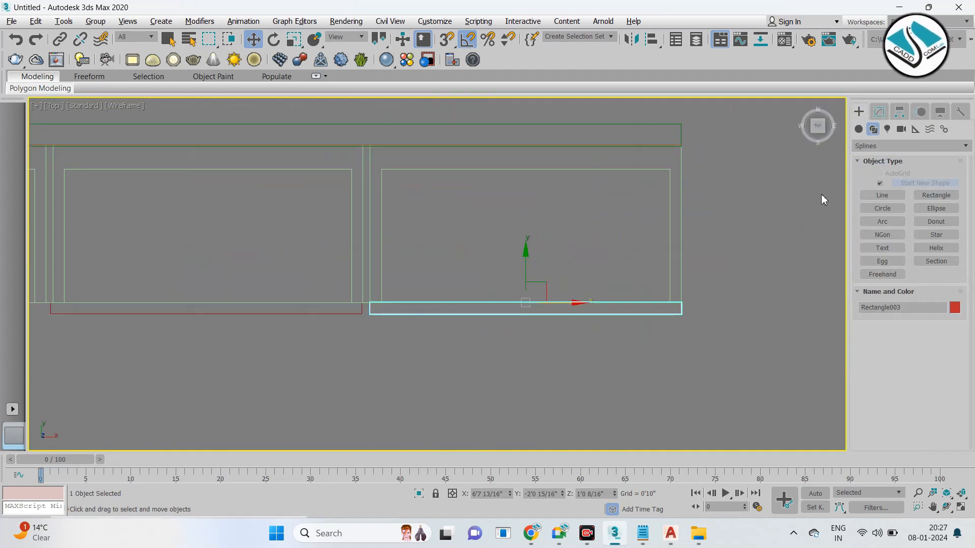
left_click(882, 195)
scroll(464, 228, "up", 4)
left_click(332, 286)
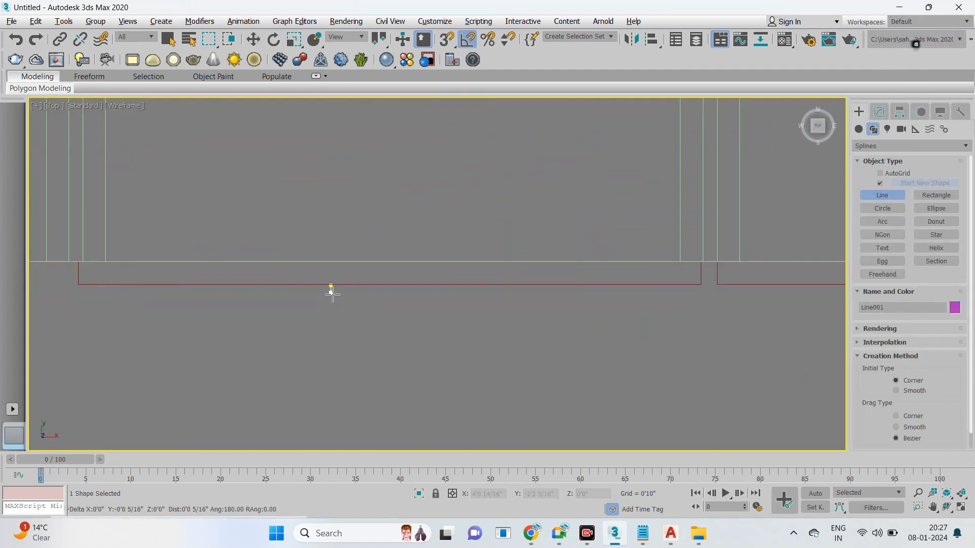
key("Delete")
left_click(343, 309)
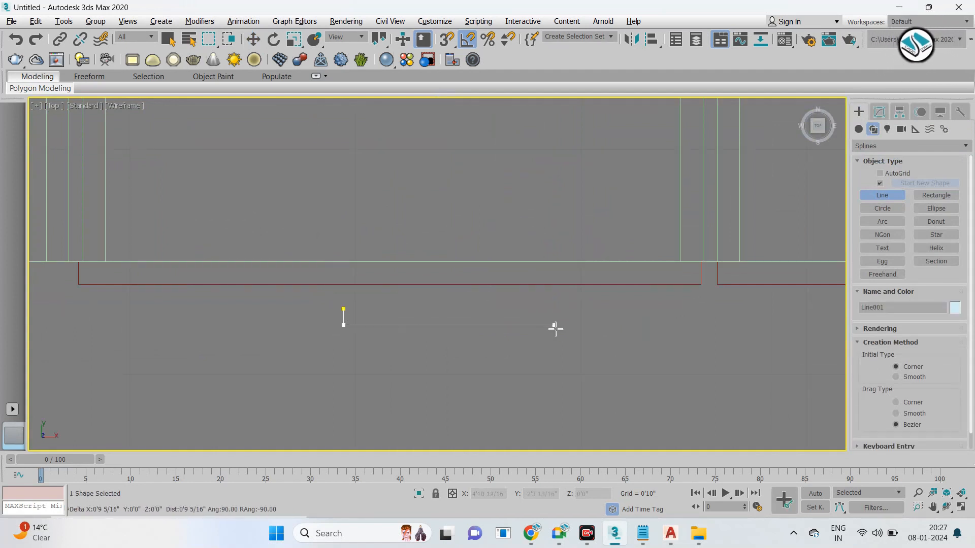
right_click(651, 289)
Step: Fillet the two corner vertices of the handle line by 0'0 5/16"
left_click(879, 111)
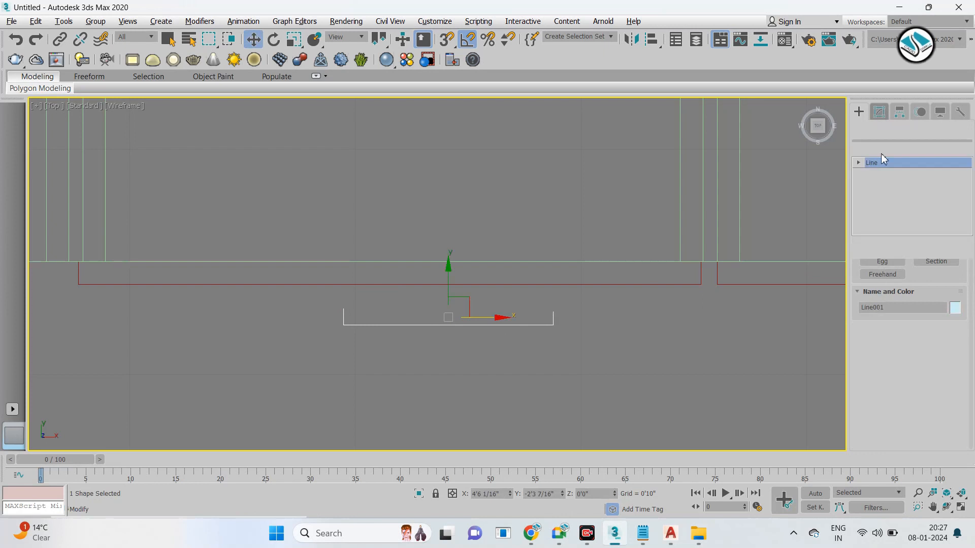
left_click(858, 163)
key("1")
scroll(578, 302, "up", 3)
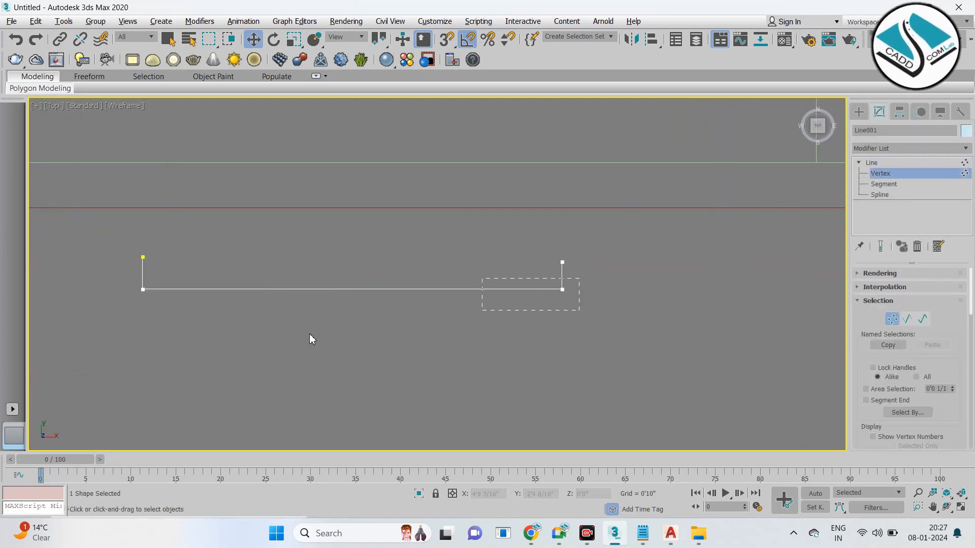
left_click_drag(310, 334, 109, 351)
left_click_drag(866, 408, 863, 206)
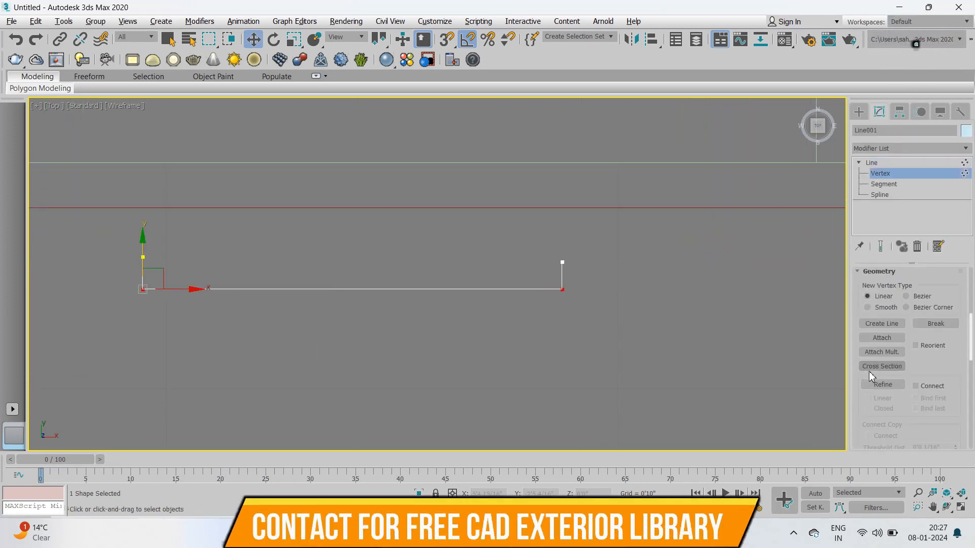
scroll(869, 370, "down", 5)
left_click(883, 423)
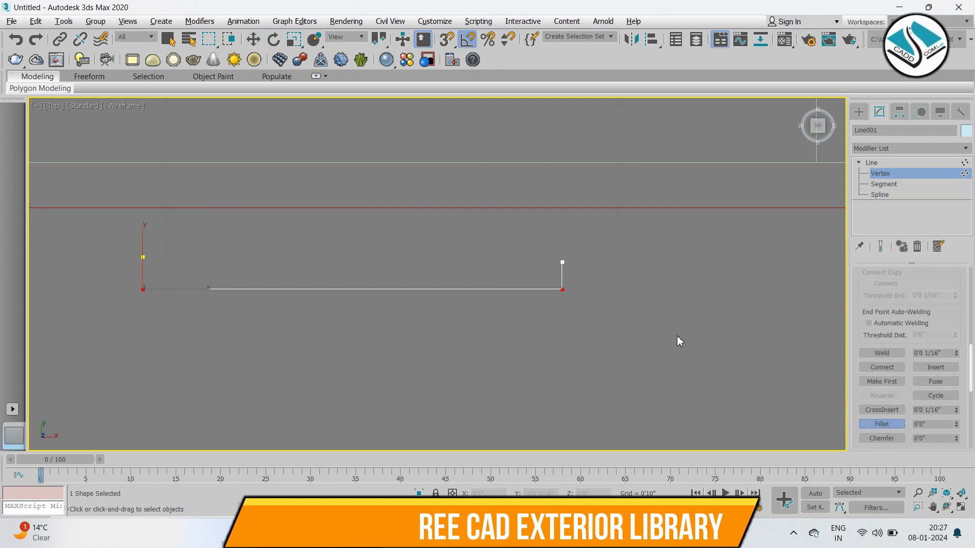
scroll(501, 311, "up", 2)
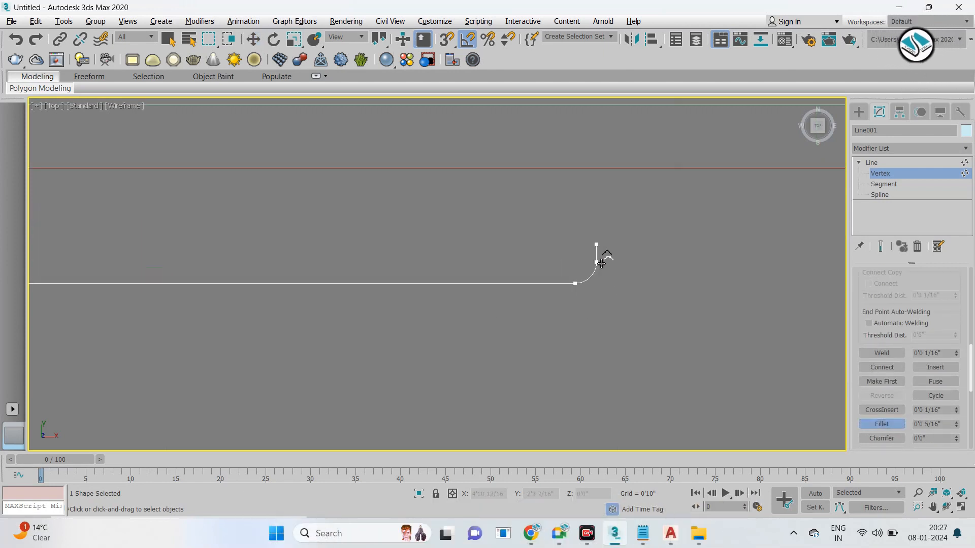
Step: Move the handle line back in the Top view until its ends meet the front panel's face
left_click(858, 111)
scroll(638, 237, "down", 3)
scroll(472, 244, "up", 2)
left_click_drag(466, 233, 466, 184)
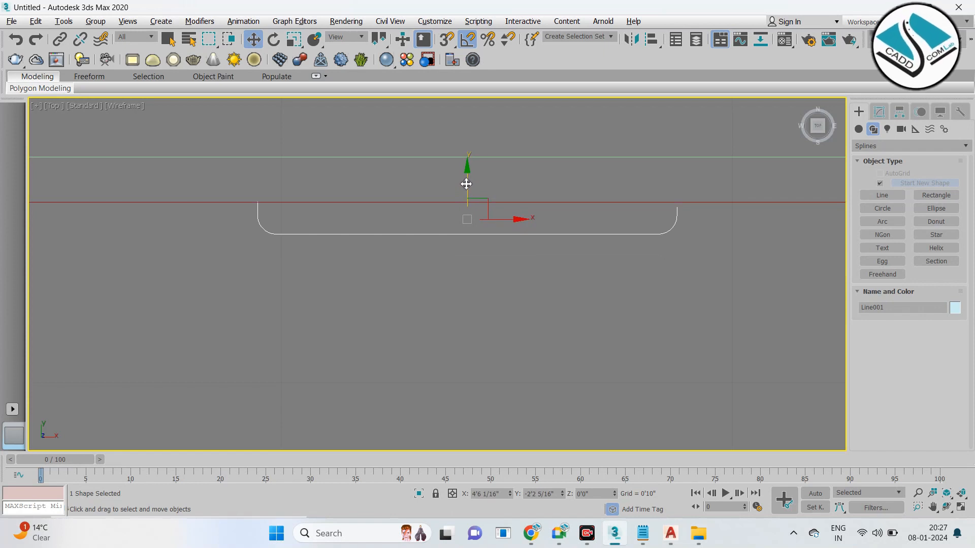
Step: Enable viewport rendering for the handle line and focus on it in the Perspective view
left_click(879, 113)
key("p")
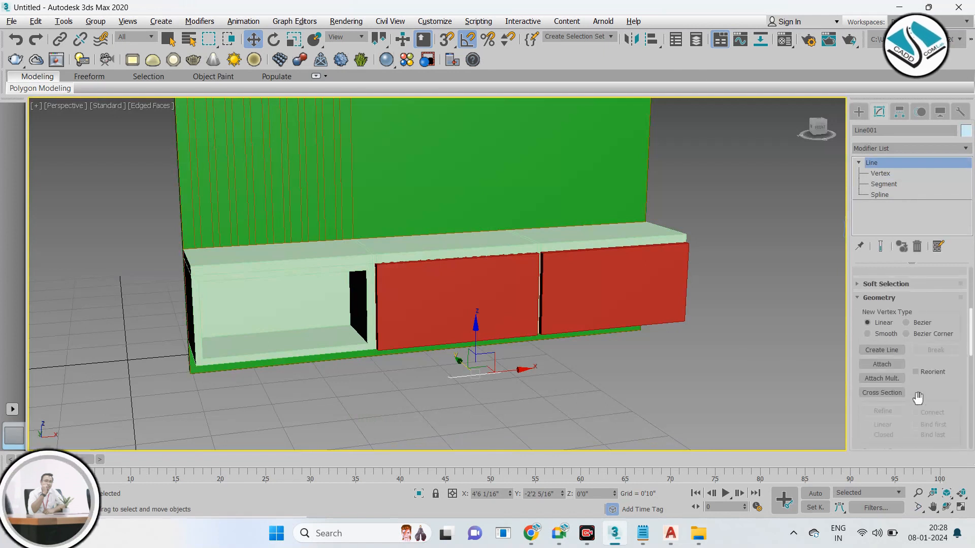
scroll(918, 397, "up", 6)
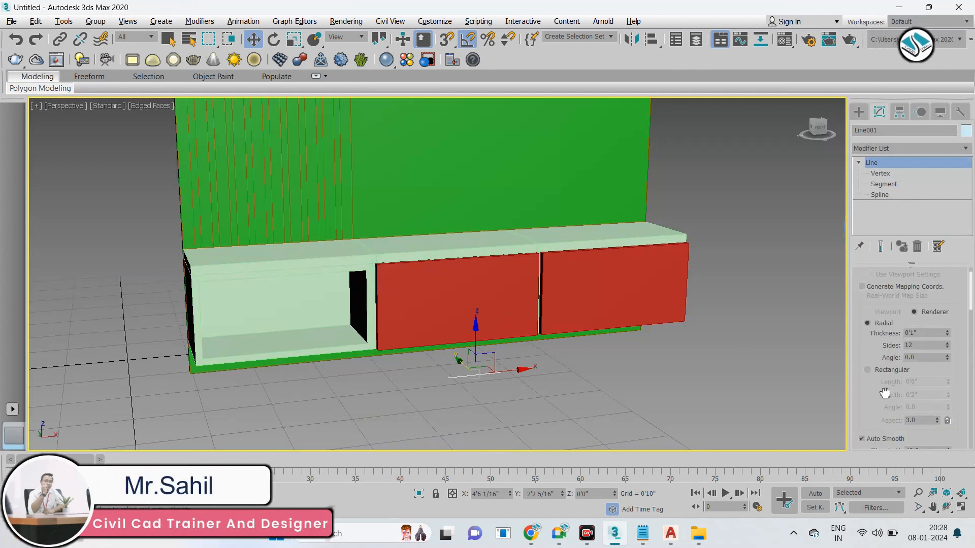
scroll(884, 393, "up", 2)
left_click(903, 296)
key("z")
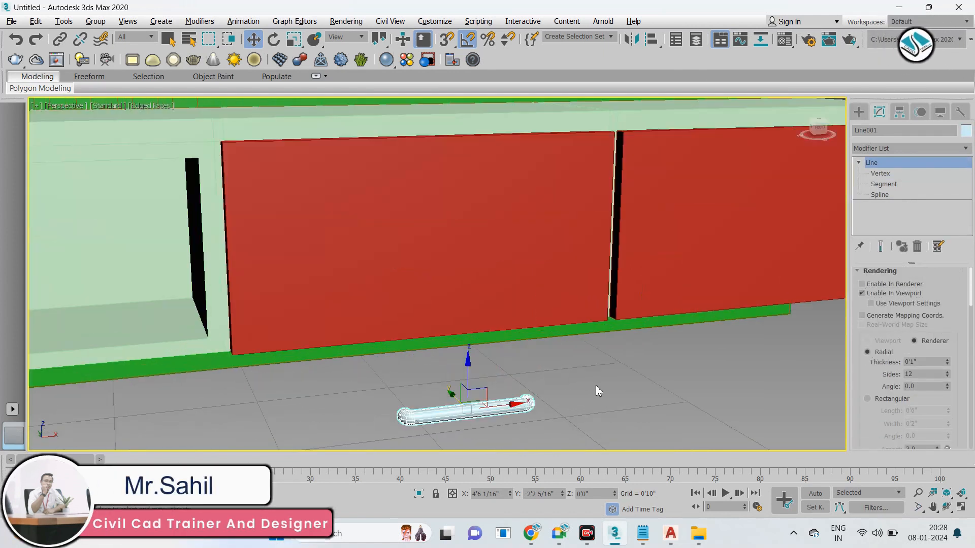
Step: Try a rectangular section on the handle, return it to radial and reduce its thickness to 0'0 6/16"
left_click(867, 399)
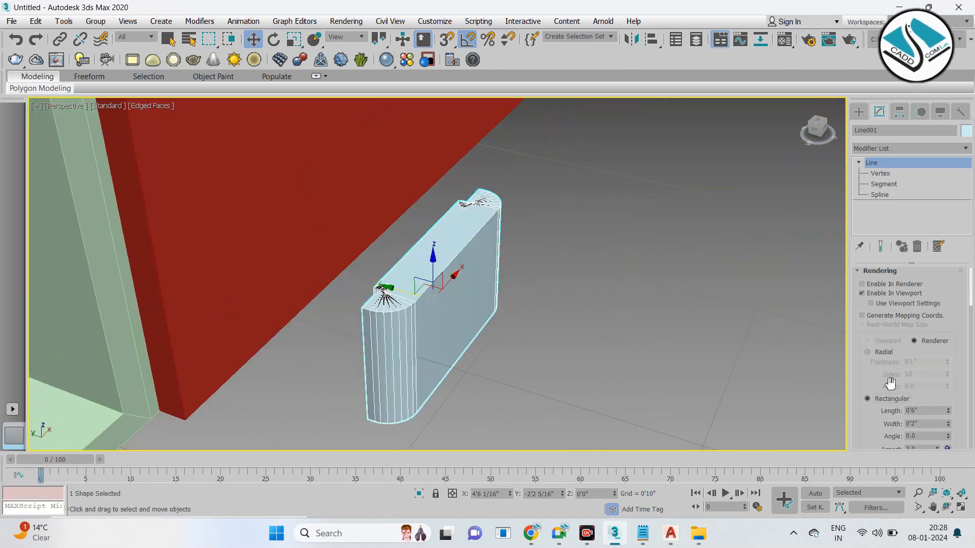
left_click(867, 352)
scroll(914, 365, "down", 1)
left_click_drag(948, 346, 945, 378)
left_click(859, 108)
Step: Raise the handle to the centre of the middle front panel and place a copy on the end front panel
key("alt+w")
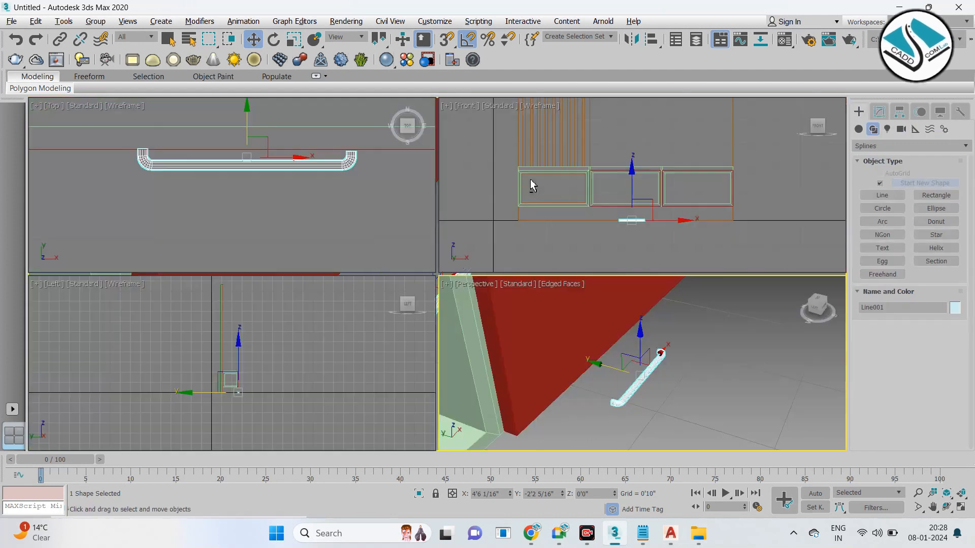
right_click(579, 211)
key("alt+w")
left_click_drag(356, 380, 335, 288)
mouse_move(358, 319)
left_mouse_down("shift")
mouse_move(555, 316)
mouse_move(561, 330)
left_mouse_up("shift")
left_click(496, 317)
key("p")
scroll(559, 349, "down", 5)
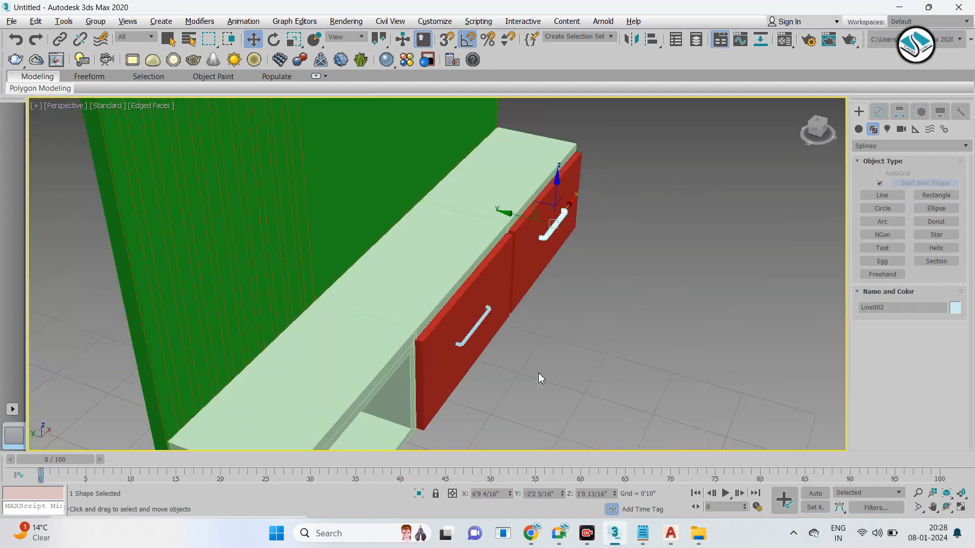
Step: Select both drawer handles together and assign them a dark object colour
middle_click_drag(538, 373, 611, 339, "alt")
left_click(611, 339)
middle_click_drag(371, 264, 373, 281)
left_click(369, 256)
left_click(553, 245, "ctrl")
left_click(555, 244, "ctrl")
left_click(554, 242, "ctrl")
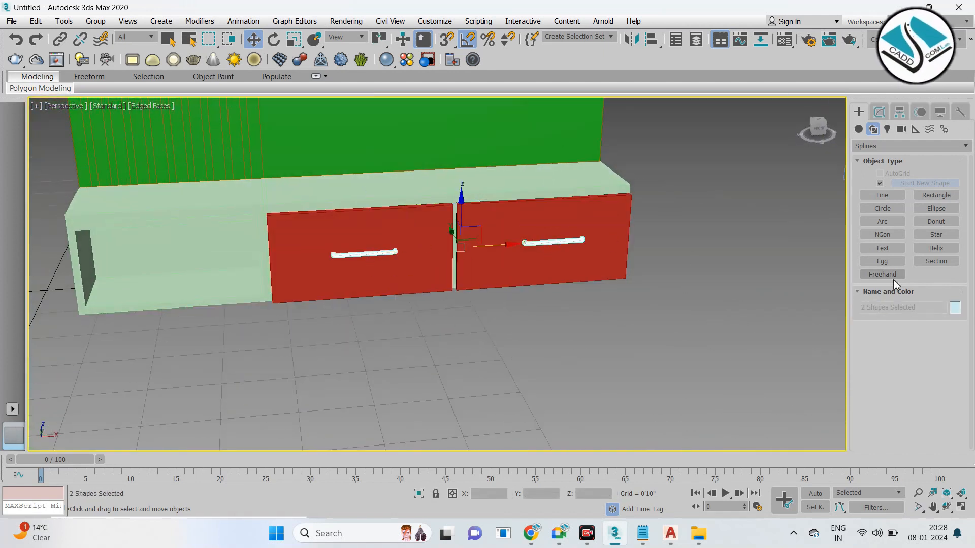
left_click(955, 308)
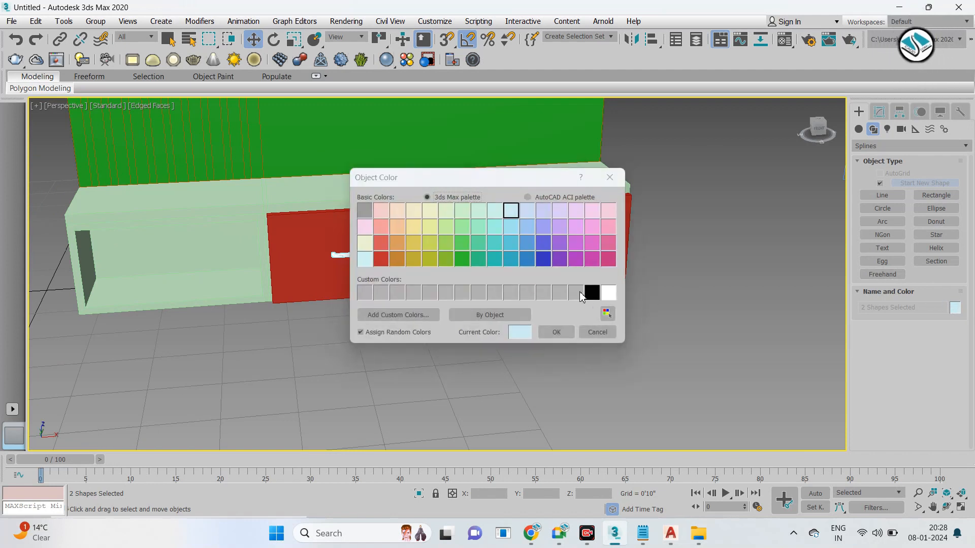
left_click(567, 337)
left_click(710, 284)
Step: Try outlining the first vertical strip of the back panel with a rectangle about 7'1 1/16" by 0'2 15/16" in the Front view
middle_click_drag(328, 276, 453, 285)
left_click(879, 112)
left_click(860, 112)
scroll(507, 176, "down", 5)
middle_click_drag(507, 175, 476, 320)
scroll(439, 202, "up", 3)
key("alt+w")
middle_click(463, 200)
key("alt+w")
scroll(510, 194, "down", 2)
middle_click_drag(513, 194, 572, 306)
scroll(571, 306, "down", 5)
left_click(935, 195)
middle_click_drag(607, 154, 607, 169)
key("s")
left_click_drag(396, 124, 404, 338)
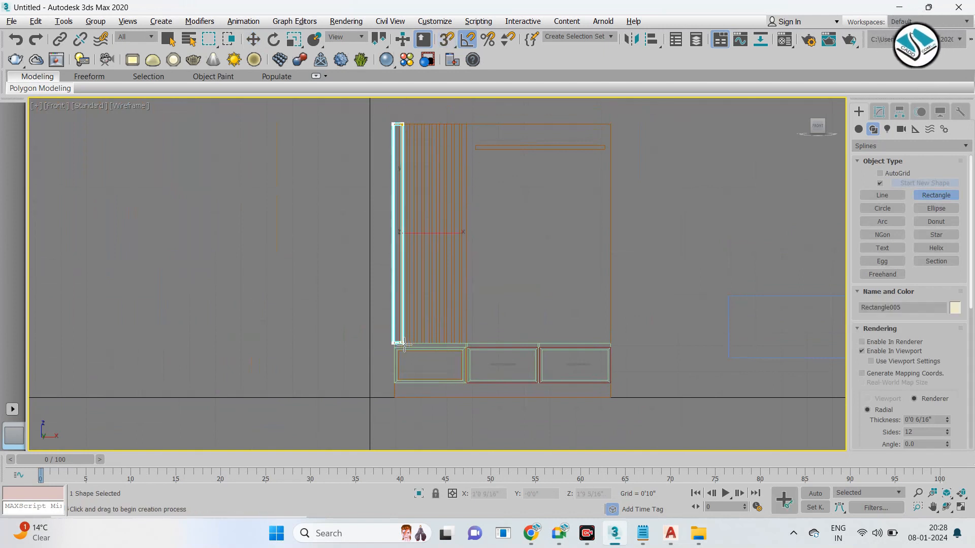
key("w")
Step: Disable viewport rendering for the strip rectangle and convert it to an editable spline
left_click(878, 112)
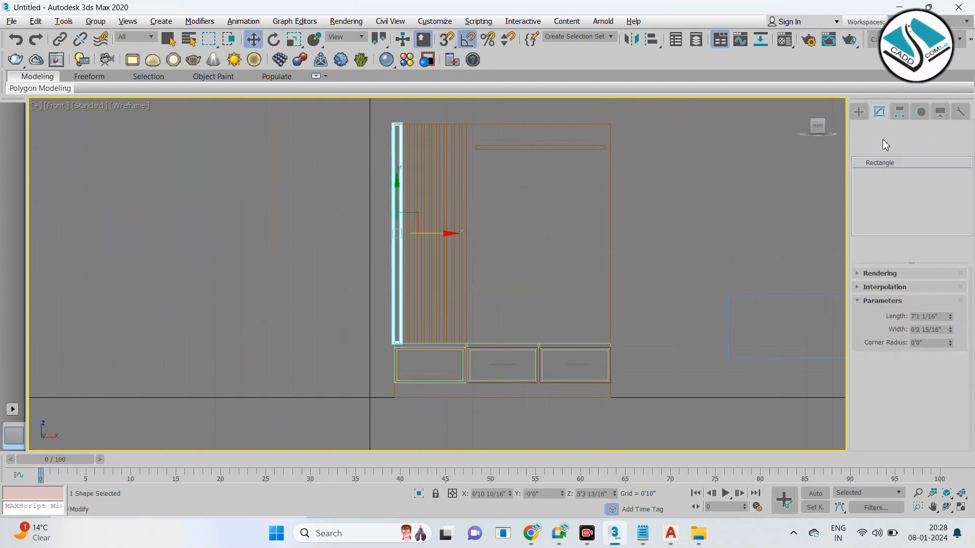
left_click(909, 274)
left_click(881, 296)
scroll(386, 149, "up", 8)
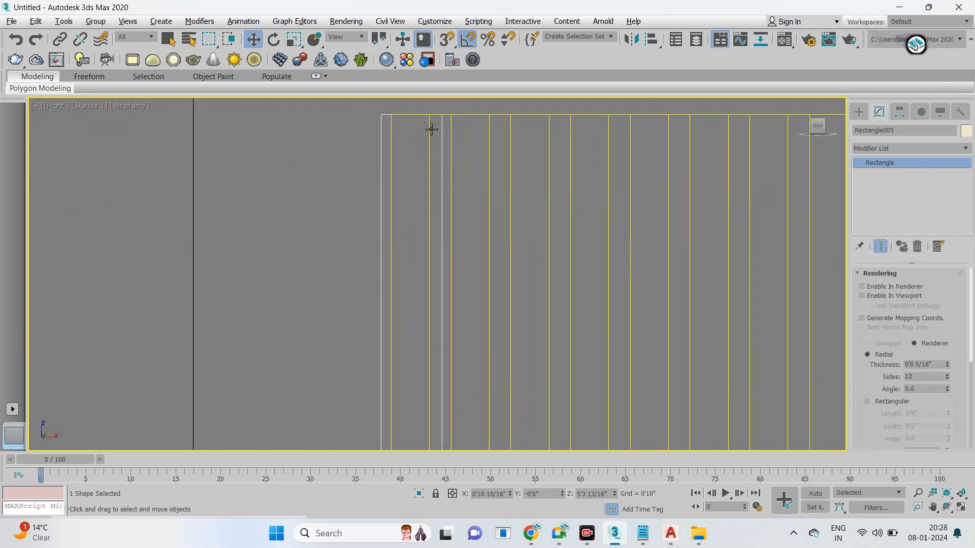
right_click(476, 156)
mouse_move(602, 288)
left_click(644, 303)
scroll(553, 206, "down", 5)
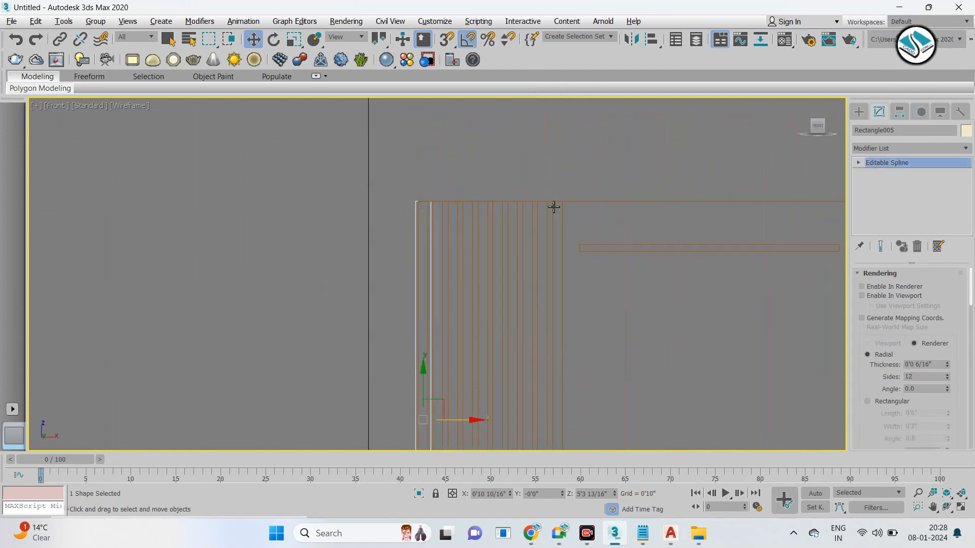
Step: Try to snap the strip rectangle's lower vertices to the strip's bottom corners in the Front view
left_click(858, 162)
left_click(881, 173)
scroll(532, 242, "down", 4)
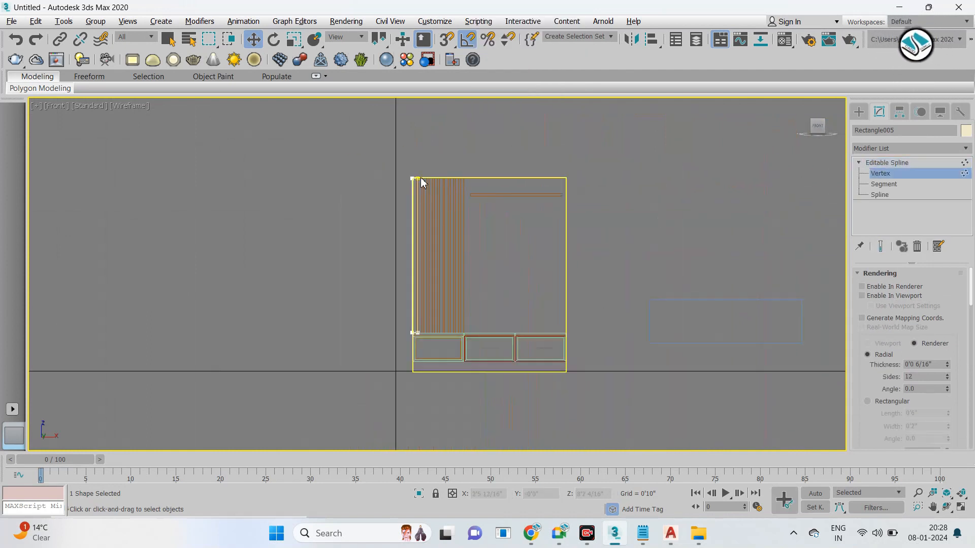
scroll(420, 178, "up", 4)
scroll(461, 159, "down", 4)
scroll(475, 344, "up", 5)
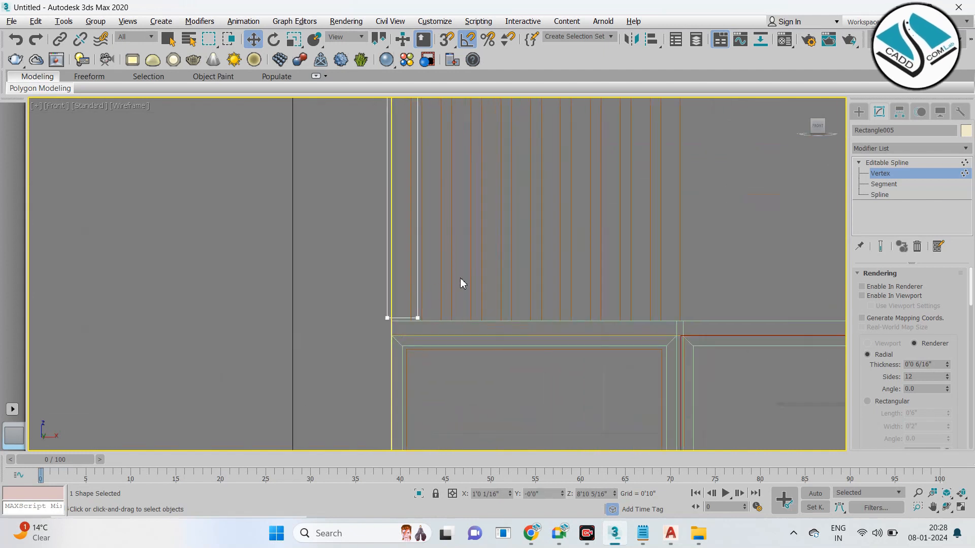
scroll(419, 331, "up", 3)
key("s")
left_click_drag(441, 298, 411, 327)
scroll(412, 326, "down", 1)
scroll(359, 321, "up", 1)
left_click_drag(340, 293, 399, 352)
left_click_drag(387, 306, 377, 331)
Step: Try to snap the strip rectangle's upper vertices to the strip's top corners in the Front view
scroll(432, 315, "down", 5)
middle_click_drag(435, 224, 452, 432)
scroll(441, 226, "up", 7)
left_click_drag(376, 286, 430, 334)
left_click_drag(424, 292, 429, 311)
left_click_drag(520, 298, 557, 345)
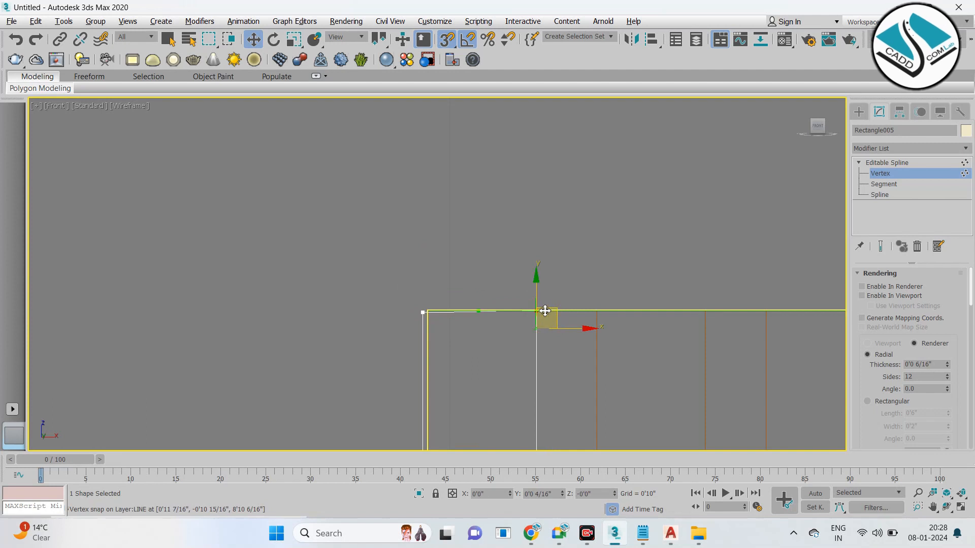
scroll(419, 294, "up", 3)
left_click_drag(407, 288, 459, 364)
mouse_move(450, 322)
left_mouse_down()
mouse_move(461, 332)
mouse_move(449, 336)
left_mouse_up()
Step: Check the strip rectangle in the Perspective view and discard it
scroll(481, 270, "down", 6)
key("alt+w")
middle_click(541, 339)
key("alt+w")
middle_click_drag(535, 315, 601, 274)
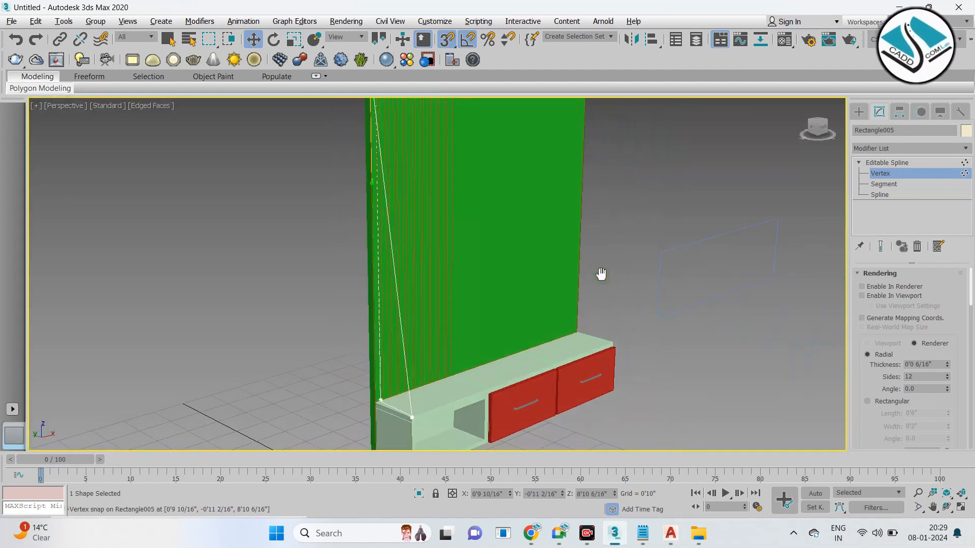
left_click(868, 113)
Step: Hide the green back panel and bring the Front view to full size on the strip linework
left_click(480, 289)
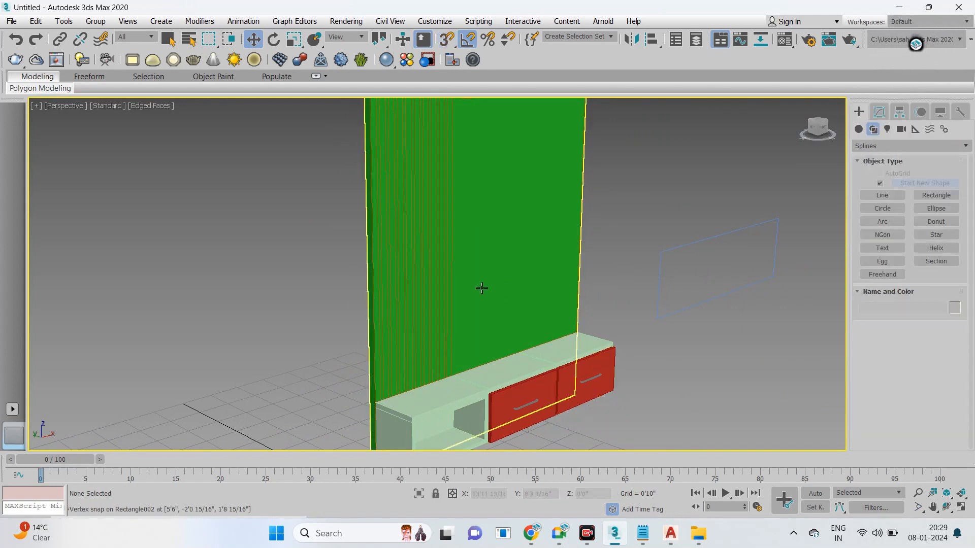
right_click(480, 286)
left_click(507, 235)
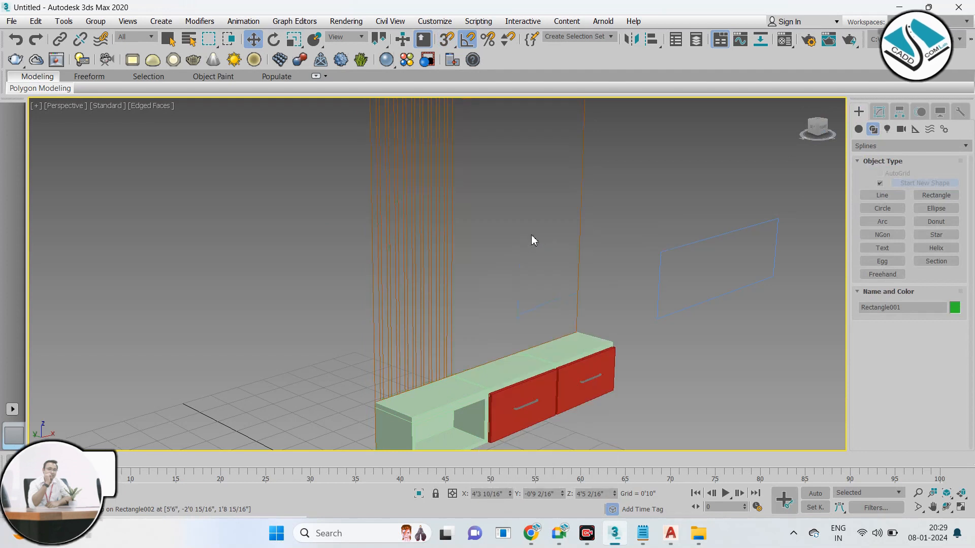
key("alt+w")
middle_click(564, 233)
key("alt+w")
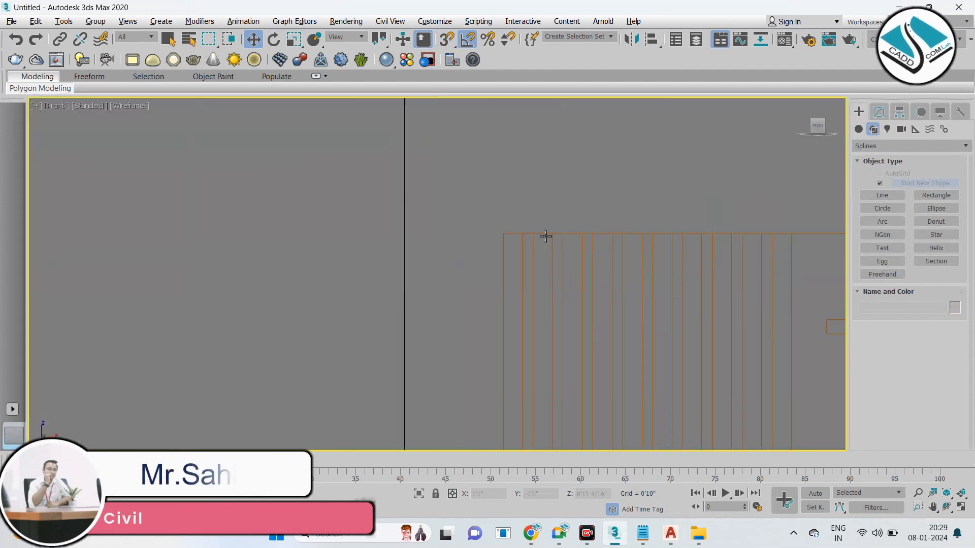
Step: Draw a snapped rectangle over the first vertical strip in the Front view, starting at its upper-left corner
left_click(937, 192)
scroll(482, 152, "down", 3)
key("s")
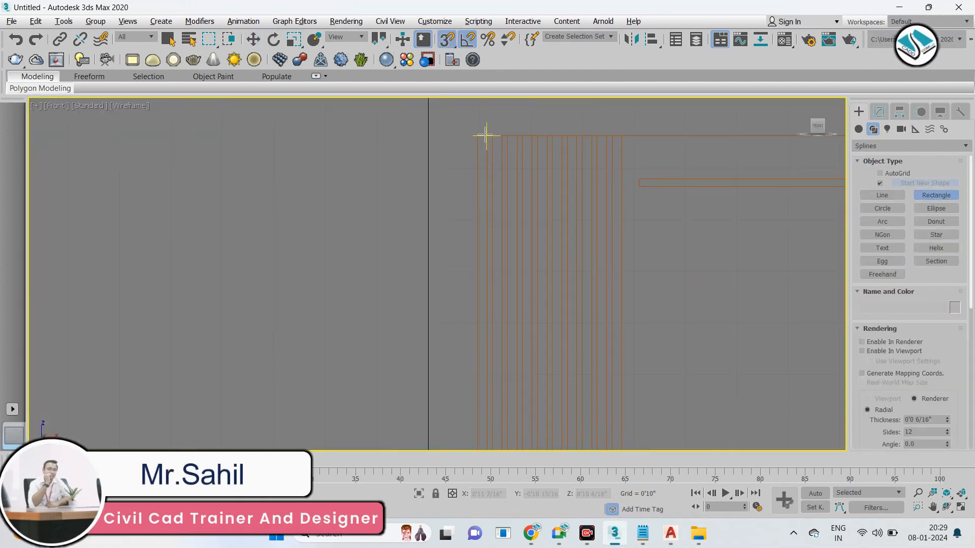
left_click_drag(478, 135, 488, 404)
scroll(483, 173, "down", 5)
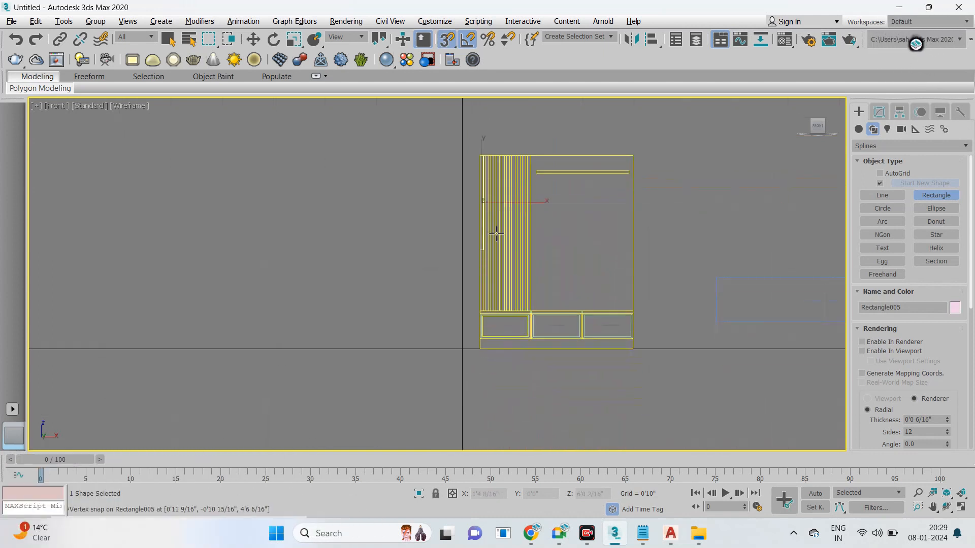
Step: Convert the strip rectangle to an editable spline and enter its Vertex level
scroll(495, 234, "up", 6)
key("w")
left_click(873, 117)
right_click(700, 147)
mouse_move(674, 285)
left_click(752, 288)
left_click(874, 174)
Step: Move the strip rectangle's two lower vertices down to the top of the lower cabinet
left_click_drag(288, 197, 472, 299)
scroll(435, 295, "down", 4)
middle_click_drag(437, 290, 447, 172)
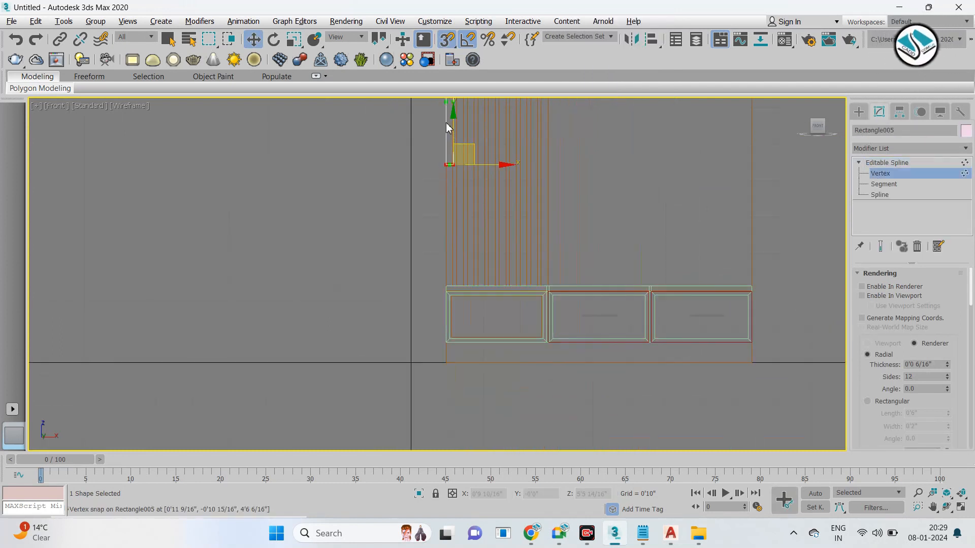
left_click_drag(454, 120, 451, 163)
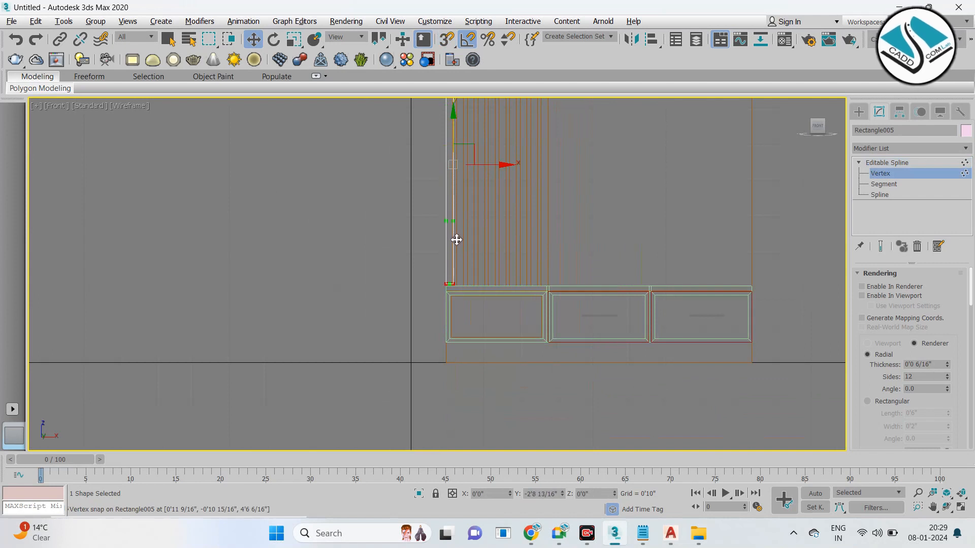
left_click_drag(456, 240, 457, 240)
Step: Fine-tune the lower vertices of the strip rectangle onto the bottom corners of the strip linework
scroll(447, 286, "up", 10)
left_click_drag(542, 209, 549, 270)
scroll(540, 280, "up", 4)
scroll(515, 333, "down", 2)
scroll(526, 325, "up", 4)
scroll(507, 346, "down", 2)
scroll(493, 356, "down", 2)
left_click_drag(497, 362, 494, 366)
Step: Move the strip rectangle's upper-right vertex sideways onto the strip's top-right corner
scroll(492, 372, "down", 8)
middle_click_drag(504, 259, 488, 500)
scroll(478, 321, "up", 5)
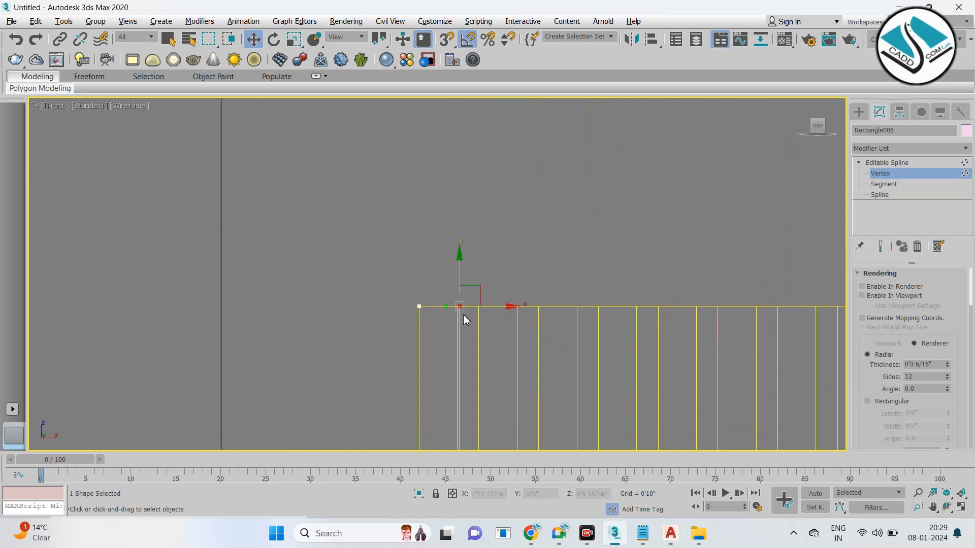
scroll(462, 313, "up", 8)
left_click_drag(466, 249, 443, 251)
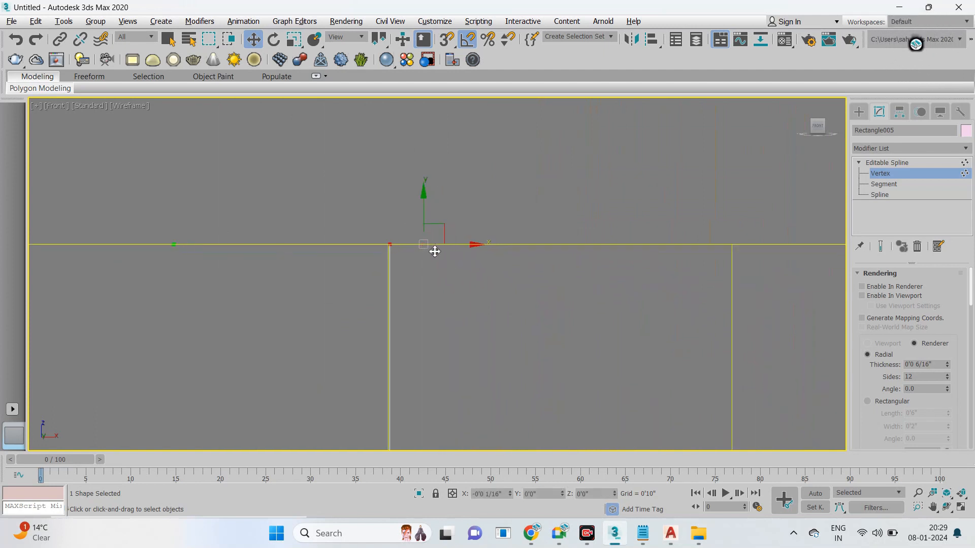
scroll(443, 208, "down", 4)
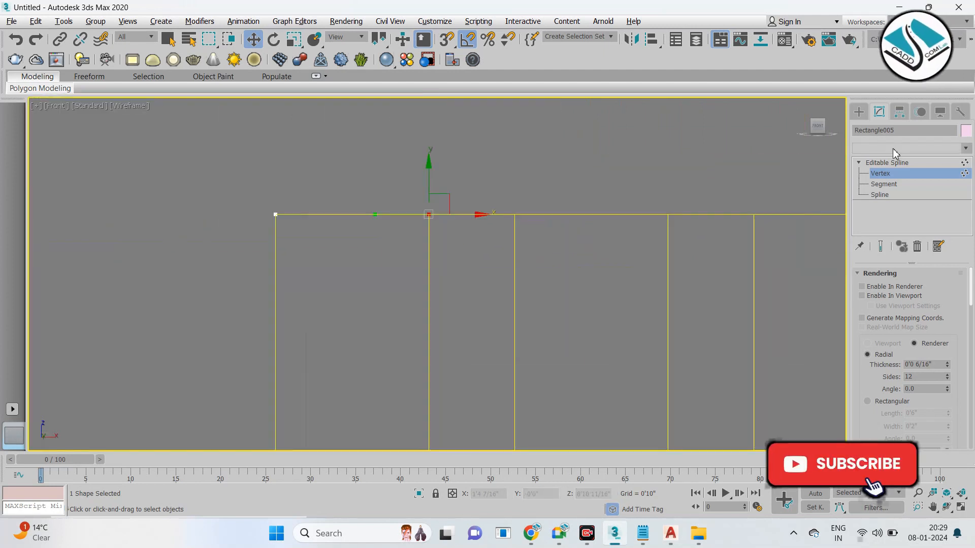
Step: Extrude the strip rectangle 1" and unhide all hidden objects
left_click(897, 148)
type("ex")
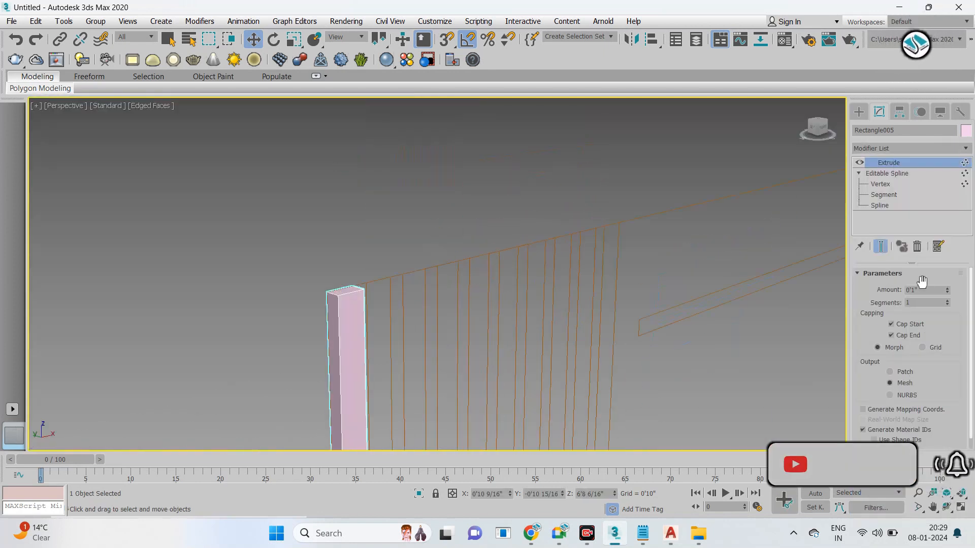
double_click(914, 290)
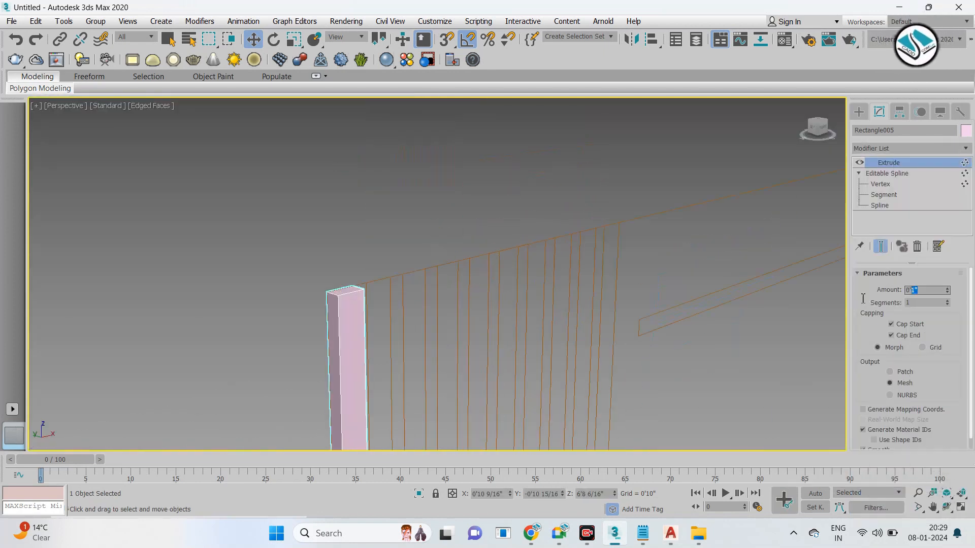
left_click(858, 112)
right_click(500, 249)
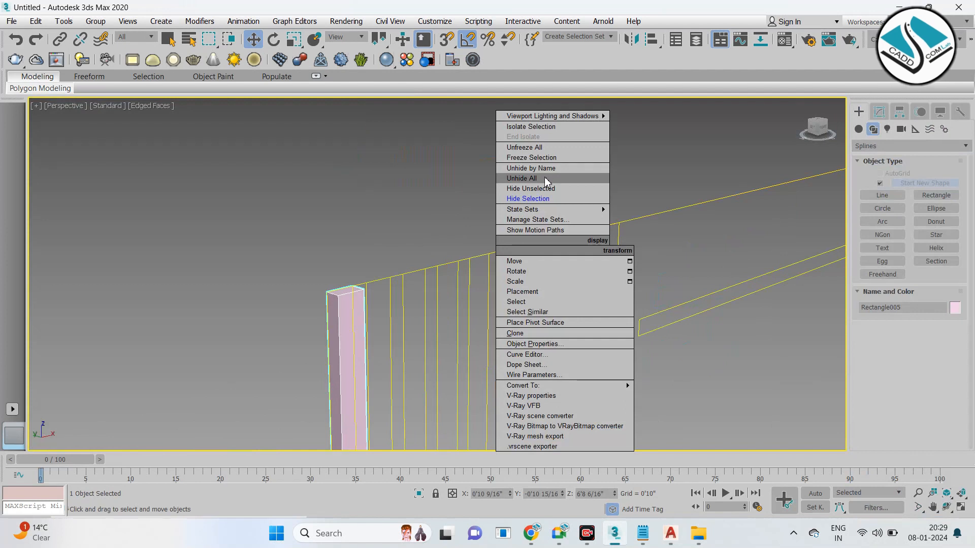
left_click(547, 182)
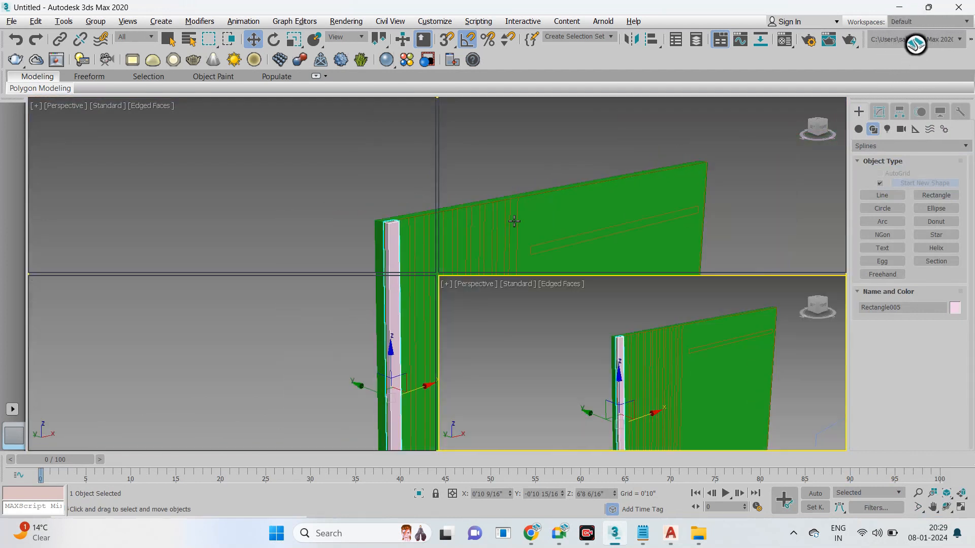
Step: Clone the extruded strip along X onto the neighbouring strip outline in the Front view, making 4 copies
scroll(498, 220, "down", 3)
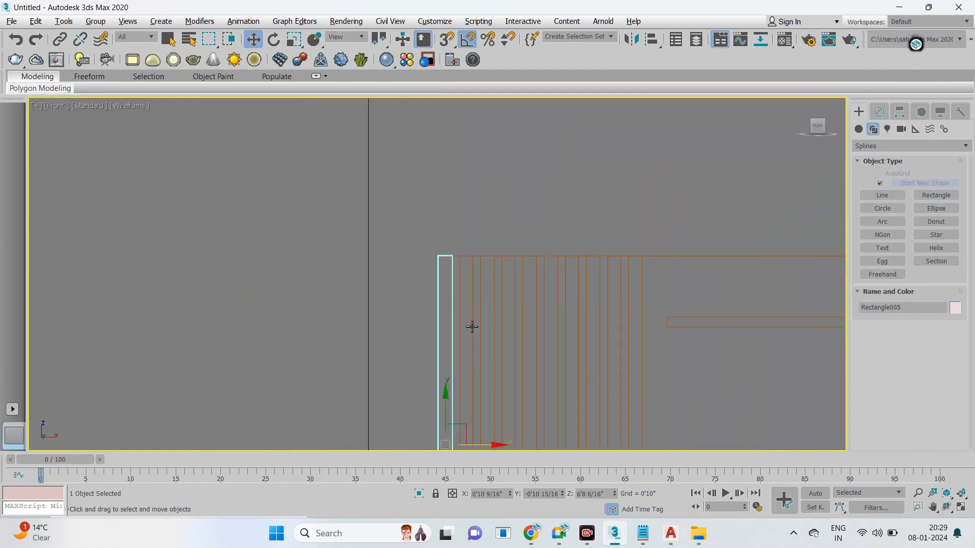
scroll(391, 266, "up", 5)
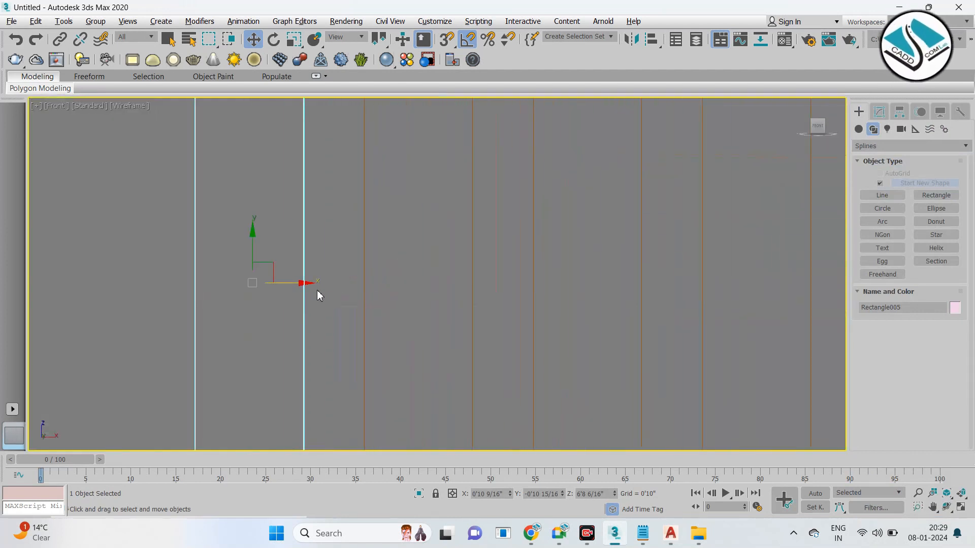
left_click_drag(300, 285, 466, 309, "shift")
left_click(522, 270)
left_click(522, 270)
left_click(522, 271)
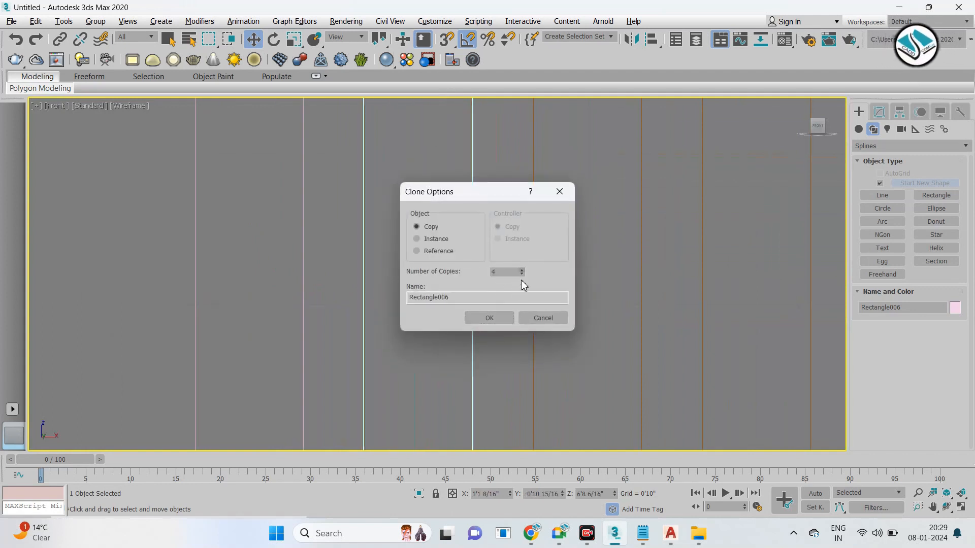
key("Return")
Step: Clone the last strip along X at the same spacing to fill the remaining five strip outlines
scroll(413, 269, "down", 4)
scroll(502, 277, "up", 2)
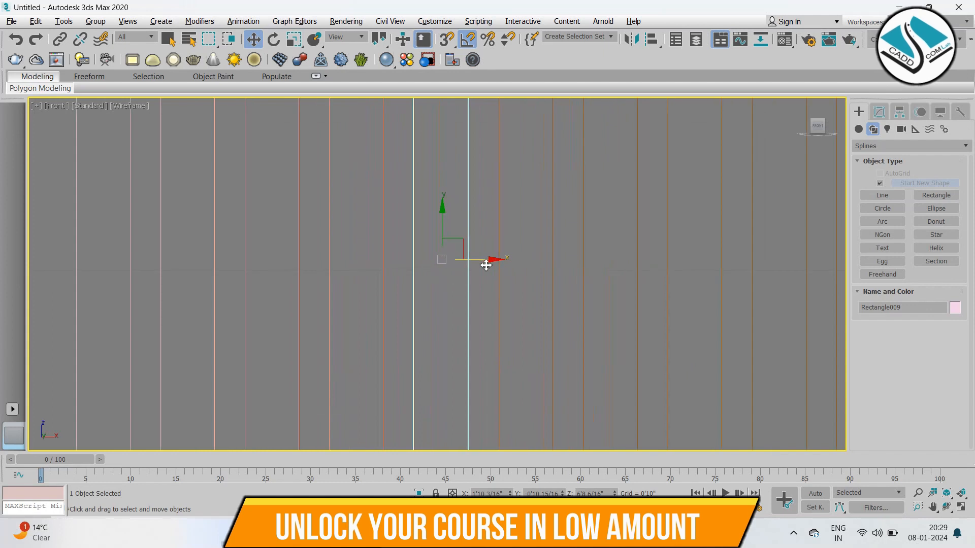
left_click_drag(479, 260, 564, 262, "shift")
left_click(522, 270)
left_click(523, 270)
left_click(523, 270)
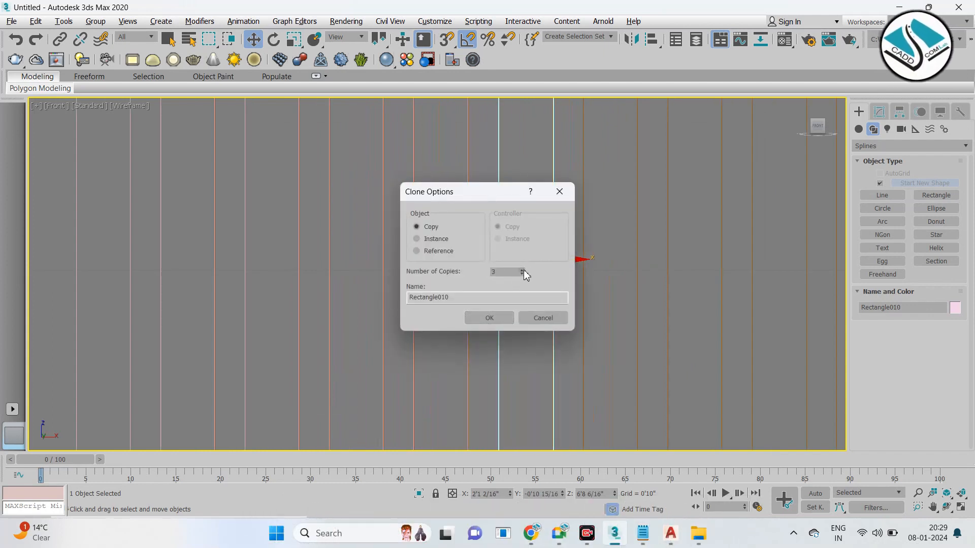
left_click(488, 318)
left_click_drag(569, 269, 611, 273, "shift")
left_click(489, 318)
scroll(487, 303, "down", 5)
scroll(510, 219, "up", 6)
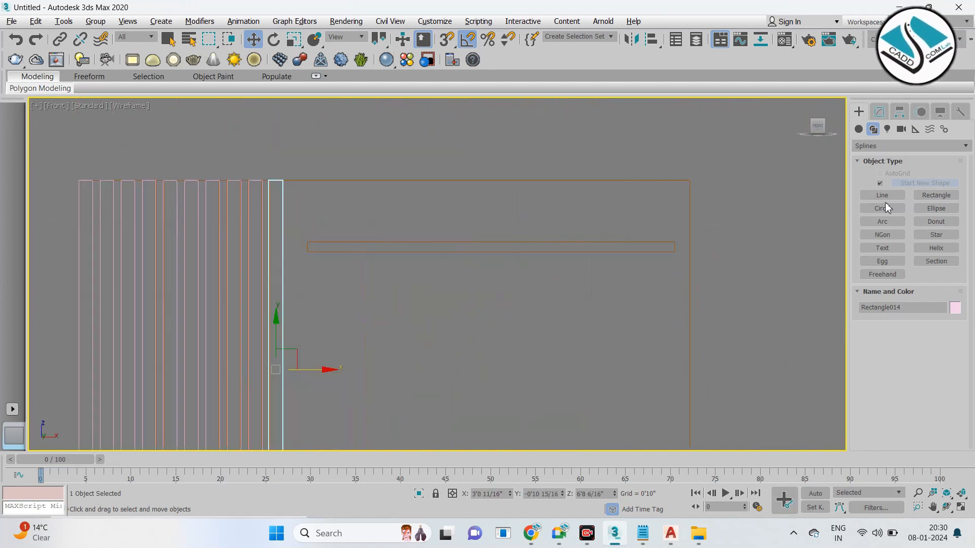
Step: Draw a snapped rectangle over the long shelf outline near the top of the panel in the Front view
left_click(930, 197)
middle_click_drag(539, 237, 488, 233)
key("s")
left_click_drag(258, 240, 619, 257)
Step: Extrude the shelf rectangle 9" and clear the selection
key("alt+w")
right_click(644, 315)
key("alt+w")
left_click(880, 113)
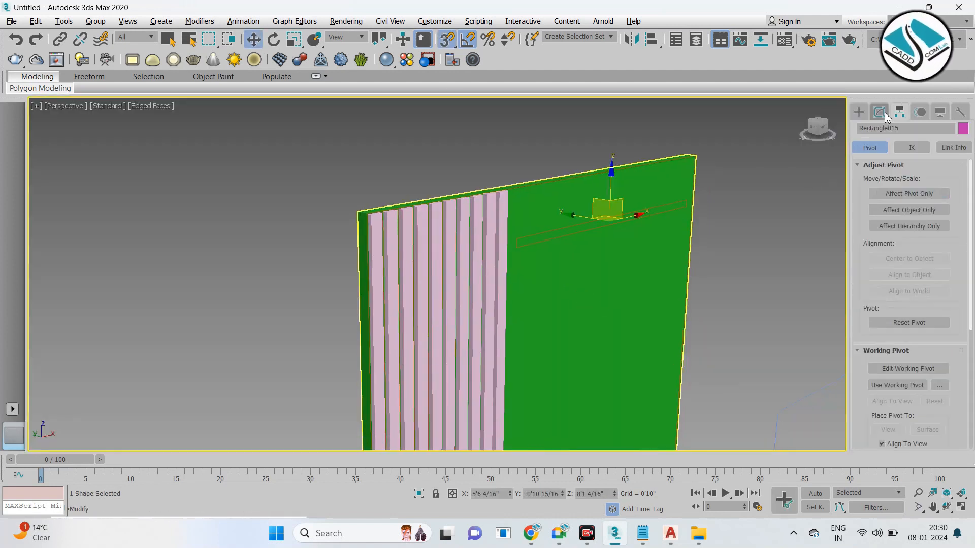
left_click(888, 147)
left_click(883, 157)
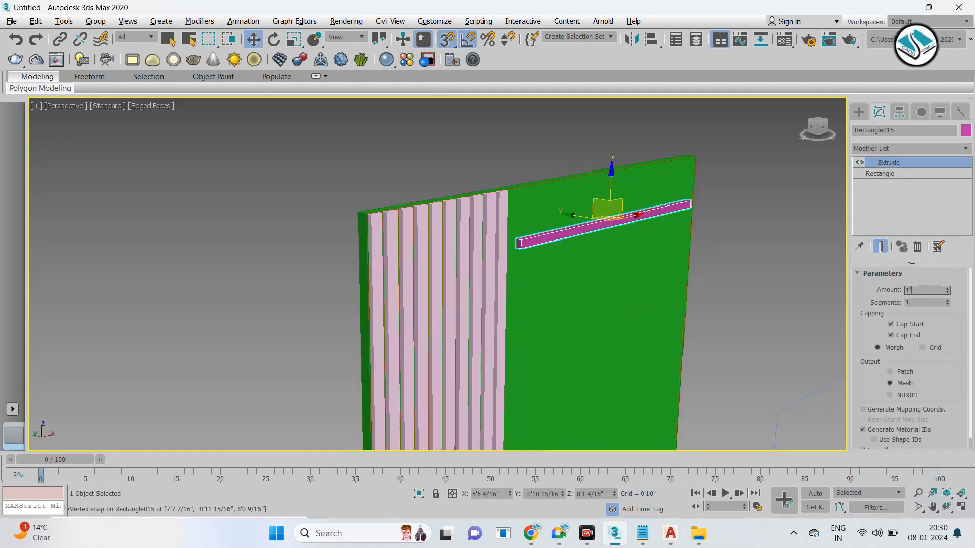
type("1'")
key("Return")
type("9")
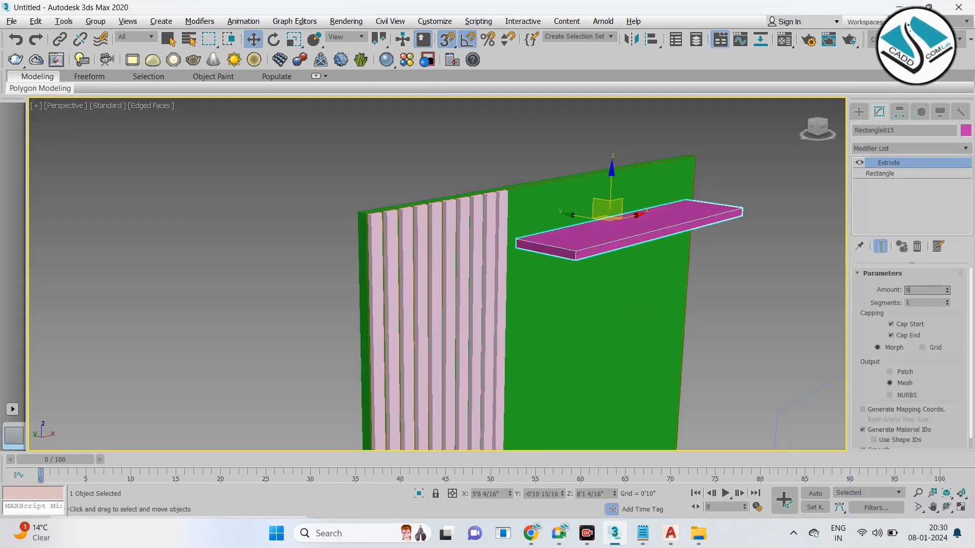
key("Return")
left_click(860, 113)
left_click(757, 244)
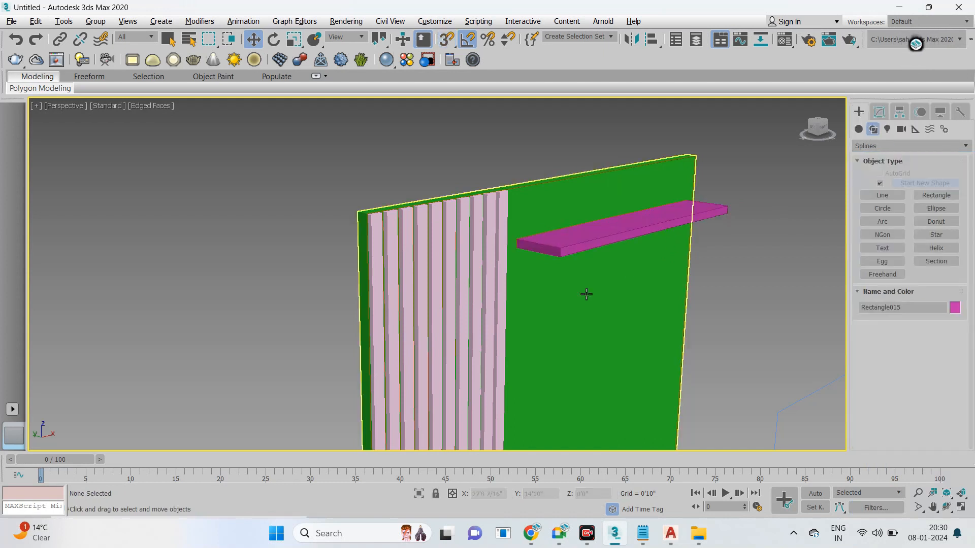
Step: Turn off snapping, examine the whole unit in the Perspective view and select the green back panel
key("s")
middle_click_drag(585, 294, 474, 249)
scroll(474, 248, "down", 6)
middle_click_drag(496, 315, 472, 302, "alt")
scroll(473, 303, "up", 6)
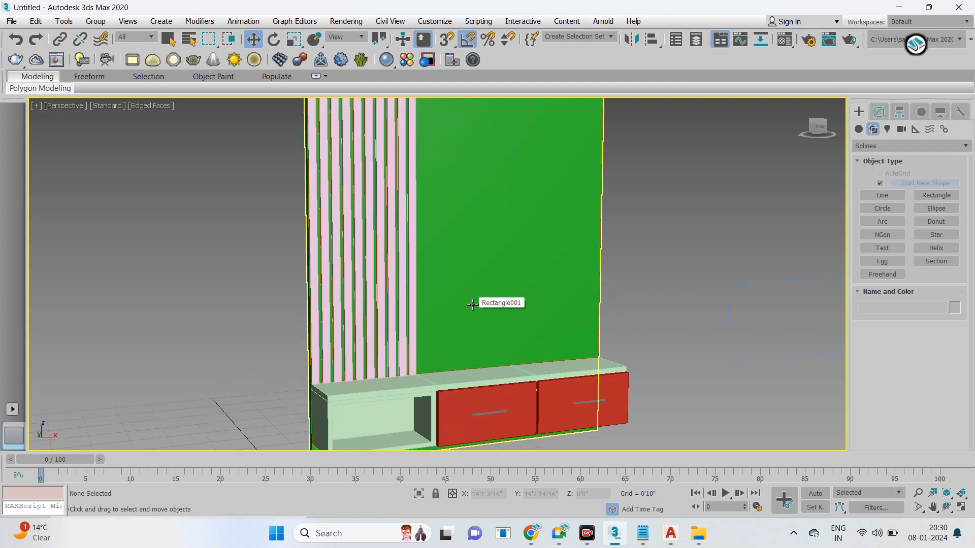
scroll(465, 300, "down", 3)
middle_click_drag(492, 255, 489, 221)
left_click(468, 240)
Step: Draw a freehand TV rectangle in the Front view on the open panel area beside the strips, below the shelf
key("alt+w")
middle_click(577, 195)
key("alt+w")
scroll(533, 170, "down", 6)
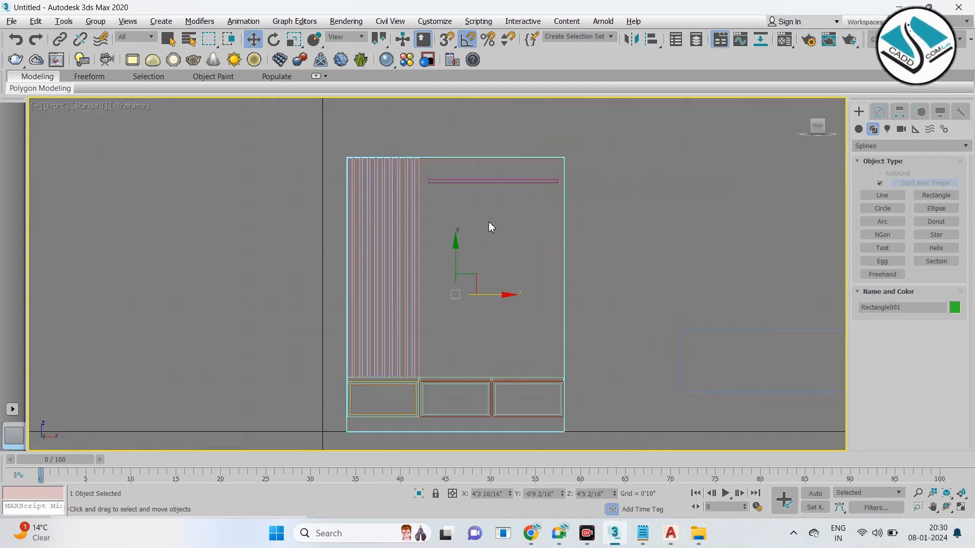
scroll(482, 203, "up", 4)
left_click(936, 195)
middle_click_drag(400, 224, 409, 224)
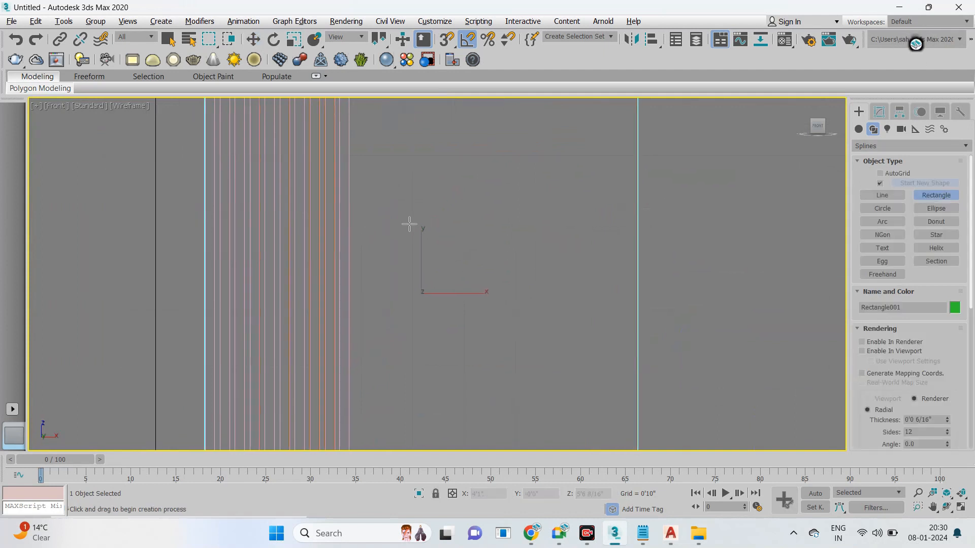
left_click_drag(376, 213, 595, 363)
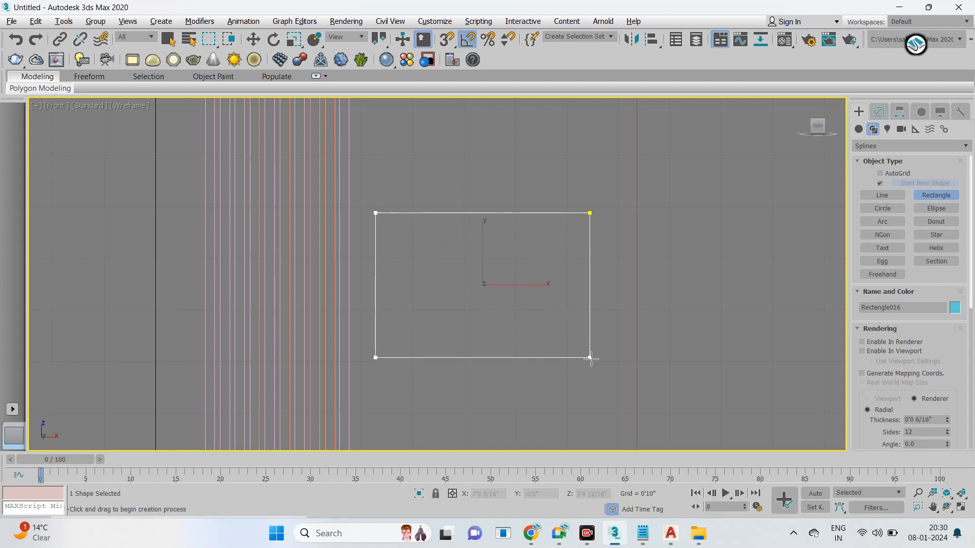
right_click(586, 339)
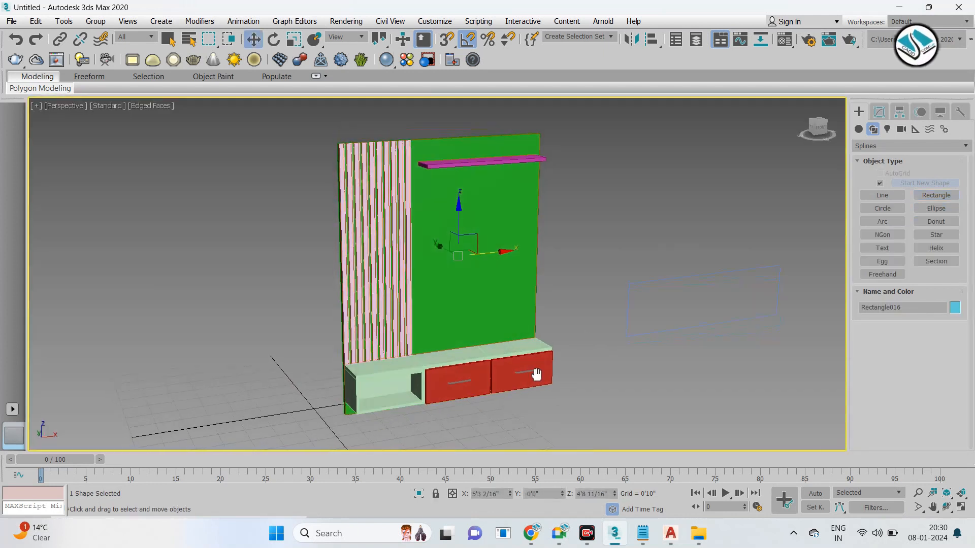
Step: Delete the rounded bar handle from the right-hand red drawer front
scroll(599, 329, "up", 5)
scroll(600, 330, "up", 3)
scroll(601, 331, "up", 1)
left_click(619, 333)
scroll(619, 332, "down", 1)
middle_click_drag(613, 327, 597, 277)
scroll(596, 277, "down", 1)
scroll(592, 268, "up", 2)
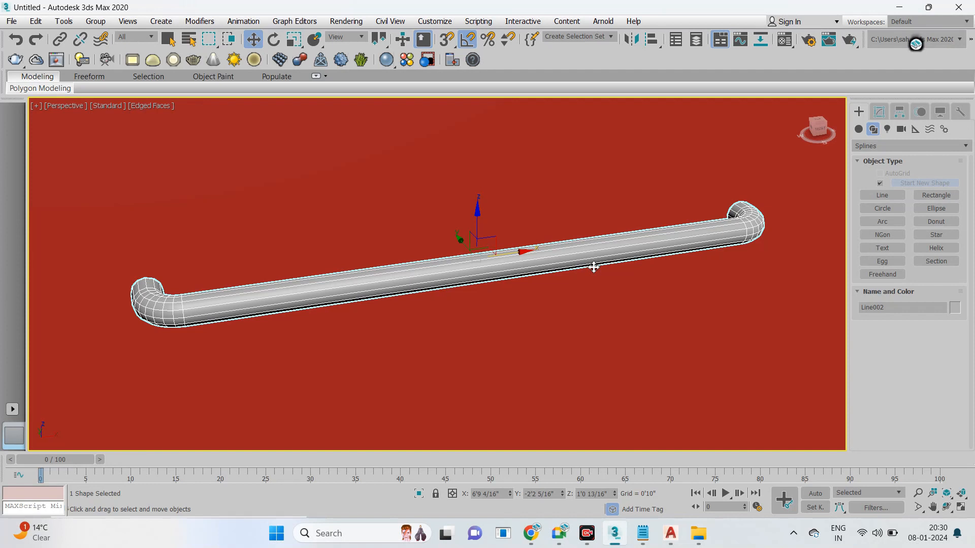
key("Delete")
Step: Draw an open six-point handle profile line in the Left view, with a raised middle section, in front of the drawer
key("alt+w")
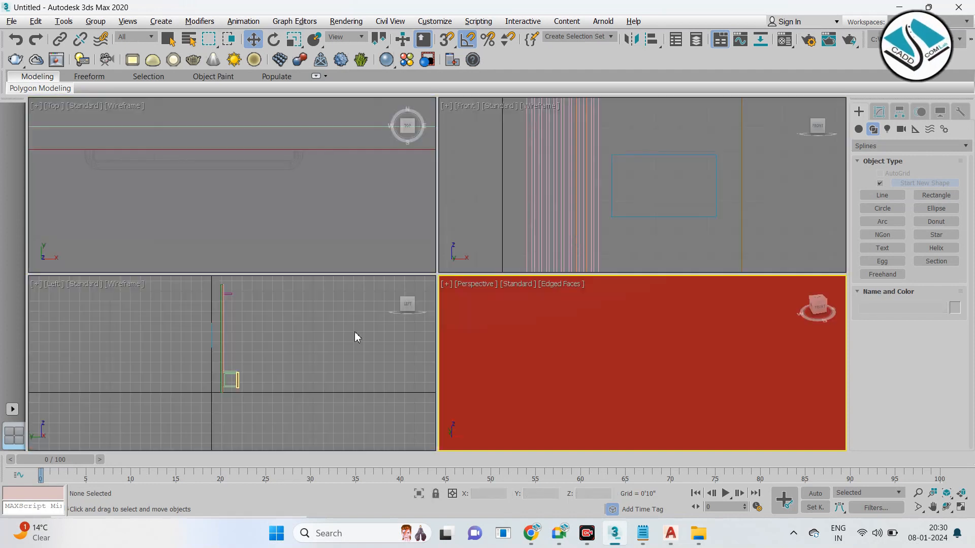
left_click(354, 328)
key("alt+w")
middle_click_drag(415, 301, 416, 292)
scroll(440, 264, "up", 4)
scroll(509, 315, "up", 4)
left_click(881, 195)
scroll(414, 228, "down", 3)
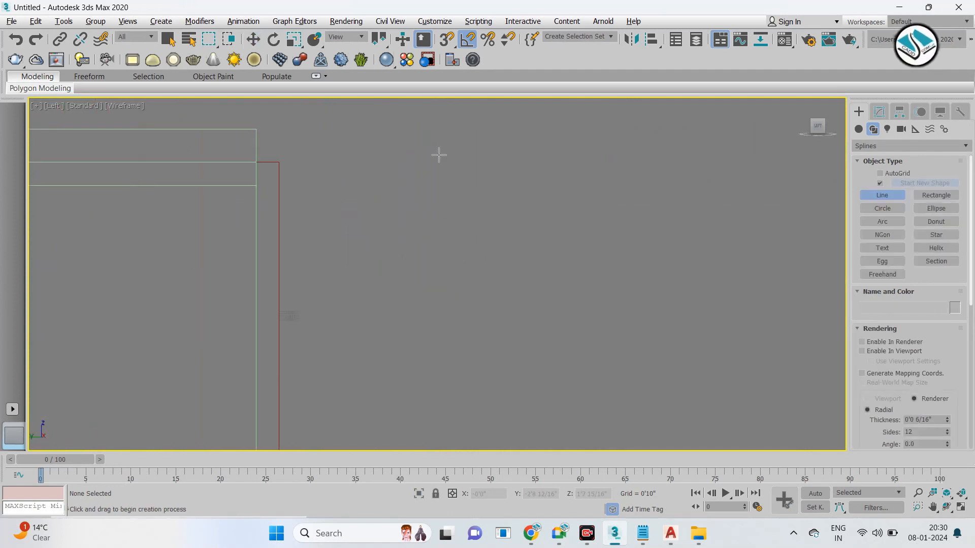
left_click(453, 181)
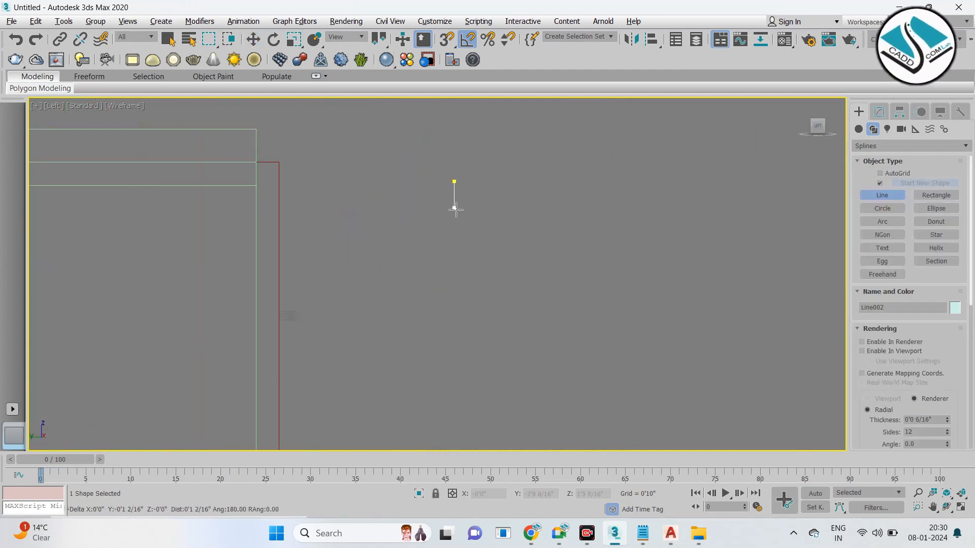
left_click(454, 208)
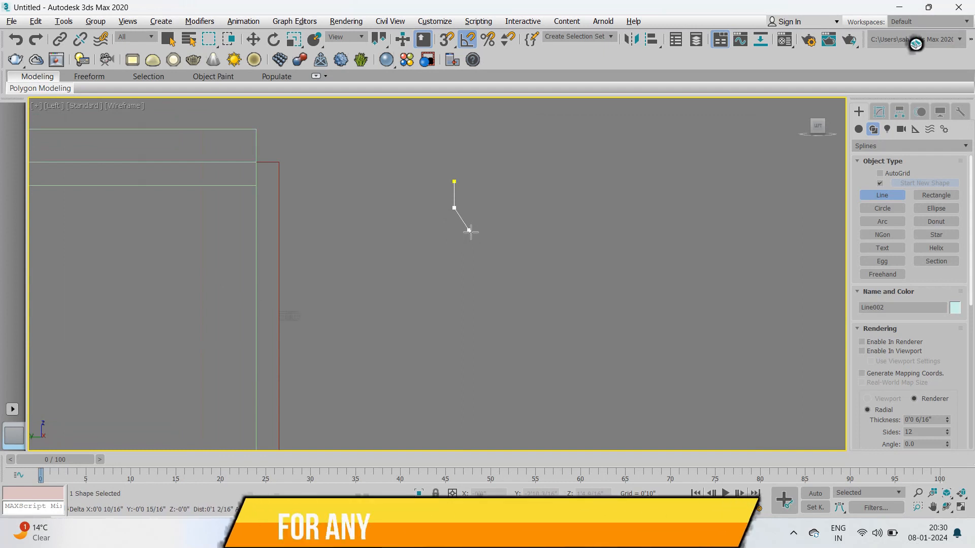
left_click(468, 231)
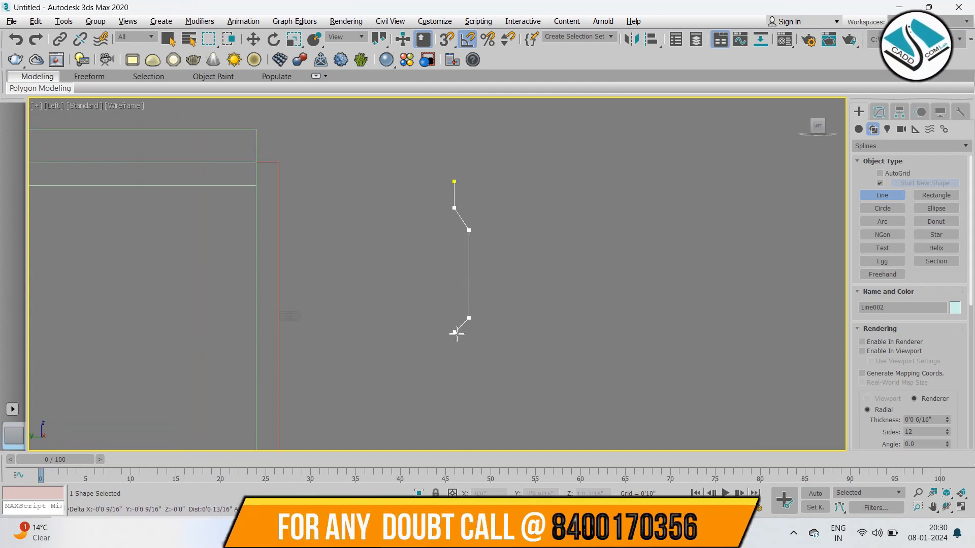
right_click(454, 366)
Step: Shorten the profile line's middle section by moving its three upper vertices down and three lower vertices up
left_click(879, 112)
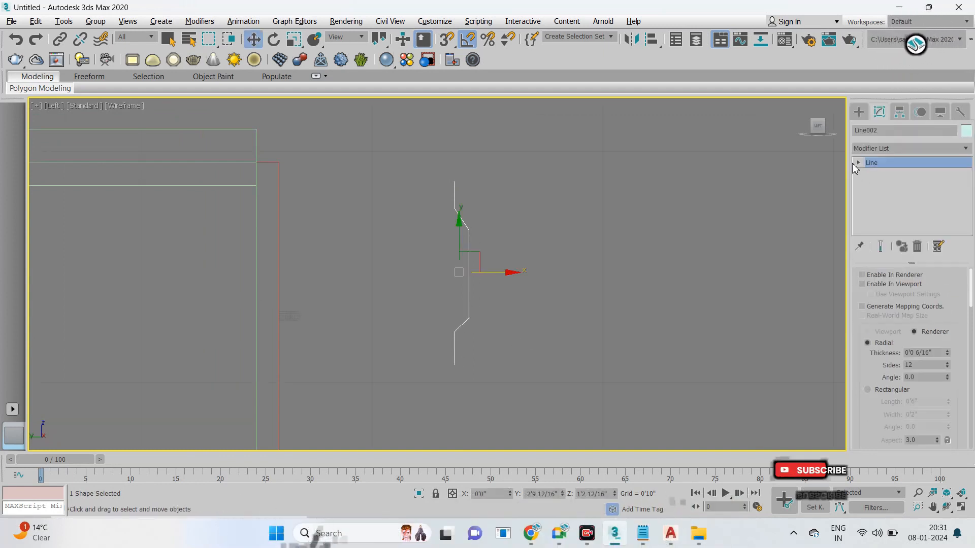
left_click(858, 163)
left_click(883, 173)
left_click_drag(537, 136, 339, 255)
left_click_drag(456, 147, 455, 164)
left_click_drag(544, 313, 401, 374)
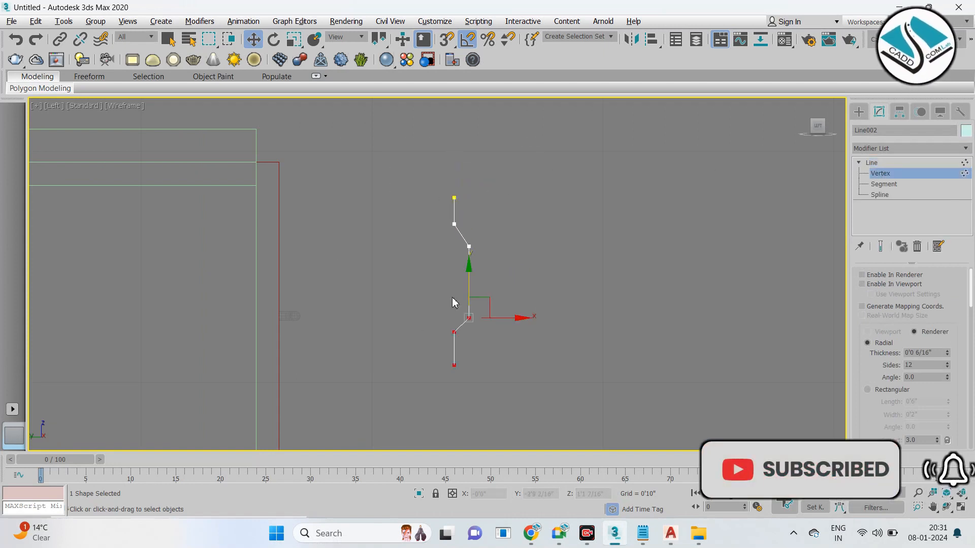
left_click_drag(473, 282, 473, 275)
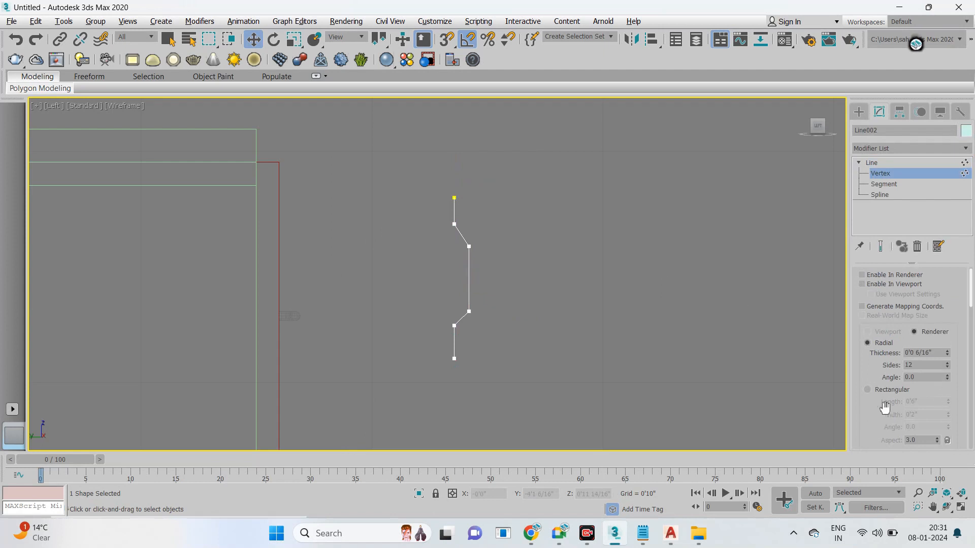
Step: Fillet the four bend vertices of the handle profile line in the Left view
scroll(884, 407, "down", 10)
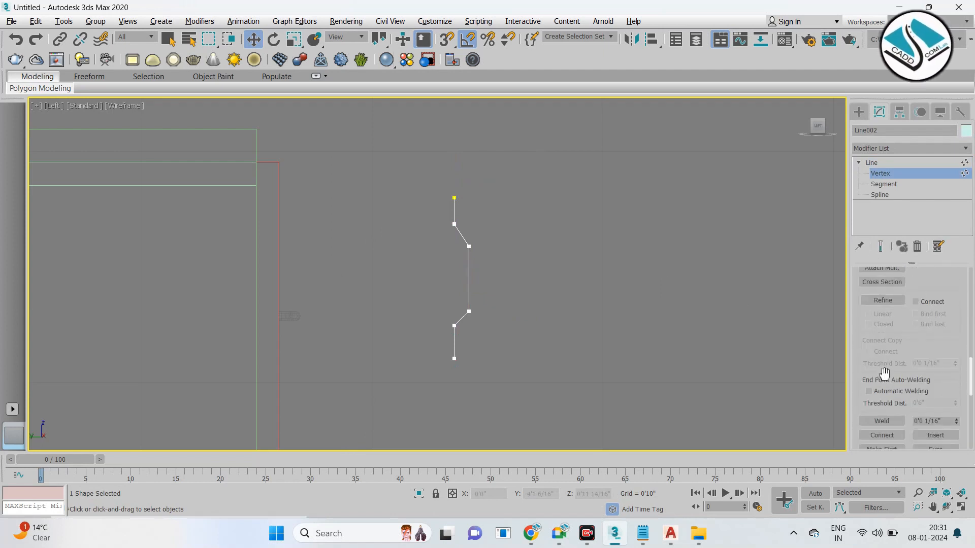
scroll(884, 373, "down", 3)
scroll(455, 260, "up", 3)
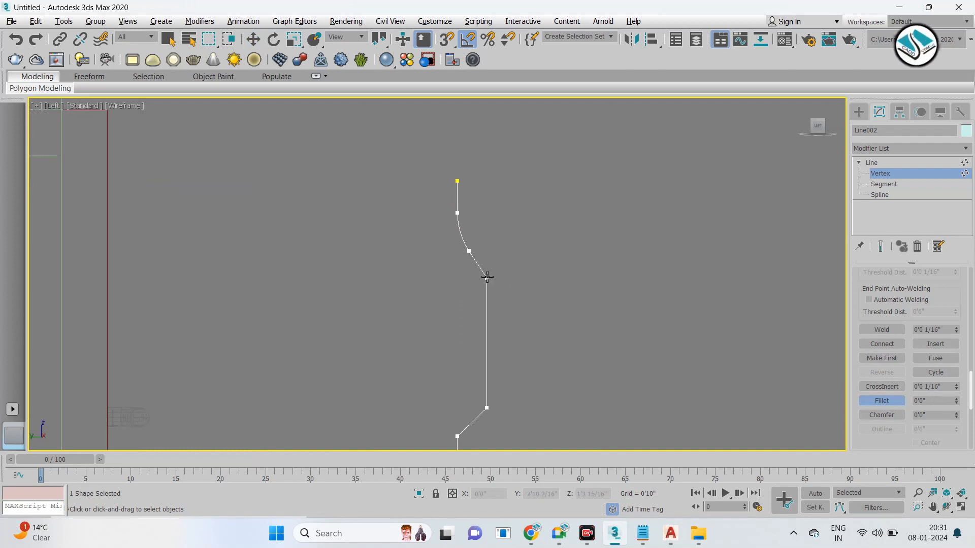
scroll(496, 341, "up", 2)
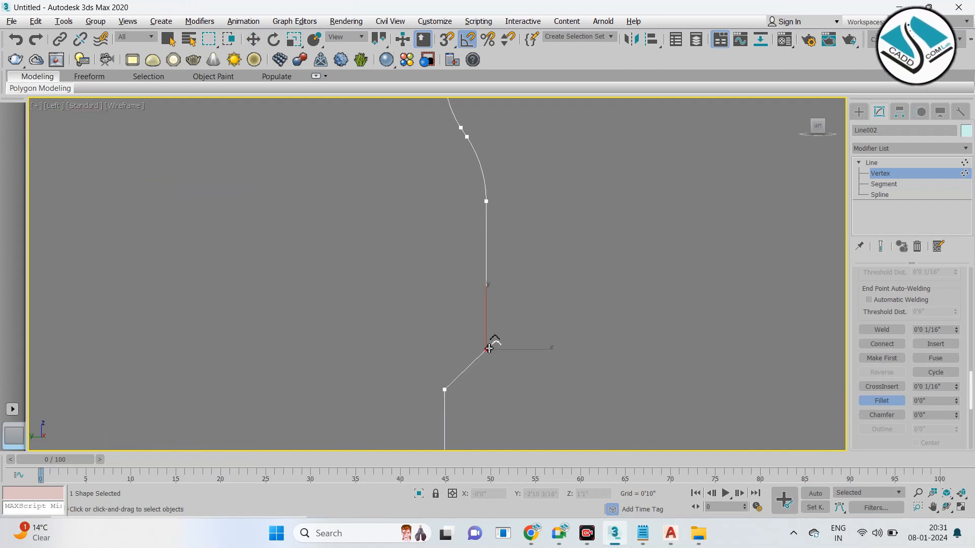
scroll(473, 310, "down", 2)
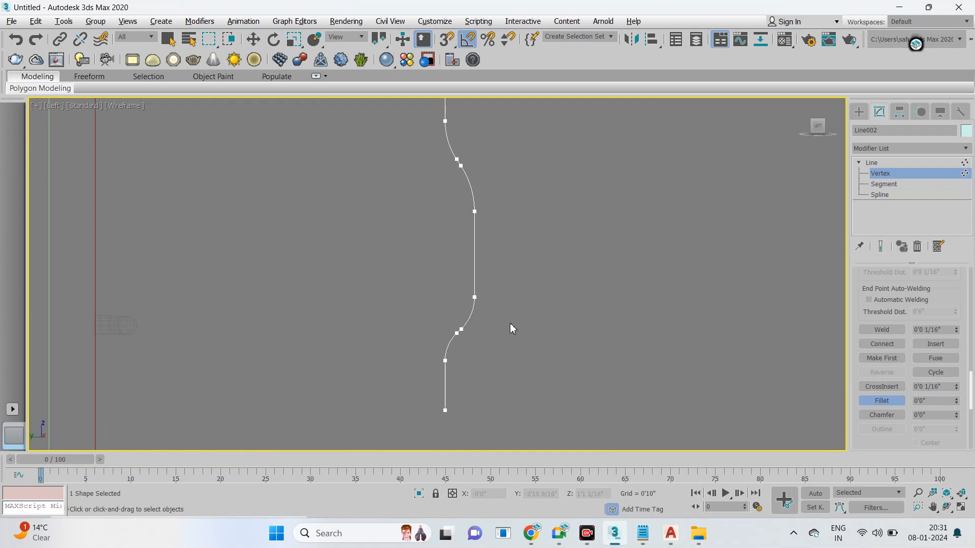
Step: Display the handle profile line as a solid tube in the viewport and bring it into Perspective view
key("p")
scroll(554, 316, "down", 8)
scroll(285, 376, "up", 3)
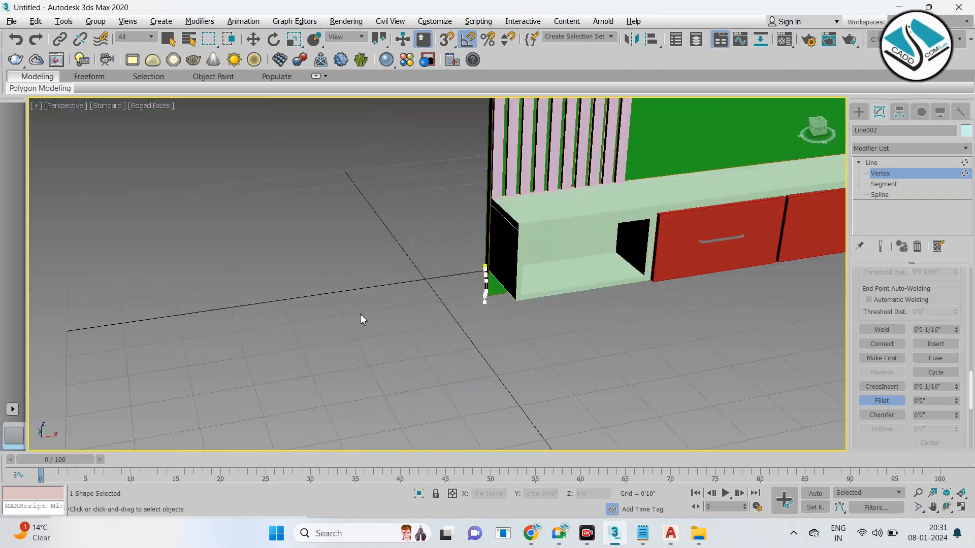
scroll(466, 289, "up", 5)
scroll(639, 245, "up", 2)
scroll(702, 329, "down", 2)
middle_click_drag(703, 329, 498, 347)
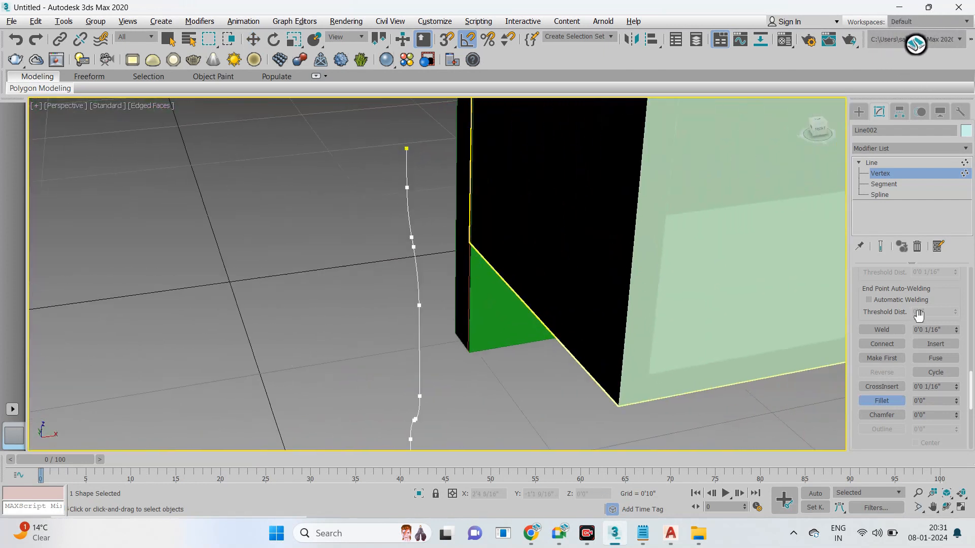
scroll(937, 288, "up", 15)
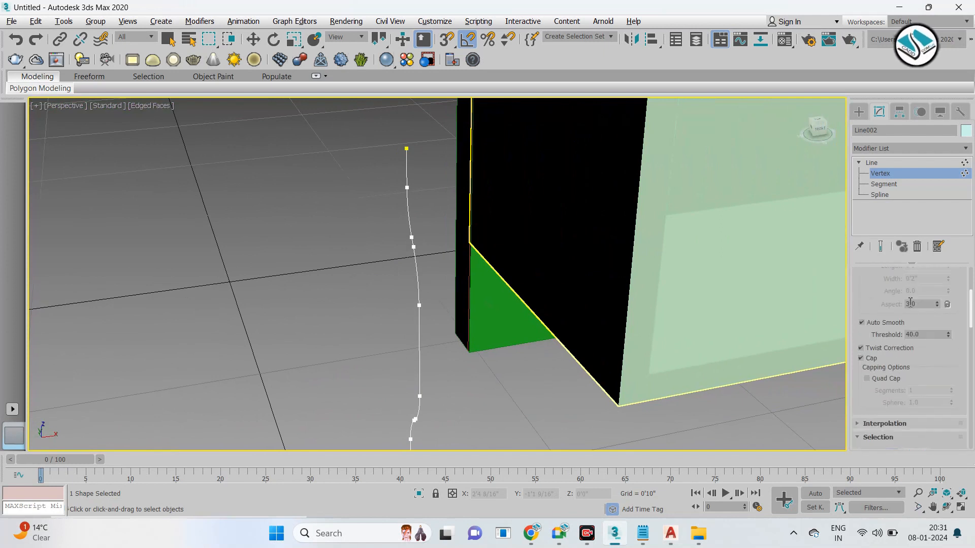
scroll(890, 310, "up", 2)
left_click(861, 295)
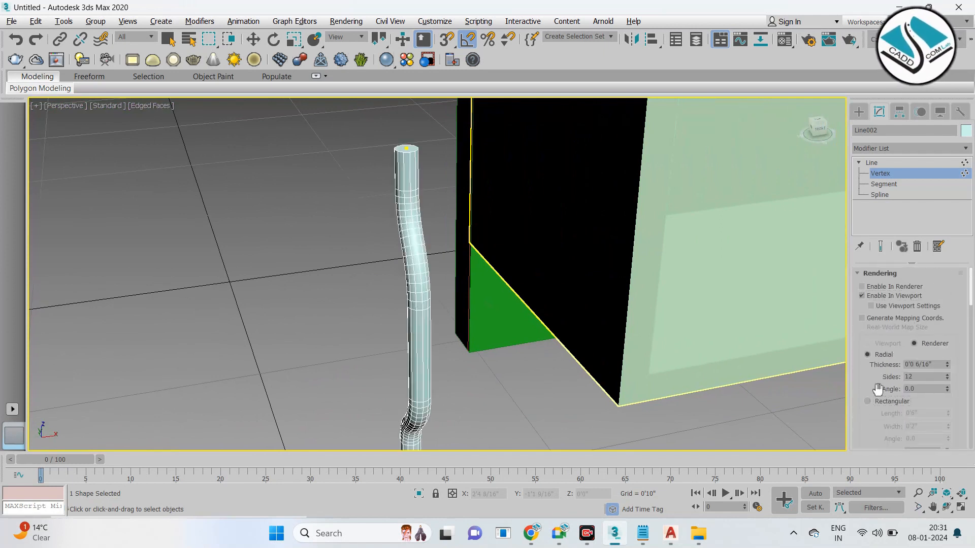
Step: Give the handle a rectangular cross-section with length 0'0 4/16" and width 0'0 8/16"
scroll(878, 389, "down", 3)
left_click(867, 319)
left_click_drag(948, 331, 946, 379)
left_click_drag(948, 345, 950, 384)
middle_click_drag(411, 325, 479, 303, "alt")
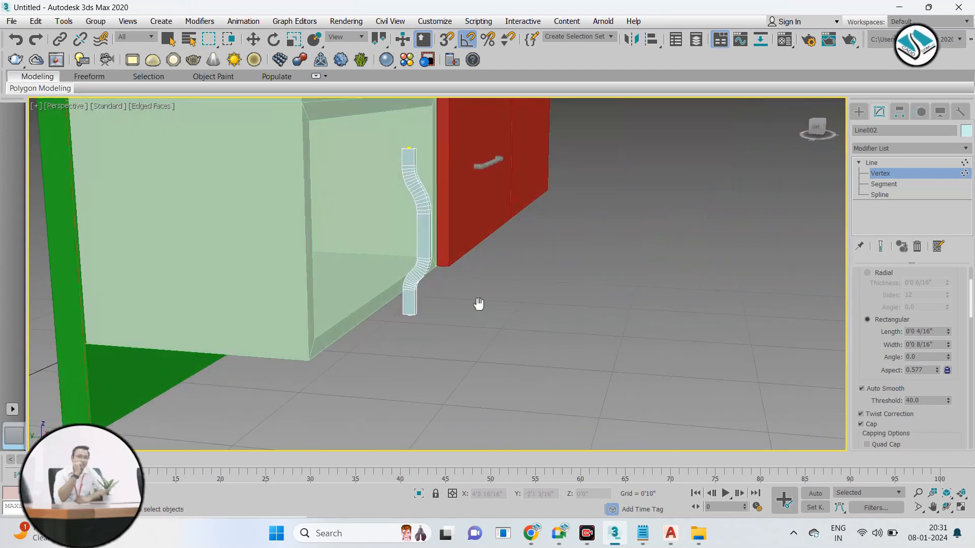
Step: Lengthen the handle in the Left view by moving its upper end vertex up and its two lower end vertices down
key("alt+w")
middle_click(337, 364)
key("alt+w")
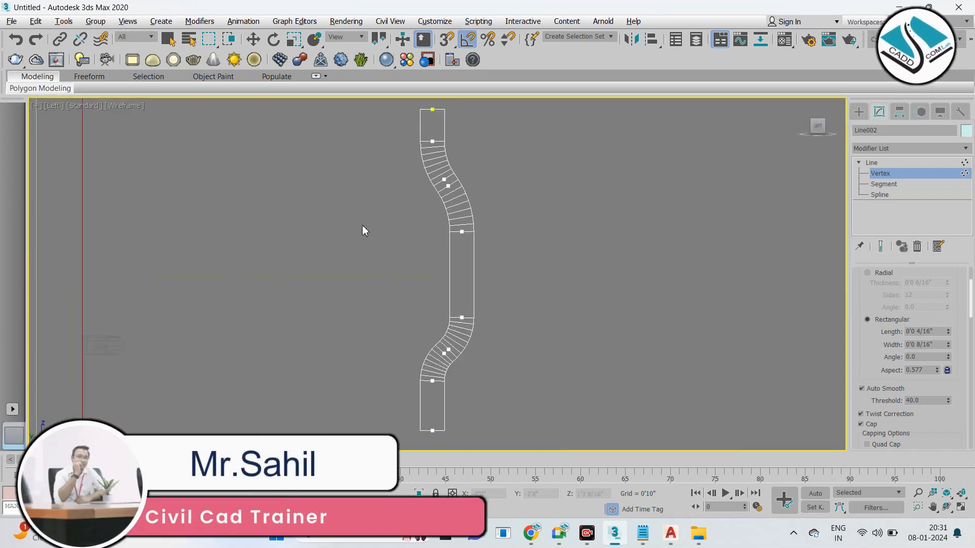
left_click_drag(493, 233, 497, 233)
middle_click_drag(444, 199, 454, 281)
left_click_drag(468, 207, 414, 189)
left_click_drag(445, 159, 451, 124)
scroll(416, 240, "down", 2)
middle_click_drag(416, 240, 420, 146)
left_click_drag(402, 290, 469, 364)
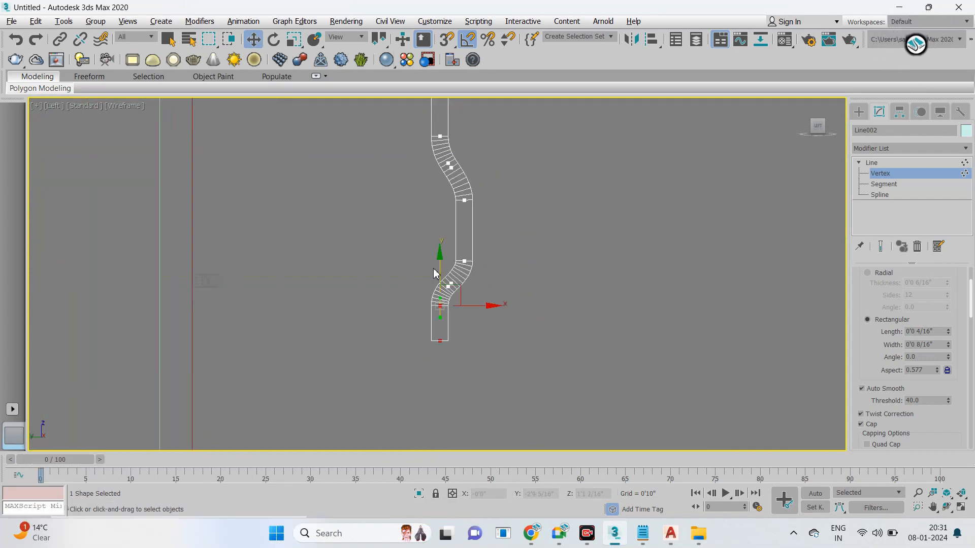
left_click_drag(439, 271, 440, 289)
Step: Leave the handle editing, deselect everything and examine the whole TV unit in Perspective view
left_click(858, 112)
key("p")
mouse_move(676, 353)
middle_mouse_down("alt")
mouse_move(576, 338)
mouse_move(515, 359)
mouse_move(481, 340)
middle_mouse_up("alt")
left_click(516, 361)
scroll(481, 340, "down", 5)
scroll(405, 287, "up", 4)
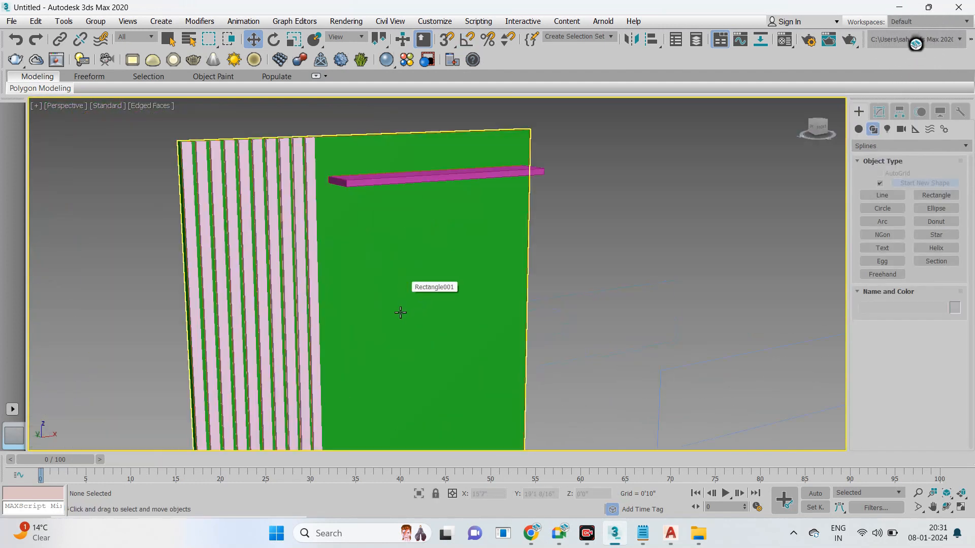
scroll(454, 222, "down", 2)
scroll(435, 279, "up", 2)
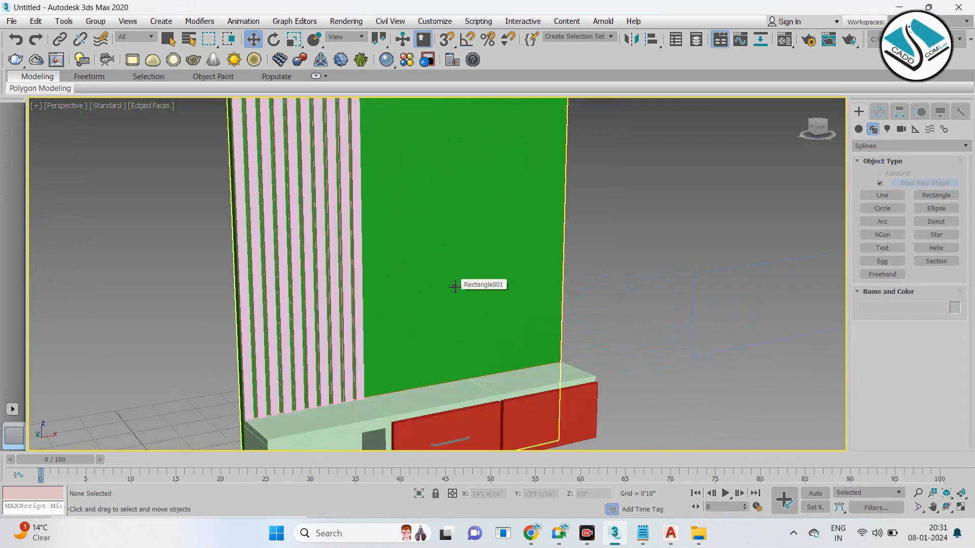
scroll(455, 285, "down", 2)
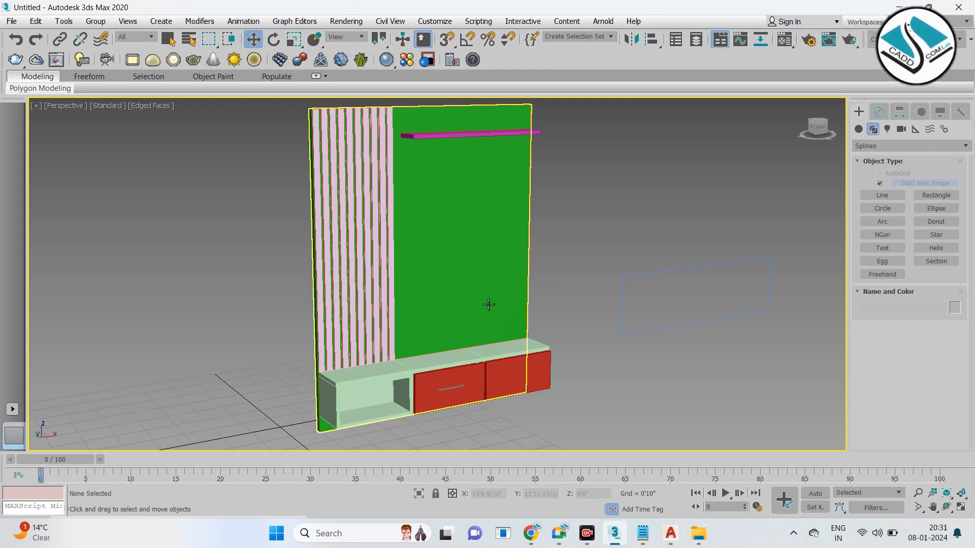
scroll(489, 304, "down", 5)
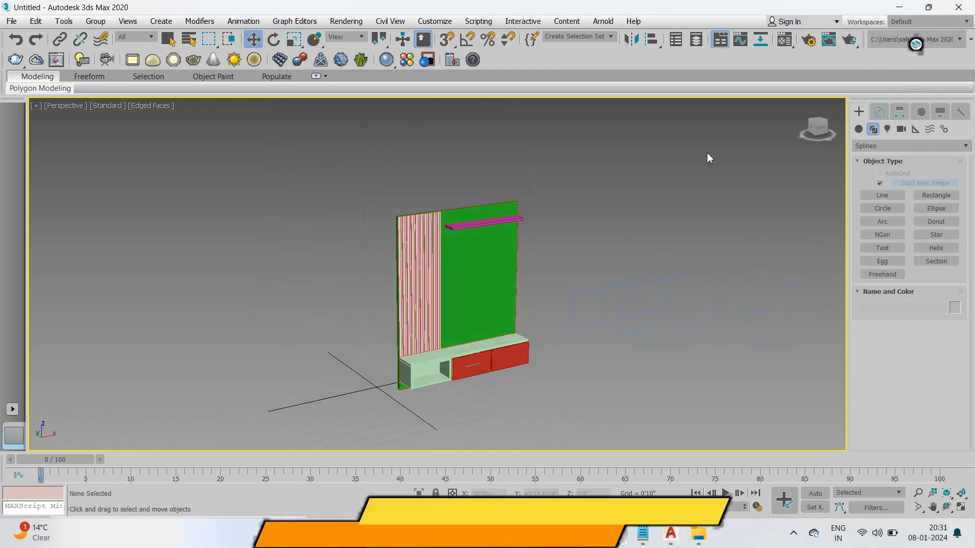
Step: Select all objects in the scene and clear them from the Perspective view
key("ctrl+a")
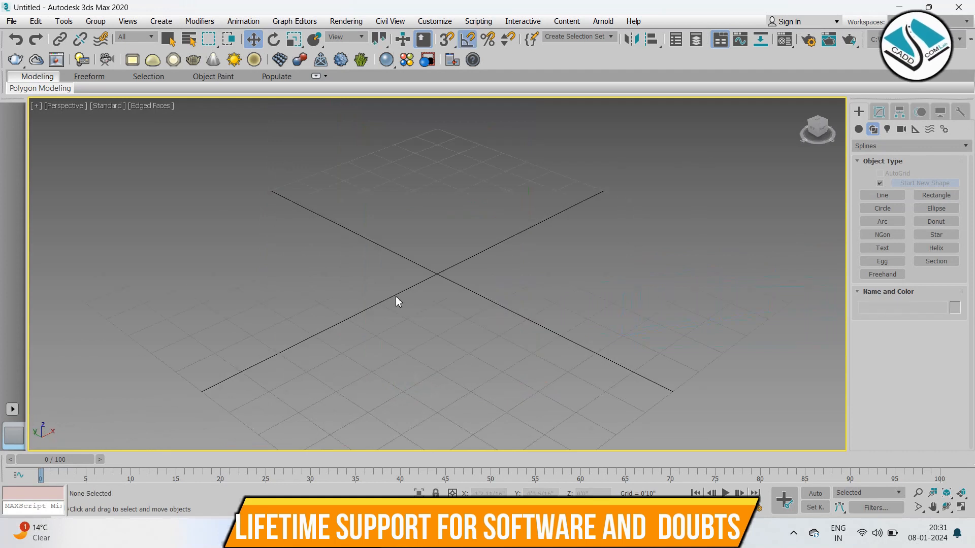
middle_click_drag(408, 301, 397, 299, "alt")
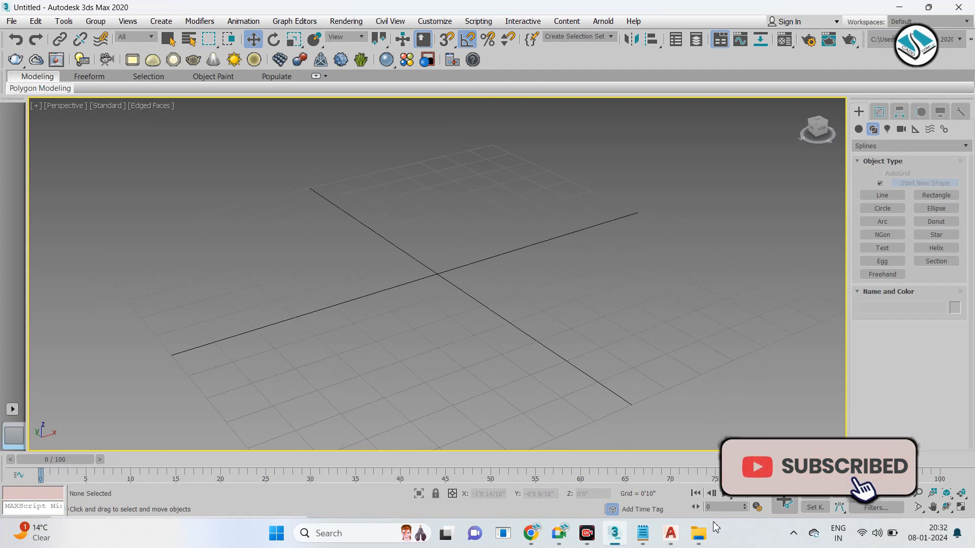
Step: Switch to Chrome, open a new browser tab and maximize the window
mouse_move(703, 542)
mouse_move(531, 534)
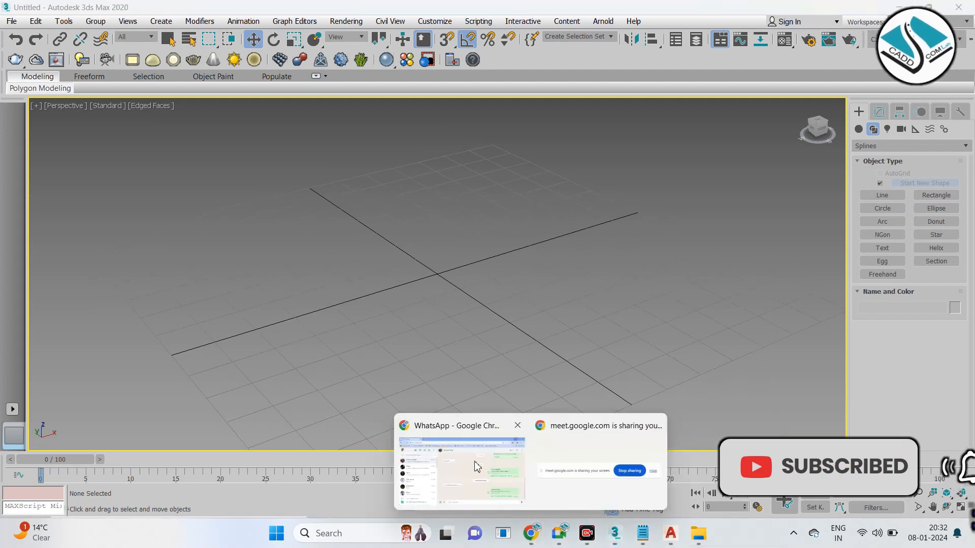
left_click(452, 470)
key("ctrl+t")
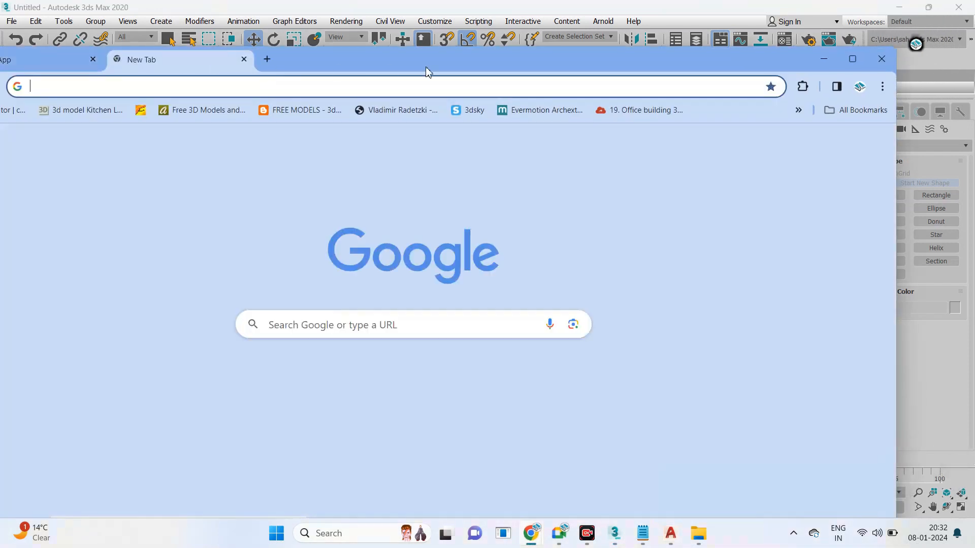
double_click(428, 64)
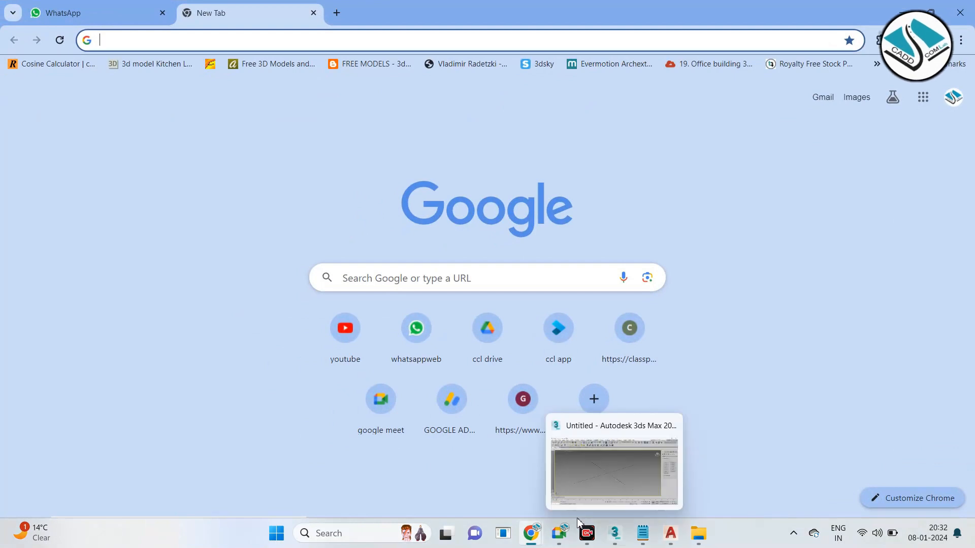
Step: Return to 3ds Max and draw a freehand plane in the Front view beside the TV unit
left_click(615, 534)
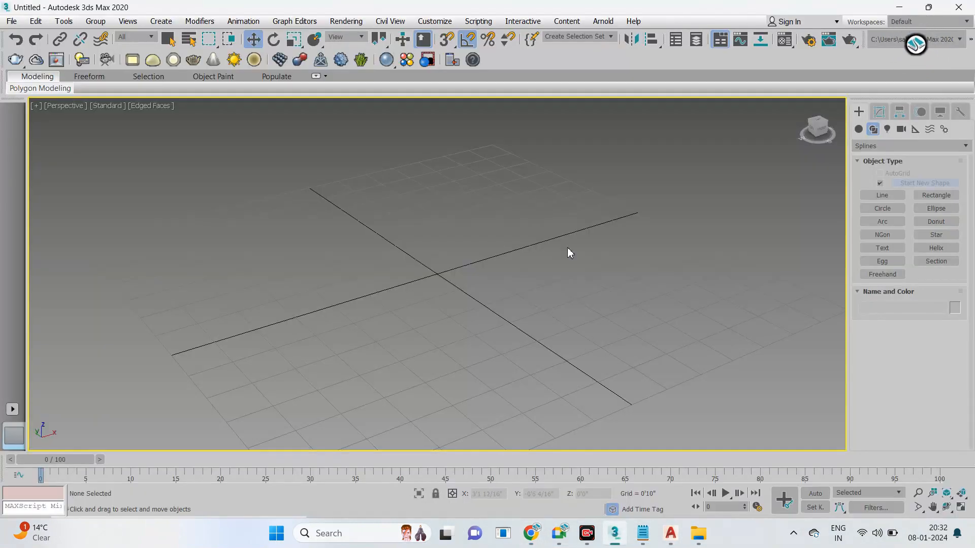
key("alt+w")
middle_click(587, 197)
key("alt+w")
middle_click_drag(588, 197, 531, 252)
scroll(564, 223, "down", 5)
scroll(532, 252, "down", 3)
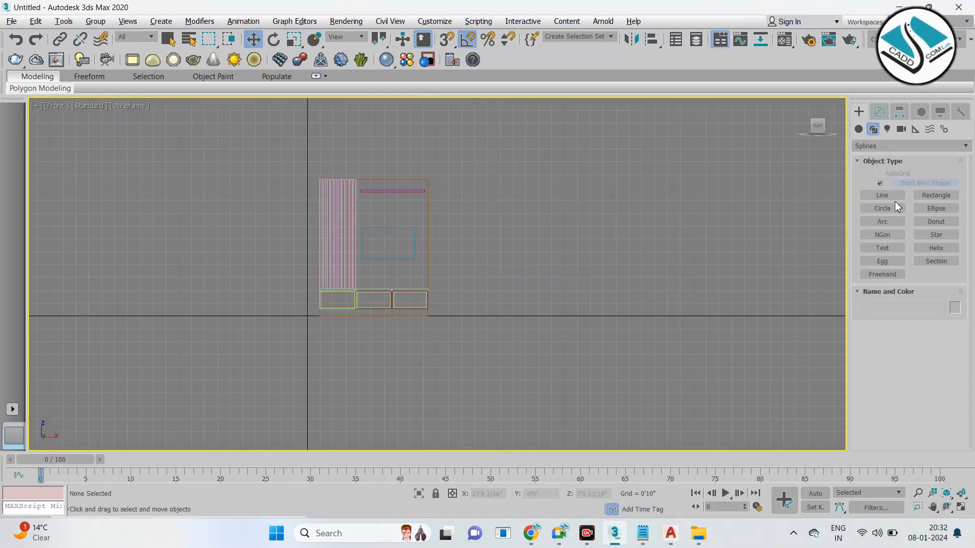
left_click(858, 129)
left_click(929, 237)
left_click_drag(473, 204, 623, 289)
key("alt+w")
middle_click(646, 337)
key("alt+w")
scroll(562, 353, "down", 5)
middle_click_drag(561, 353, 576, 305)
Step: Switch to Chrome and search Google for FURNITURE FRONT IMAGE
left_click(896, 7)
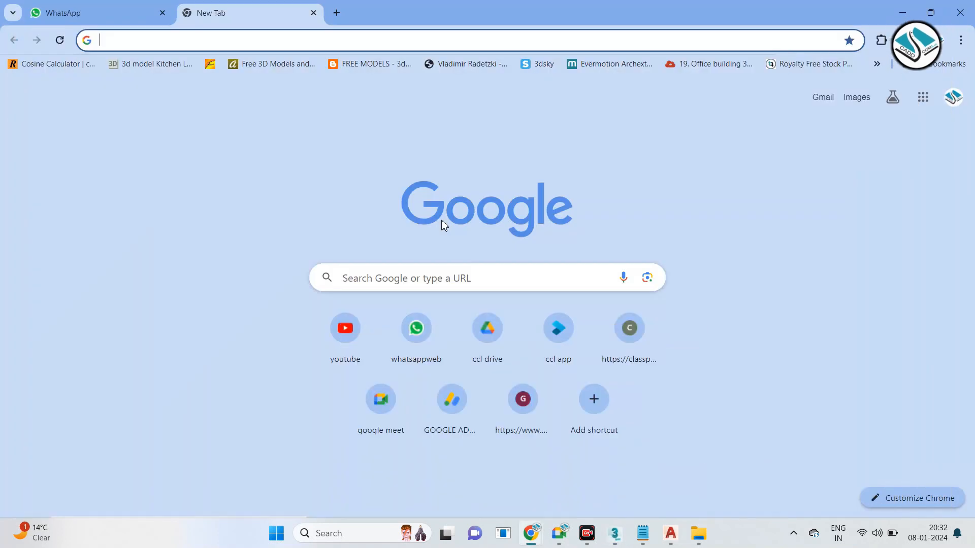
left_click(403, 274)
type("FURNITURE ")
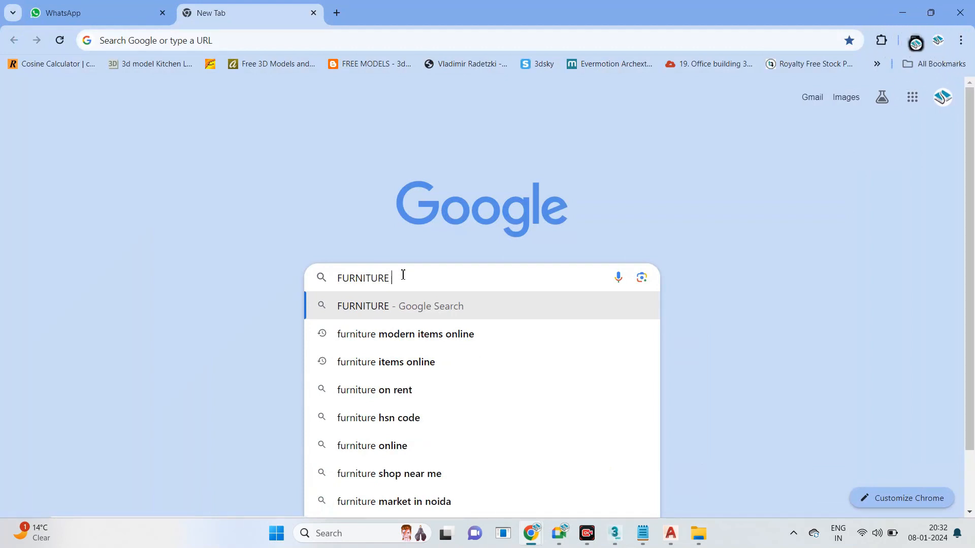
type("FRONN")
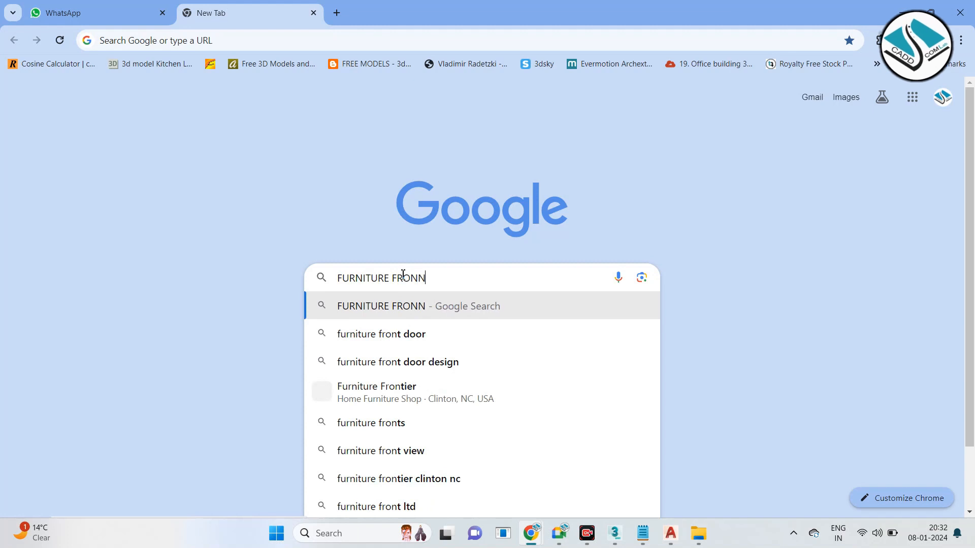
type("T")
key("BackSpace")
key("BackSpace")
key("BackSpace")
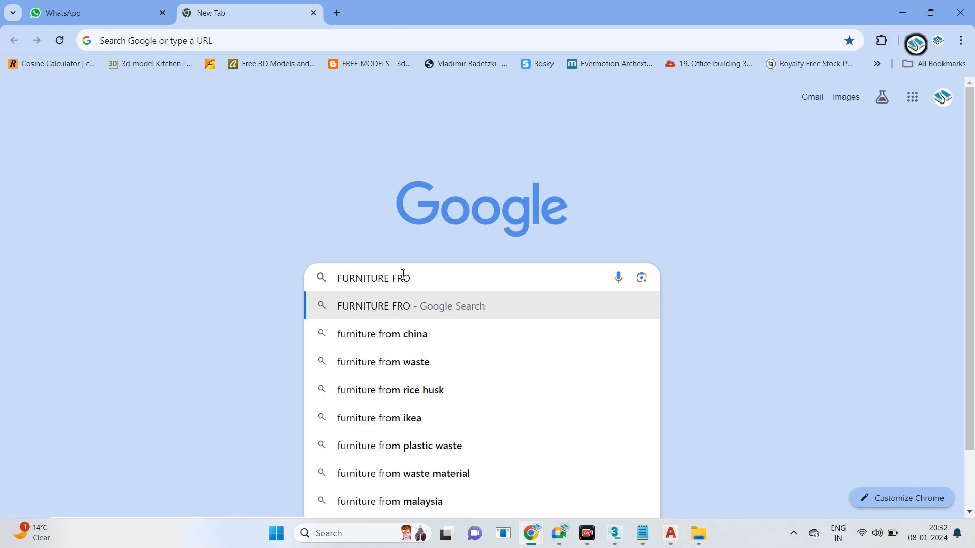
type("NT IMAGE")
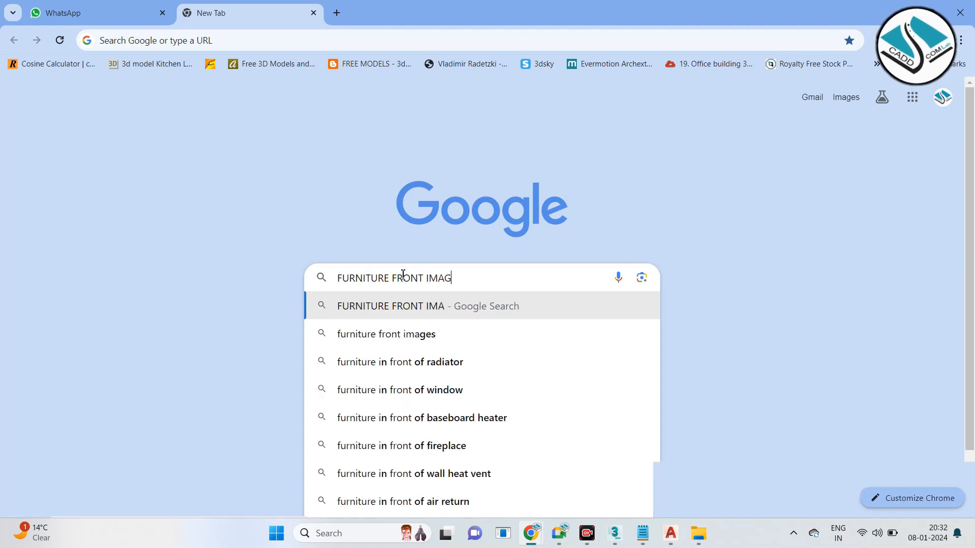
key("Return")
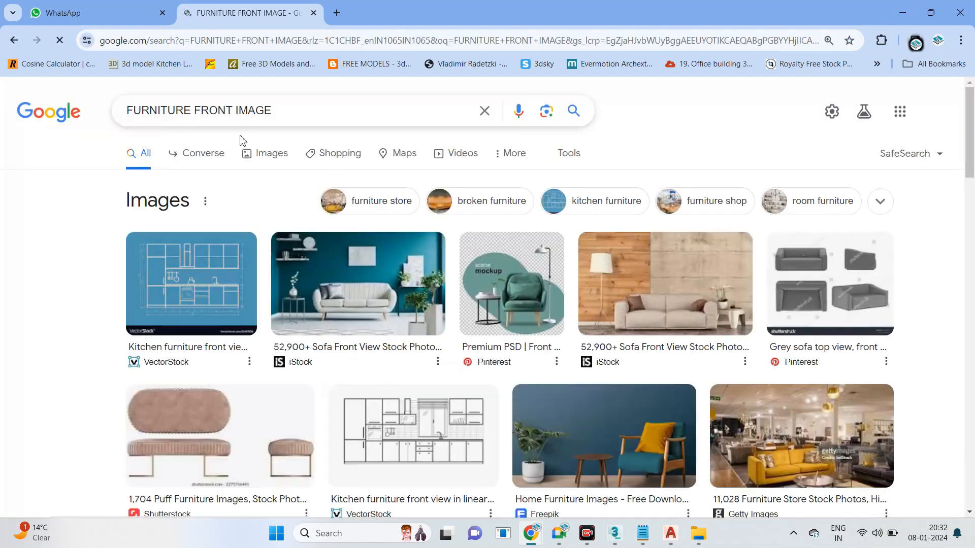
Step: Show the image results and refine the search to FURNITURE TABLE FRONT IMAGE
left_click(265, 153)
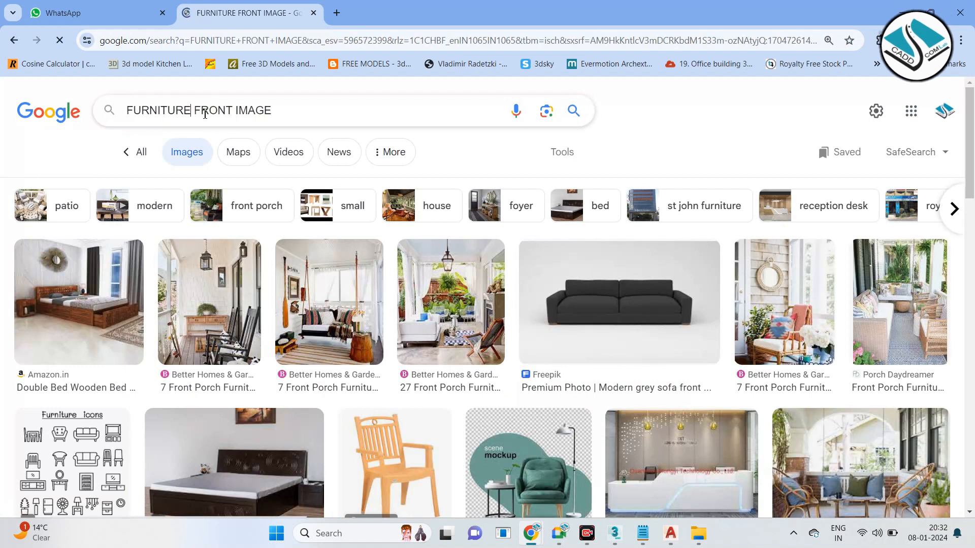
type("TABLE")
key("Return")
Step: Browse the image results and similar-table previews for a front view of a table with turned legs
scroll(325, 249, "down", 3)
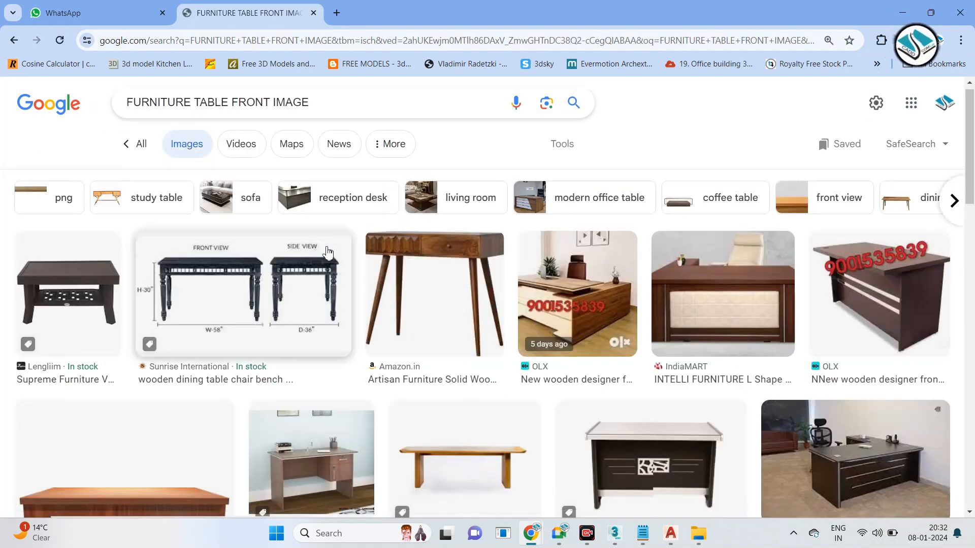
scroll(326, 244, "up", 1)
left_click(282, 174)
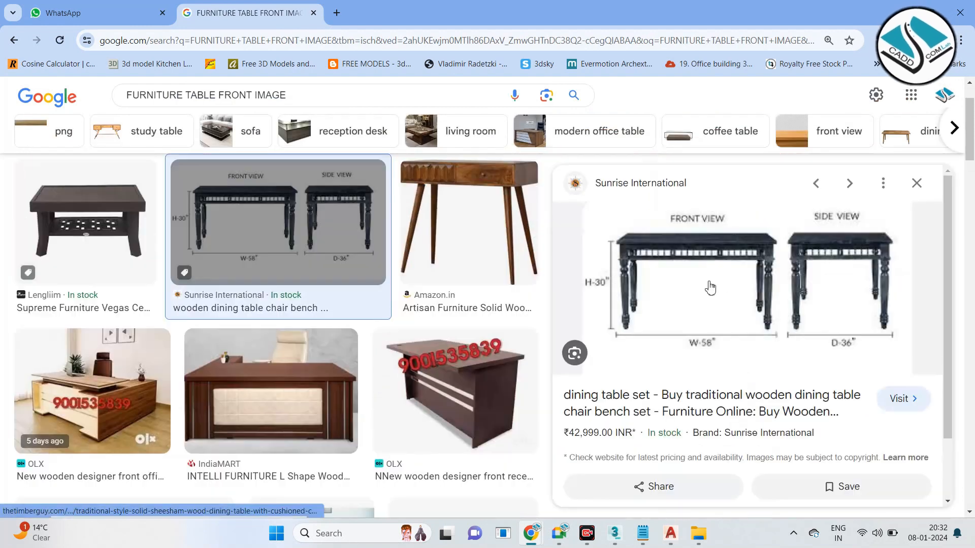
scroll(718, 307, "down", 5)
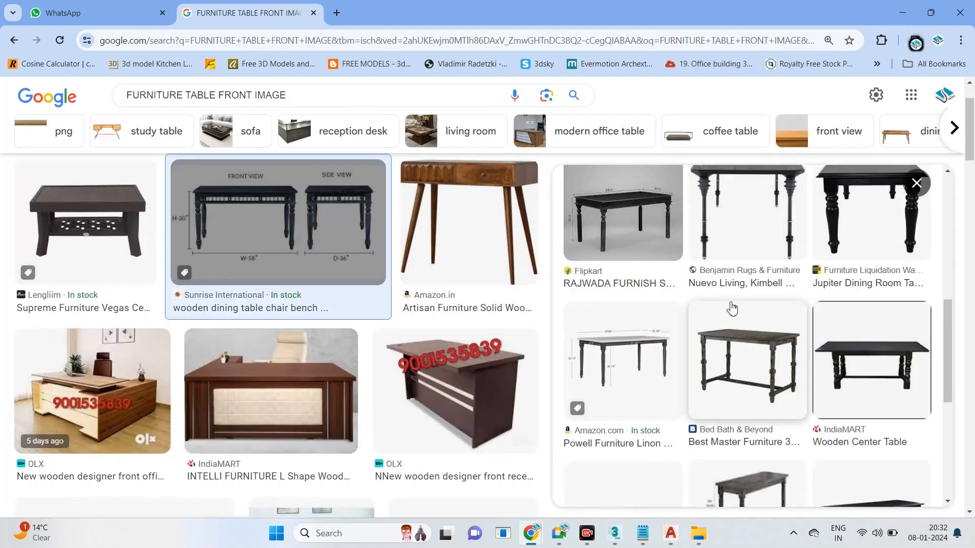
left_click(749, 212)
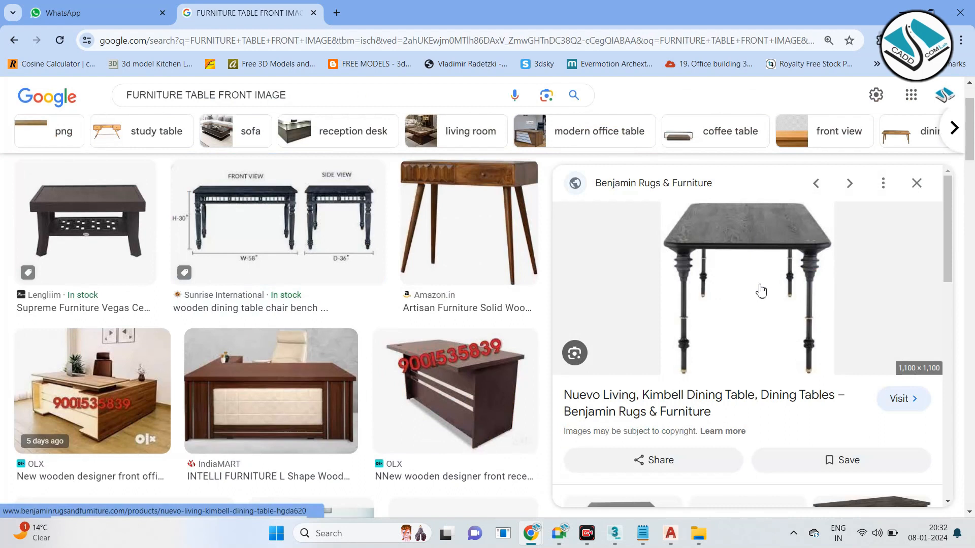
scroll(728, 302, "down", 5)
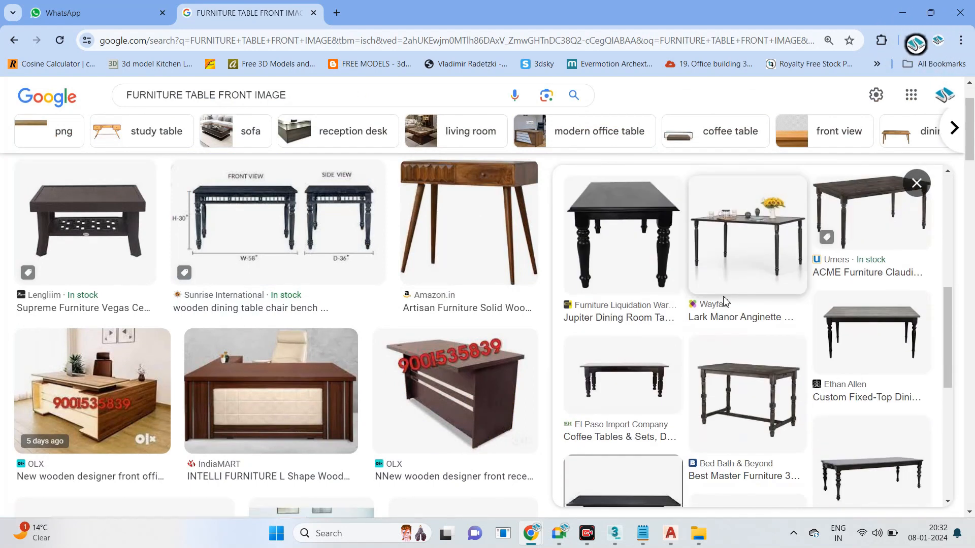
scroll(725, 302, "up", 5)
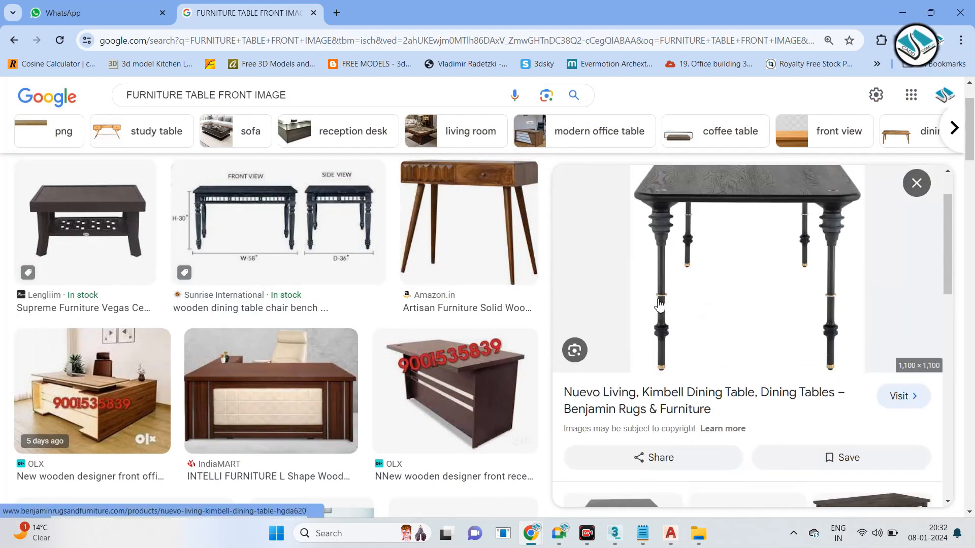
scroll(660, 279, "down", 5)
scroll(632, 336, "down", 3)
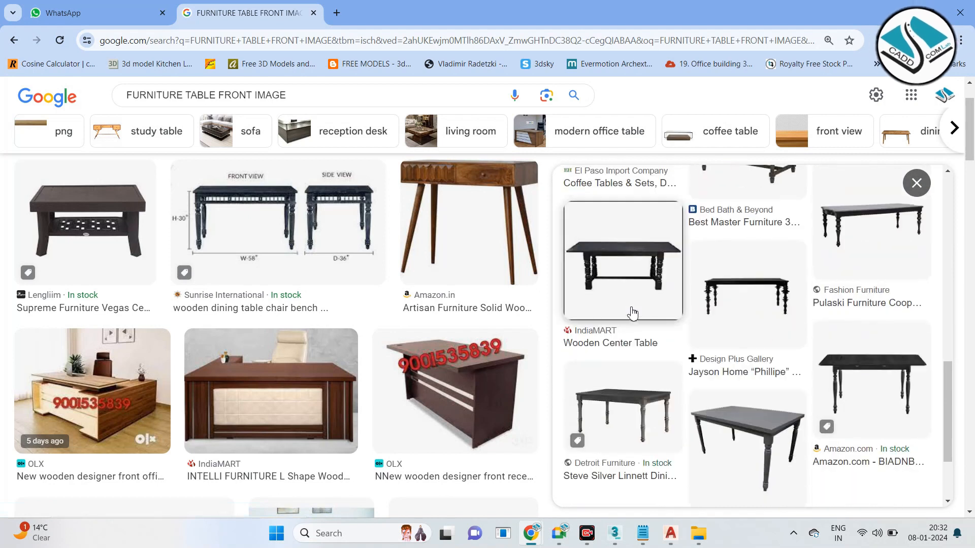
left_click(736, 299)
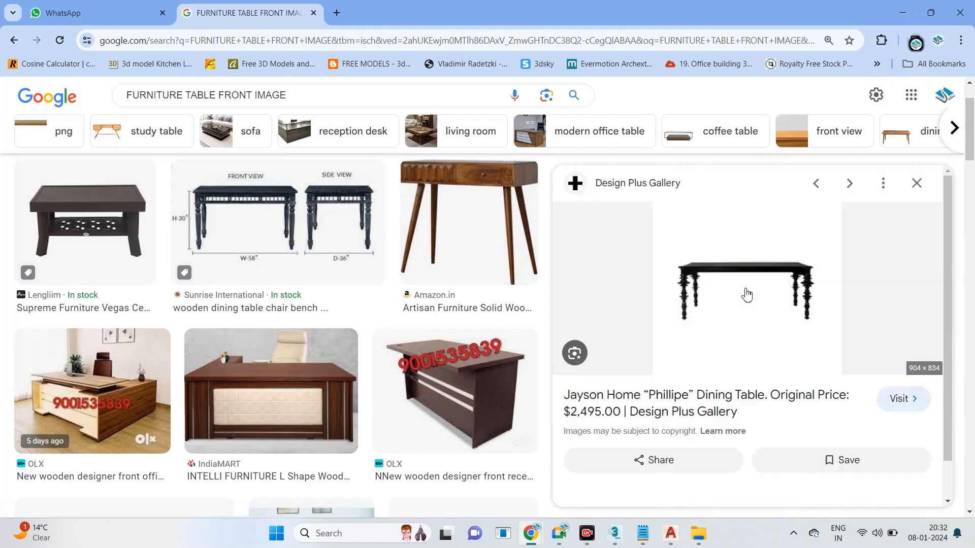
scroll(716, 300, "down", 9)
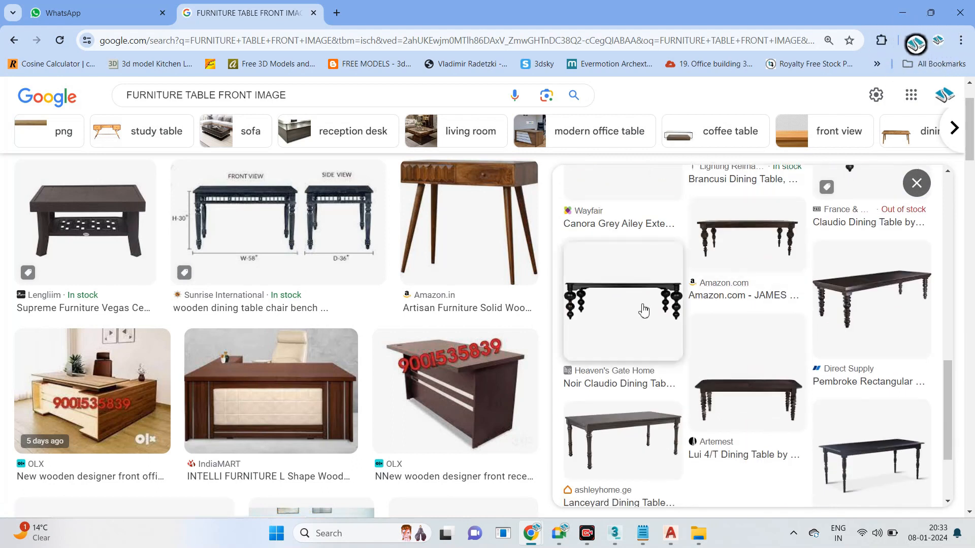
Step: Preview the JAMES + JAMES Bailey Turned Leg Table image and compare it with the related tables
left_click(755, 243)
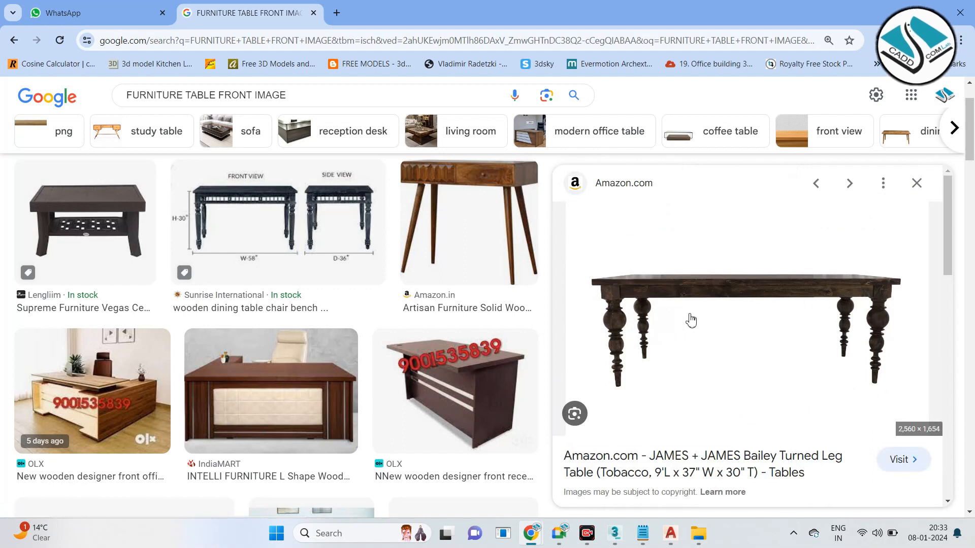
scroll(680, 326, "down", 8)
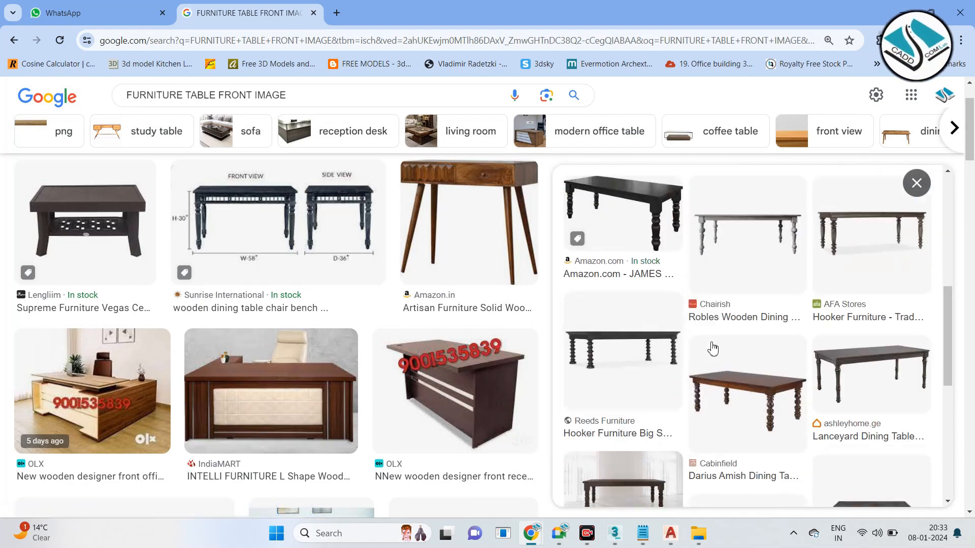
scroll(716, 348, "down", 5)
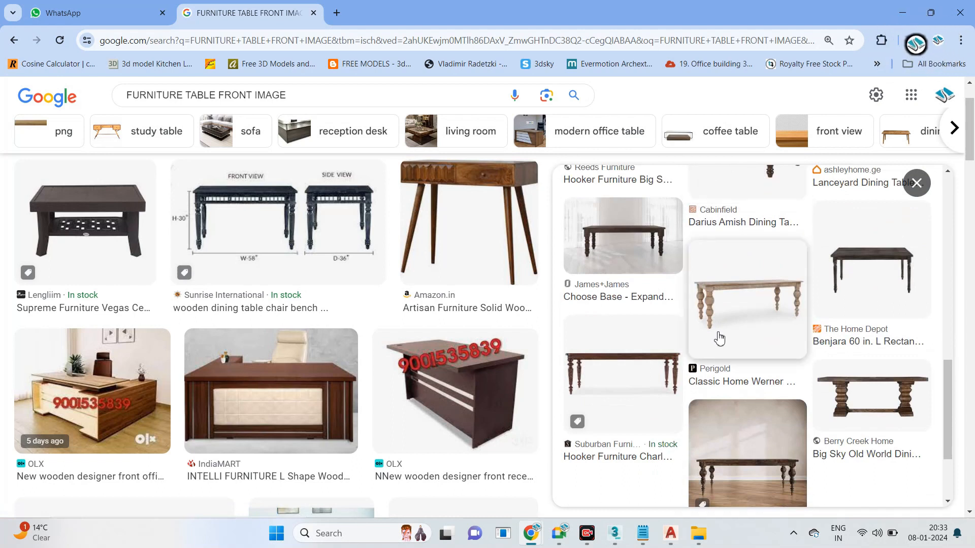
scroll(719, 339, "up", 13)
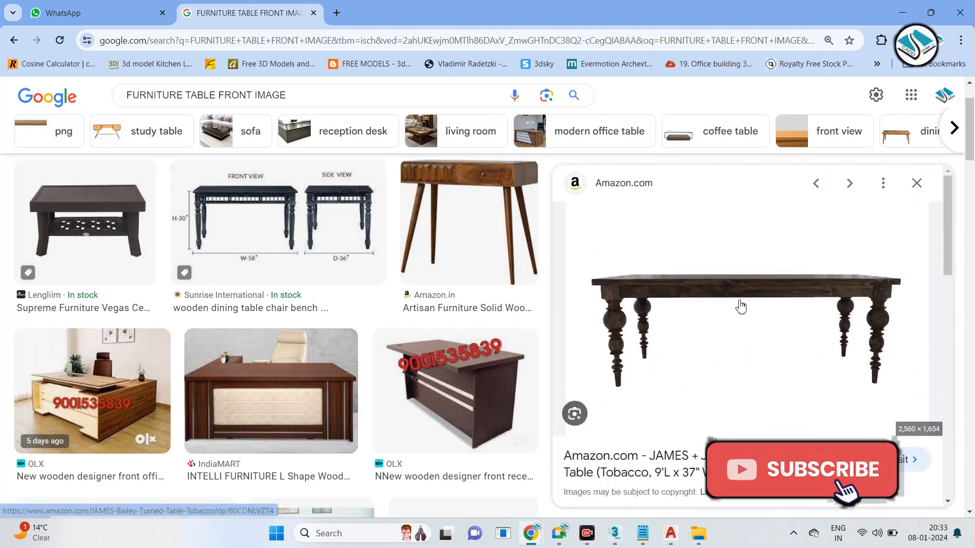
Step: Open the Bailey Turned Leg Table image in its own tab and save it to the Desktop as JPEG 61SwdoJ2JaL
right_click(741, 305)
left_click(809, 397)
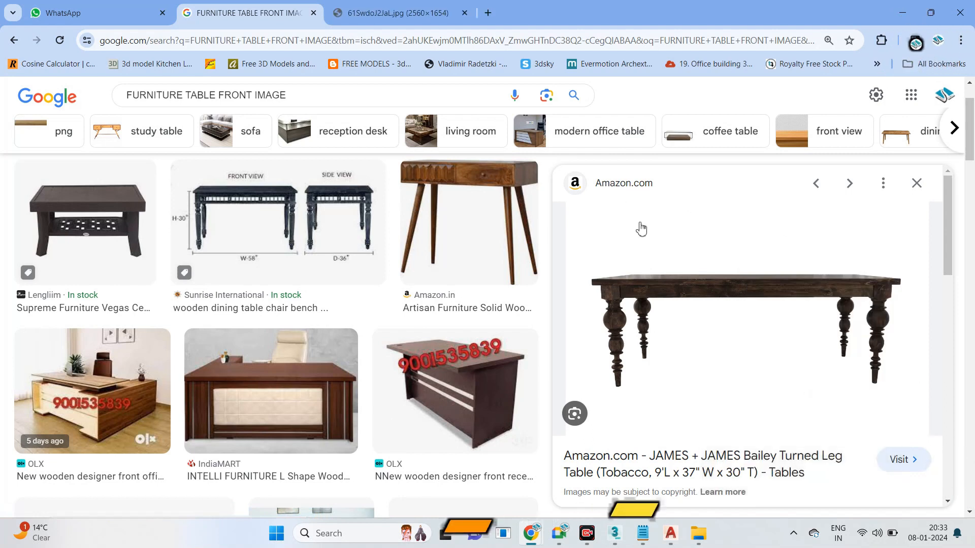
key("ctrl+Tab")
right_click(439, 155)
left_click(499, 211)
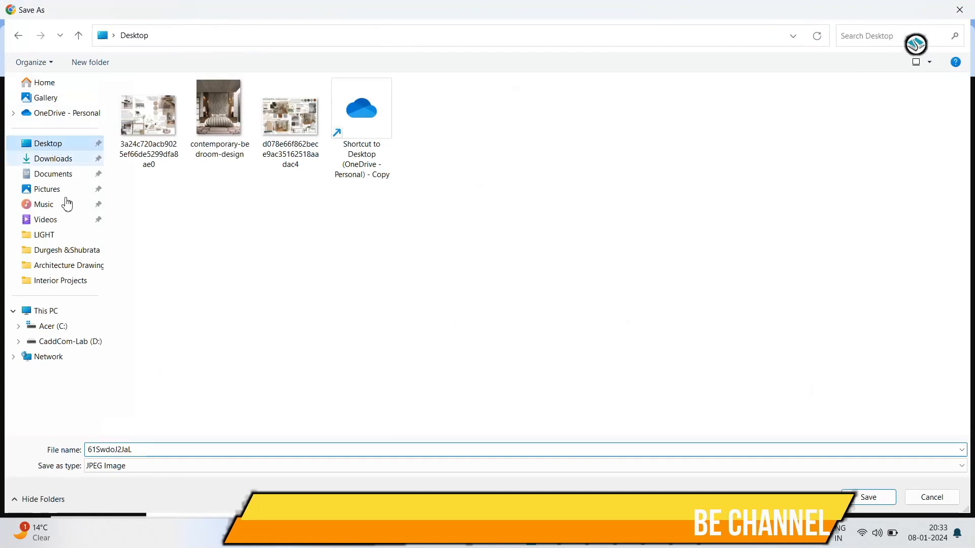
left_click(868, 497)
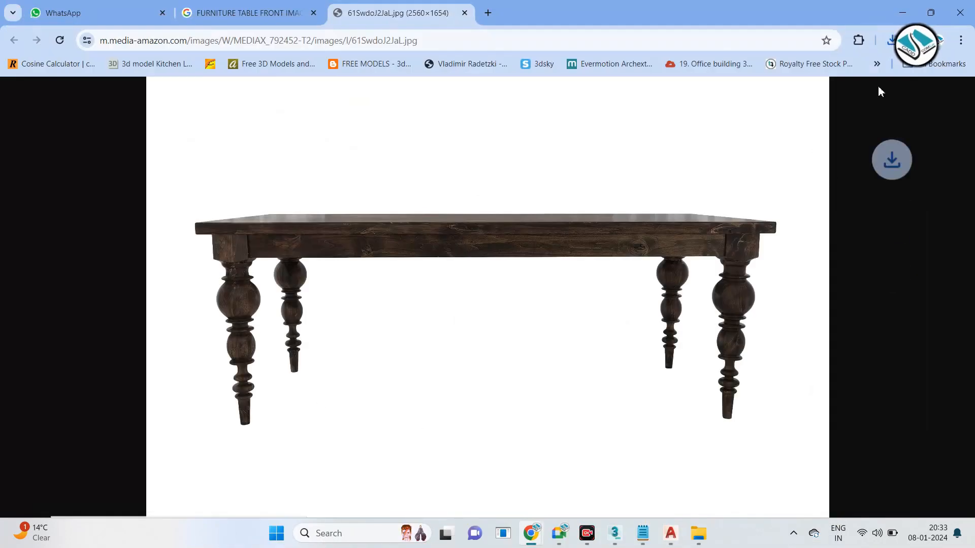
Step: Switch back to 3ds Max, maximize the Perspective view and leave plane creation for the Move tool
left_click(897, 9)
middle_click_drag(548, 227, 409, 280)
key("alt+w")
left_click(615, 533)
middle_click_drag(585, 271, 541, 270)
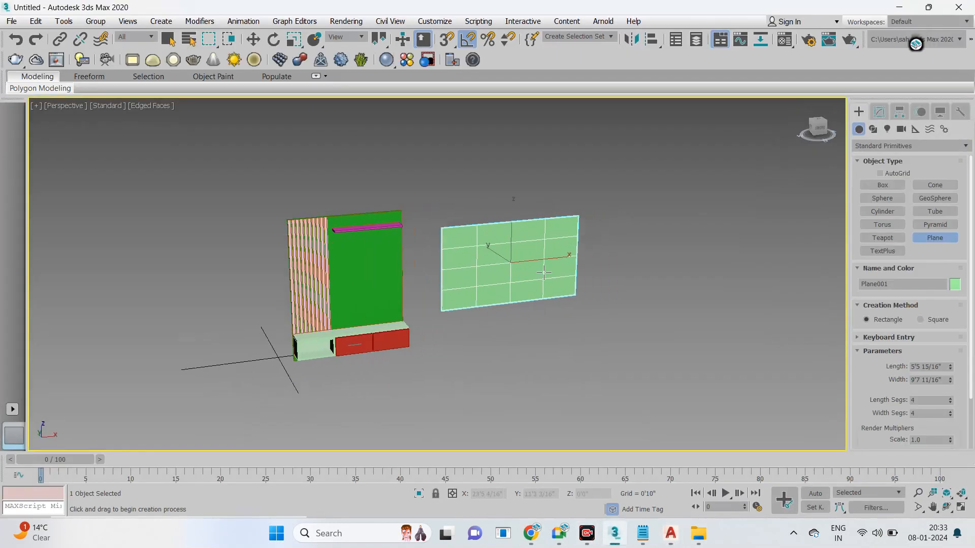
right_click(541, 270)
key("w")
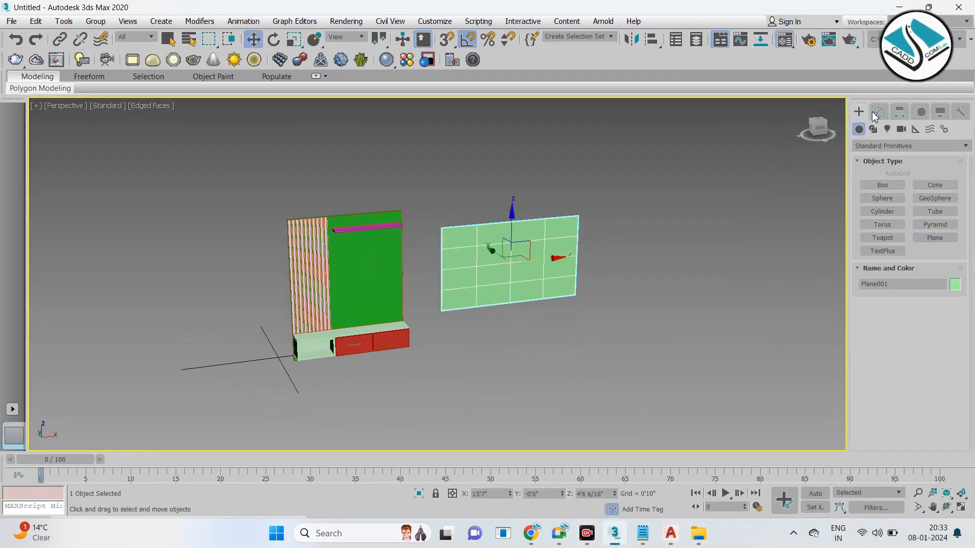
Step: Load the Desktop image 61SwdoJ2JaL as a Bitmap in the diffuse map of the first VRayMtl material
key("m")
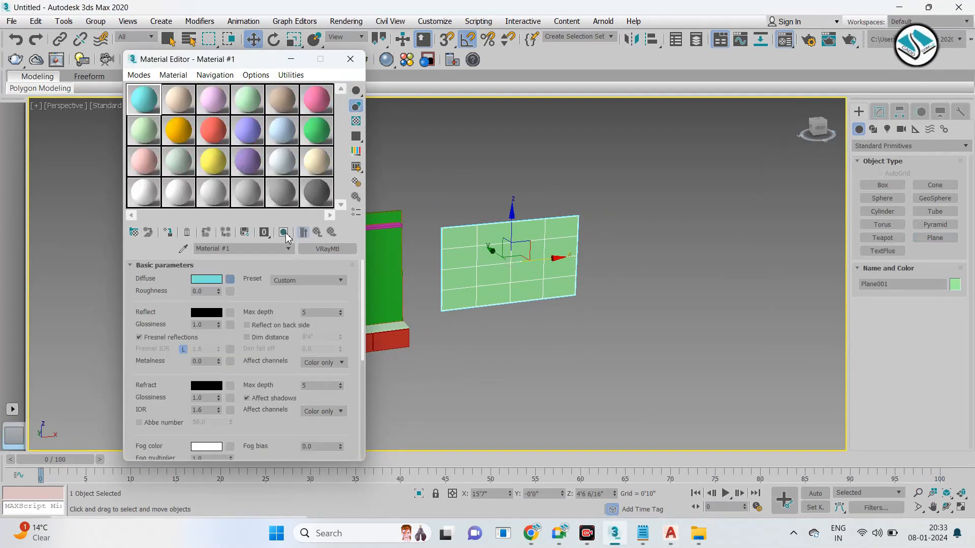
left_click(327, 249)
scroll(407, 282, "down", 15)
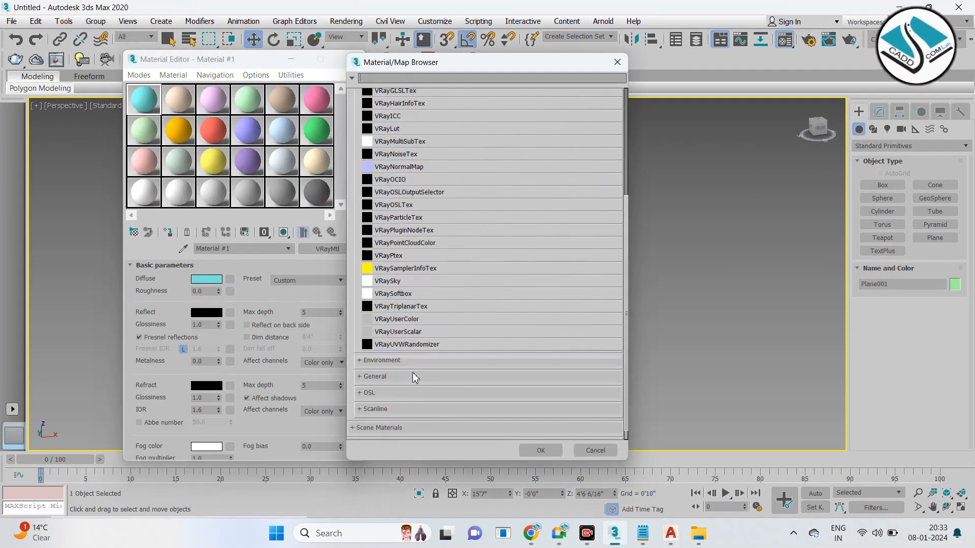
left_click(417, 363)
scroll(417, 363, "down", 2)
double_click(412, 352)
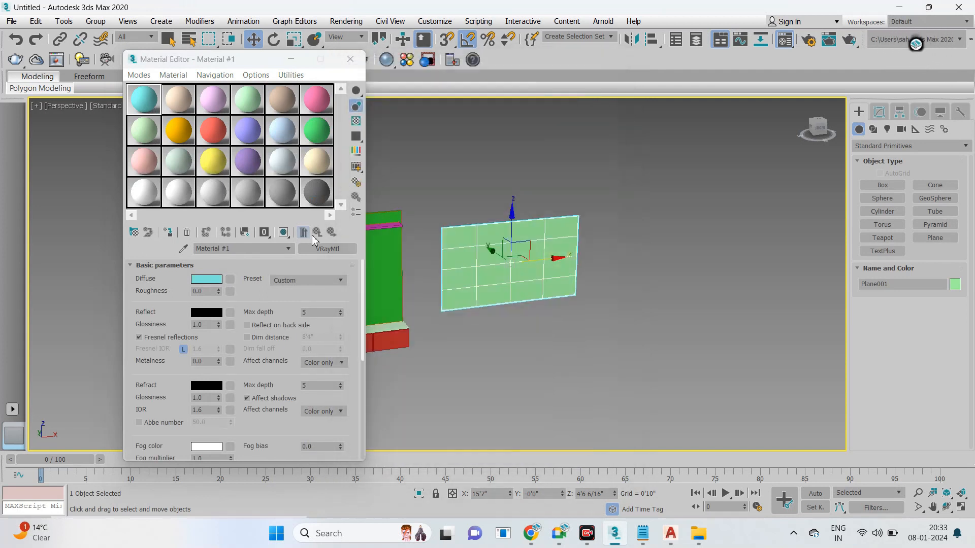
left_click(152, 125)
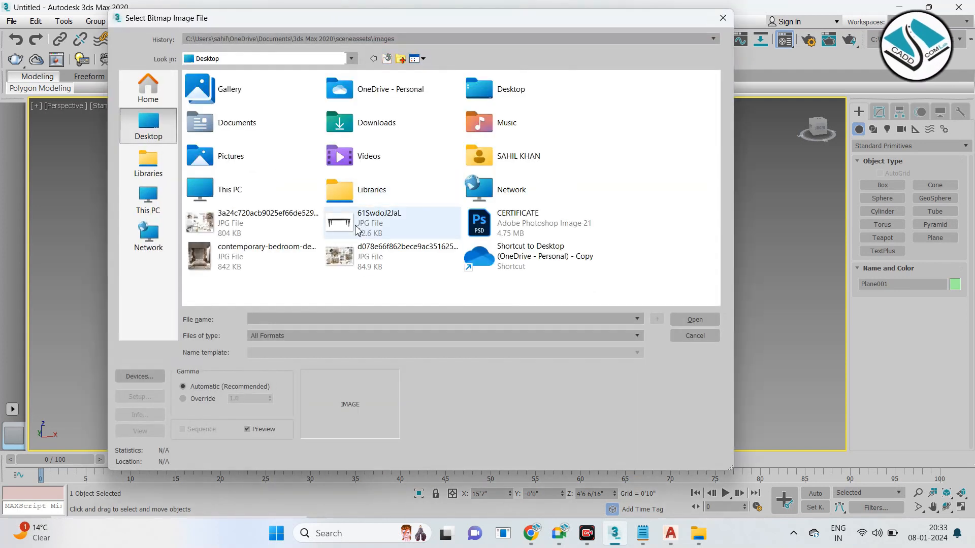
double_click(402, 229)
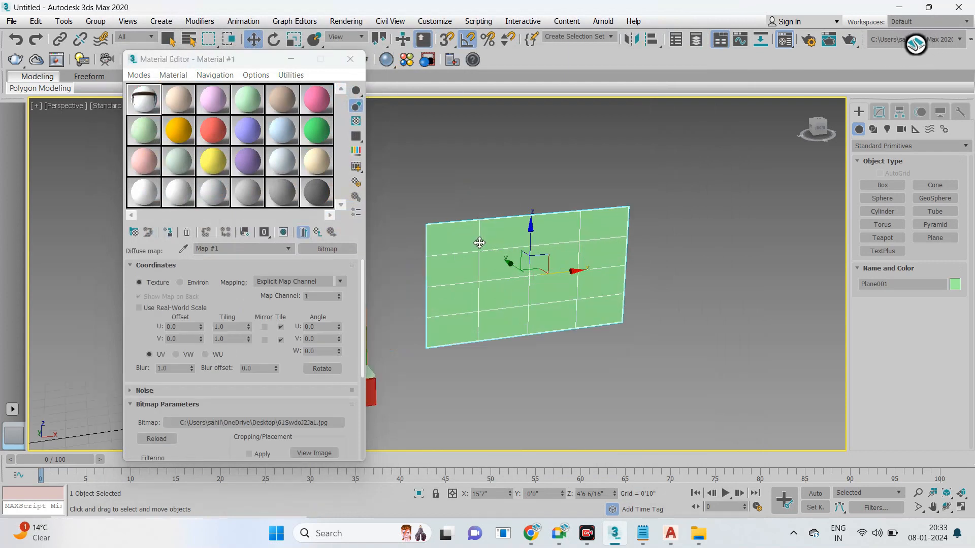
Step: Display the table image material on the plane in the viewport and close the Material Editor
left_click(285, 232)
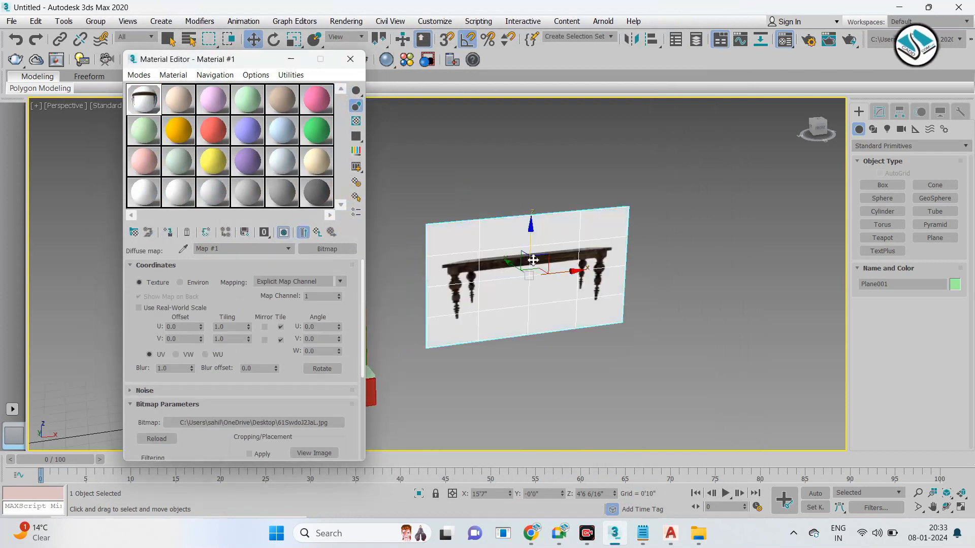
scroll(550, 258, "up", 4)
left_click(350, 59)
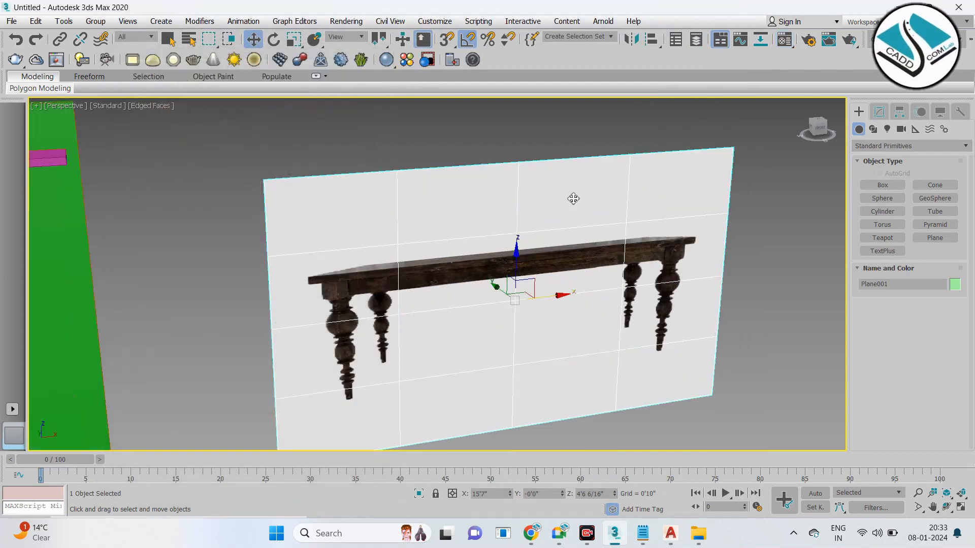
Step: Add a UVW Map modifier to the reference plane and activate its Gizmo sub-object
left_click(879, 111)
left_click(900, 147)
scroll(892, 163, "down", 15)
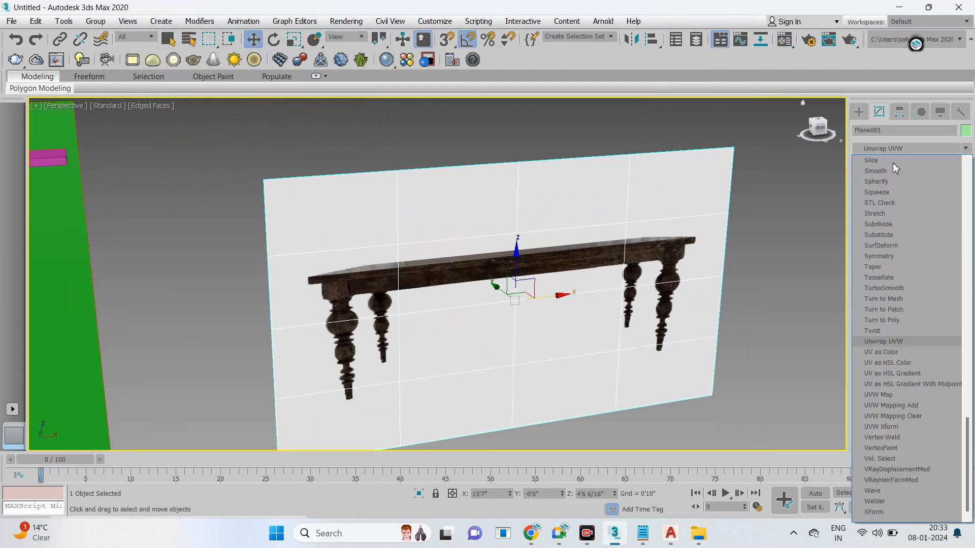
left_click(894, 394)
left_click(871, 162)
left_click(901, 173)
Step: Set the UVW Map to Box mapping with length 8'11 7/16" and width 10'9 9/16"
scroll(935, 355, "down", 2)
left_click_drag(925, 347, 925, 317)
left_click_drag(925, 358, 919, 319)
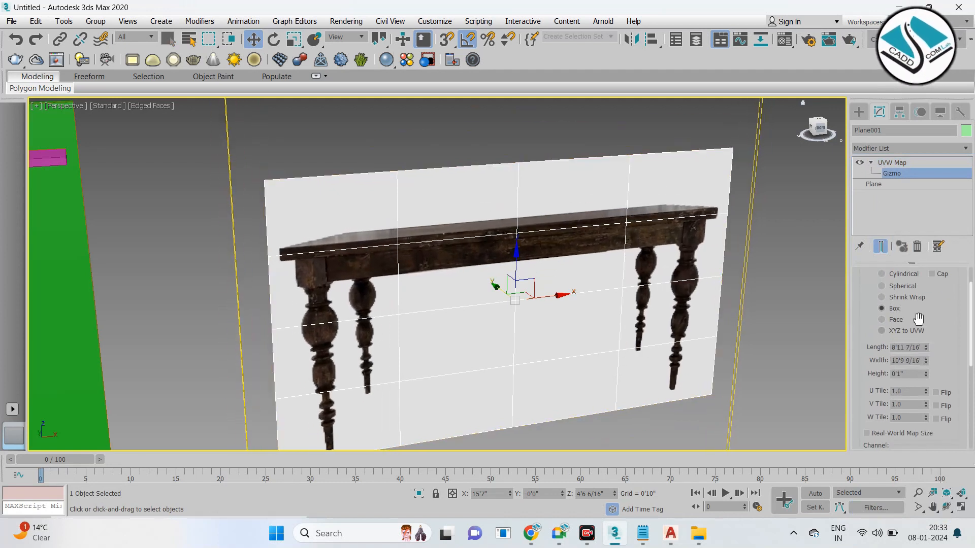
Step: Maximize the Front view on the reference plane and set its shading to Facets
left_click(858, 112)
key("alt+w")
right_click(736, 168)
key("alt+w")
middle_click_drag(568, 236, 548, 237)
scroll(548, 239, "up", 5)
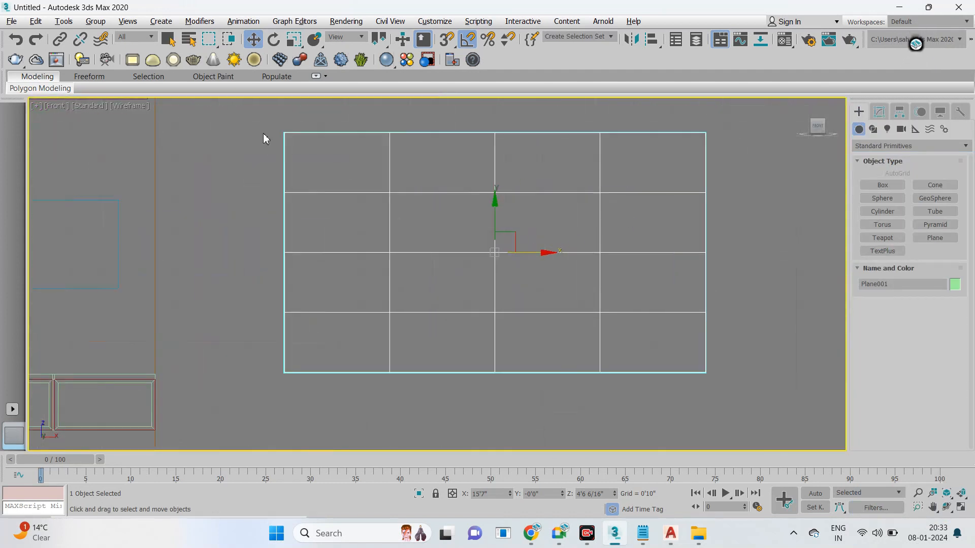
left_click(140, 107)
left_click(167, 131)
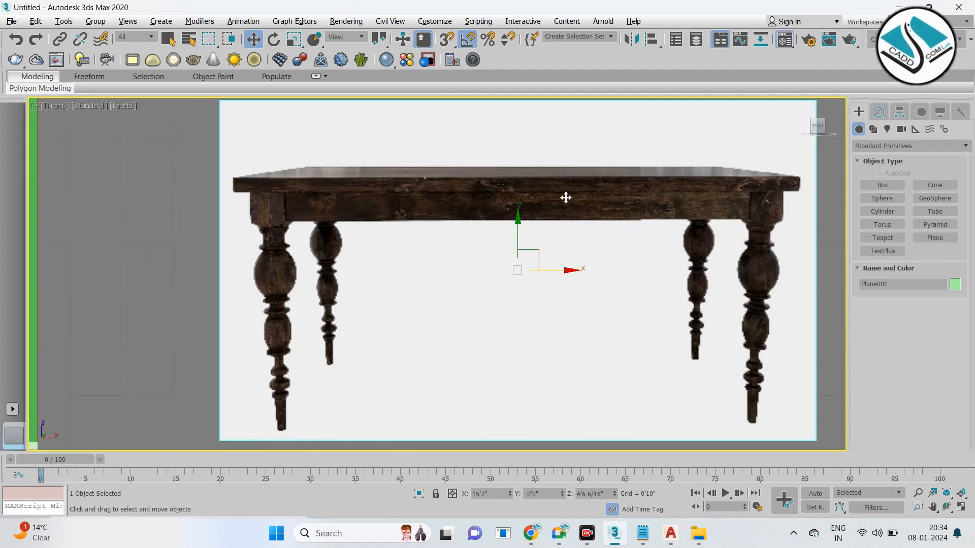
Step: Make the reference plane's material semi-transparent by setting its Refract color to grey value 127
key("m")
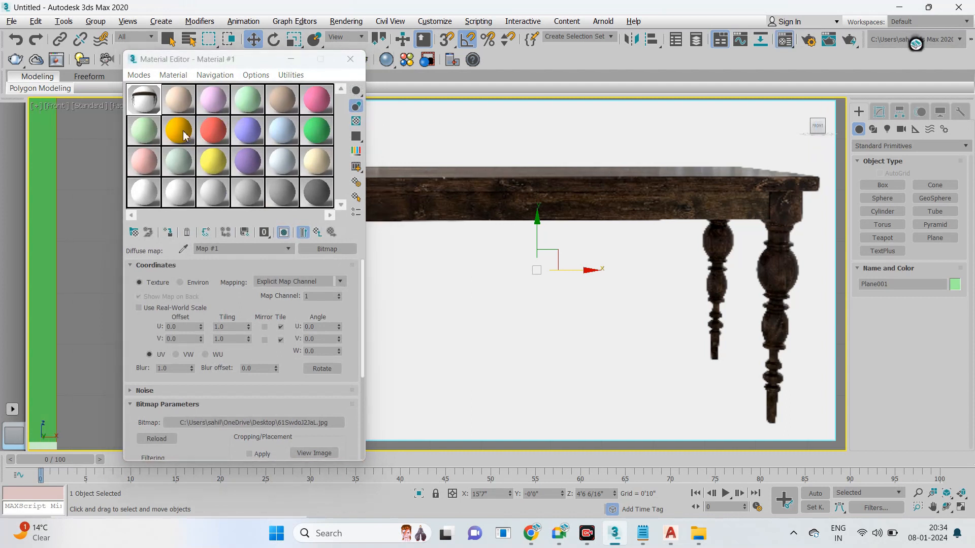
scroll(298, 315, "down", 3)
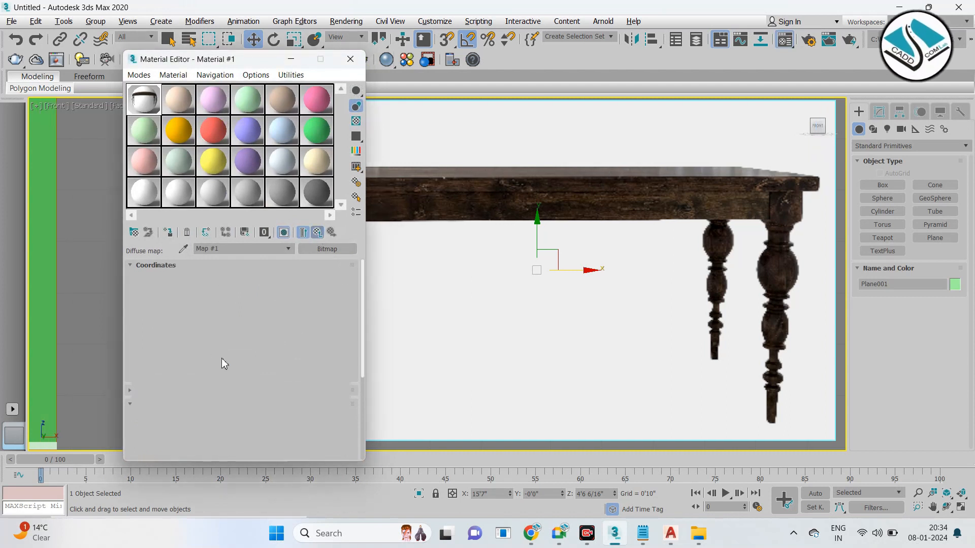
left_click_drag(157, 367, 160, 276)
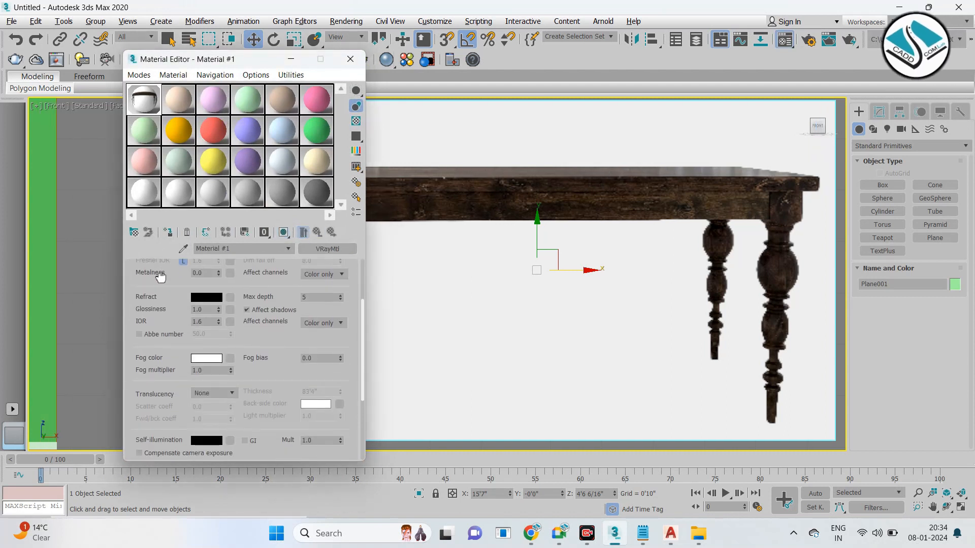
left_click(202, 299)
left_click(331, 90)
mouse_move(335, 91)
left_mouse_down()
mouse_move(335, 140)
mouse_move(335, 122)
left_mouse_up()
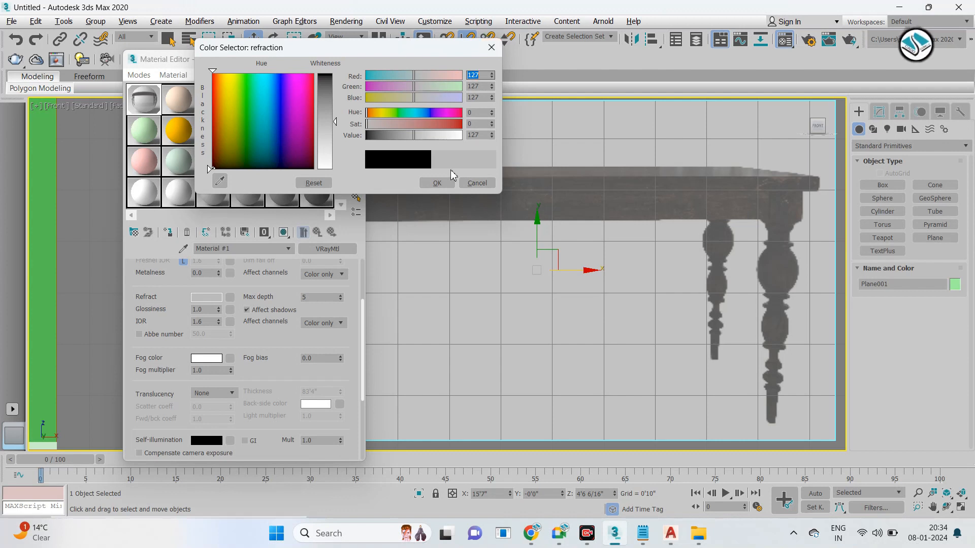
left_click(438, 186)
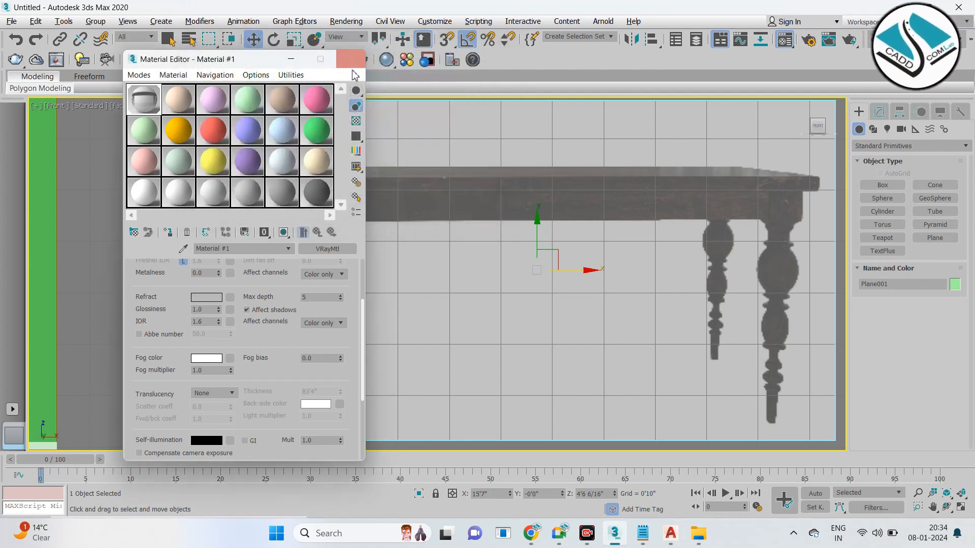
left_click(352, 65)
scroll(326, 234, "up", 5)
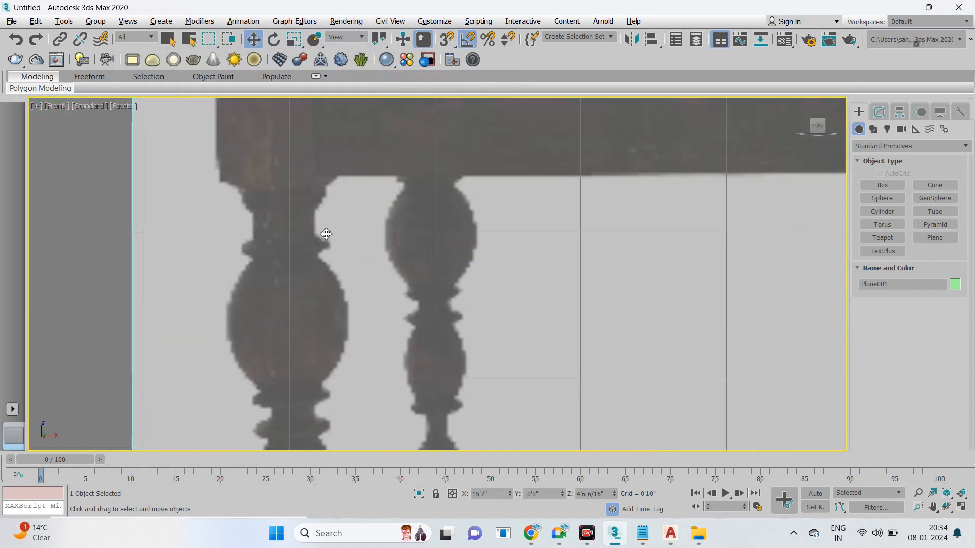
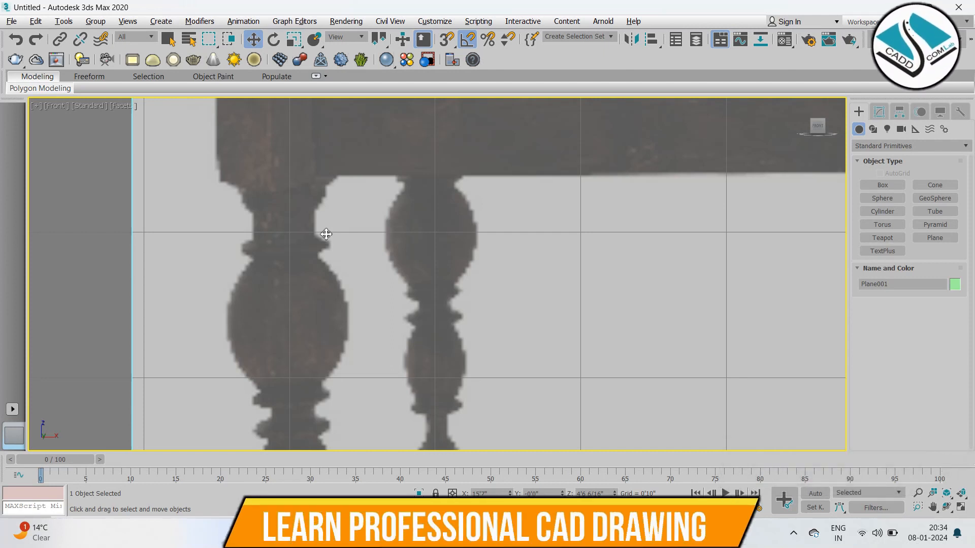
left_click(874, 129)
left_click(882, 195)
middle_click_drag(341, 175, 373, 176)
scroll(276, 183, "up", 4)
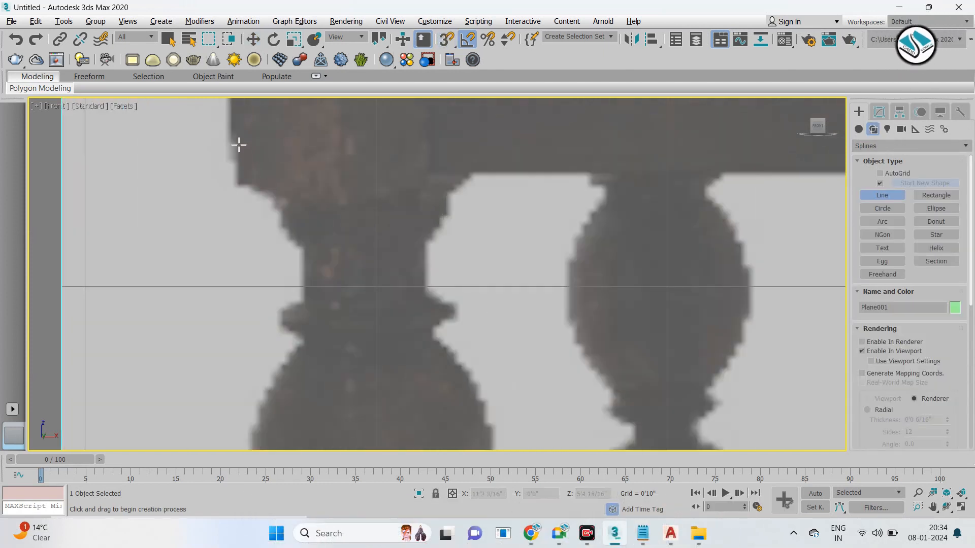
key("w")
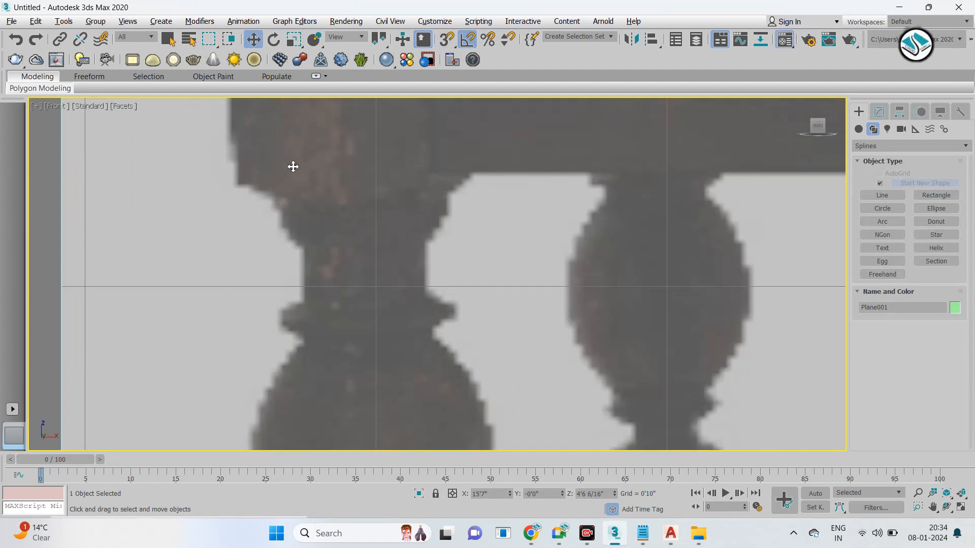
Step: Set the Refract color of the reference plane's material to grey value 64 and close the material editor
key("m")
left_click(198, 378)
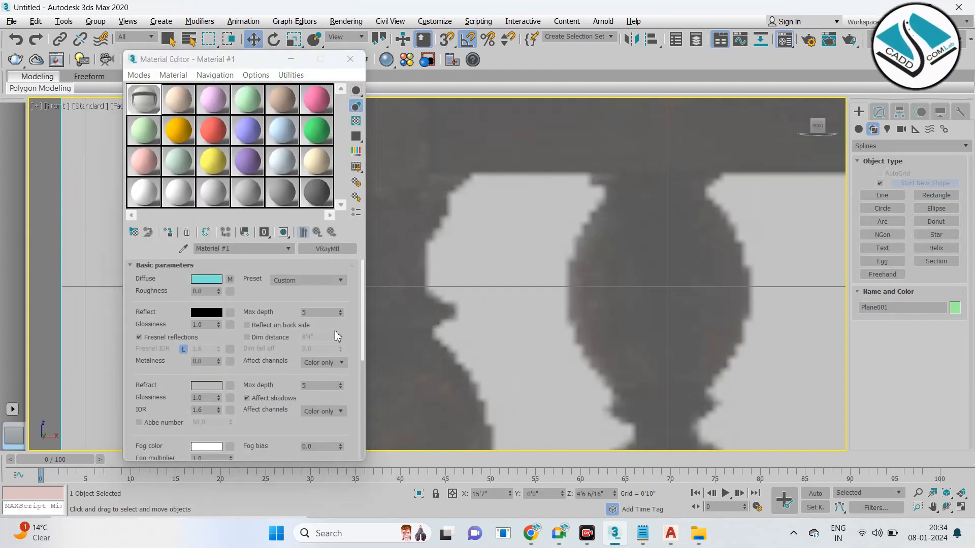
mouse_move(335, 112)
left_mouse_down()
mouse_move(334, 147)
mouse_move(335, 97)
left_mouse_up()
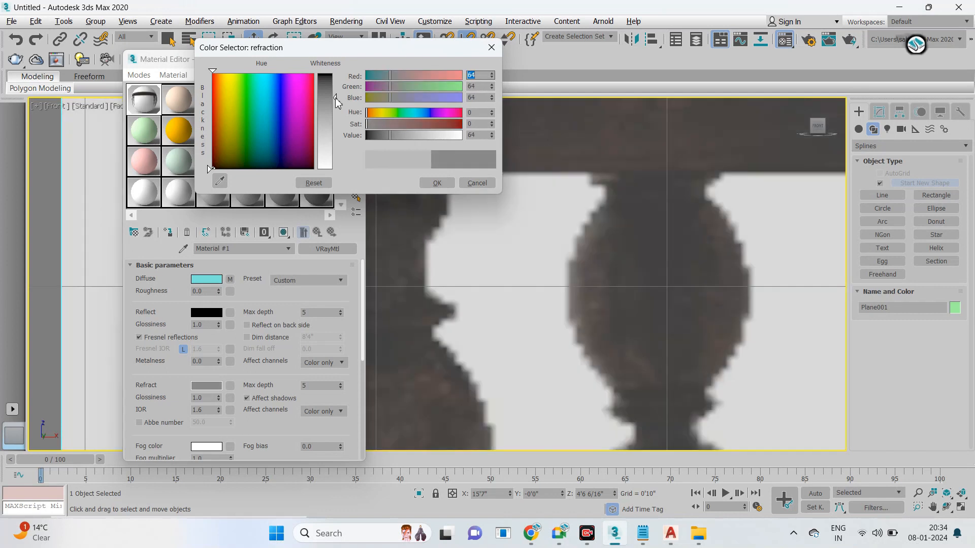
left_click(437, 183)
key("m")
Step: Activate the Line tool and set the reference plane's object color to pale yellow-orange
left_click(875, 197)
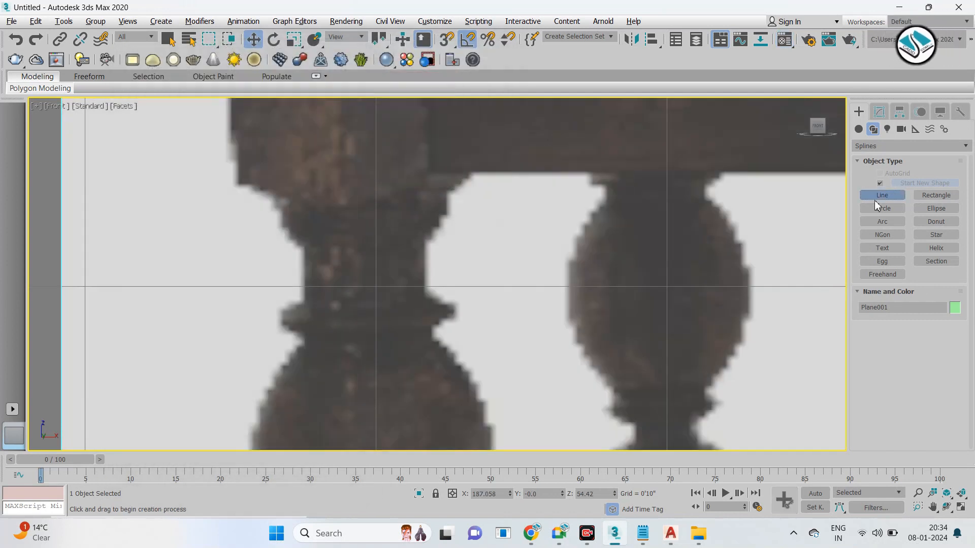
left_click(954, 307)
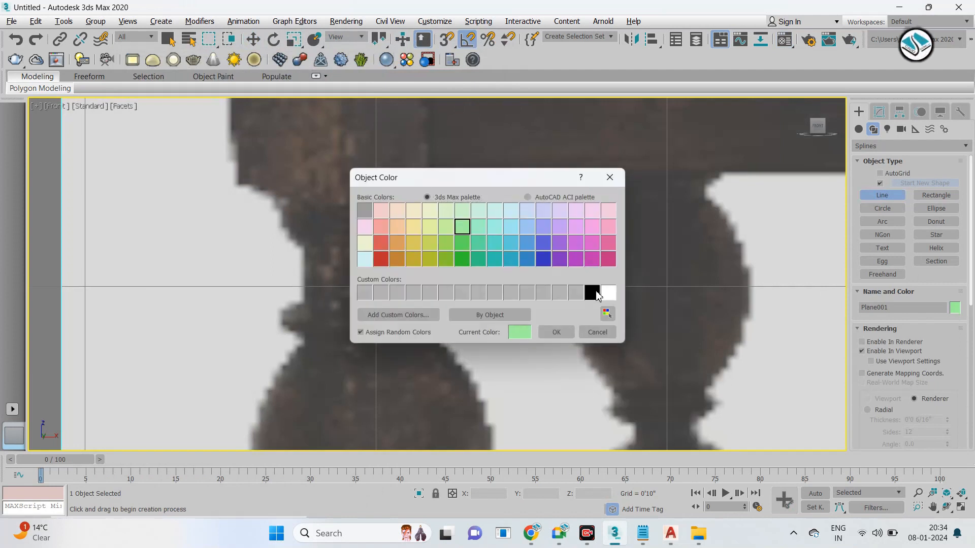
left_click(592, 293)
left_click(381, 259)
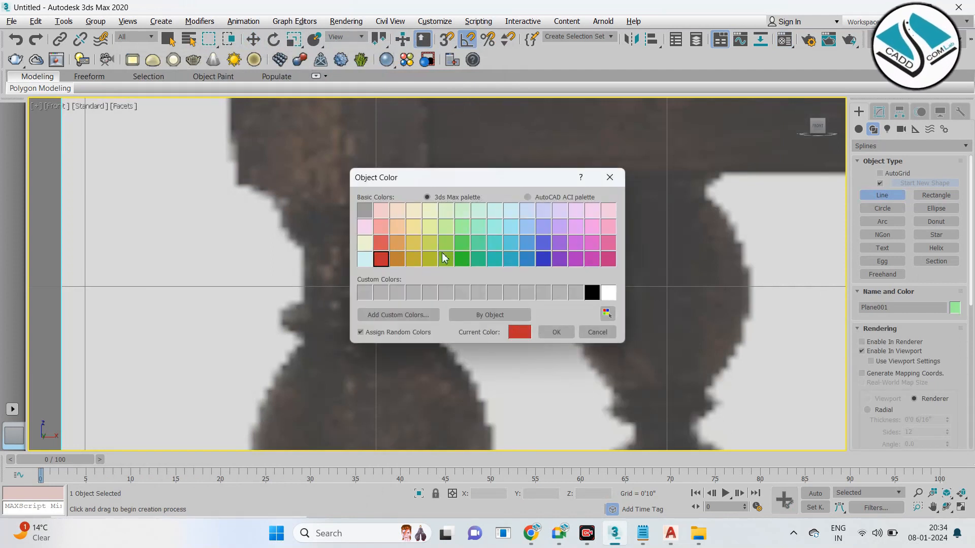
left_click(413, 227)
left_click(555, 332)
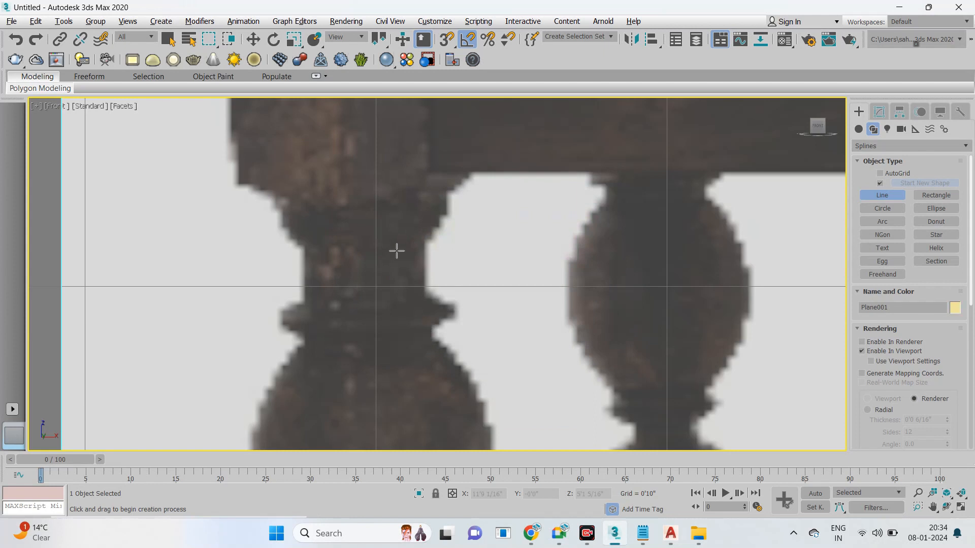
Step: Abandon the trial line at the leg's upper corner and disable Enable In Viewport for new splines
scroll(285, 247, "up", 4)
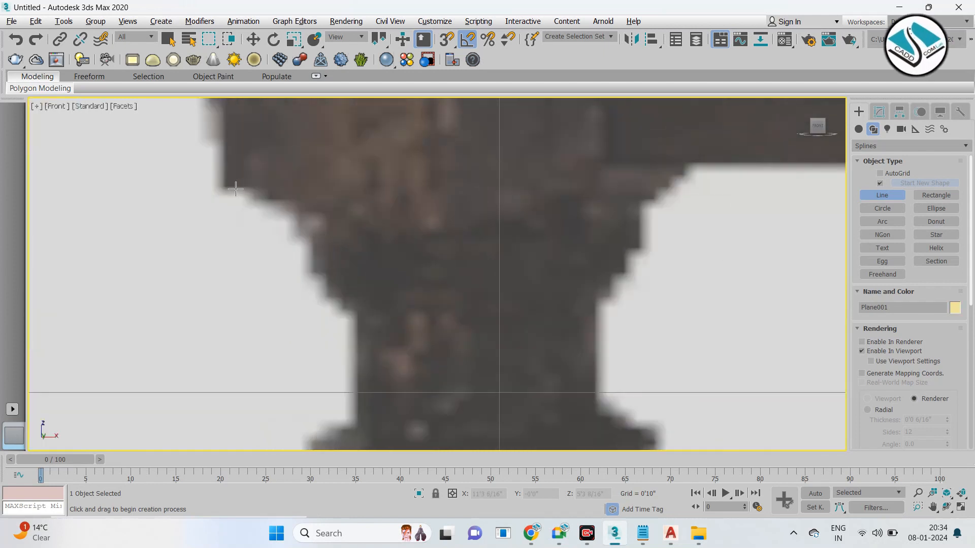
left_click(235, 189)
right_click(260, 201)
left_click(879, 351)
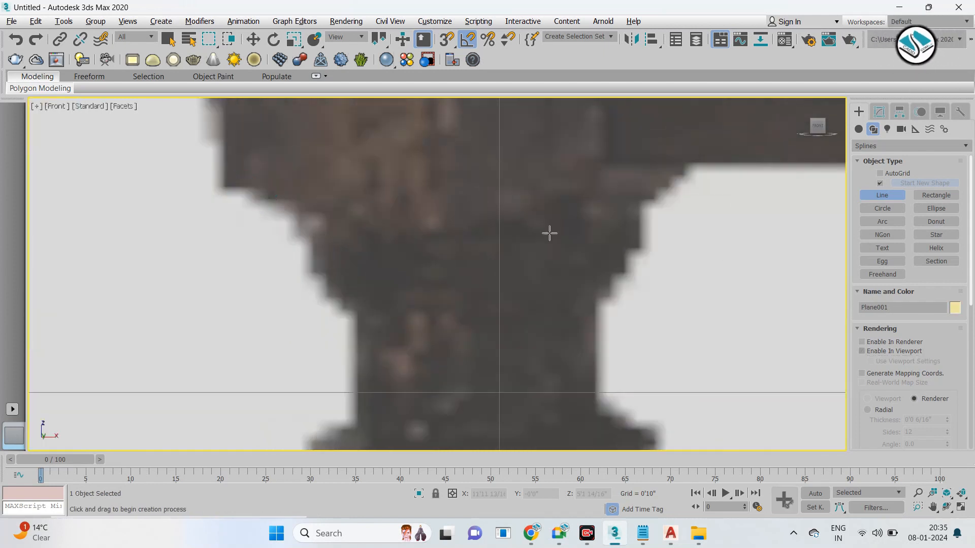
Step: Start a line at the large leg's upper left corner and trace the stepped taper down to the narrow neck
left_click(226, 183)
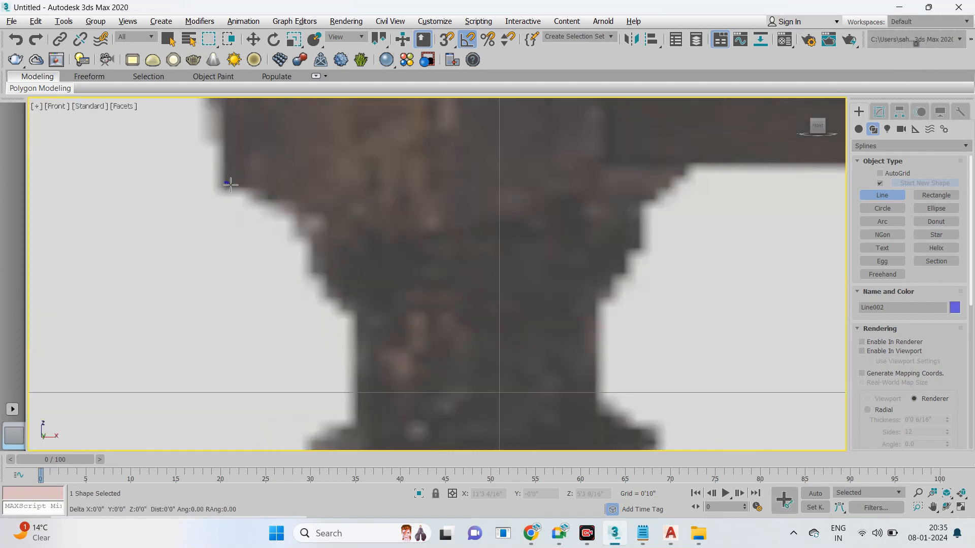
left_click(282, 196)
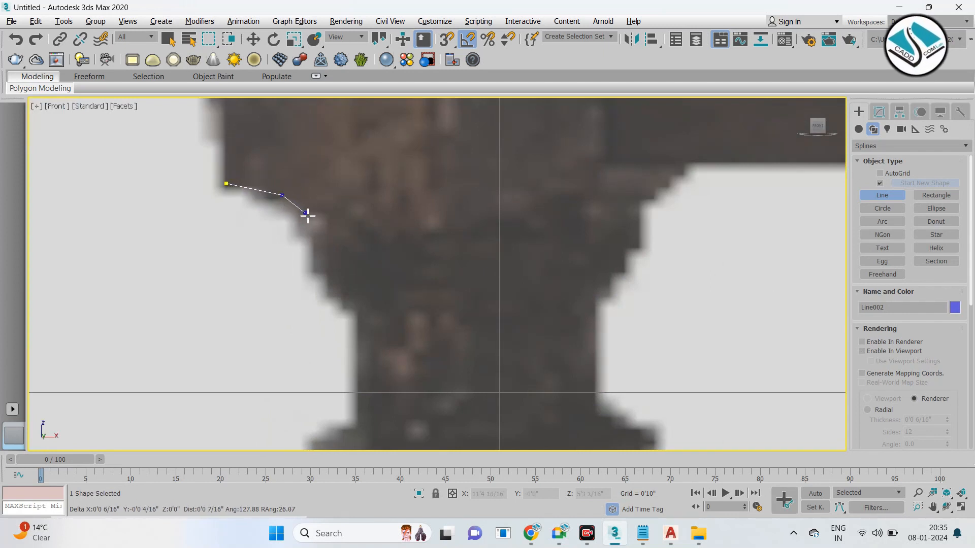
left_click(333, 234)
left_click(314, 234)
left_click(315, 269)
left_click(333, 270)
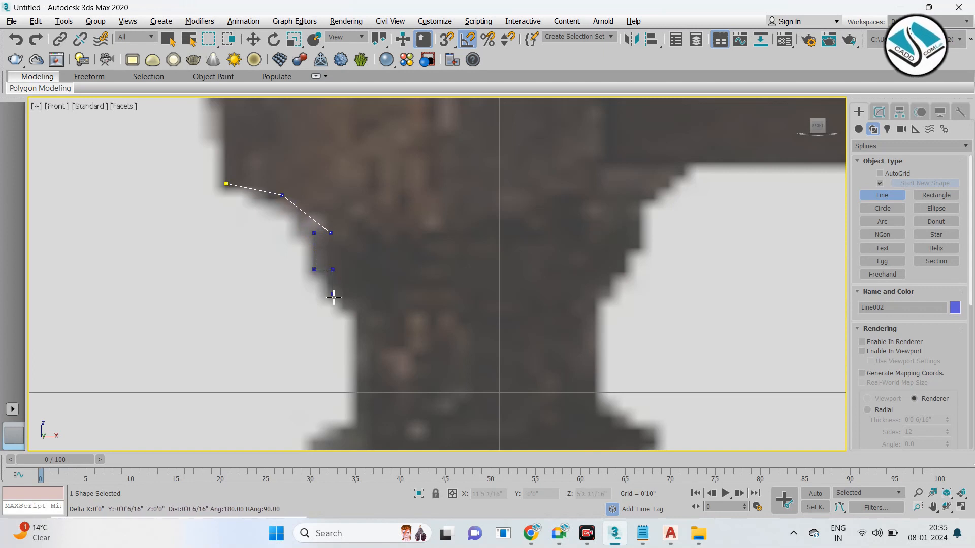
left_click(339, 307)
left_click(359, 308)
Step: Continue the line down the left side of the large leg's neck and around the ring above the bulb
scroll(364, 122, "down", 3)
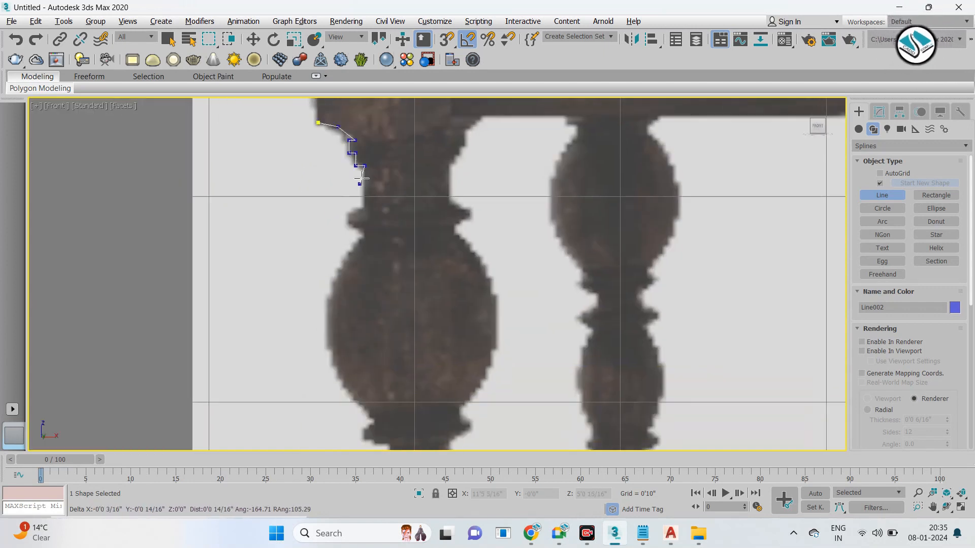
scroll(361, 176, "up", 3)
left_click(373, 263)
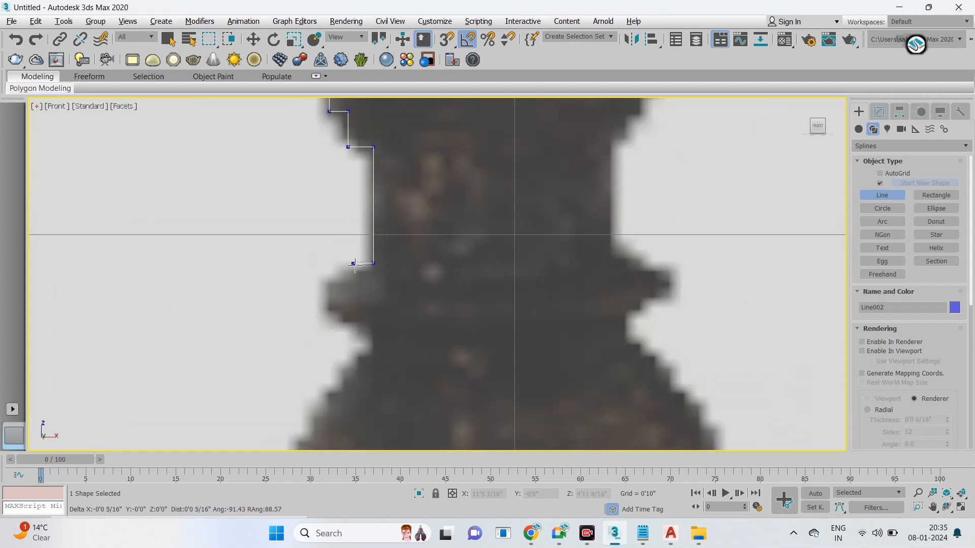
left_click(325, 278)
left_click(325, 307)
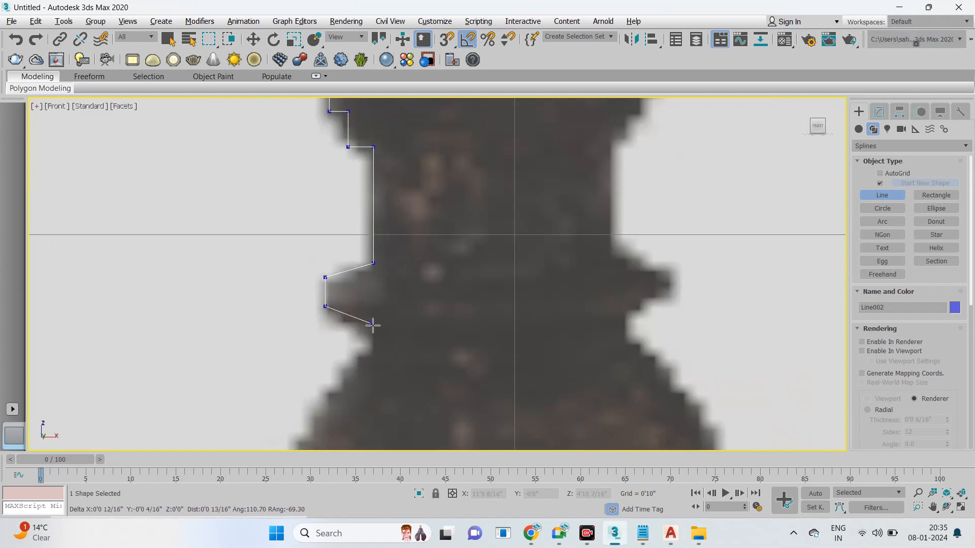
left_click(376, 357)
Step: Continue the line with straight segments along the left outline of the large leg's bulb to its lower end
scroll(365, 336, "down", 3)
middle_click_drag(370, 221, 370, 131)
middle_click_drag(361, 254, 361, 198)
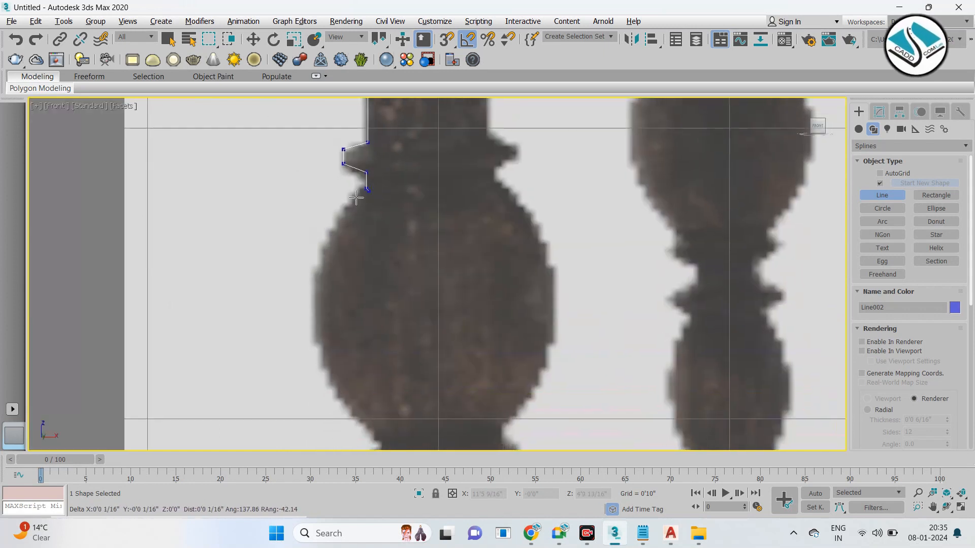
scroll(331, 223, "up", 3)
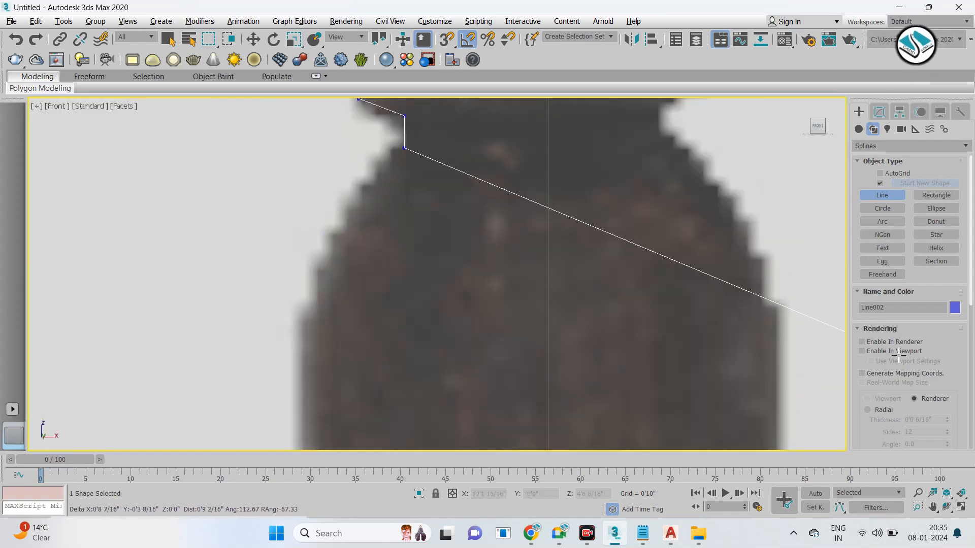
scroll(357, 183, "down", 3)
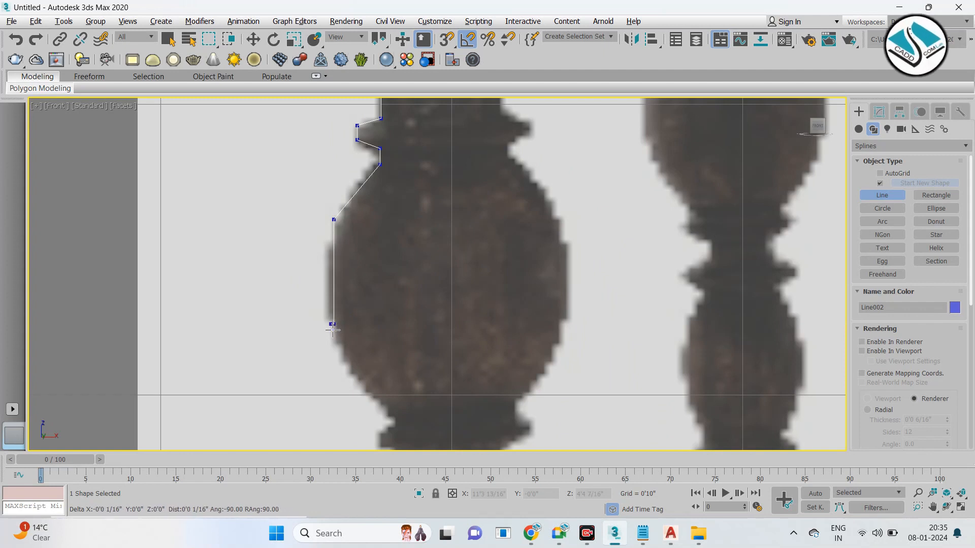
left_click(391, 415)
scroll(399, 368, "up", 1)
middle_click_drag(401, 367, 392, 210)
scroll(391, 204, "down", 1)
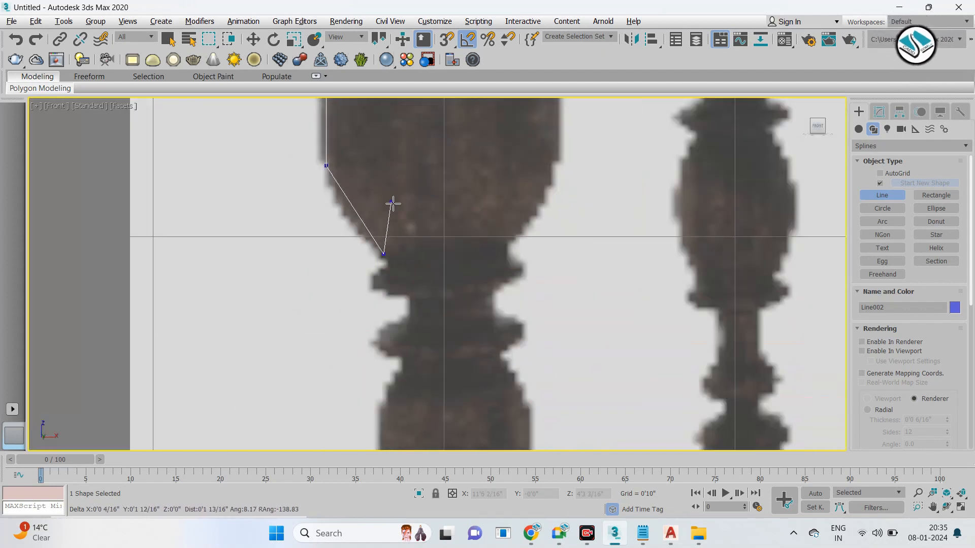
Step: Trace the post's left edge with the Line tool through the two collars beneath the upper bulge of the reference image
scroll(393, 269, "up", 4)
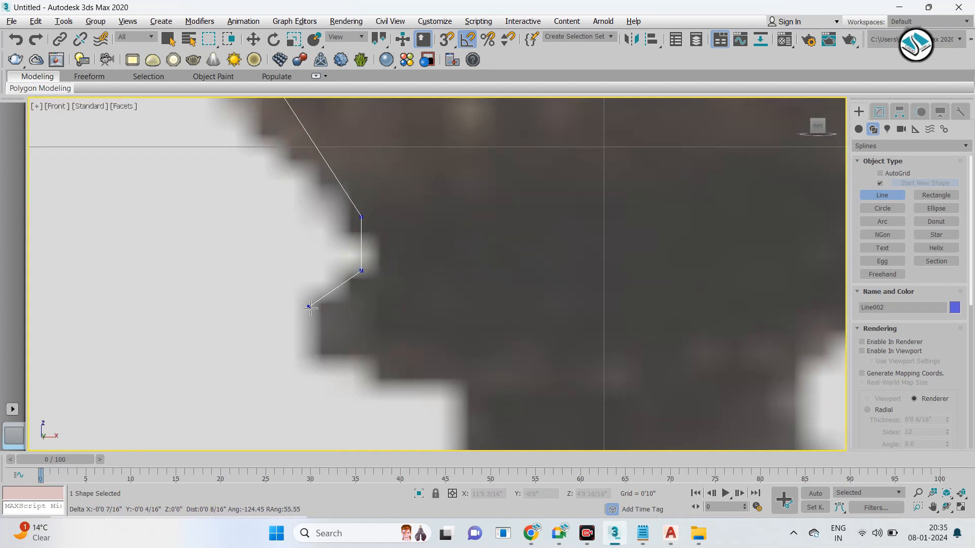
left_click(316, 354, "shift")
left_click_drag(459, 386, 445, 378)
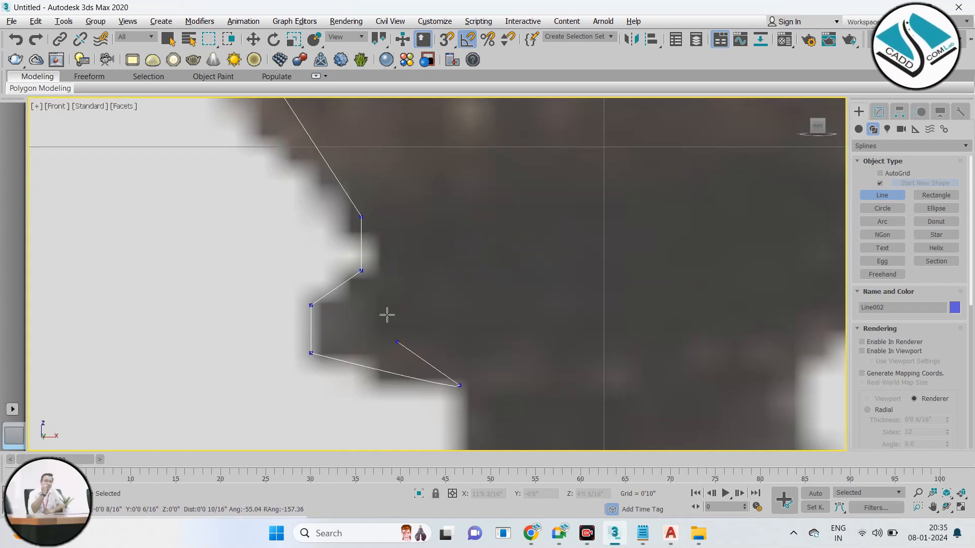
scroll(387, 315, "down", 3)
middle_click_drag(390, 315, 387, 146)
scroll(388, 206, "up", 3)
left_click(453, 235)
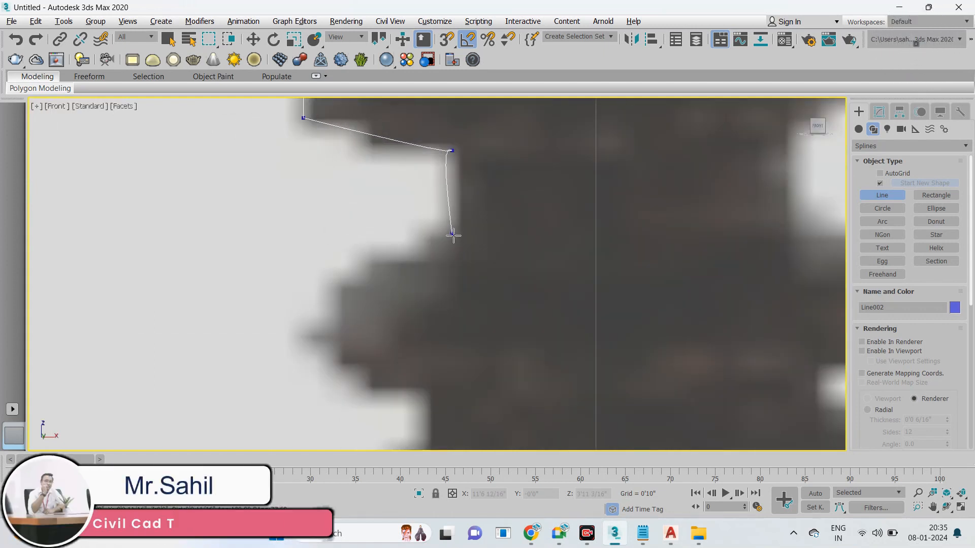
left_click(336, 344)
middle_click_drag(341, 346, 411, 257)
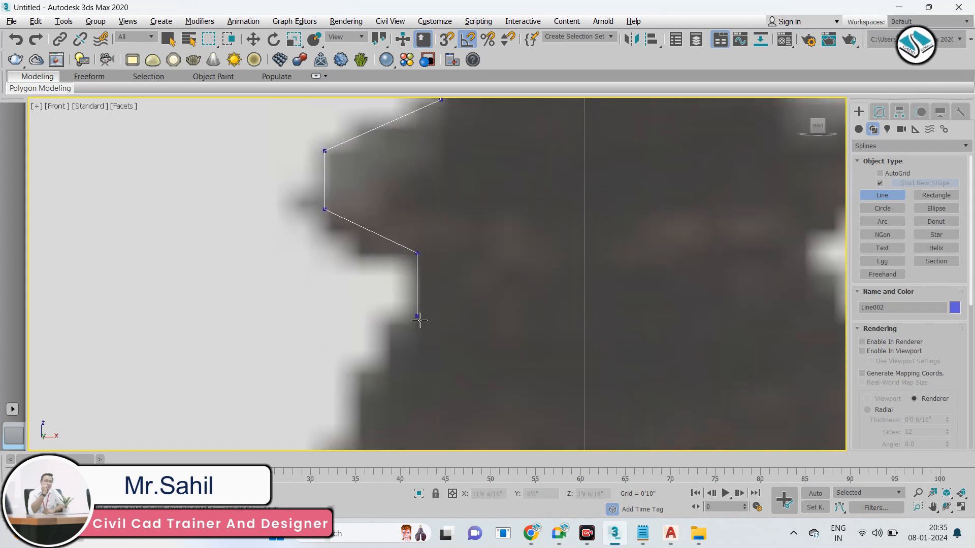
Step: Continue the profile line from the neck below the second collar along the left edge of the middle bulge
left_click_drag(419, 320, 406, 284)
scroll(396, 230, "down", 3)
scroll(383, 272, "up", 2)
middle_click_drag(369, 271, 363, 231)
left_click(365, 300)
scroll(376, 215, "down", 3)
scroll(376, 218, "down", 1)
scroll(372, 302, "up", 4)
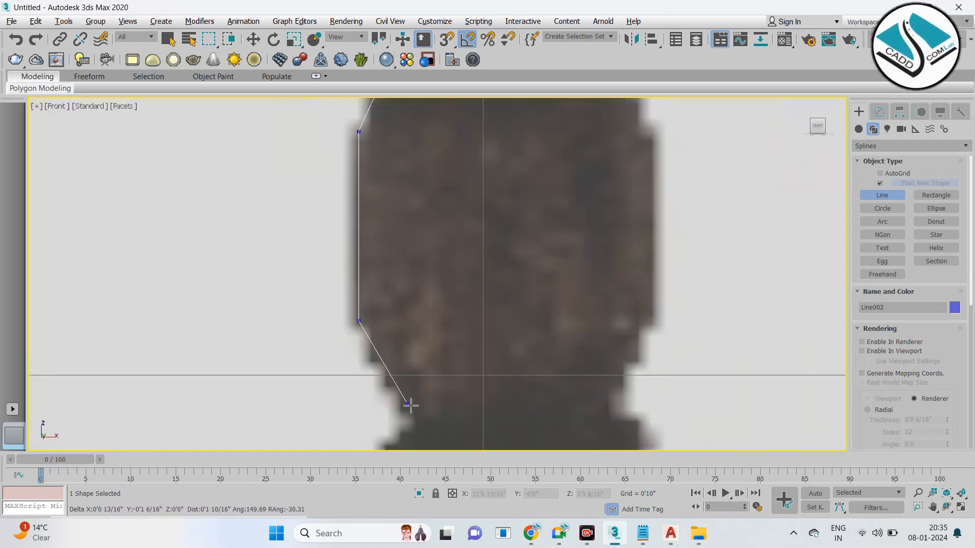
Step: Trace the collar below the middle bulge, the narrow shaft and the stacked rings beneath it
middle_click_drag(411, 378, 436, 180)
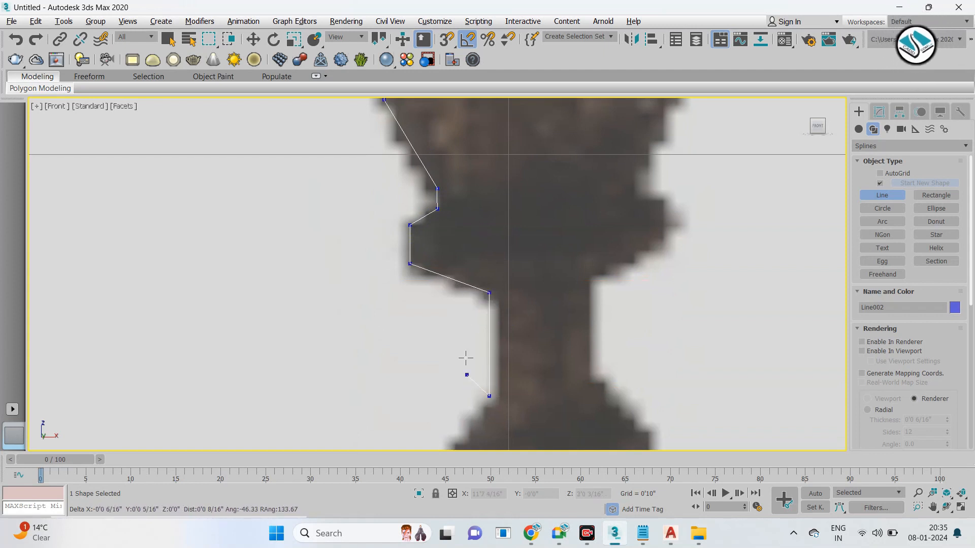
middle_click_drag(465, 359, 391, 180)
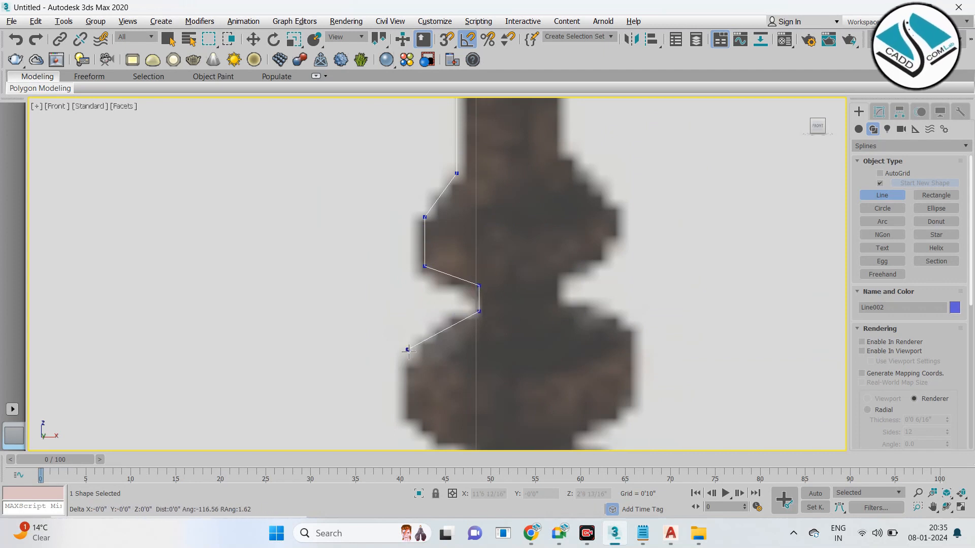
middle_click_drag(409, 352, 387, 228)
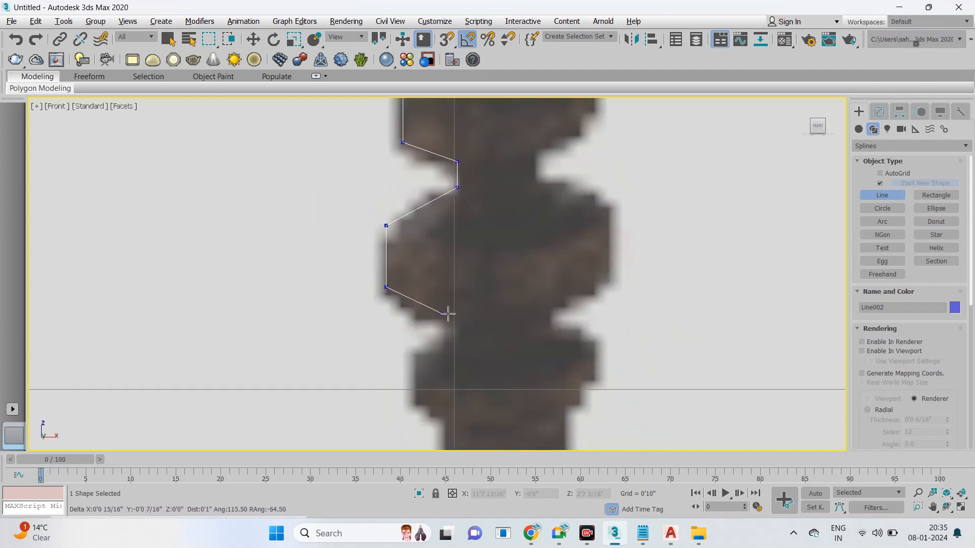
left_click_drag(455, 343, 437, 325, "shift")
left_click(417, 353)
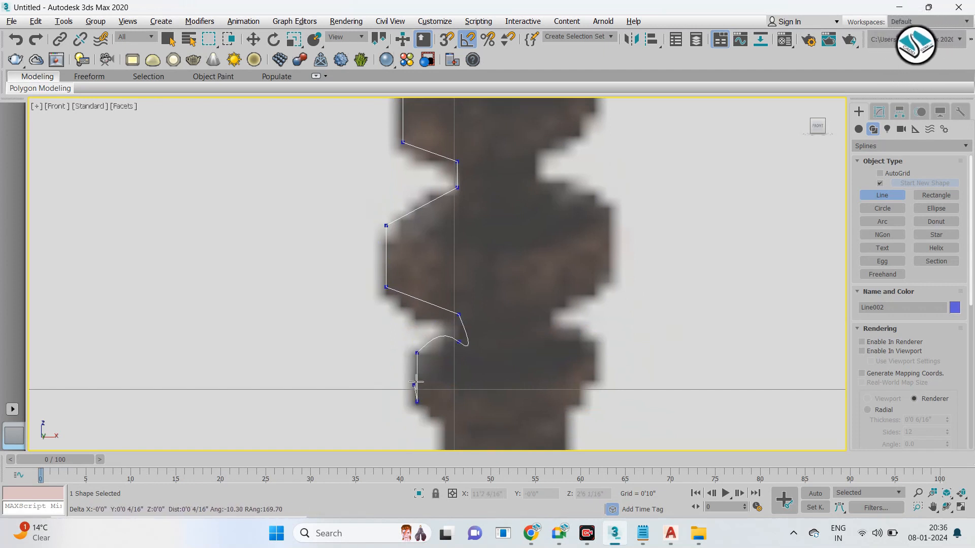
Step: Trace the lowest ring and the straight leg, close off along the foot to its middle, and end the line
middle_click_drag(415, 382, 388, 219)
left_click(416, 256)
scroll(412, 284, "down", 3)
scroll(414, 219, "up", 2)
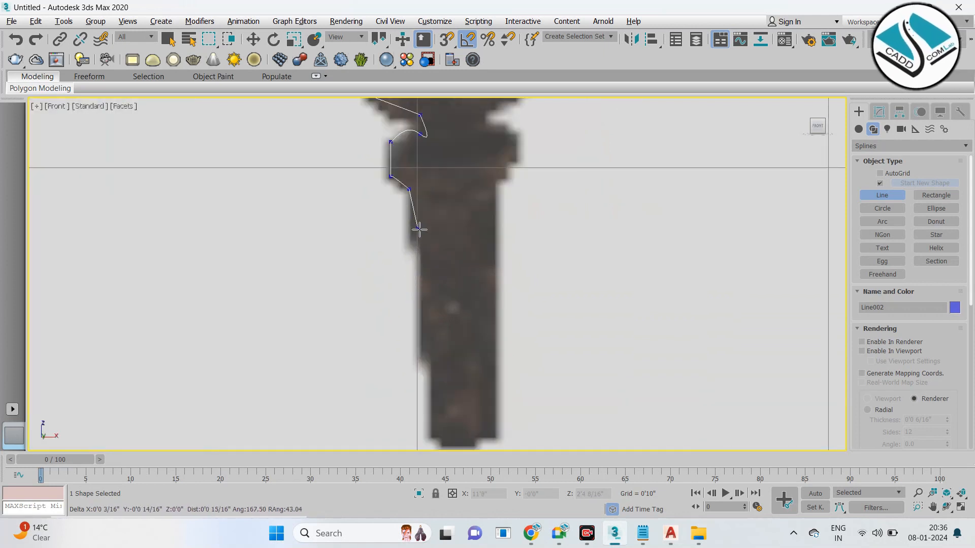
left_click(425, 189)
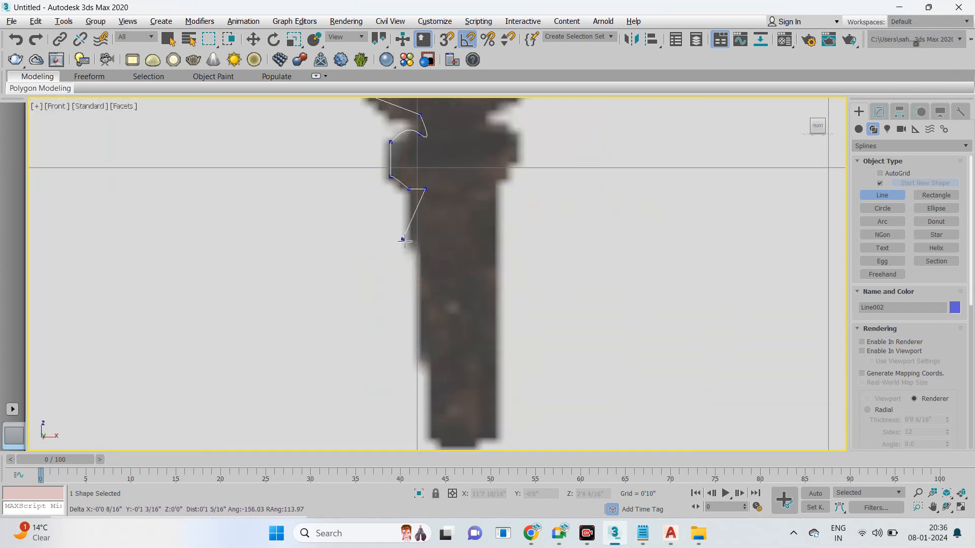
scroll(404, 241, "down", 3)
scroll(410, 312, "up", 3)
left_click(417, 370, "shift")
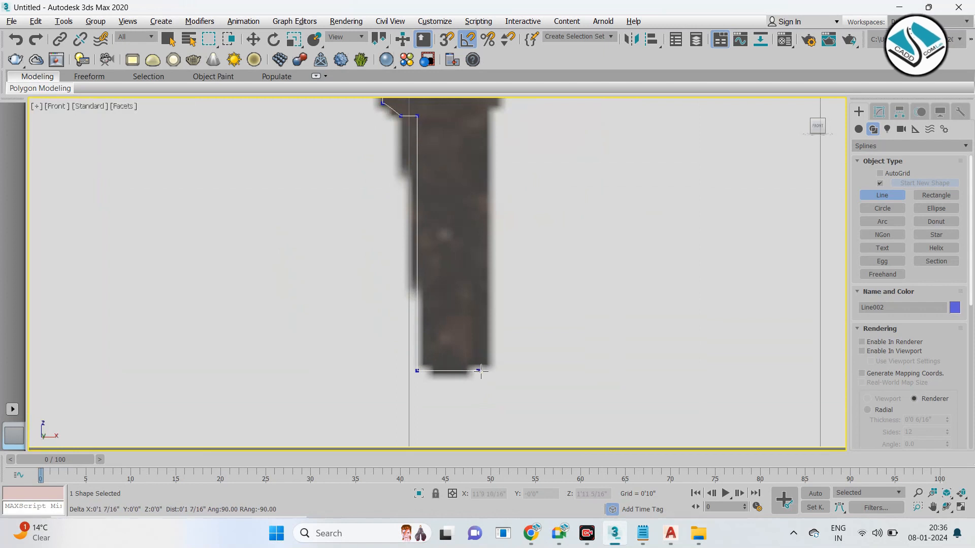
left_click(459, 369, "shift")
right_click(459, 369)
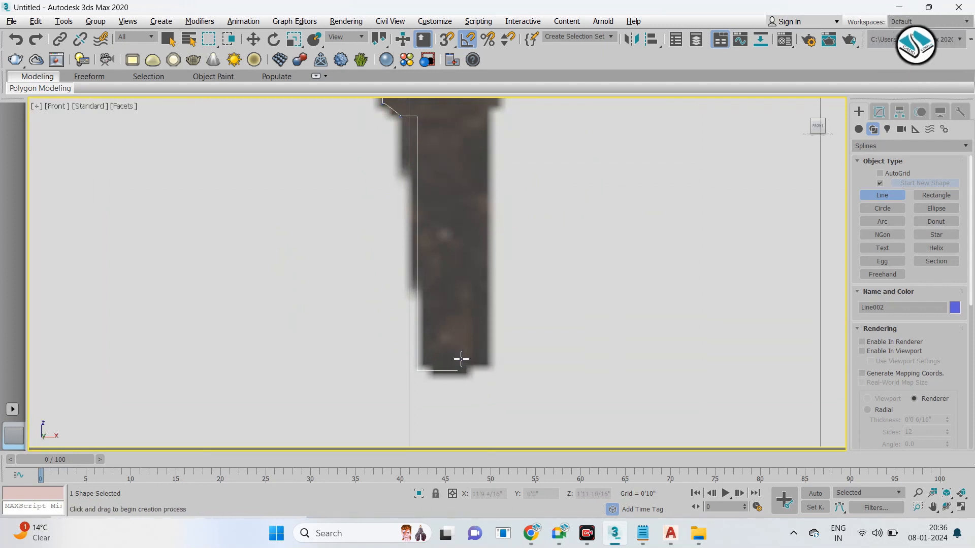
Step: At vertex level, move the second vertex from the profile's upper end slightly up and to the right
scroll(459, 343, "down", 5)
scroll(441, 147, "up", 8)
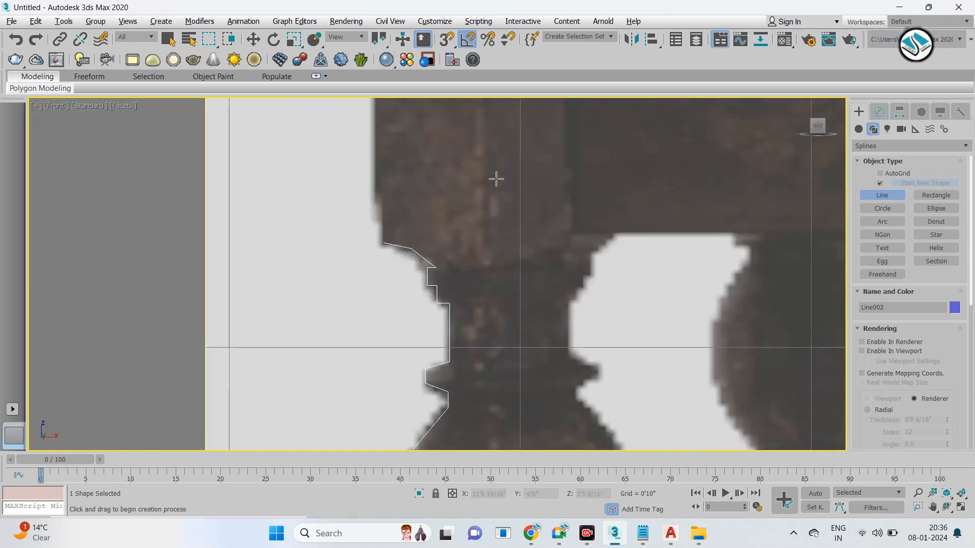
left_click(879, 113)
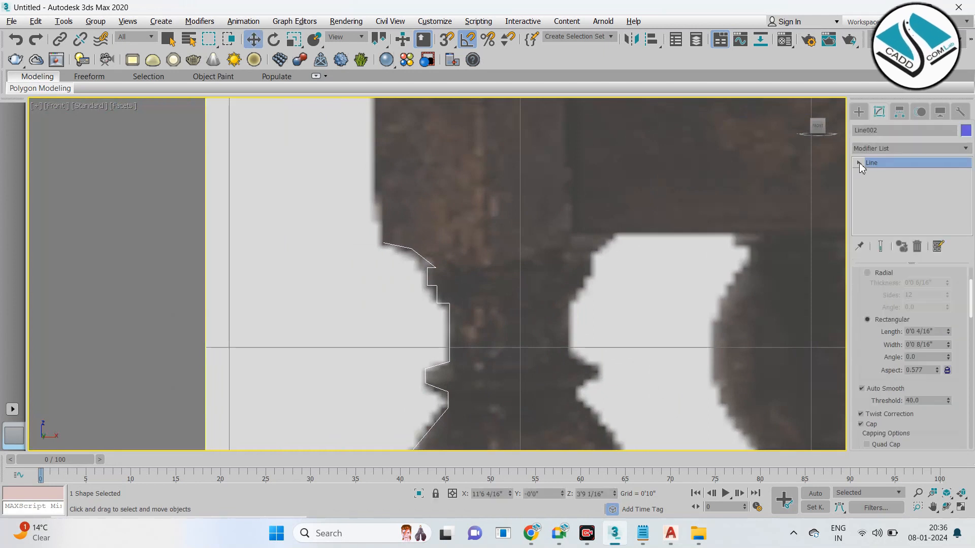
left_click(858, 163)
left_click(880, 173)
scroll(416, 243, "up", 4)
left_click(399, 272)
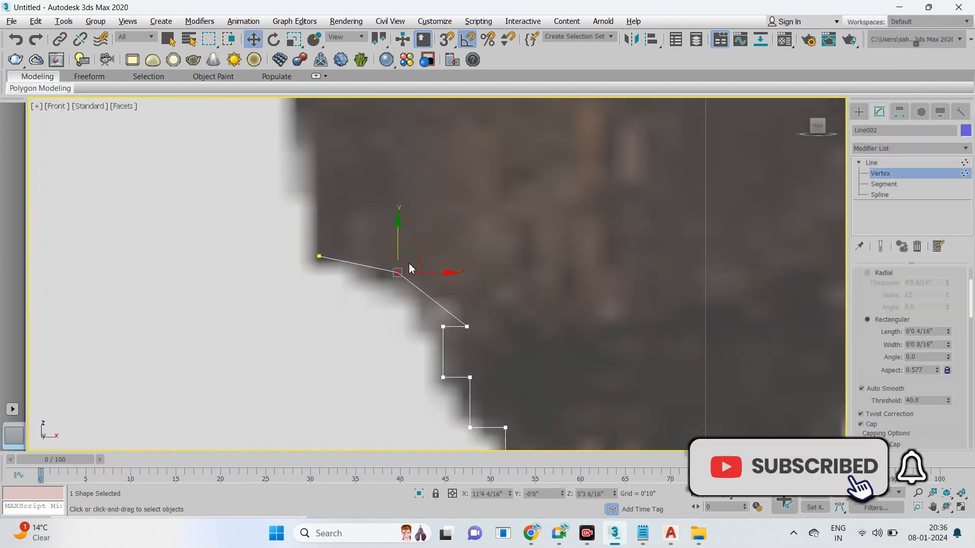
left_click_drag(412, 256, 418, 249)
Step: Fillet the two outer corners of the ring above the upper bulge into a rounded edge
scroll(870, 311, "up", 5)
scroll(878, 335, "down", 4)
scroll(882, 364, "down", 1)
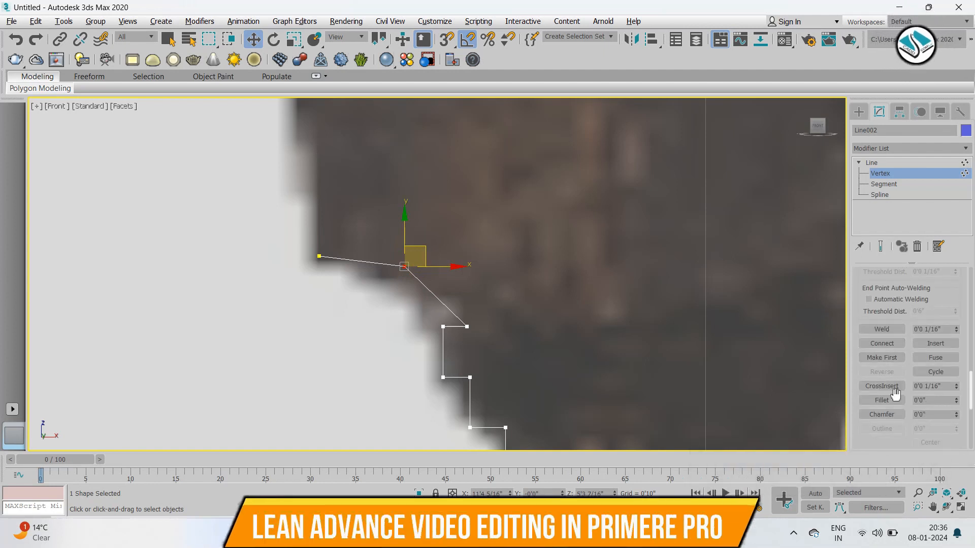
left_click(882, 400)
mouse_move(441, 283)
middle_mouse_down()
mouse_move(443, 268)
mouse_move(407, 330)
middle_mouse_up()
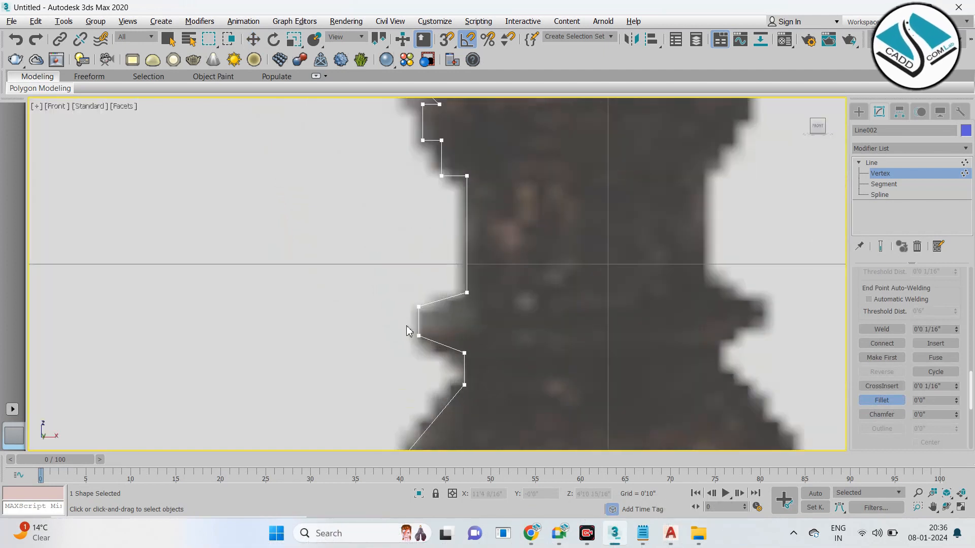
scroll(406, 329, "up", 3)
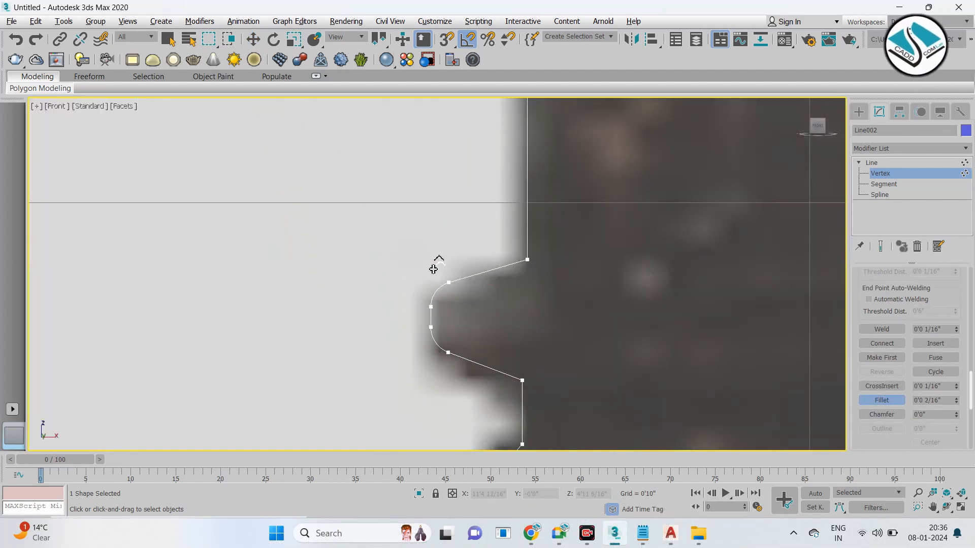
mouse_move(440, 264)
middle_mouse_down()
mouse_move(498, 285)
mouse_move(471, 262)
middle_mouse_up()
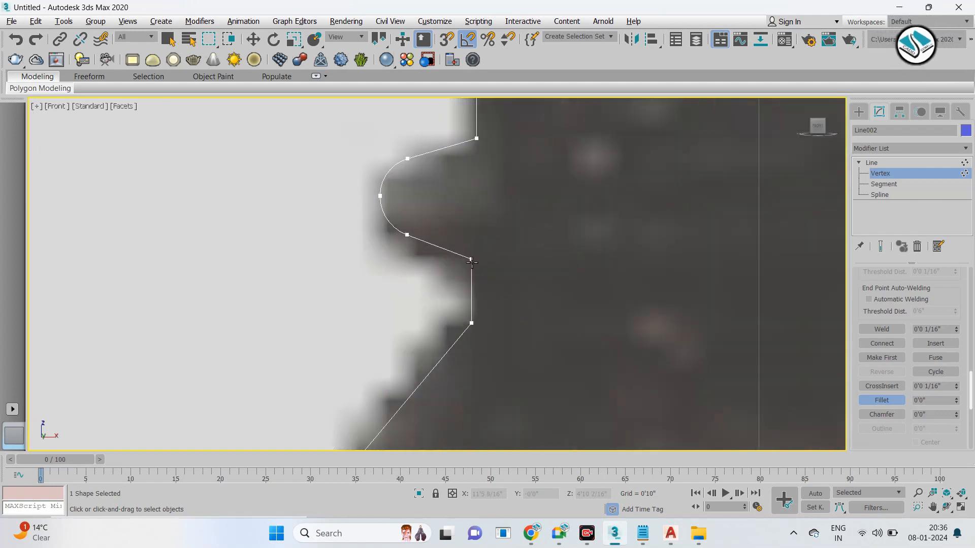
mouse_move(472, 334)
middle_mouse_down()
mouse_move(435, 274)
mouse_move(431, 211)
middle_mouse_up()
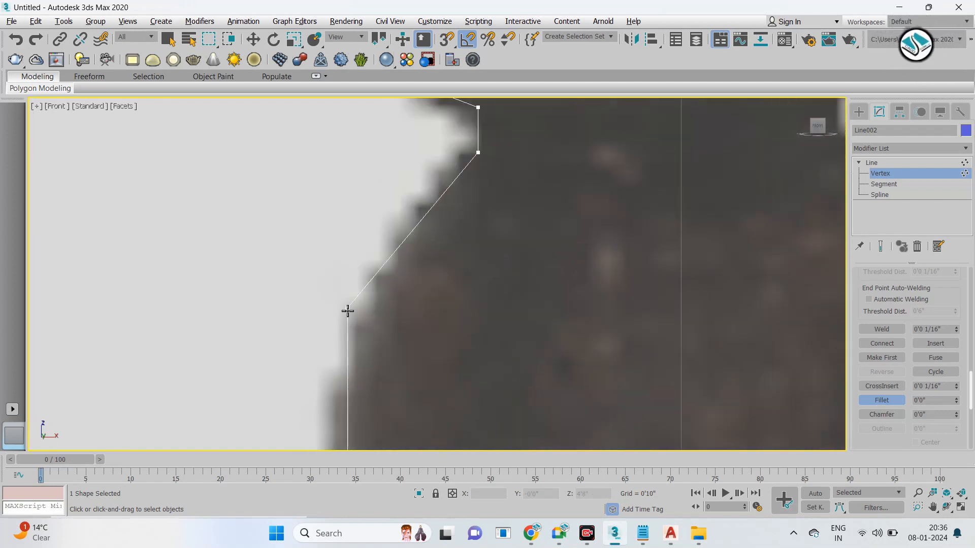
Step: Fillet the upper bulge's shoulder, the neck below it and the outer corners of the first collar
scroll(384, 198, "down", 4)
scroll(407, 300, "up", 5)
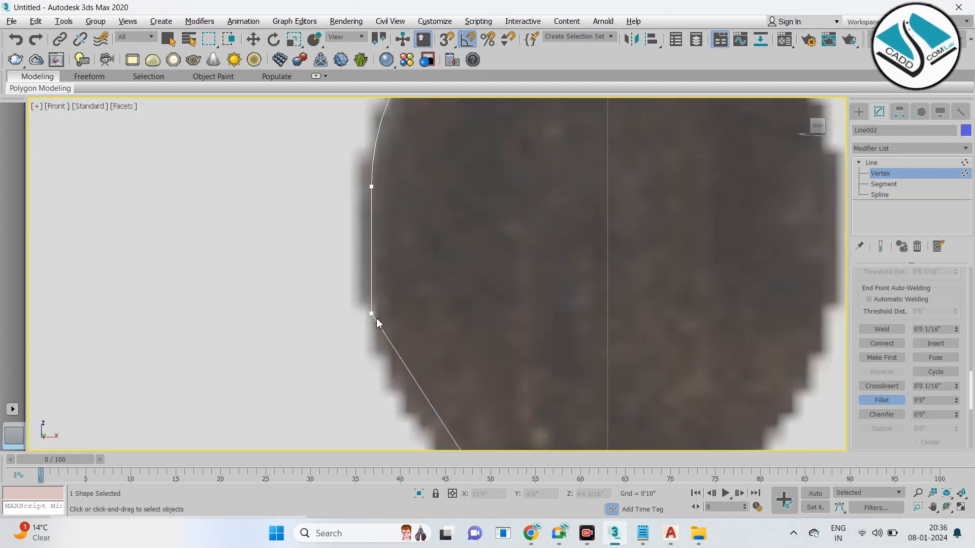
scroll(374, 223, "down", 4)
scroll(374, 248, "up", 5)
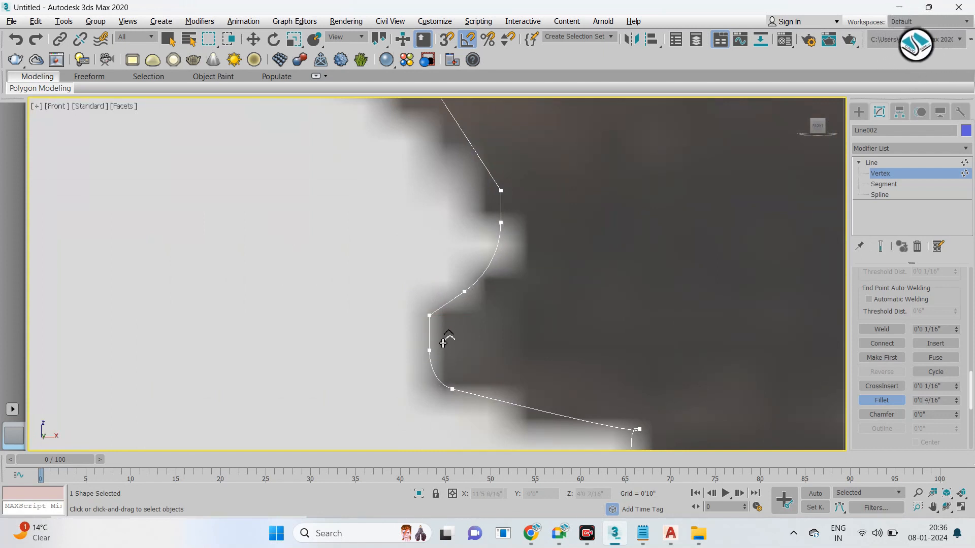
scroll(438, 274, "down", 2)
scroll(525, 278, "up", 2)
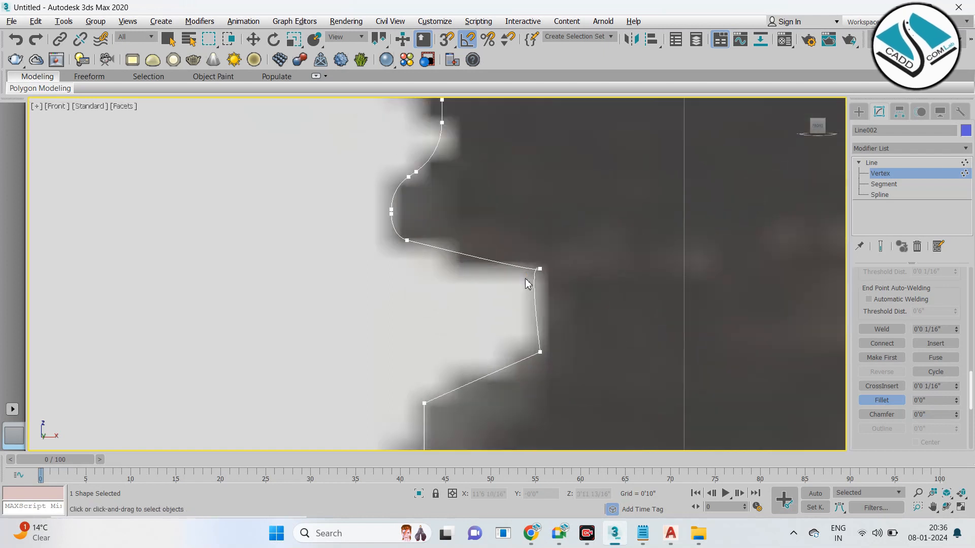
Step: Convert the curved inner vertex directly below the first collar to a Corner vertex
key("w")
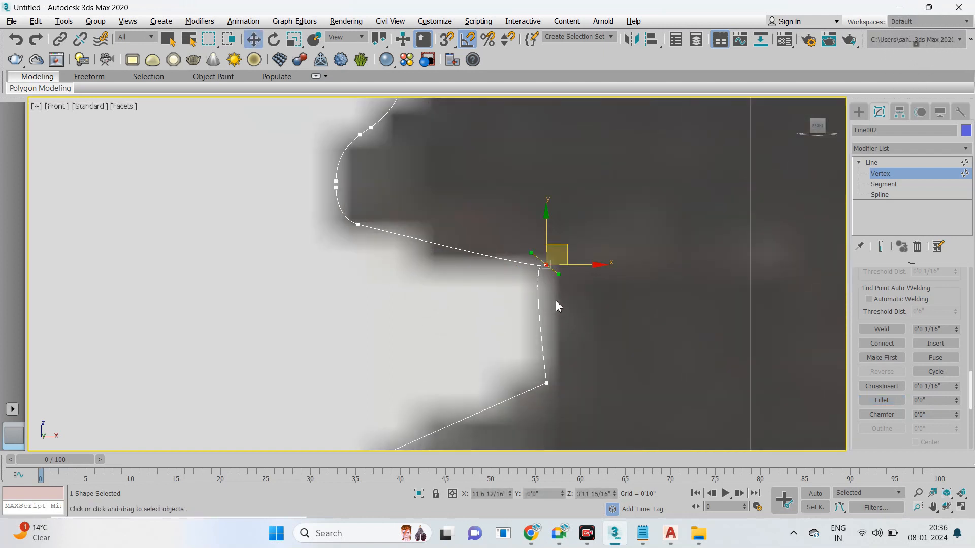
right_click(554, 300)
left_click(537, 220)
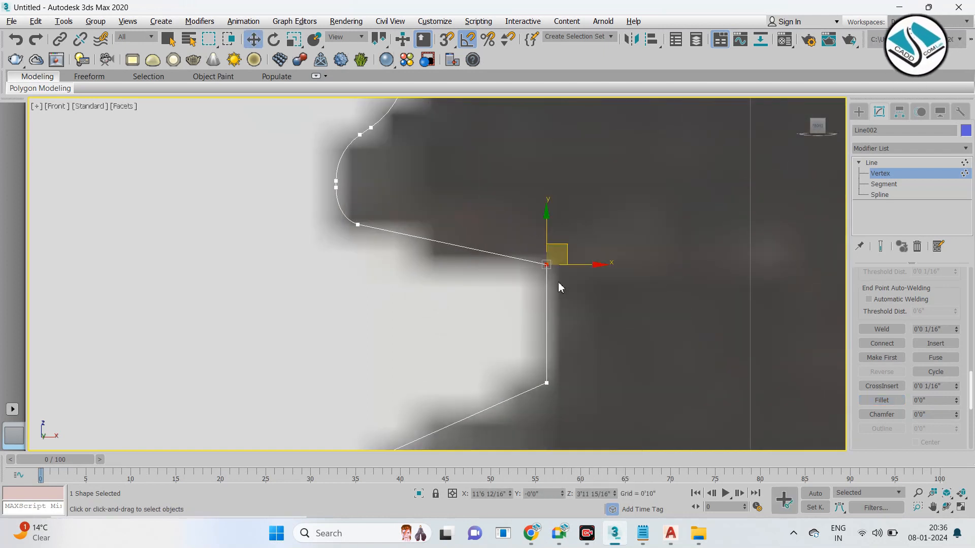
Step: Fillet the two outer corners of the second collar below the upper bulge
scroll(556, 289, "down", 2)
middle_click_drag(537, 326, 518, 213)
scroll(453, 277, "up", 2)
left_click_drag(372, 173, 507, 387)
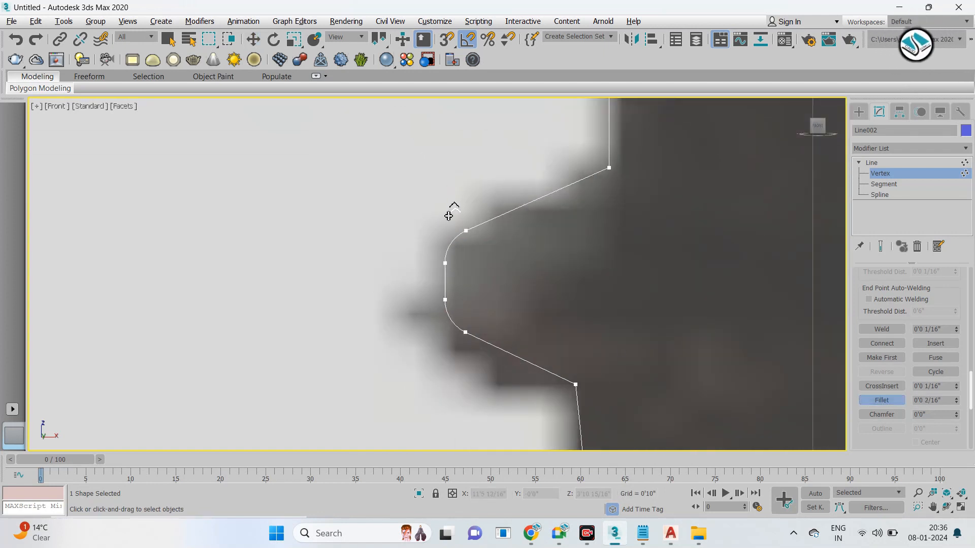
scroll(453, 202, "down", 2)
scroll(526, 259, "up", 2)
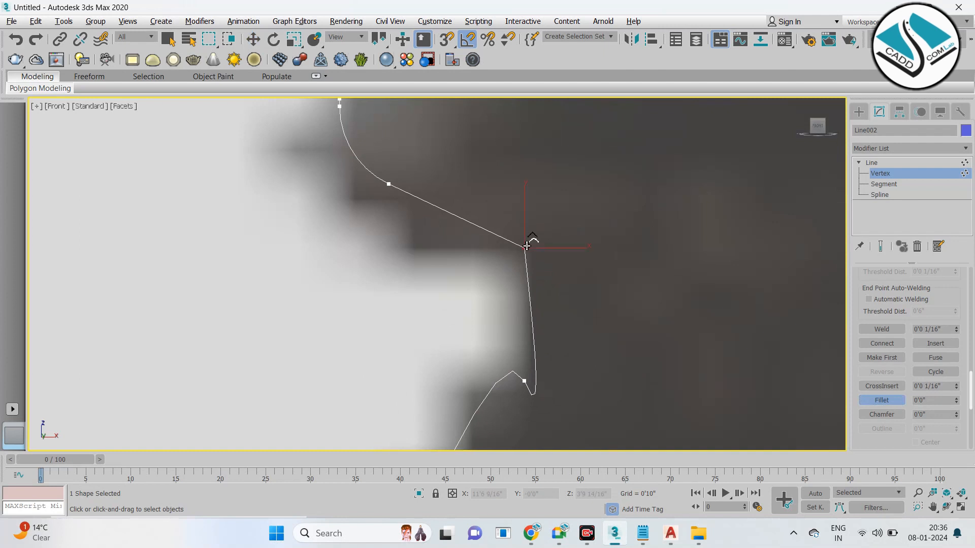
Step: Fillet the inner vertex below the second collar and convert the distorted neck vertex beneath it to a Corner vertex
middle_click_drag(531, 328, 523, 252)
scroll(517, 309, "up", 2)
key("w")
left_click(517, 304)
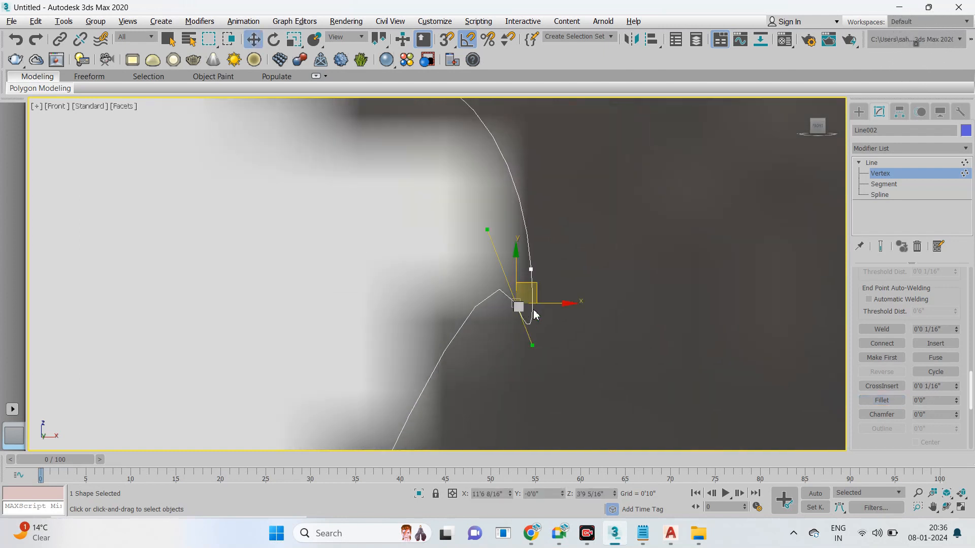
right_click(533, 287)
left_click(508, 205)
scroll(522, 274, "down", 3)
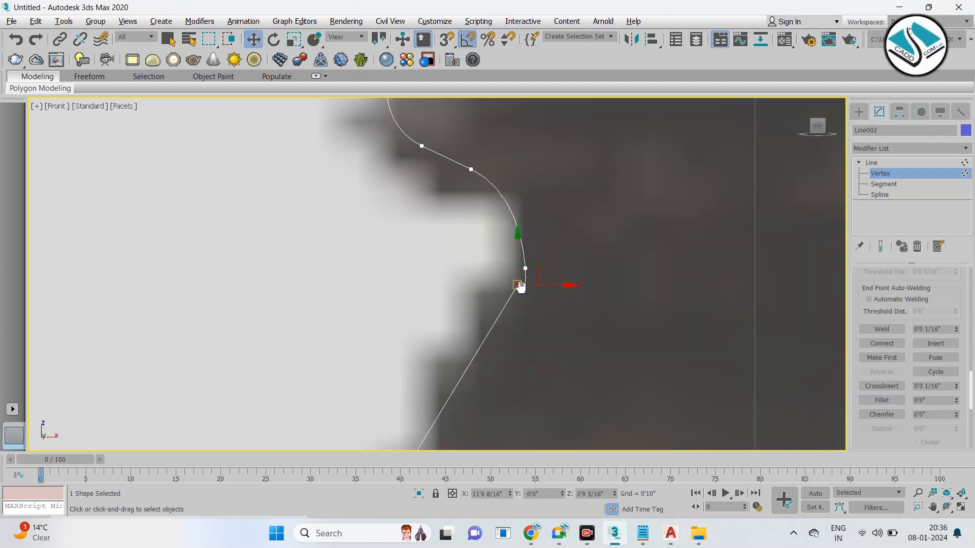
Step: Move the converted neck vertex down and to the left onto the shoulder of the middle bulge
middle_click_drag(520, 287, 518, 254)
scroll(518, 254, "up", 3)
scroll(518, 254, "up", 2)
left_click(507, 226)
left_click(522, 238)
scroll(527, 227, "down", 2)
left_click_drag(542, 217, 472, 341)
scroll(492, 199, "down", 5)
scroll(496, 251, "up", 3)
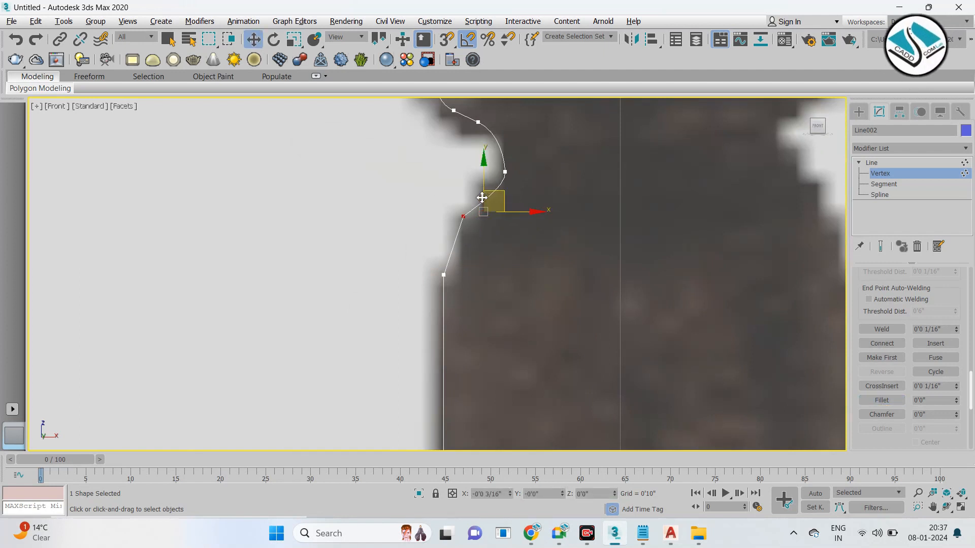
Step: Fillet the repositioned neck vertex on the upper shoulder of the middle bulge
left_click(880, 401)
scroll(453, 237, "up", 3)
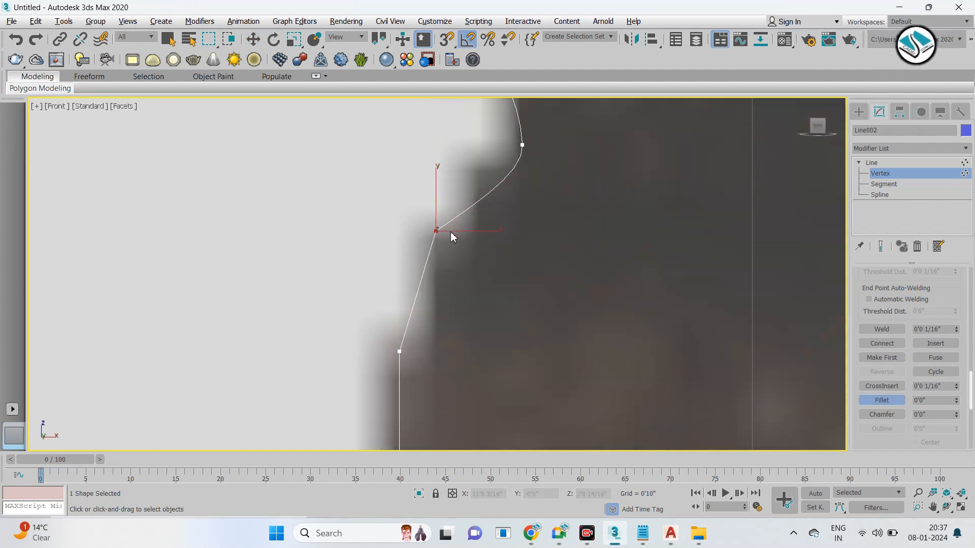
scroll(452, 135, "down", 5)
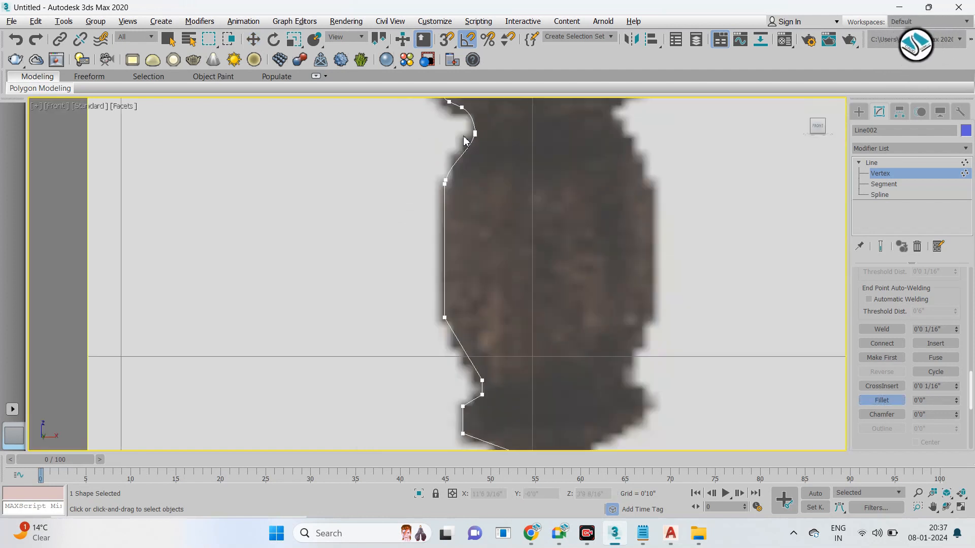
Step: Fillet the lower corner of the middle bulge and the lower inner vertex of the narrow neck directly beneath it
scroll(450, 246, "up", 6)
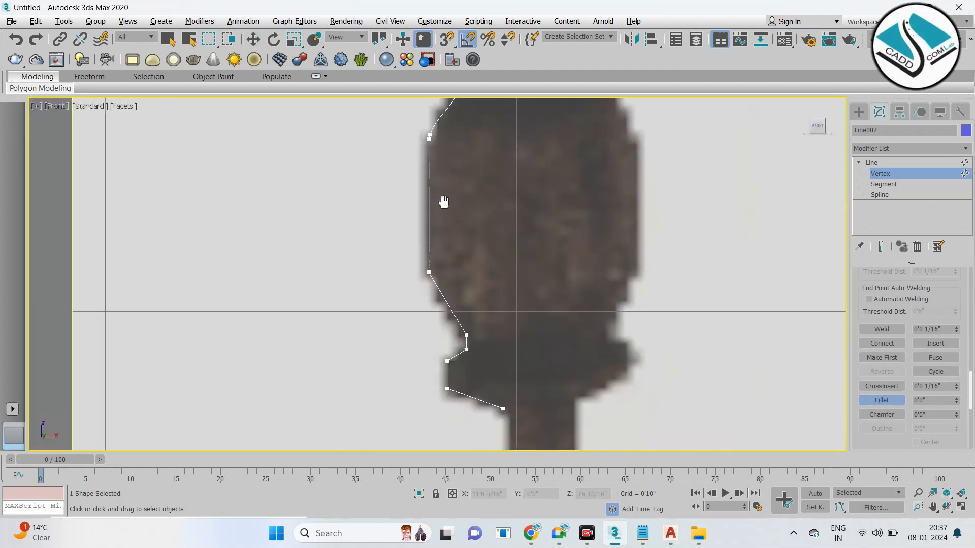
scroll(442, 244, "up", 4)
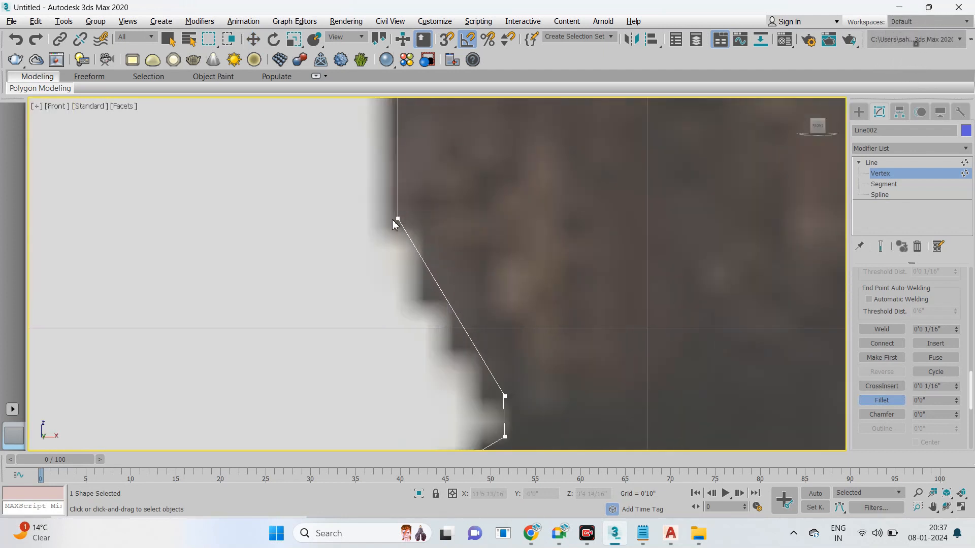
left_click_drag(401, 218, 404, 116)
scroll(478, 270, "down", 2)
middle_click_drag(495, 389, 490, 300)
scroll(490, 300, "up", 4)
left_click_drag(498, 318, 498, 264)
scroll(477, 290, "down", 2)
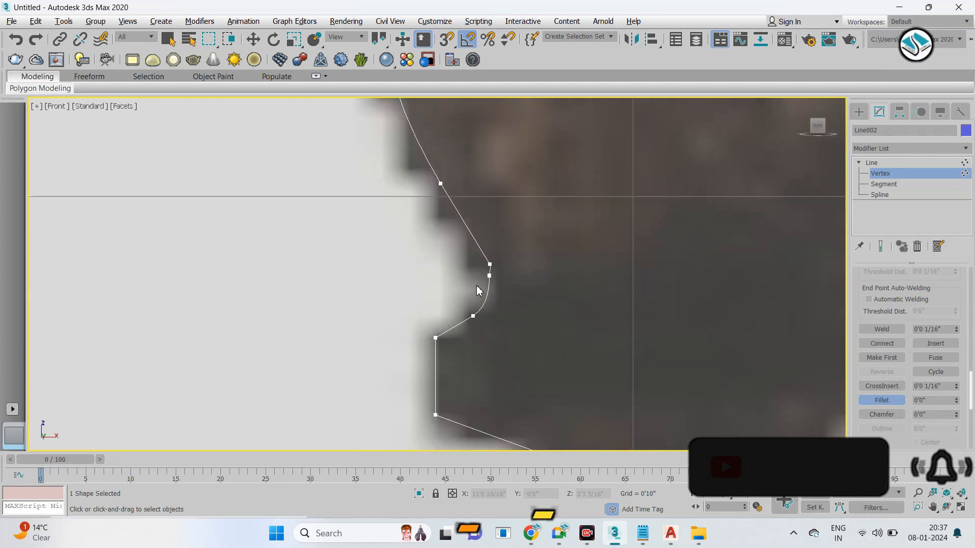
Step: Fillet the inner corner where the collar below the middle bulge meets the slim neck
scroll(477, 290, "down", 2)
left_click_drag(433, 312, 454, 395)
middle_click_drag(487, 356, 434, 220)
scroll(504, 295, "up", 2)
left_click_drag(506, 275, 517, 237)
scroll(515, 244, "down", 3)
middle_click_drag(506, 375, 459, 280)
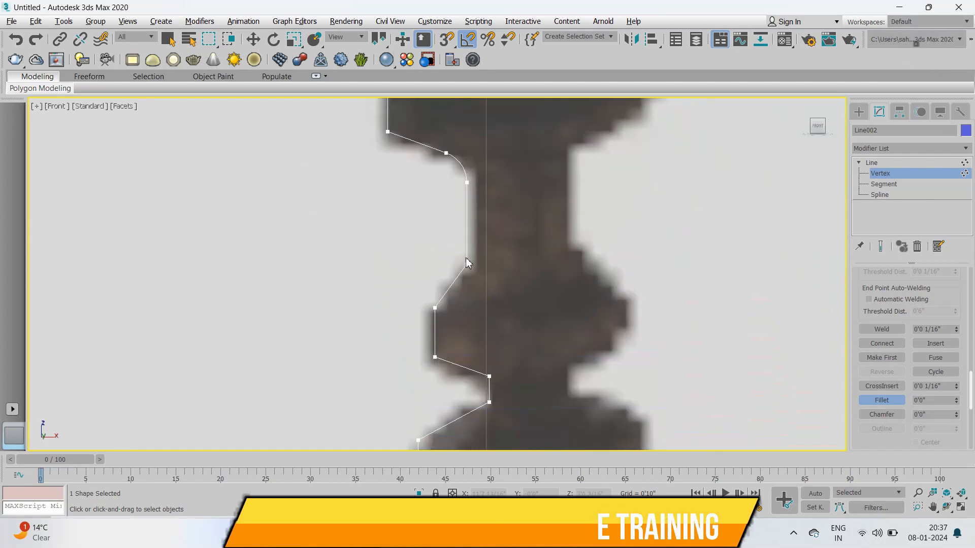
Step: Fillet the vertex where the slim neck widens into the bead below it
scroll(460, 283, "up", 3)
middle_click_drag(419, 253, 422, 225)
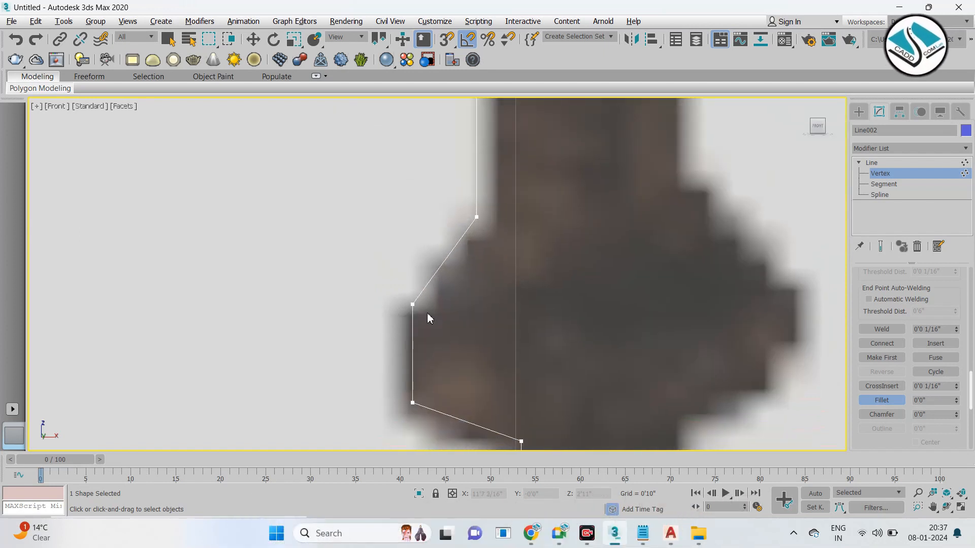
scroll(422, 262, "down", 3)
scroll(423, 261, "up", 2)
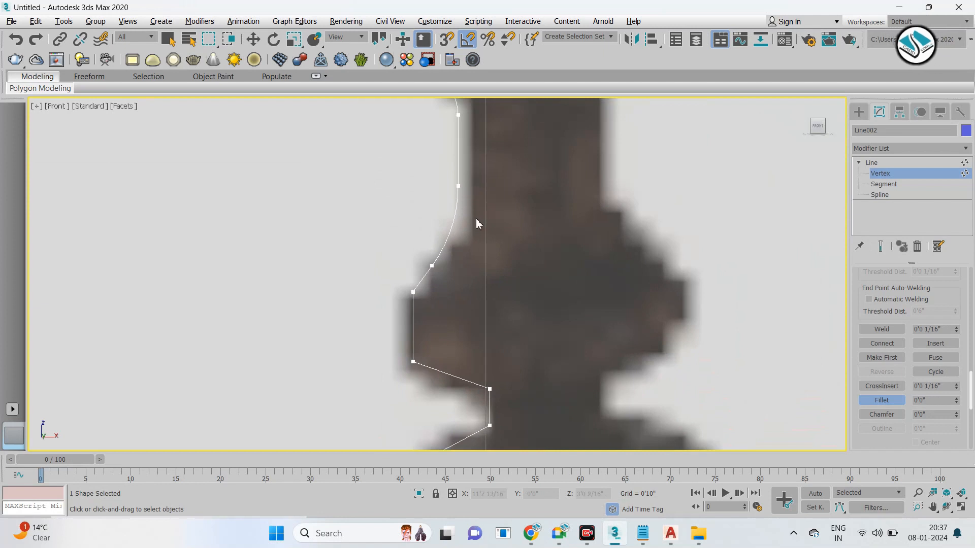
Step: Convert the distorted lower vertex of the last neck, just above the lowest bead, to a Corner vertex
scroll(476, 220, "down", 2)
middle_click_drag(488, 351, 484, 277)
scroll(480, 274, "up", 4)
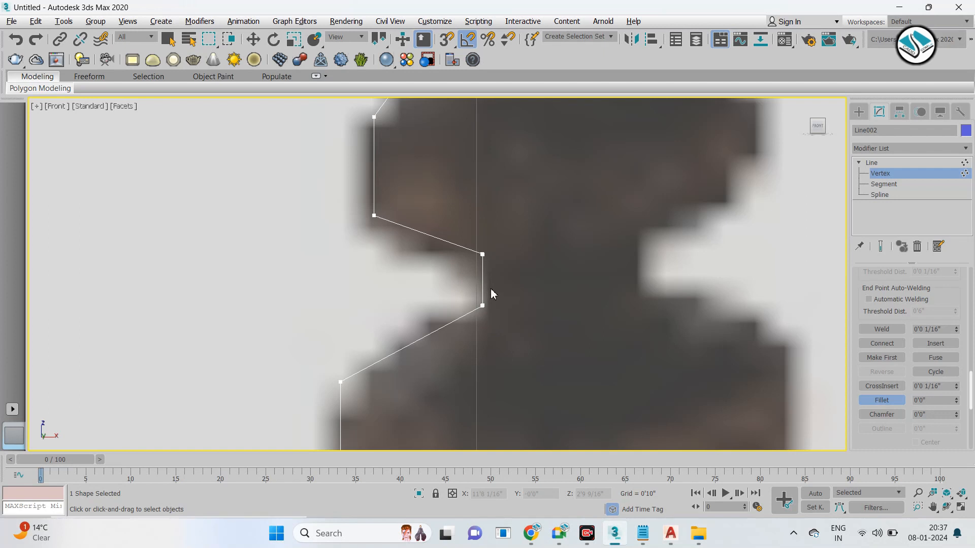
scroll(491, 289, "down", 3)
middle_click_drag(455, 254, 429, 137)
scroll(440, 335, "up", 5)
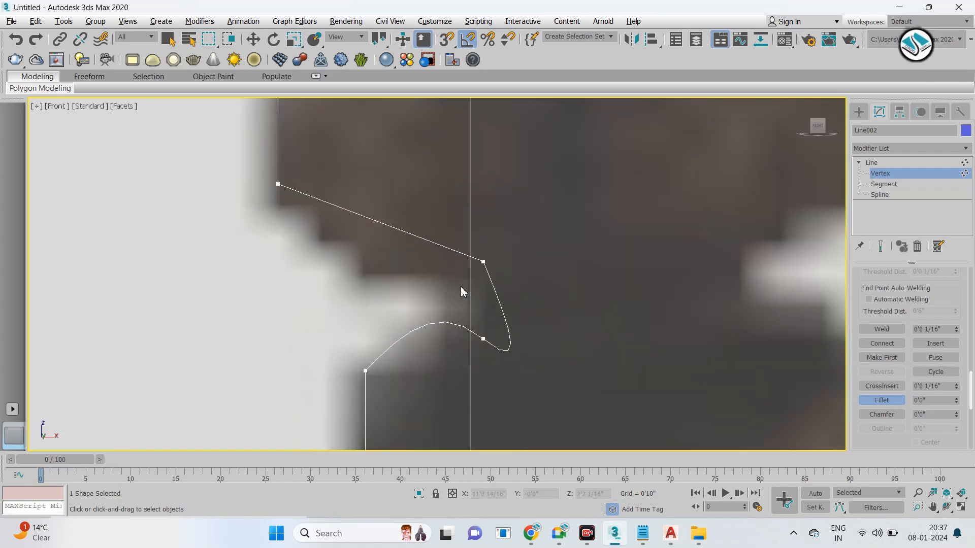
left_click(483, 338)
right_click(555, 300)
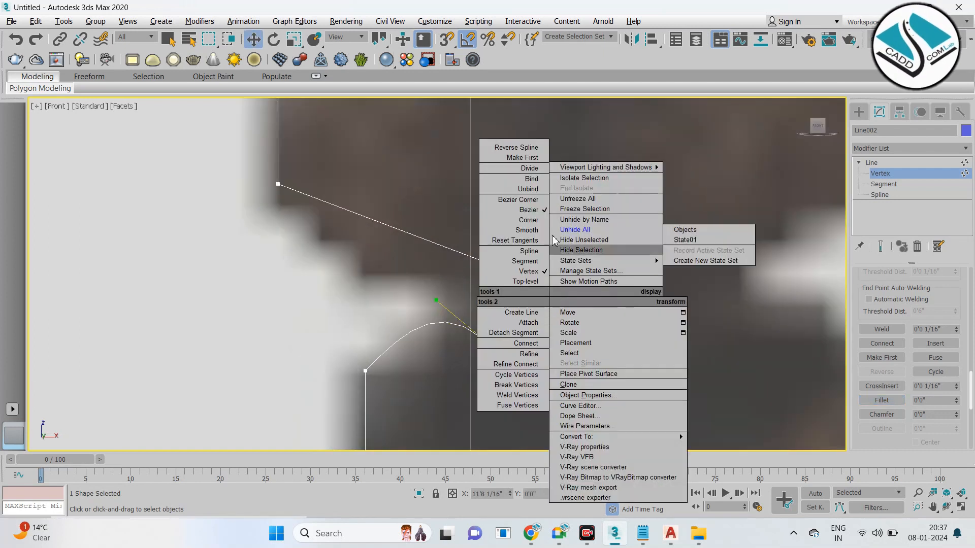
left_click(527, 223)
Step: Fillet both inner vertices of the last neck and round the corners of the lowest bead down to the shaft
middle_click_drag(485, 265, 489, 200)
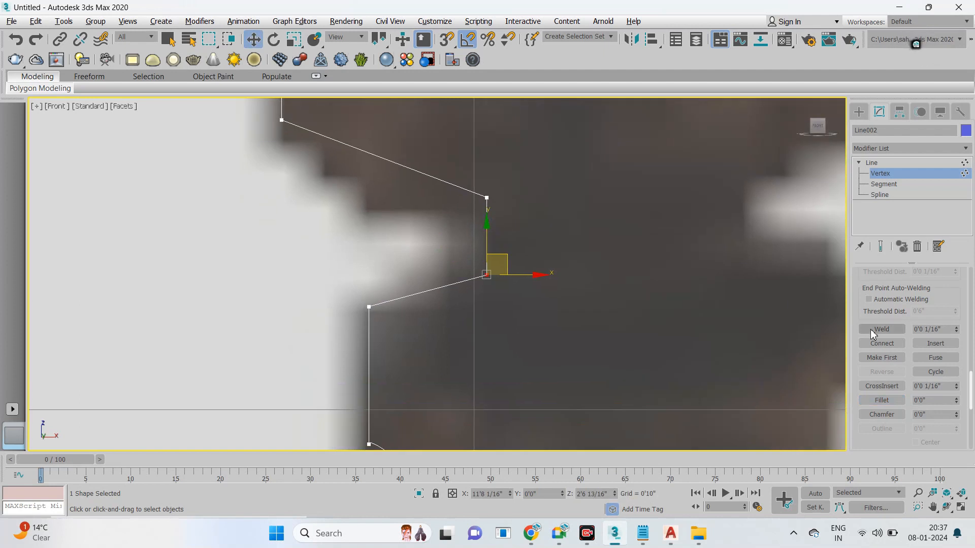
left_click(883, 400)
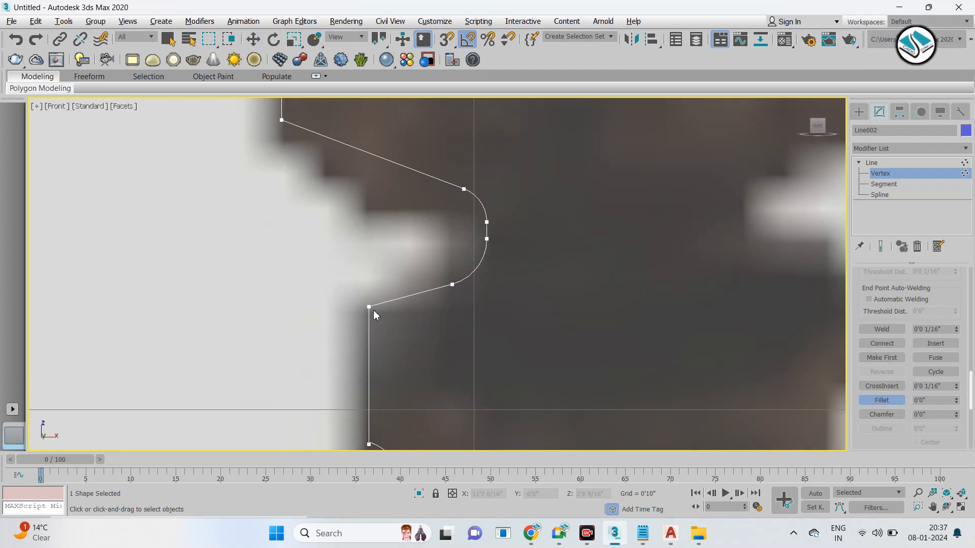
scroll(402, 240, "down", 5)
scroll(377, 277, "up", 5)
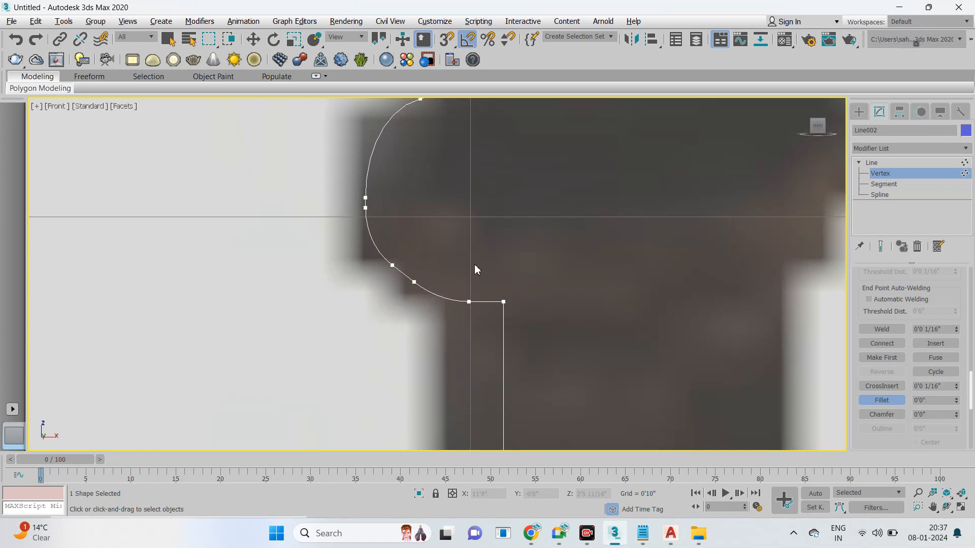
Step: Apply a Lathe modifier to the finished profile spline
scroll(476, 269, "down", 3)
scroll(481, 257, "up", 2)
scroll(502, 342, "up", 2)
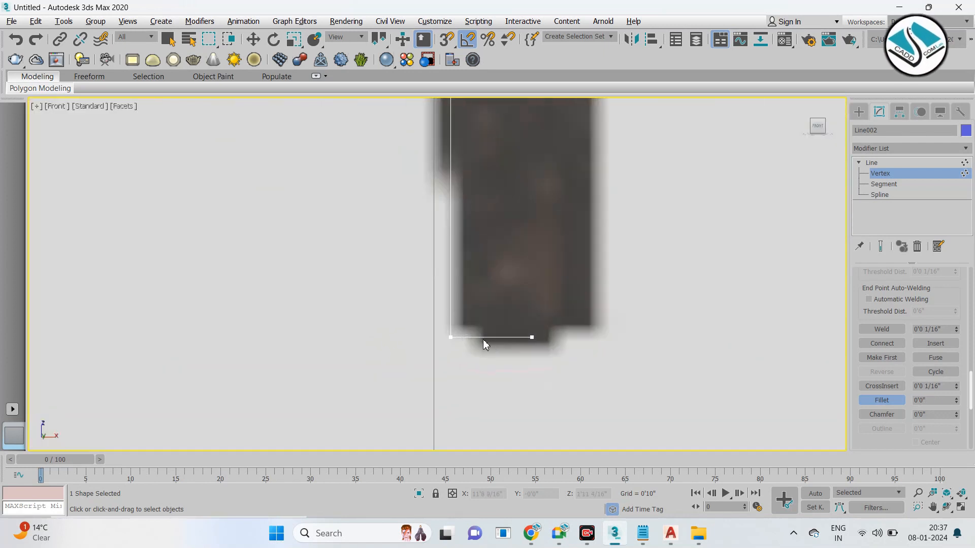
scroll(483, 339, "down", 4)
scroll(469, 198, "up", 5)
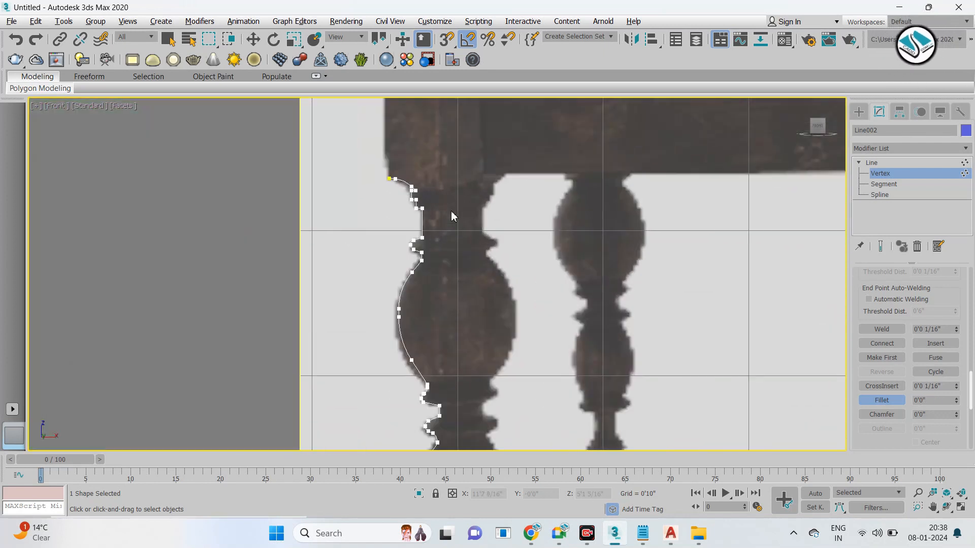
scroll(454, 216, "up", 2)
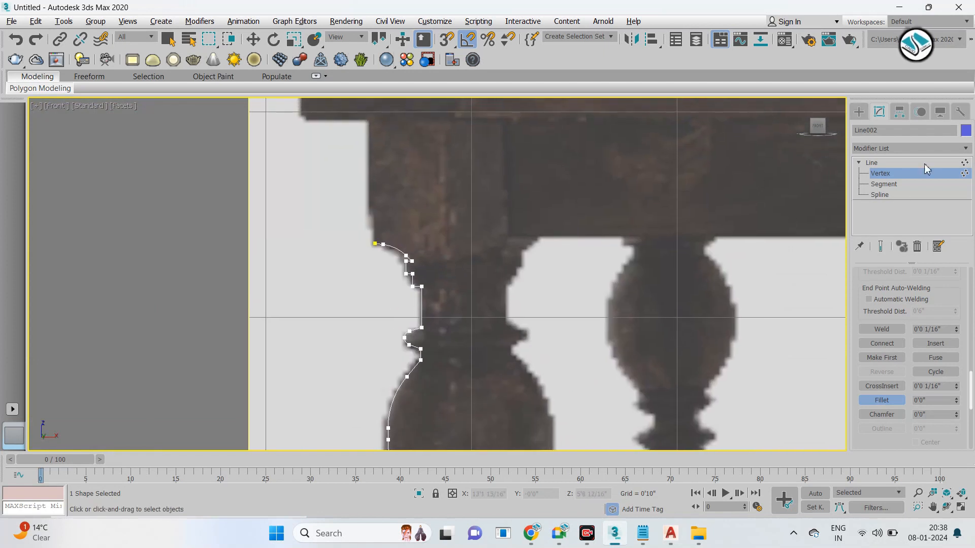
left_click(937, 149)
key("l")
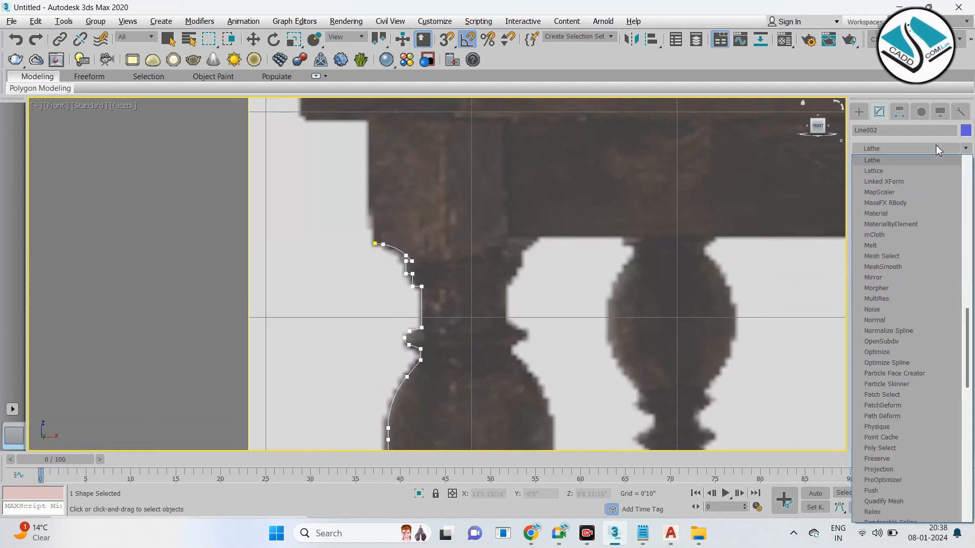
left_click(900, 161)
Step: Move the Lathe axis along X to about 11'8 9/16" so the leg widens to match the reference
left_click(871, 162)
left_click(888, 173)
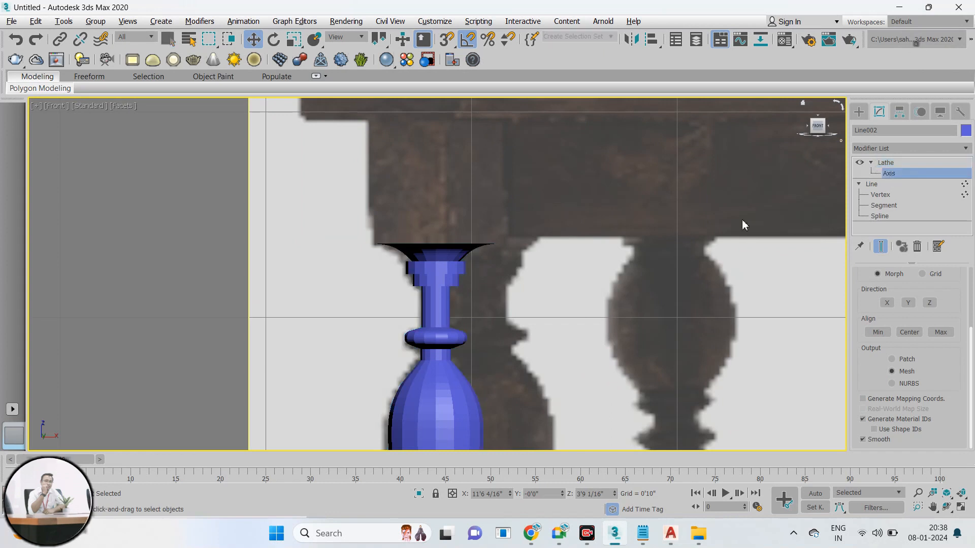
scroll(481, 361, "down", 3)
middle_click_drag(481, 362, 469, 212)
scroll(471, 333, "up", 3)
left_click_drag(452, 345, 496, 344)
scroll(508, 340, "down", 4)
scroll(472, 320, "up", 2)
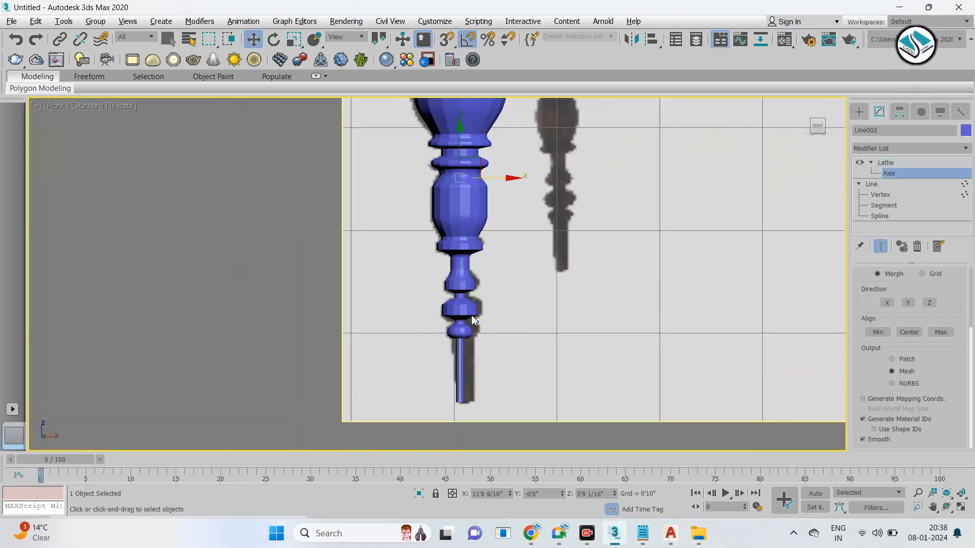
Step: Move the lathed leg forward off the reference image plane to about Y -3'9 10/16" in the Perspective view
scroll(472, 320, "up", 3)
scroll(492, 240, "down", 5)
scroll(502, 240, "up", 4)
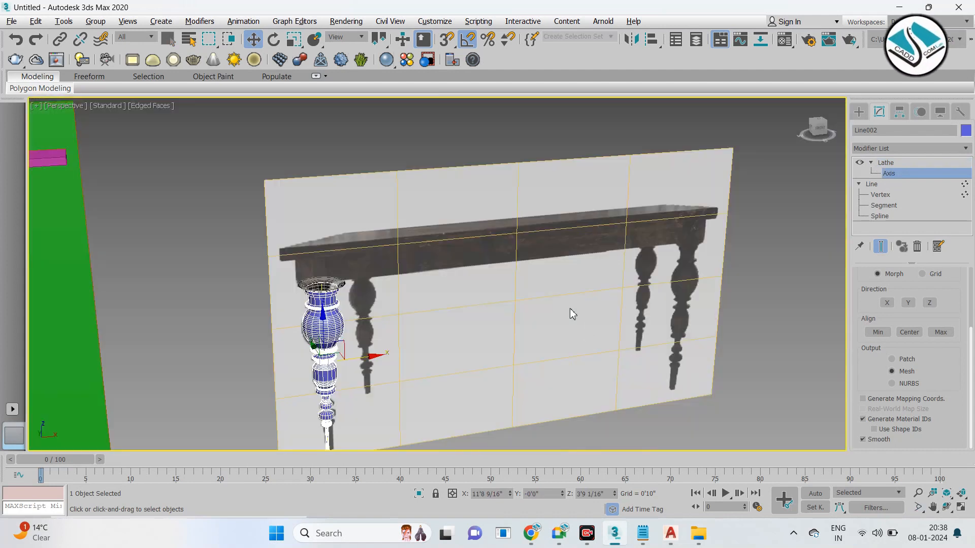
scroll(435, 218, "up", 2)
left_click(859, 111)
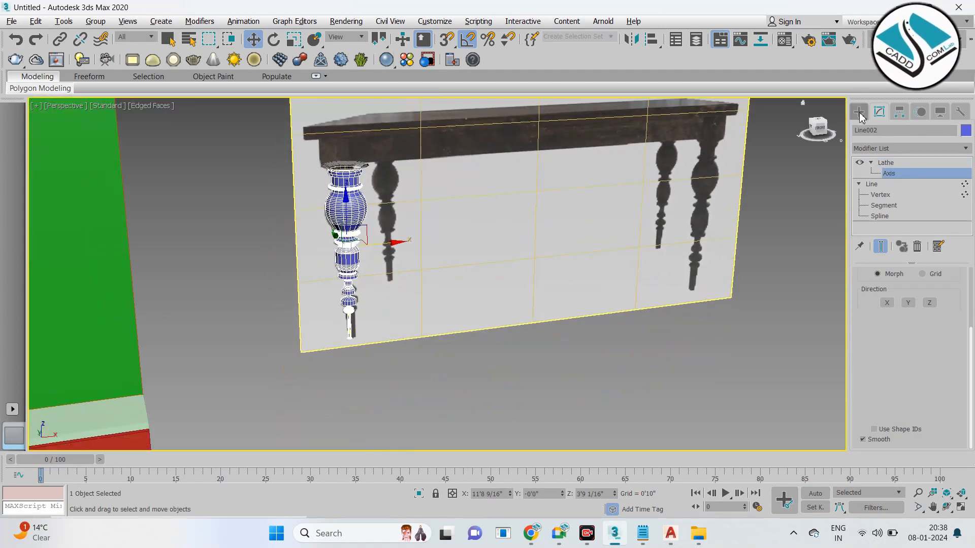
left_click_drag(312, 245, 498, 290)
left_click(587, 306)
Step: Switch to the maximized Front view and select the lathed leg near its lower end
middle_click_drag(587, 306, 541, 278, "alt")
middle_click_drag(541, 279, 501, 160)
scroll(500, 203, "up", 3)
middle_click_drag(500, 205, 519, 345, "alt")
key("alt+w")
left_click(564, 202)
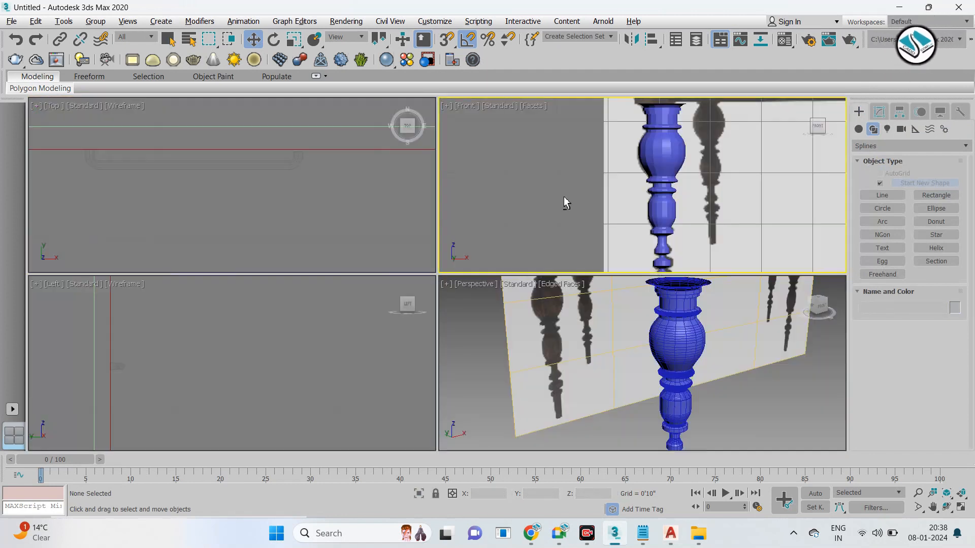
key("alt+w")
middle_click_drag(521, 251, 511, 183)
left_click(467, 306)
scroll(472, 442, "up", 3)
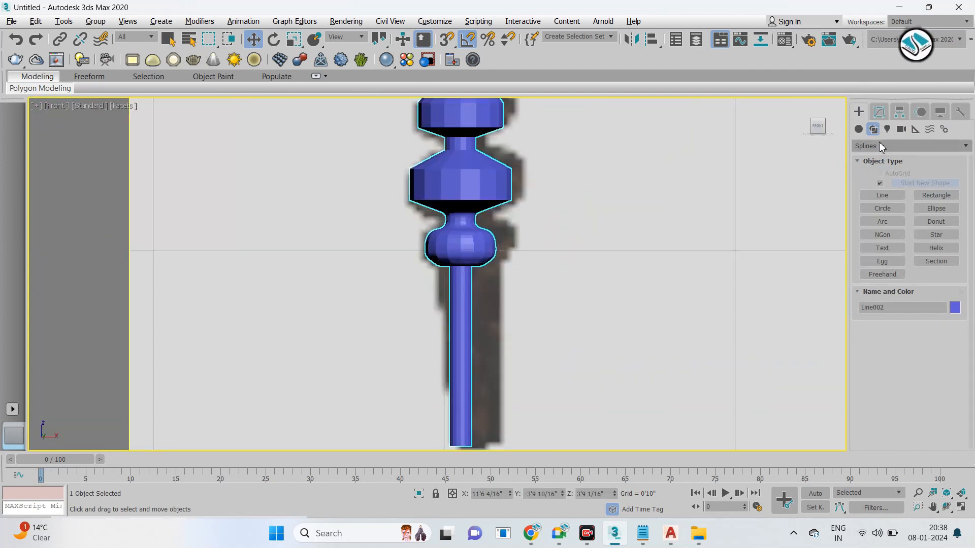
Step: Move the bottom end vertex of the profile line along X to about 11'10 1/16"
left_click(879, 112)
left_click(888, 173)
left_click(881, 194)
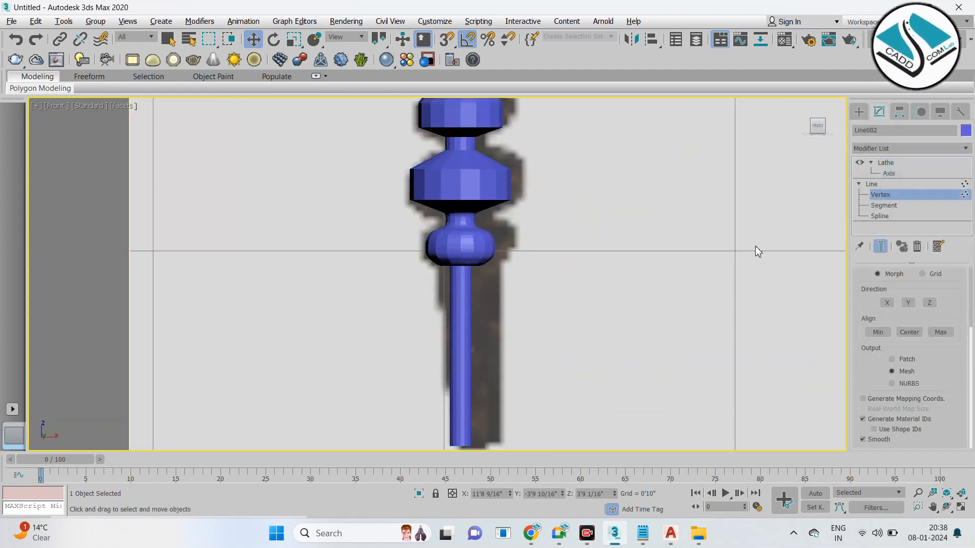
middle_click_drag(475, 354, 465, 304)
scroll(491, 354, "down", 2)
scroll(490, 352, "up", 2)
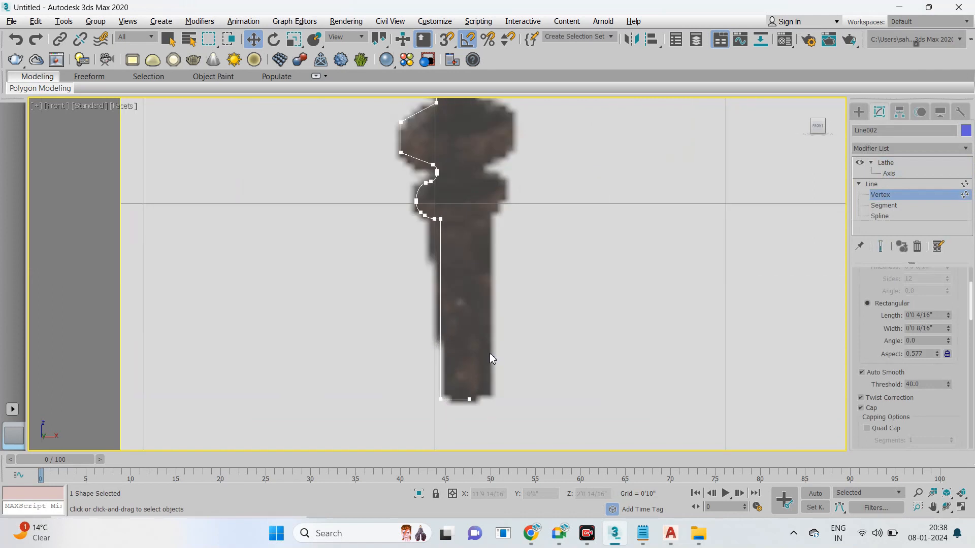
left_click(470, 399)
left_click_drag(480, 399, 506, 399)
Step: Return to the Lathe axis level and compare the leg with the reference image along its full height
scroll(503, 396, "down", 2)
middle_click_drag(500, 350, 487, 400)
scroll(485, 304, "down", 1)
middle_click_drag(480, 213, 470, 317)
scroll(426, 168, "up", 4)
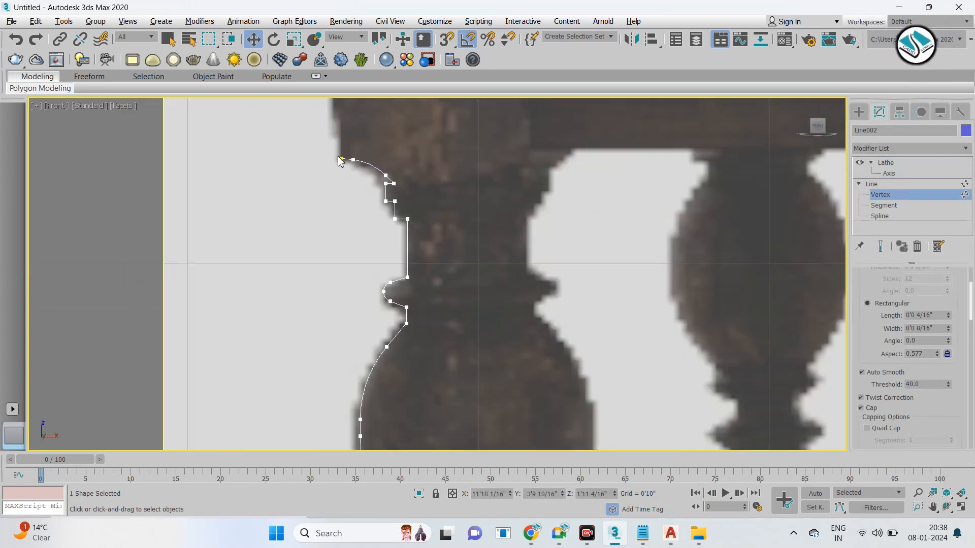
left_click(907, 174)
scroll(522, 283, "down", 5)
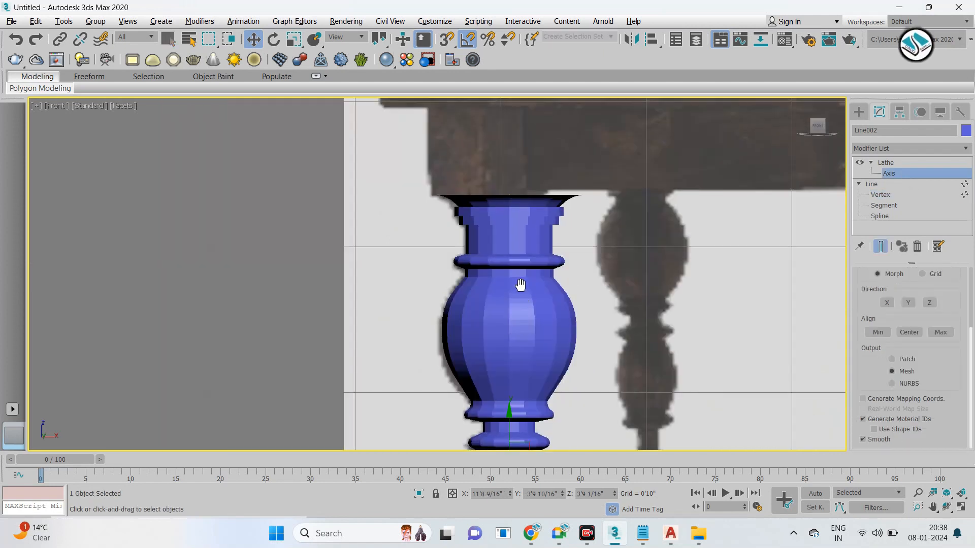
scroll(475, 338, "up", 3)
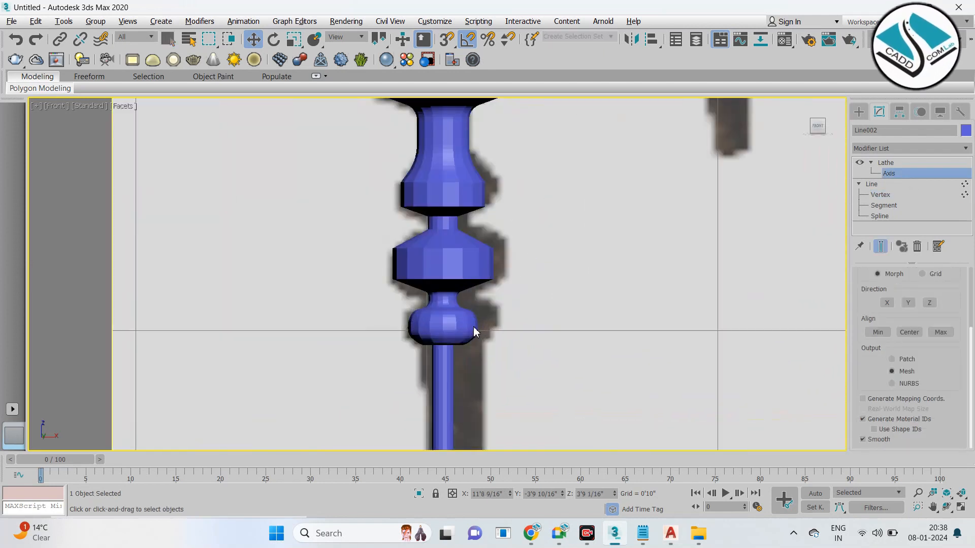
scroll(477, 310, "down", 2)
middle_click_drag(476, 205, 479, 271)
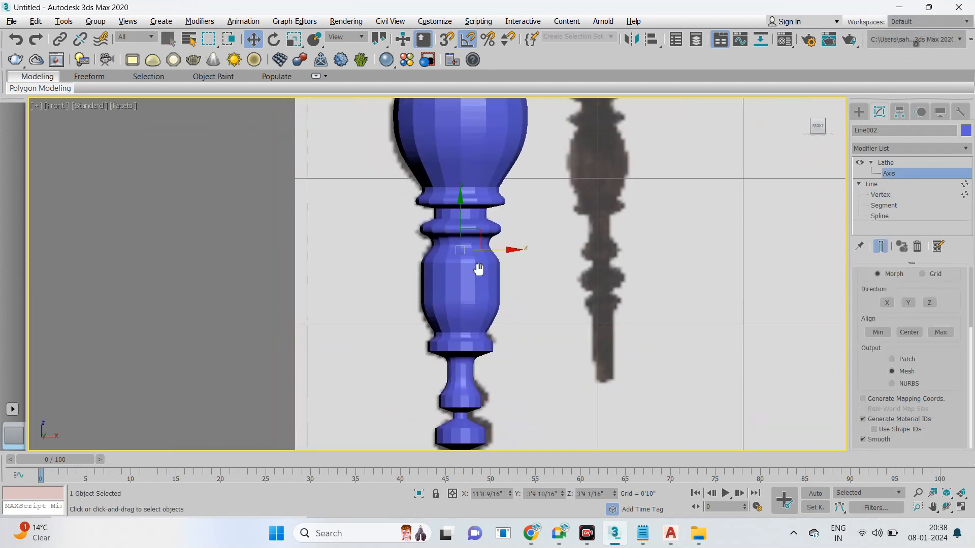
Step: Set the Lathe segments to 69
left_click_drag(866, 303, 864, 327)
scroll(879, 312, "up", 3)
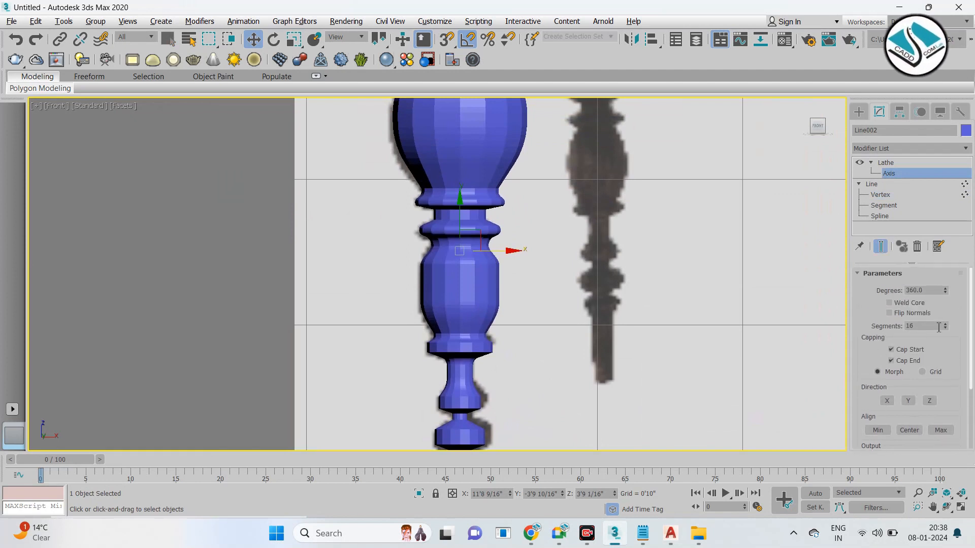
left_click_drag(945, 327, 943, 305)
Step: Leave the Lathe axis level and examine the leg from top to bottom in the Perspective view
key("p")
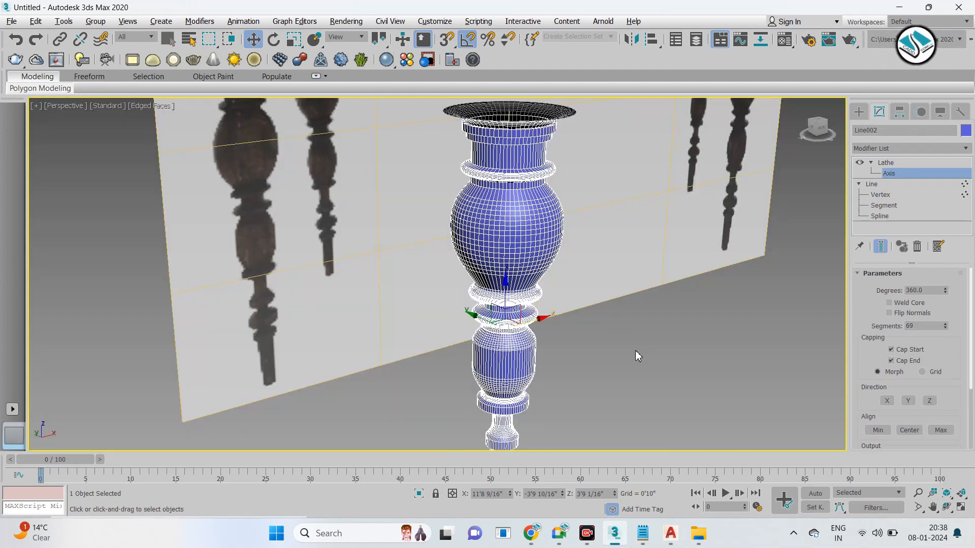
middle_click_drag(581, 280, 591, 304, "alt")
left_click(859, 111)
left_click(603, 251)
middle_click_drag(592, 304, 587, 325, "alt")
scroll(534, 337, "up", 5)
scroll(533, 335, "down", 2)
middle_click_drag(523, 273, 529, 147)
middle_click_drag(470, 361, 497, 158)
scroll(490, 292, "down", 2)
middle_click_drag(489, 291, 491, 158)
scroll(500, 275, "up", 2)
mouse_move(500, 276)
middle_mouse_down()
mouse_move(494, 135)
mouse_move(496, 162)
middle_mouse_up()
mouse_move(500, 439)
middle_mouse_down()
mouse_move(504, 183)
mouse_move(515, 350)
middle_mouse_up()
scroll(508, 291, "down", 6)
left_click(501, 323)
scroll(502, 323, "up", 3)
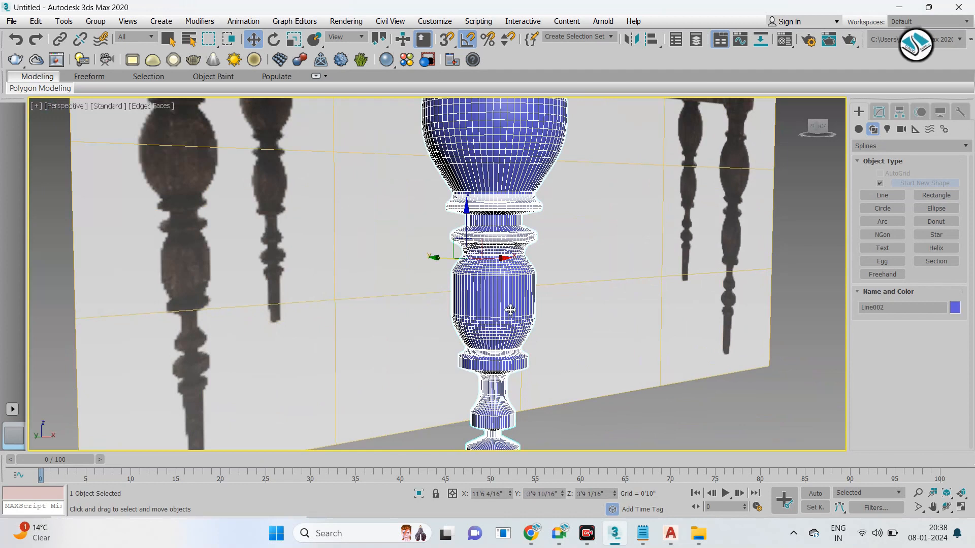
Step: Hide the reference image plane
left_click(673, 251)
right_click(673, 251)
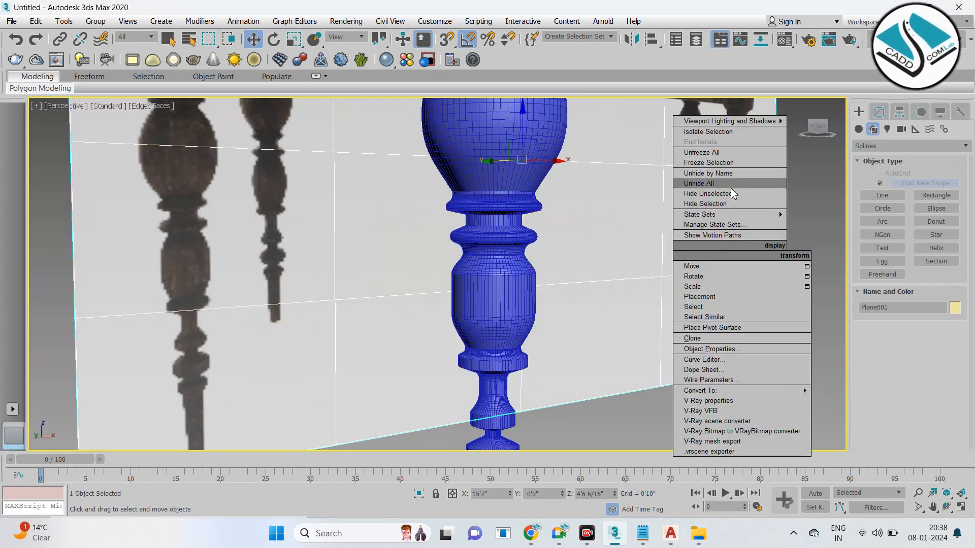
left_click(725, 204)
Step: Select the lathed leg and reduce its Lathe segments to 16
left_click(485, 235)
middle_click_drag(507, 277, 482, 184)
middle_click_drag(489, 324, 523, 219)
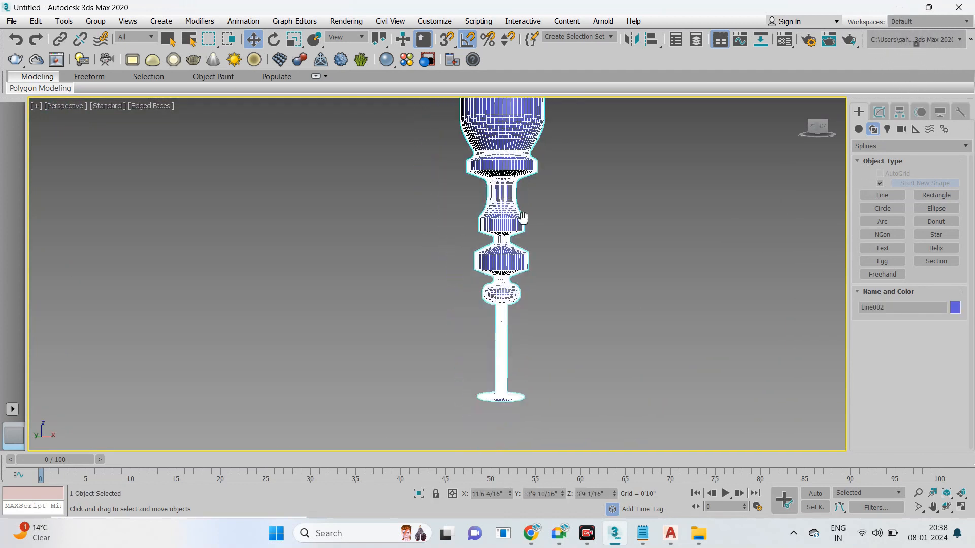
scroll(523, 218, "up", 4)
left_click(879, 115)
left_click_drag(946, 326, 945, 354)
middle_click_drag(508, 393, 503, 213)
middle_click_drag(482, 258, 496, 219)
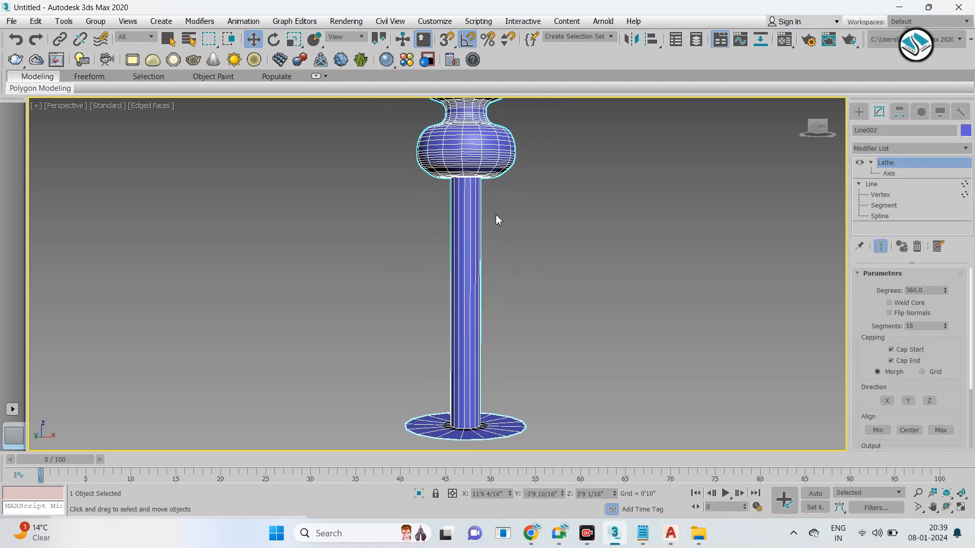
Step: Add an Edit Poly modifier above the leg's Lathe and expand its sub-object levels
left_click(872, 148)
key("e")
left_click(882, 189)
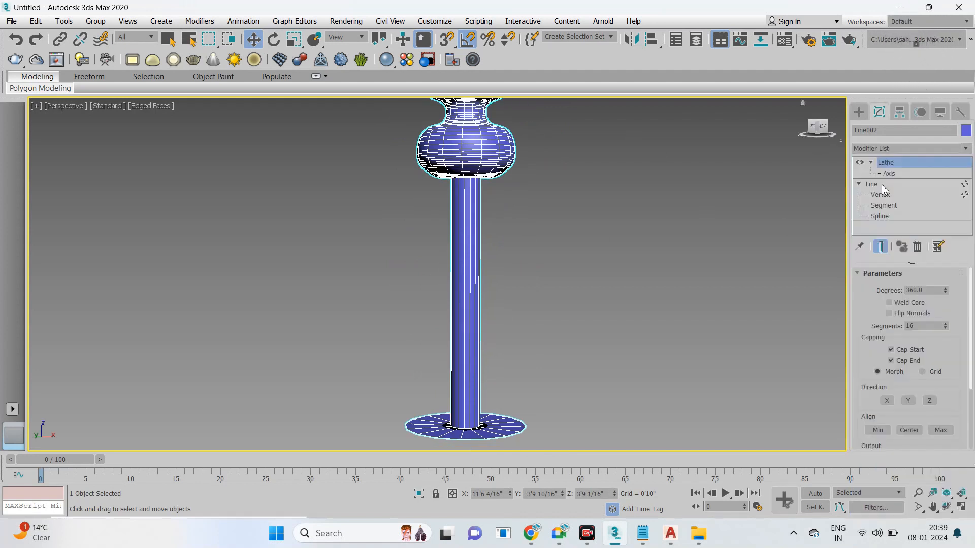
left_click(871, 162)
Step: Select the vertical edges around the leg's bottom shaft and connect them with one horizontal edge loop
left_click(890, 184)
left_click_drag(653, 218, 258, 300)
scroll(886, 394, "down", 4)
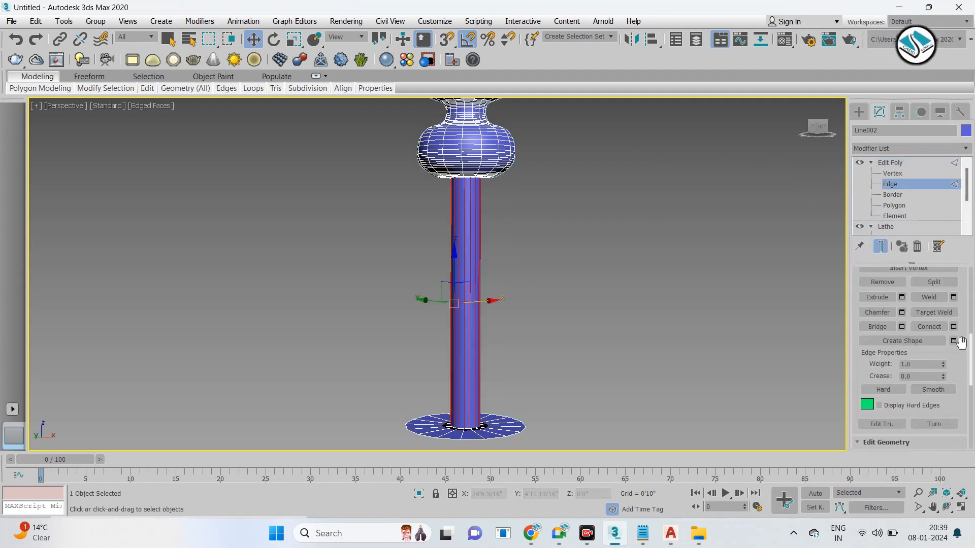
left_click(953, 327)
left_click(444, 335)
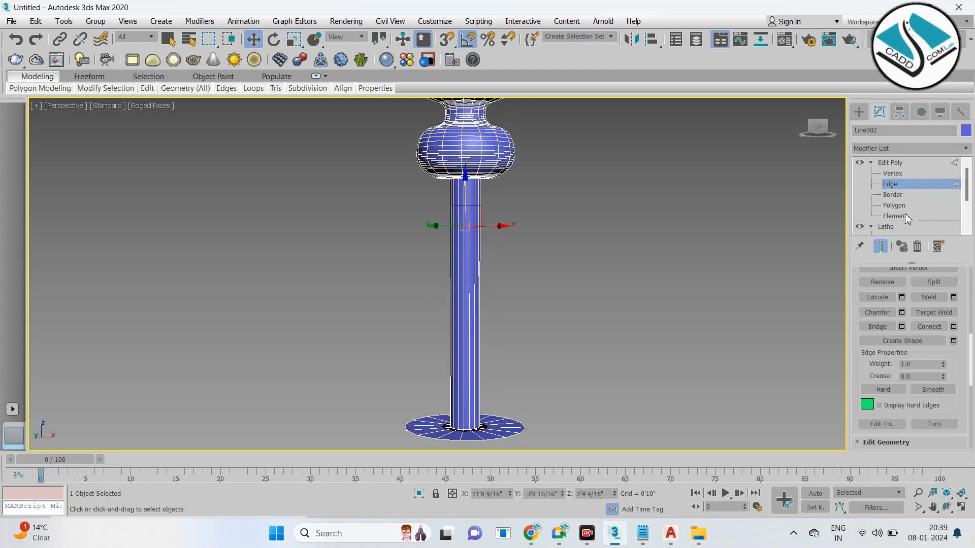
Step: Delete the shaft polygons below the new edge loop, including the flat disc at the foot
left_click(904, 207)
left_click_drag(670, 312, 241, 500)
key("Delete")
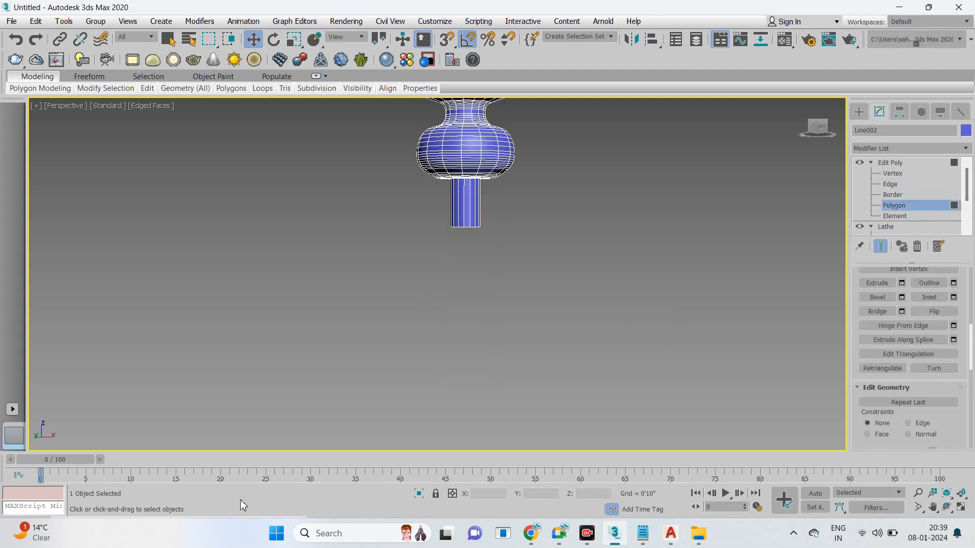
Step: Cap the open border at the lower end of the shortened shaft and pick the cap face
middle_click_drag(385, 280, 400, 304)
scroll(470, 234, "up", 4)
scroll(470, 235, "down", 4)
middle_click_drag(470, 235, 487, 228)
scroll(487, 228, "up", 5)
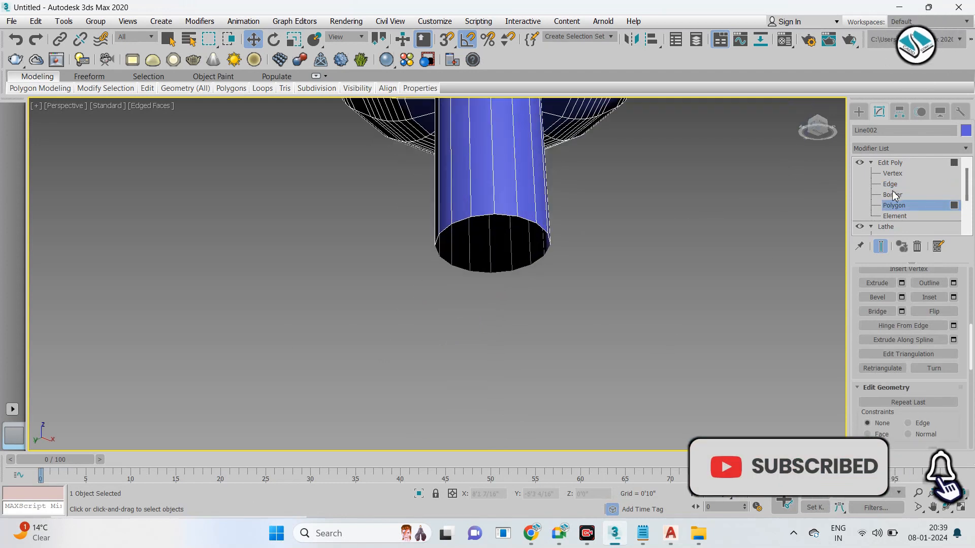
left_click(892, 194)
mouse_move(951, 391)
left_mouse_down()
mouse_move(951, 405)
mouse_move(951, 395)
left_mouse_up()
left_click(935, 287)
scroll(581, 255, "down", 5)
middle_click_drag(581, 254, 575, 281)
scroll(525, 323, "up", 5)
left_click(895, 205)
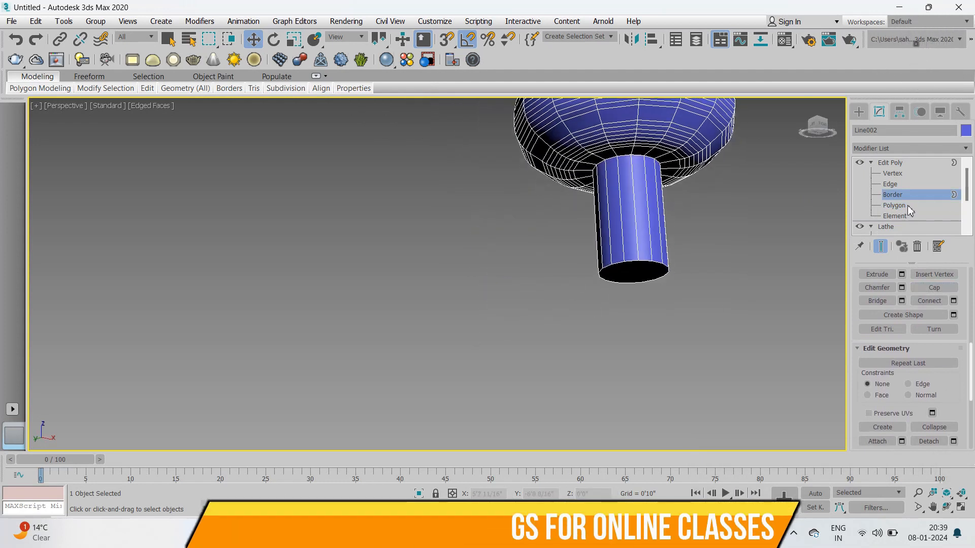
left_click(628, 264)
Step: Move the shaft's bottom vertices down in the Front view to a Z of about 2'0 13/16", lengthening the shaft
left_click(897, 175)
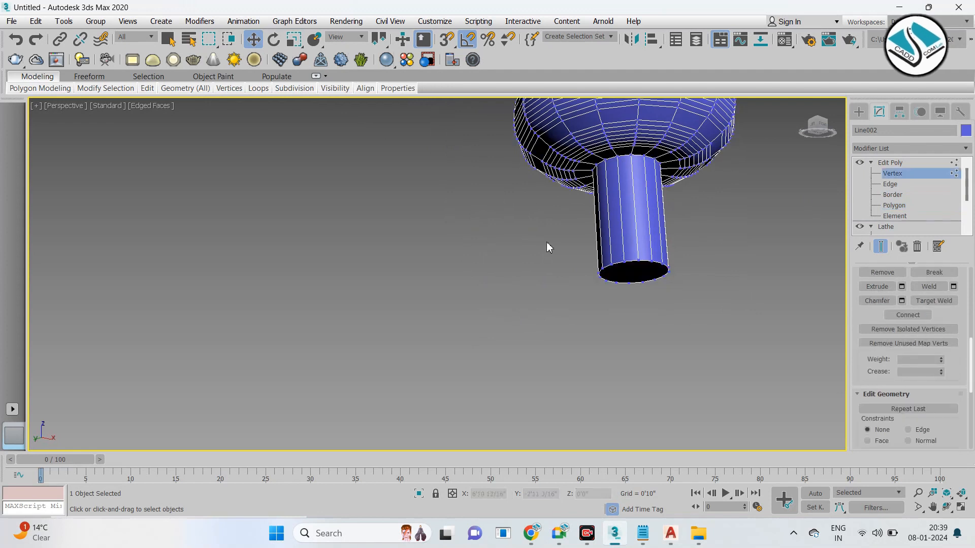
left_click_drag(547, 242, 706, 314)
key("alt+w")
right_click(571, 151)
key("alt+w")
middle_click_drag(406, 419, 499, 275)
scroll(499, 275, "up", 3)
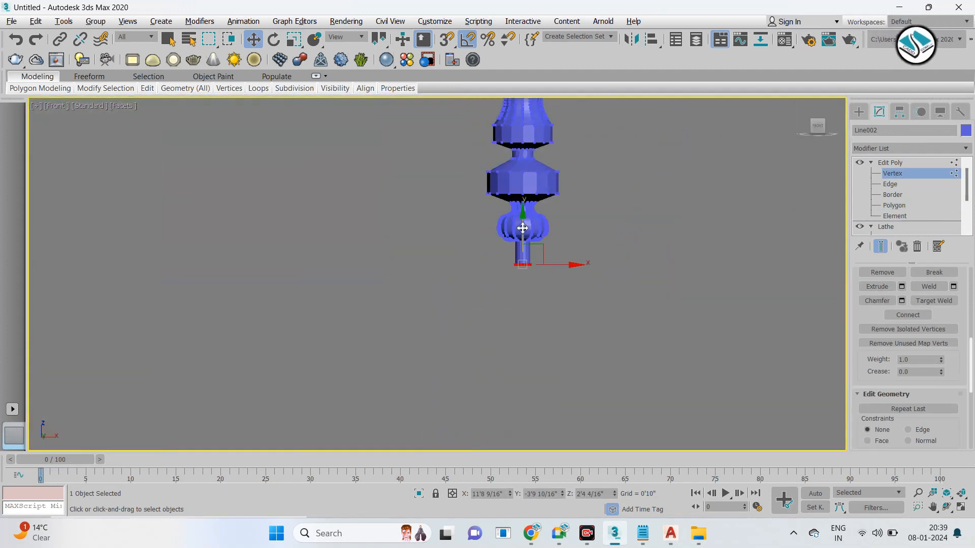
scroll(528, 299, "down", 3)
scroll(496, 218, "up", 10)
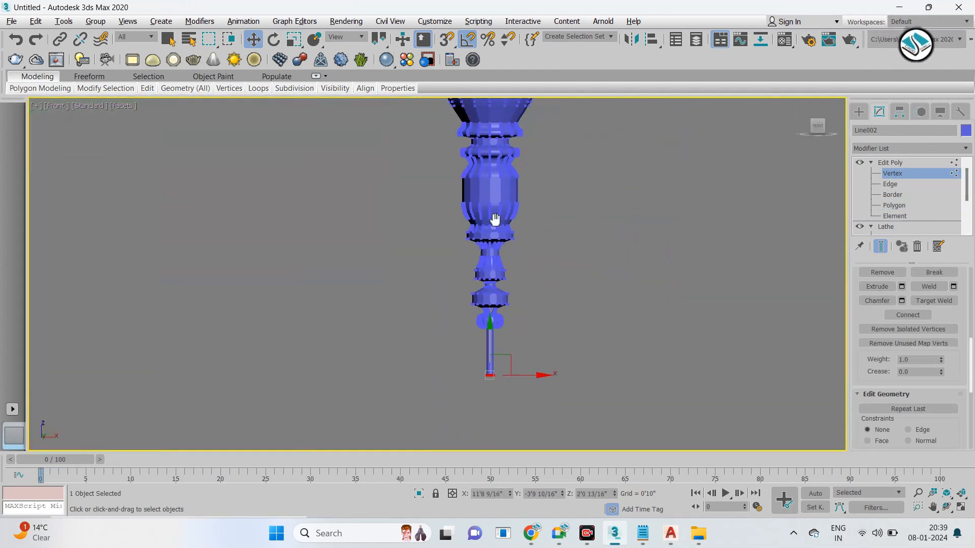
Step: Cap the open border at the top of the leg in the Perspective view
key("alt+w")
key("alt+w")
middle_click_drag(630, 294, 579, 363)
middle_click_drag(561, 243, 536, 381)
middle_click_drag(574, 279, 553, 365)
scroll(553, 364, "down", 4)
middle_click_drag(548, 247, 577, 298)
scroll(543, 290, "up", 3)
middle_click_drag(577, 298, 578, 339, "alt")
scroll(550, 276, "up", 3)
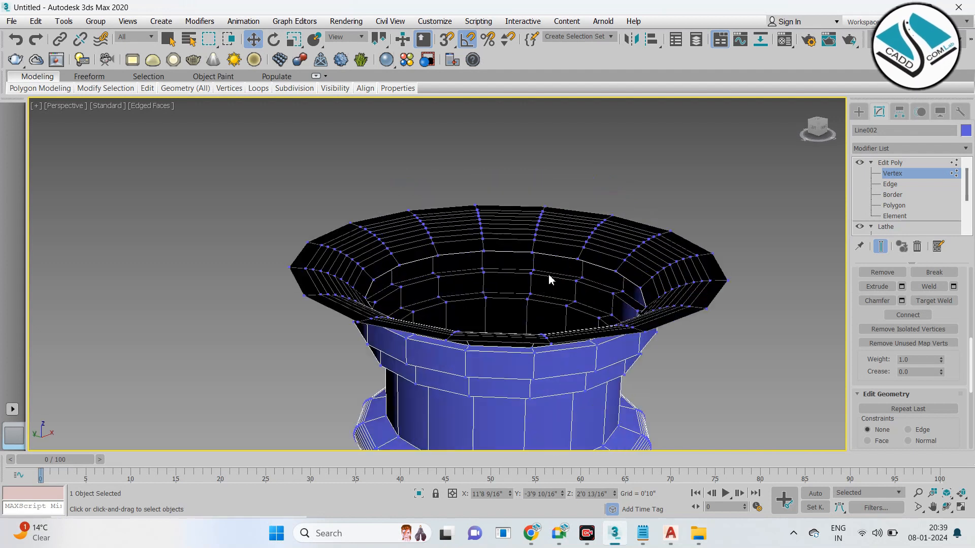
left_click(893, 195)
left_click(718, 260)
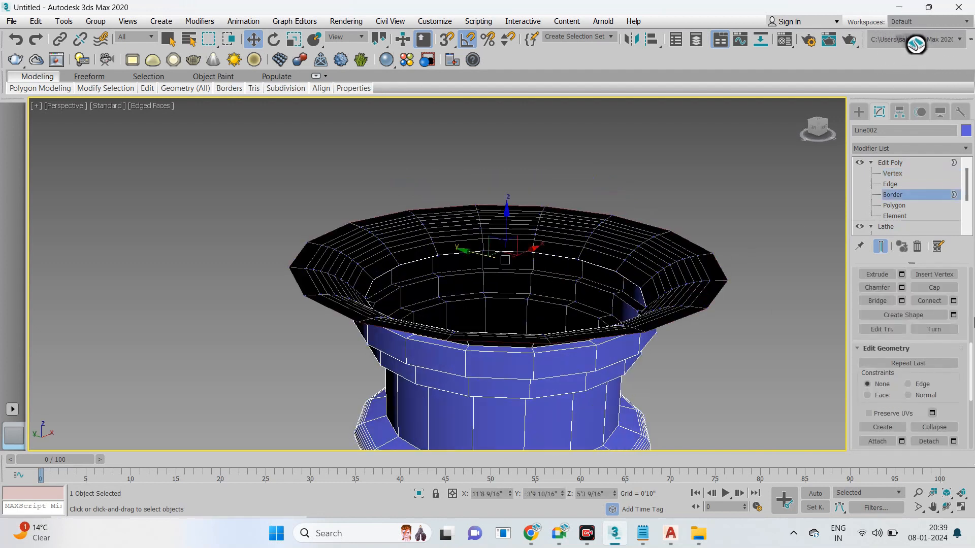
left_click(939, 289)
scroll(747, 240, "down", 3)
Step: Extrude the top cap polygon upward by about 3 inches to form a thick disc
left_click(893, 206)
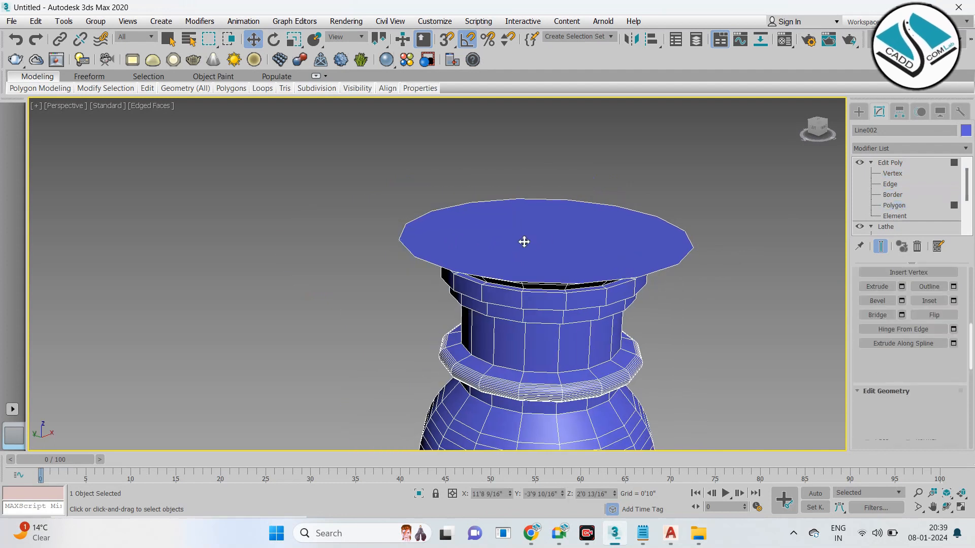
left_click(522, 239)
mouse_move(442, 299)
left_mouse_down()
mouse_move(442, 274)
mouse_move(441, 301)
left_mouse_up()
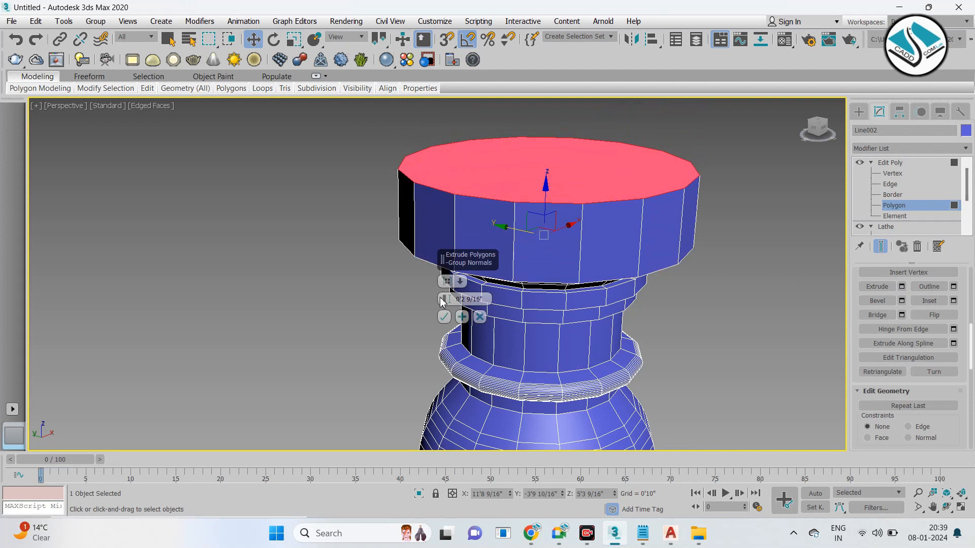
scroll(481, 318, "down", 3)
middle_click_drag(640, 374, 599, 333, "alt")
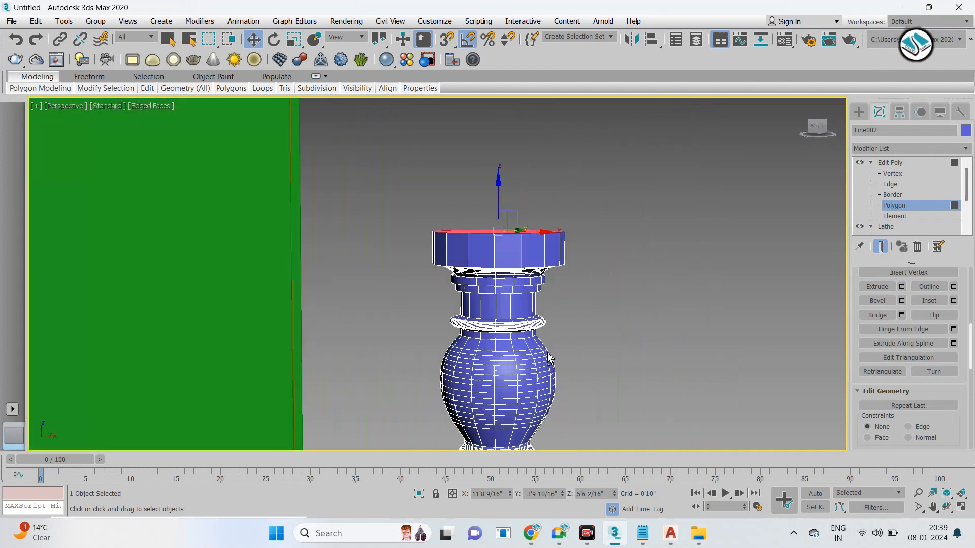
middle_click_drag(553, 264, 594, 231, "alt")
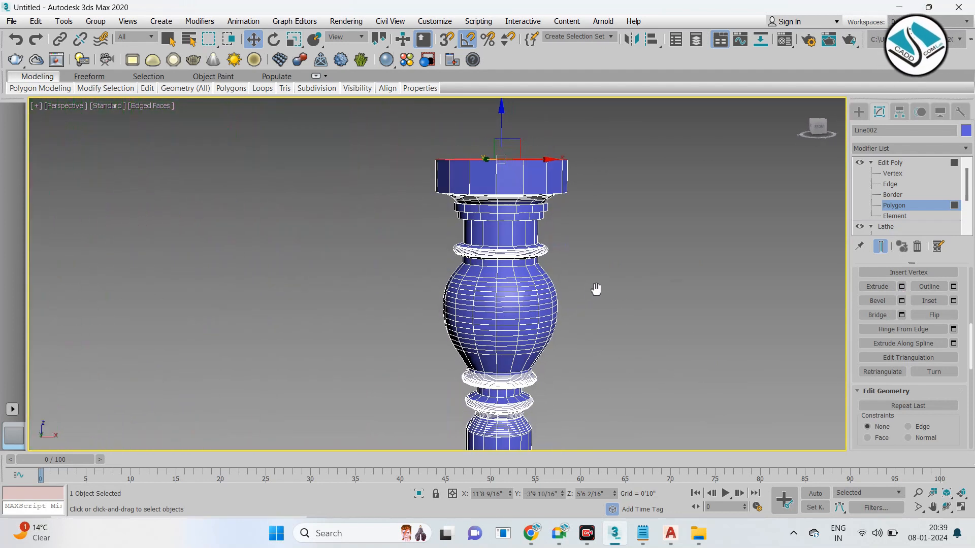
scroll(548, 228, "up", 3)
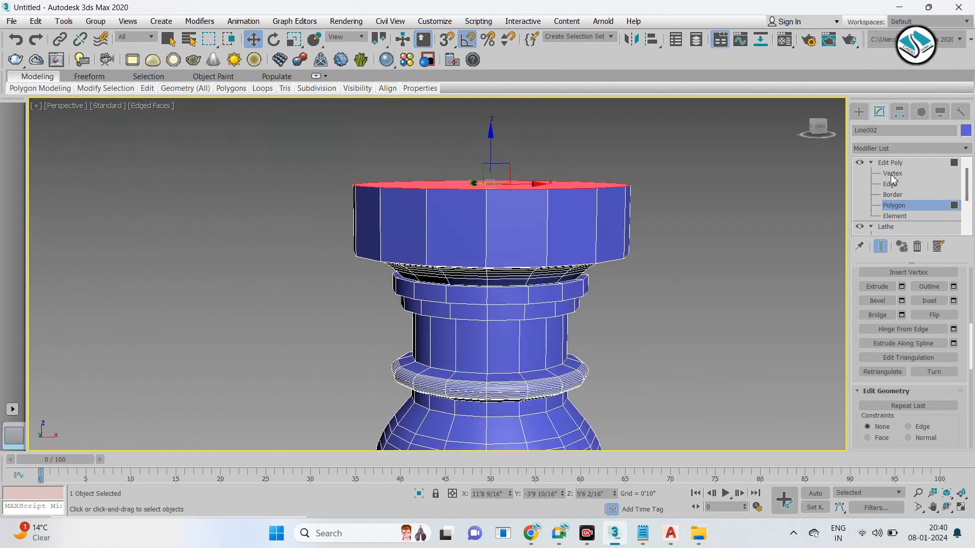
Step: Connect the vertical edges of the top disc with one edge loop and scale that loop outward to bulge the rim
left_click(917, 174)
left_click(892, 184)
left_click_drag(674, 202, 271, 228)
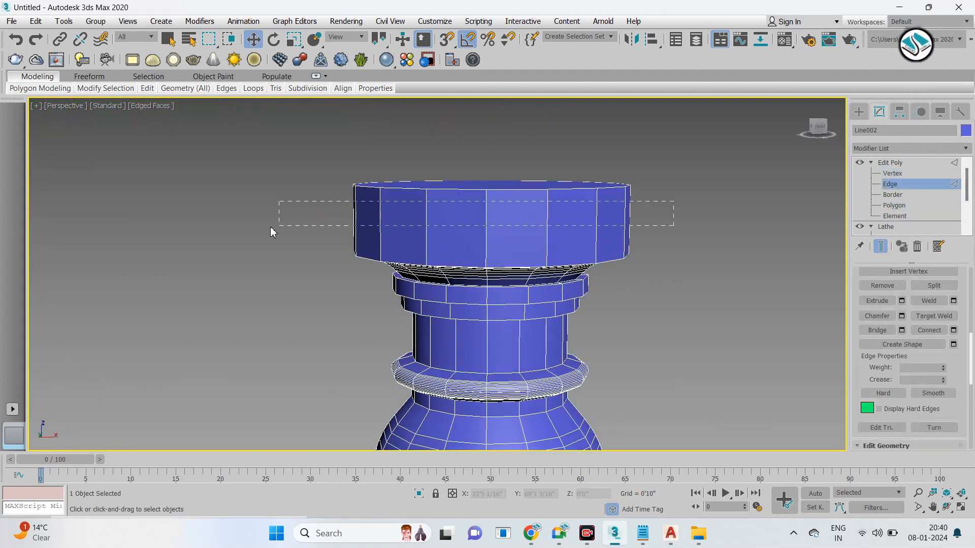
left_click(953, 330)
left_click(446, 333)
key("r")
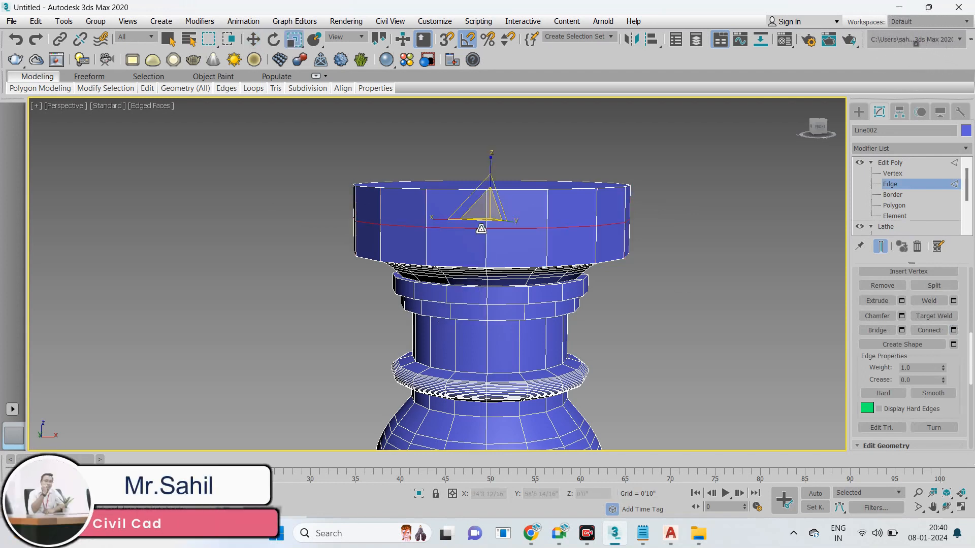
mouse_move(488, 210)
left_mouse_down()
mouse_move(489, 218)
mouse_move(489, 205)
left_mouse_up()
key("w")
Step: Examine the bulged top disc and its cap face from several angles and zoom levels
scroll(511, 266, "down", 3)
middle_click_drag(510, 277, 481, 197, "alt")
scroll(481, 197, "down", 4)
middle_click_drag(518, 231, 516, 250, "alt")
scroll(444, 168, "up", 2)
middle_click_drag(532, 185, 533, 202)
scroll(516, 198, "up", 4)
left_click(893, 205)
left_click(459, 168)
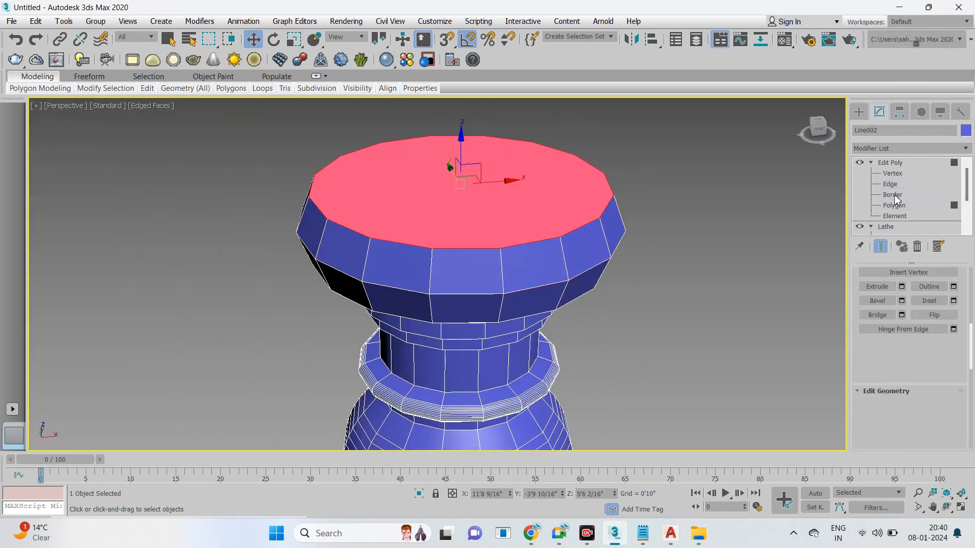
left_click(810, 184)
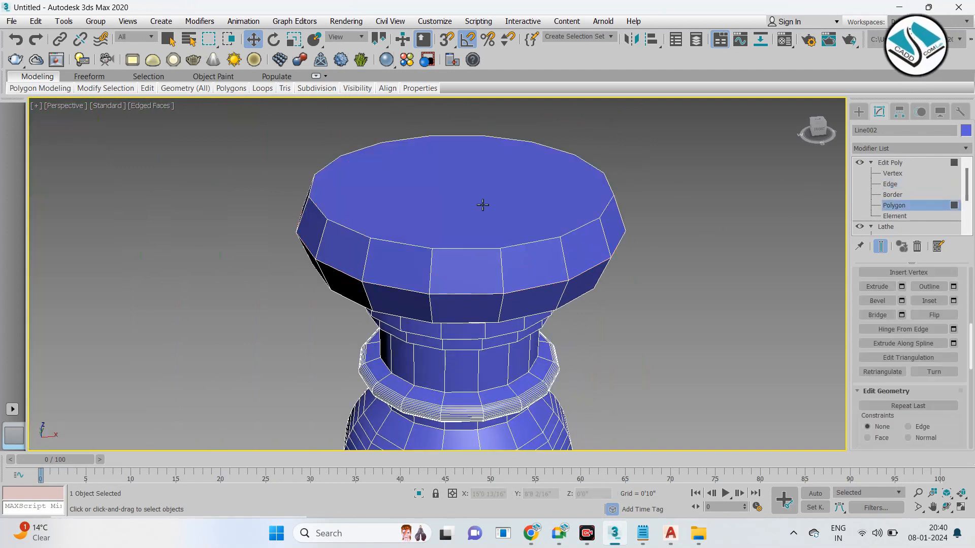
scroll(511, 157, "down", 8)
scroll(472, 257, "up", 10)
scroll(441, 257, "down", 6)
middle_click_drag(481, 181, 492, 244)
middle_click_drag(492, 244, 492, 310, "alt")
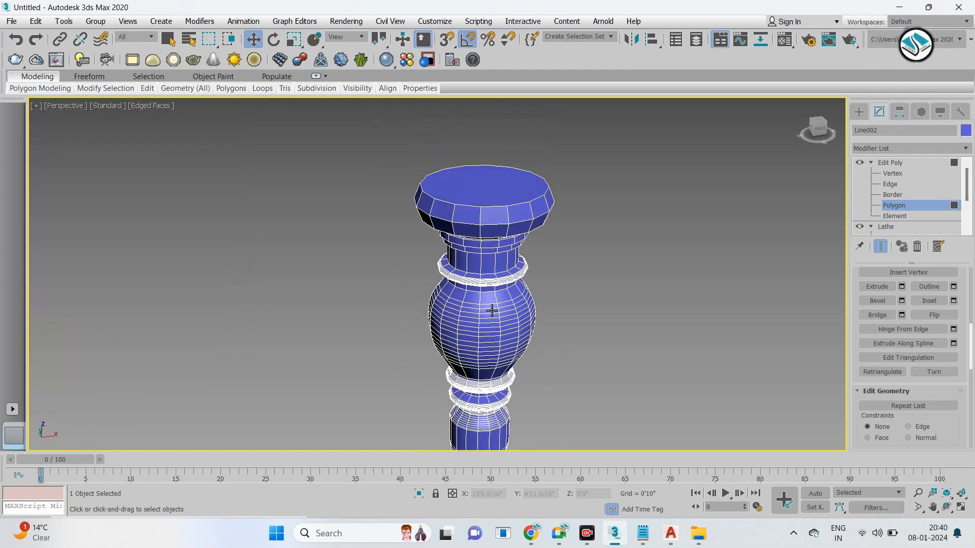
Step: Add a TurboSmooth modifier to the leg and set its iterations to 2
scroll(508, 218, "up", 3)
left_click(916, 144)
type("tu")
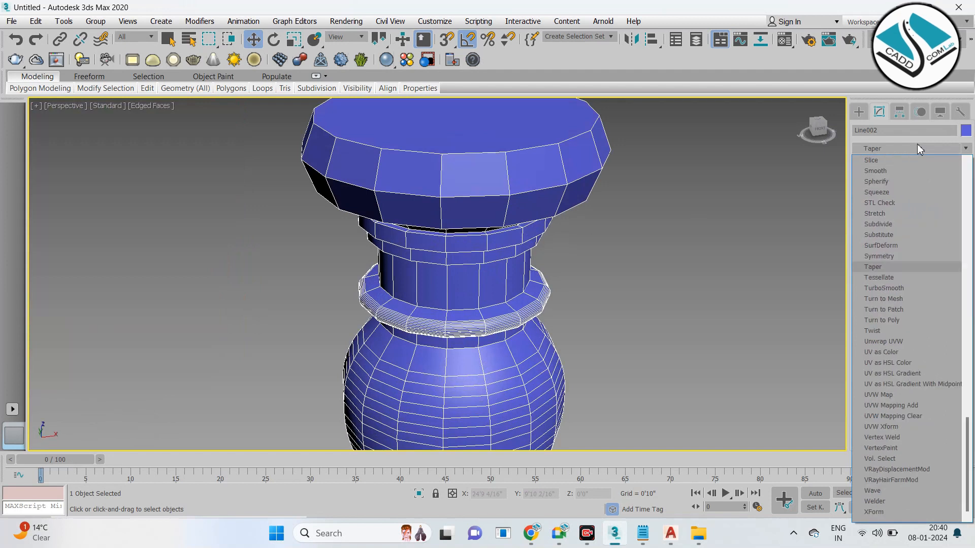
left_click(884, 288)
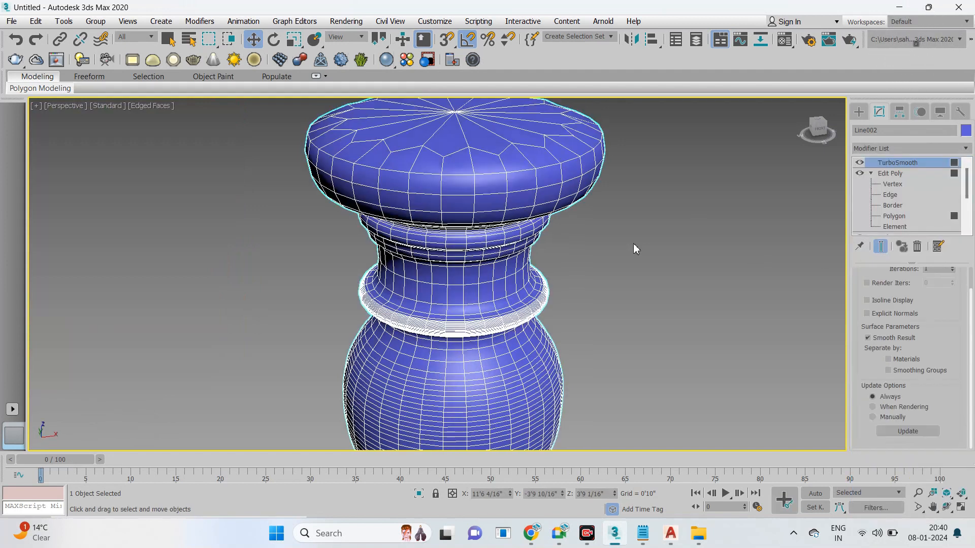
scroll(471, 181, "up", 4)
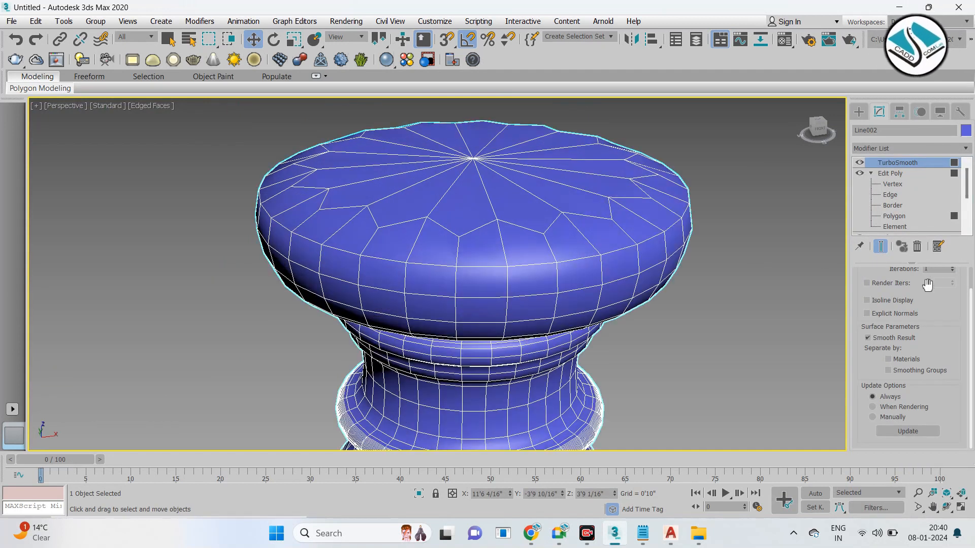
scroll(934, 287, "up", 1)
left_click(953, 293)
scroll(671, 340, "down", 6)
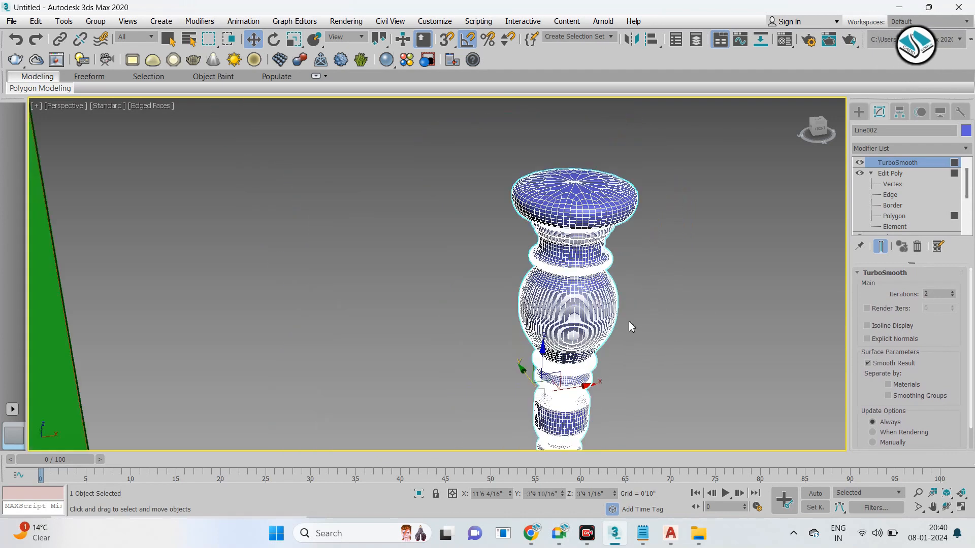
Step: Inspect the smoothed lower tip of the leg and switch off the TurboSmooth effect
scroll(590, 380, "up", 5)
middle_click_drag(589, 381, 589, 264)
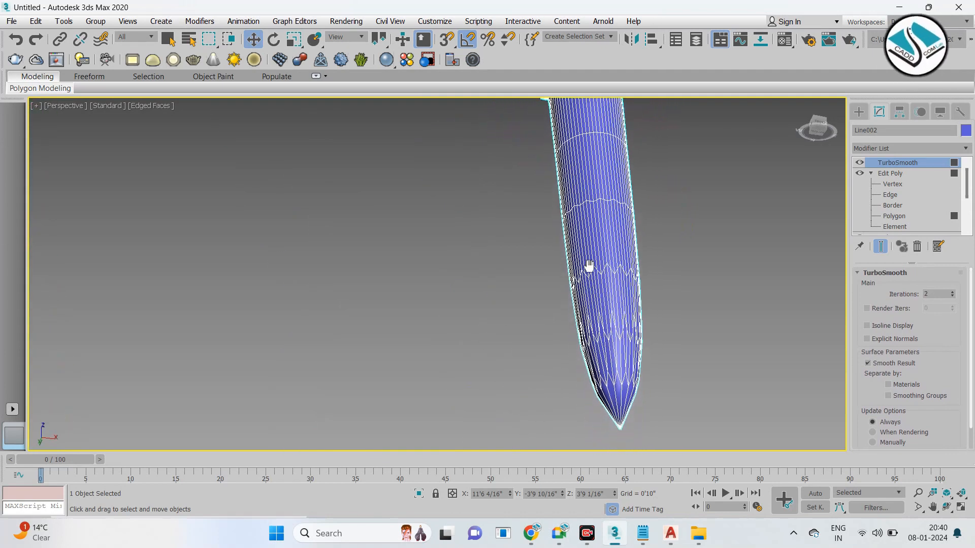
left_click(859, 163)
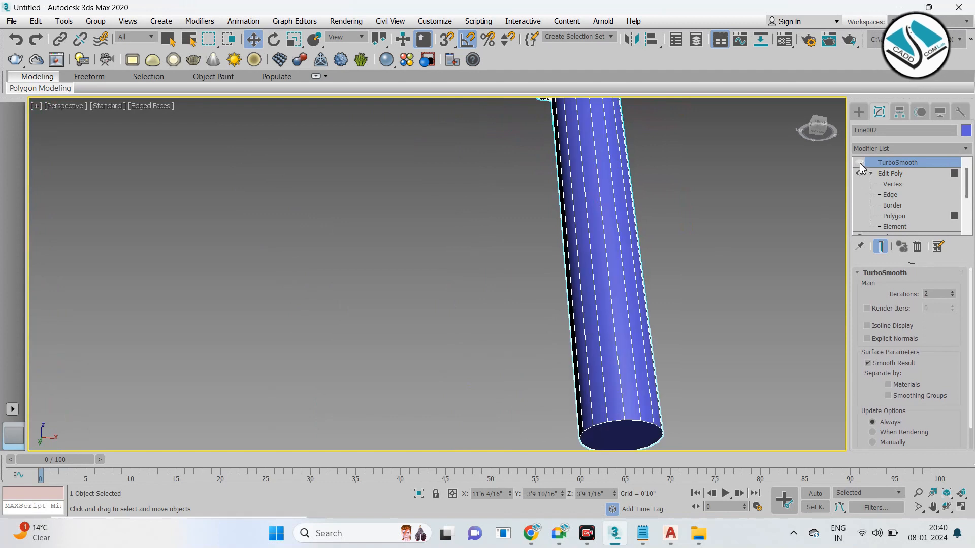
Step: Select the ring of vertical edges on the bottom shaft and connect them with multiple evenly spaced edge loops
left_click(889, 195)
scroll(626, 235, "down", 5)
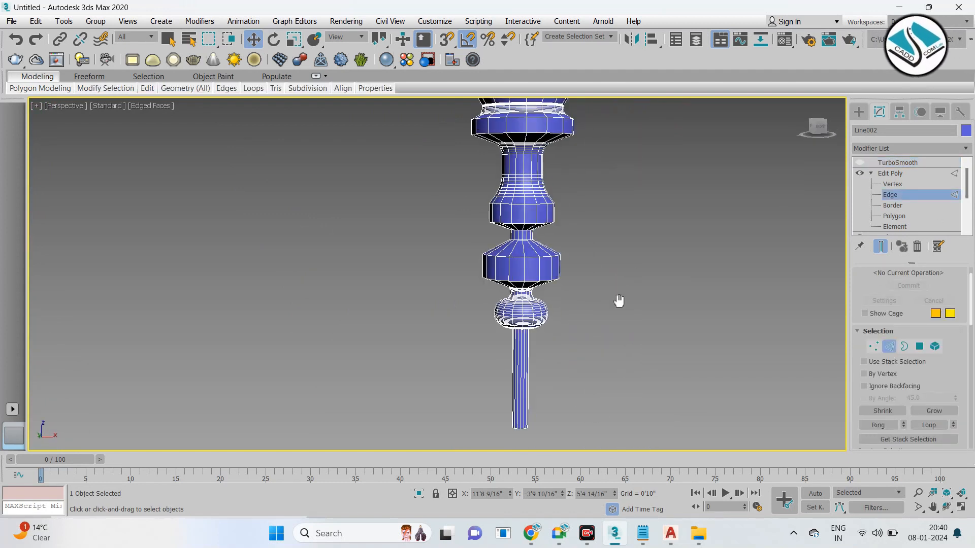
scroll(609, 285, "up", 6)
left_click(599, 262)
key("alt+r")
scroll(943, 390, "down", 3)
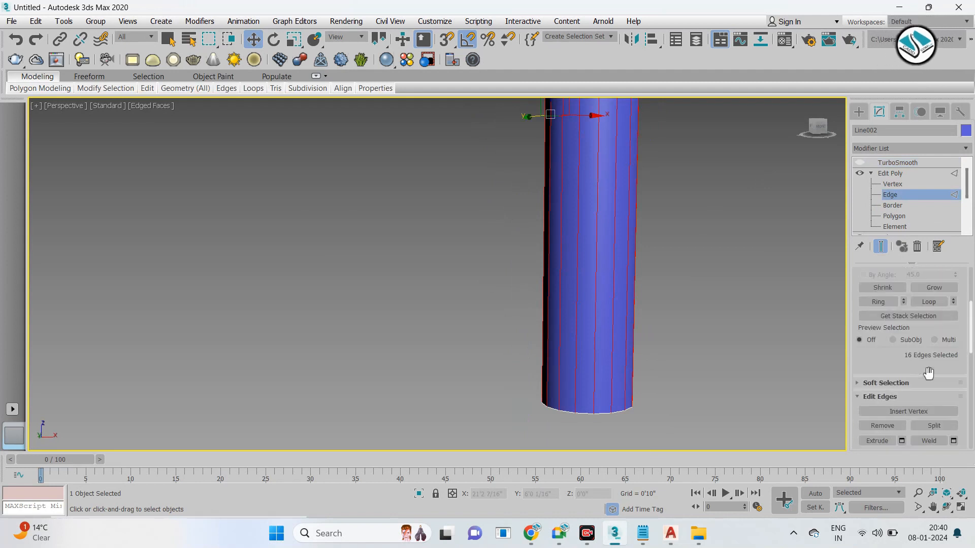
left_click(954, 409)
scroll(562, 224, "down", 4)
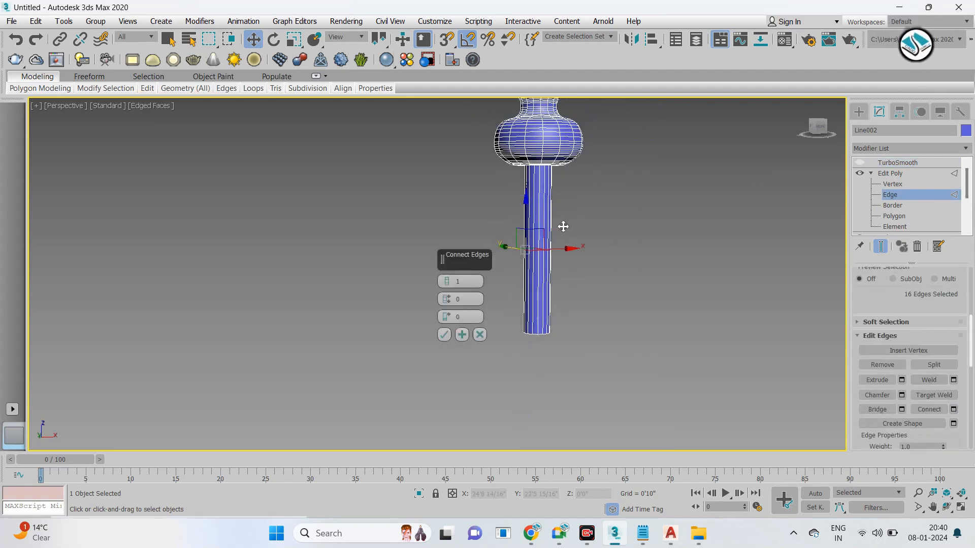
scroll(561, 224, "up", 5)
left_click_drag(457, 199, 459, 201)
scroll(529, 272, "down", 5)
middle_click_drag(526, 277, 529, 227)
scroll(500, 282, "up", 3)
left_click(448, 337)
Step: Inset the cap polygon at the shaft's lower end and clear the selection
middle_click_drag(573, 307, 592, 258, "alt")
scroll(582, 296, "up", 4)
left_click(573, 311)
scroll(572, 310, "up", 4)
left_click(909, 215)
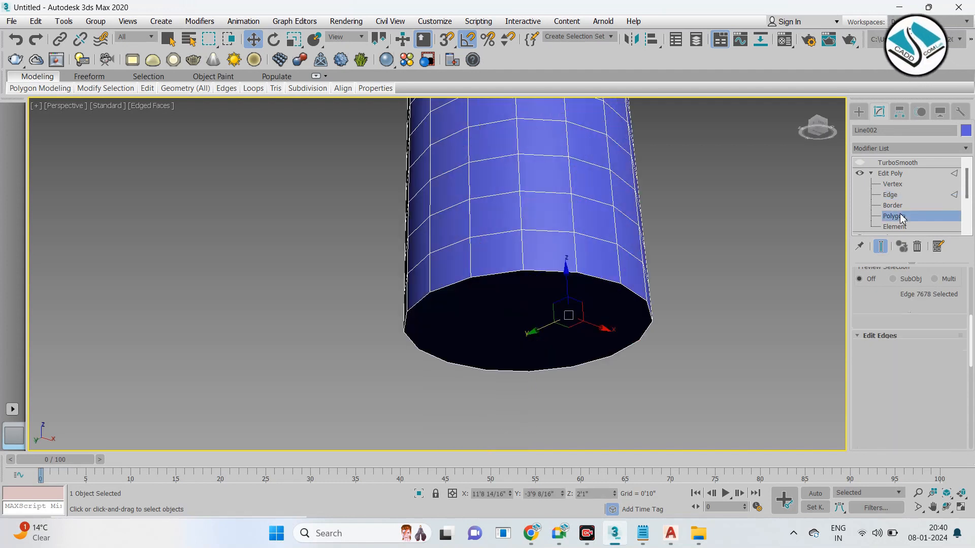
left_click(585, 291)
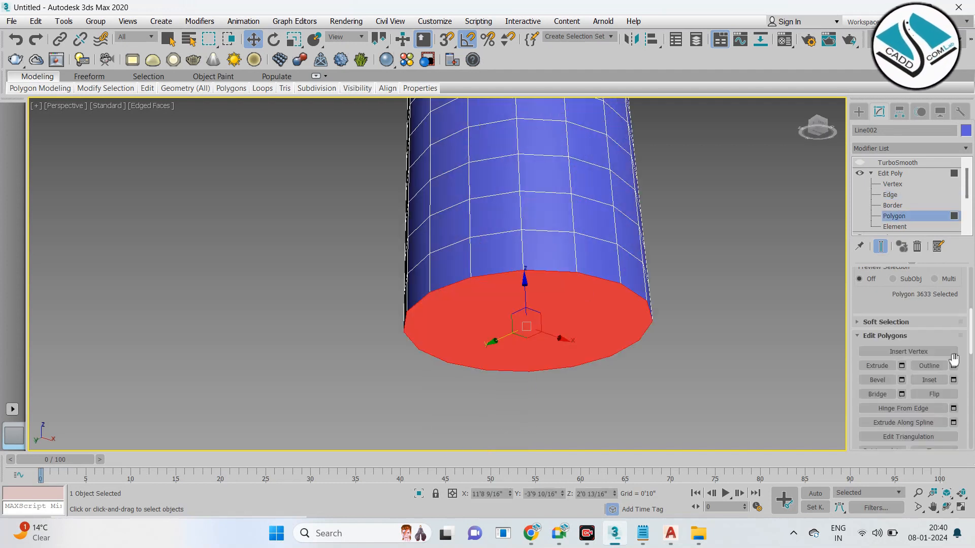
left_click(953, 380)
mouse_move(445, 299)
left_mouse_down()
mouse_move(445, 285)
mouse_move(443, 312)
left_mouse_up()
left_click(444, 317)
left_click(733, 325)
scroll(733, 325, "down", 5)
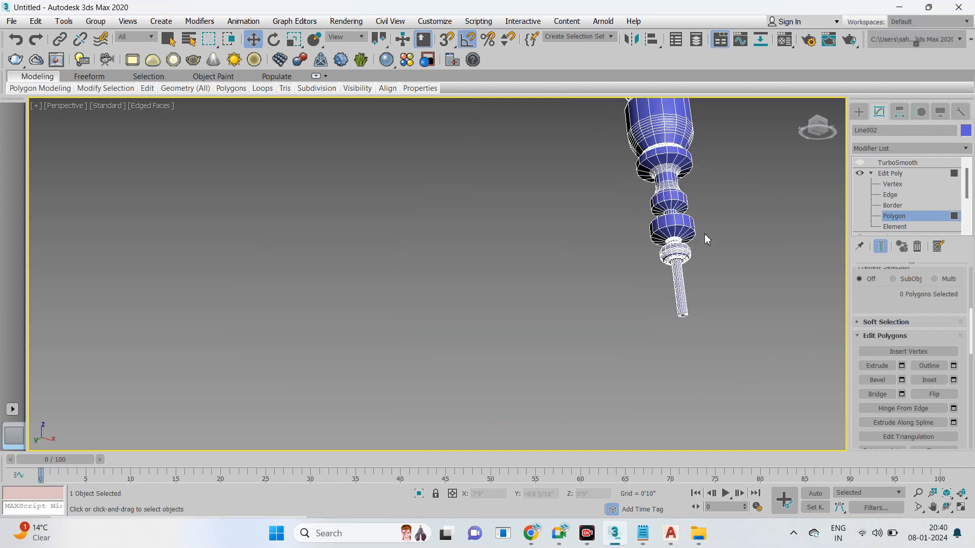
Step: Turn the TurboSmooth effect back on for the leg and inspect the smoothed shaft and top cap
scroll(704, 233, "up", 4)
left_click(886, 163)
left_click(859, 162)
scroll(655, 274, "down", 3)
scroll(475, 271, "up", 4)
scroll(475, 271, "up", 5)
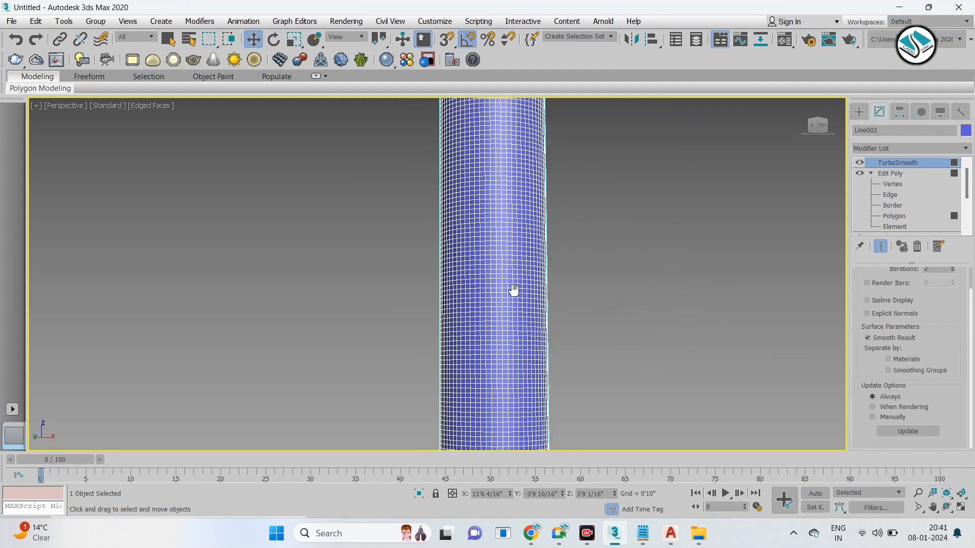
scroll(531, 325, "down", 8)
middle_click_drag(546, 137, 546, 386)
scroll(539, 284, "up", 3)
middle_click_drag(540, 174, 531, 284)
scroll(531, 285, "down", 3)
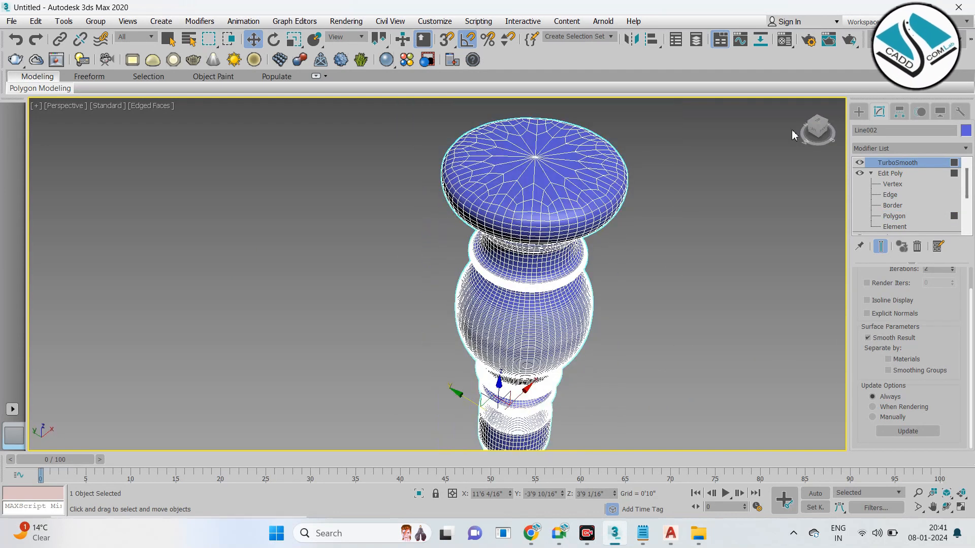
Step: In the Top view, make one copy of the leg spaced out along the X axis
left_click(859, 112)
scroll(599, 218, "down", 4)
middle_click_drag(599, 218, 566, 180)
left_click(614, 249)
left_click(528, 234)
key("alt+w")
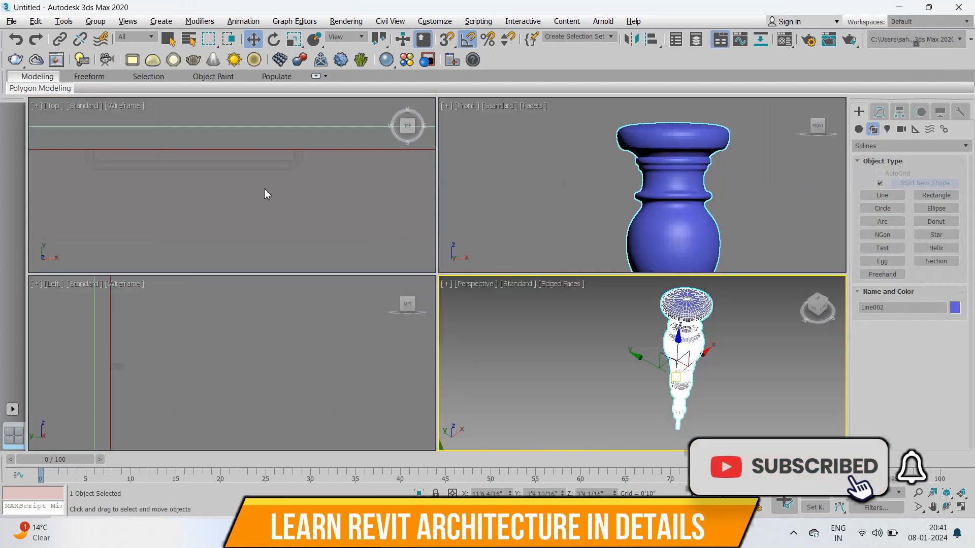
middle_click(265, 191)
key("alt+w")
scroll(333, 276, "down", 10)
scroll(426, 285, "up", 3)
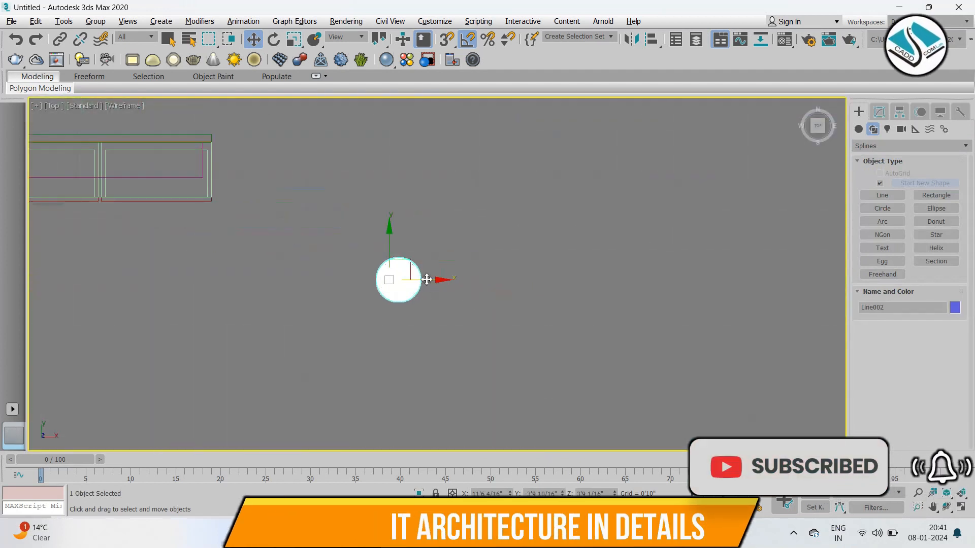
left_click_drag(435, 279, 759, 279, "shift")
left_click(491, 320)
Step: Select both legs and copy them once along the Y axis to form a four-leg layout
left_click_drag(748, 227, 399, 299)
middle_click_drag(473, 281, 411, 357)
left_click_drag(497, 306, 497, 126, "shift")
left_click(488, 318)
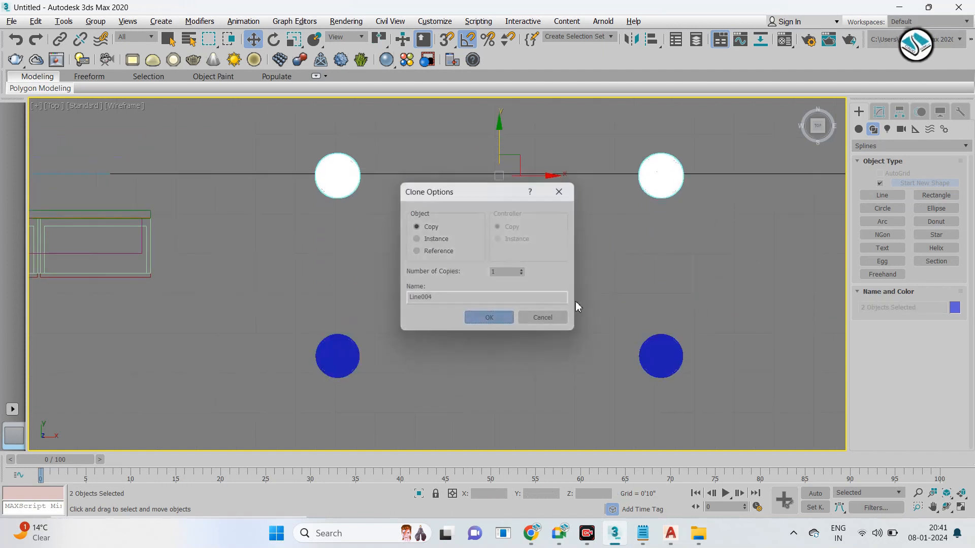
Step: Draw a rectangle enclosing the four legs in the Top view and convert it to an editable spline
left_click(936, 195)
left_click_drag(267, 144, 716, 402)
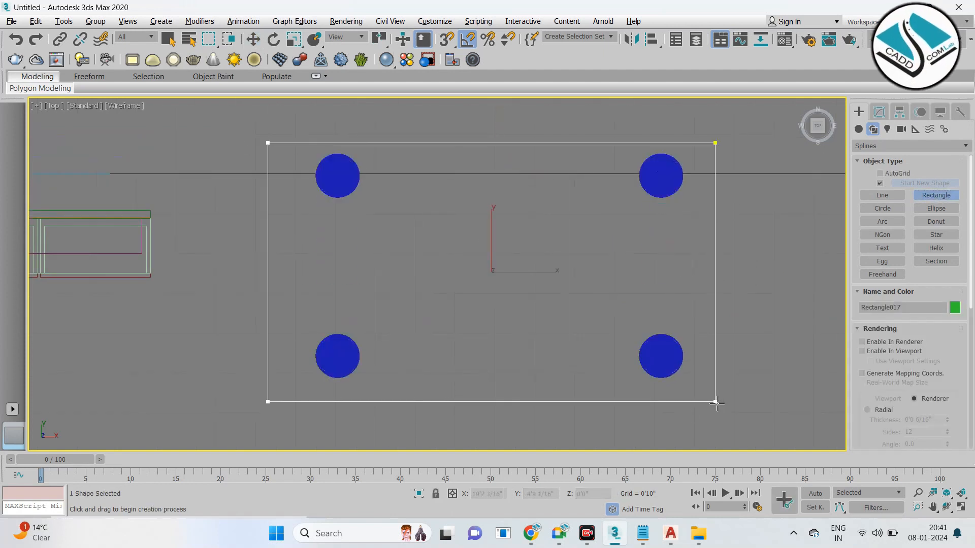
key("w")
left_click(899, 112)
left_click(878, 111)
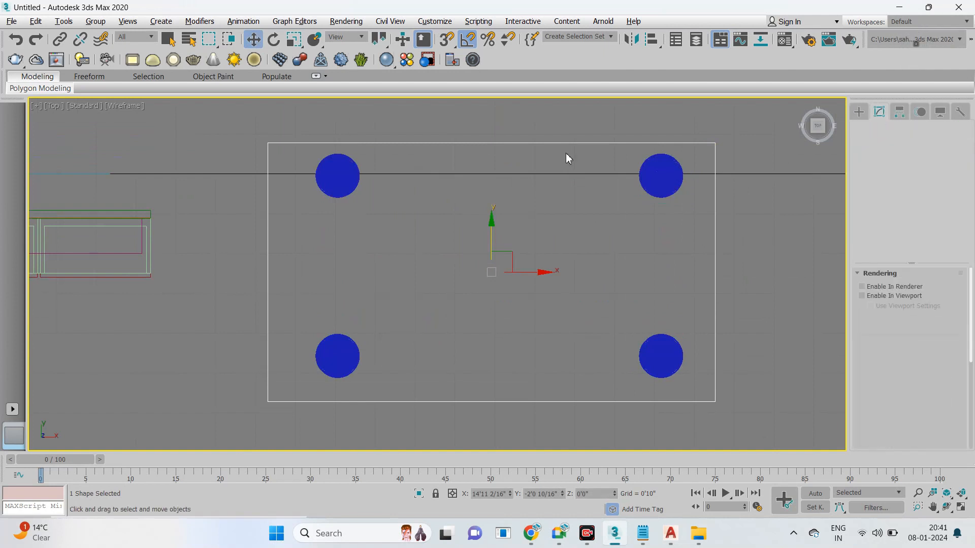
right_click(440, 148)
mouse_move(513, 289)
left_click(607, 288)
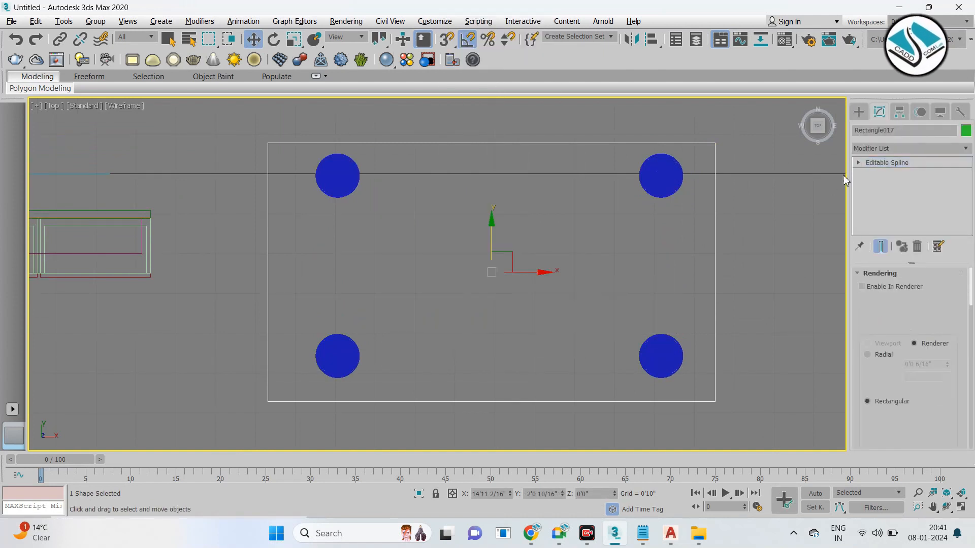
Step: Select all four corner vertices of the tabletop rectangle and fillet them into rounded corners
left_click(858, 163)
left_click(882, 173)
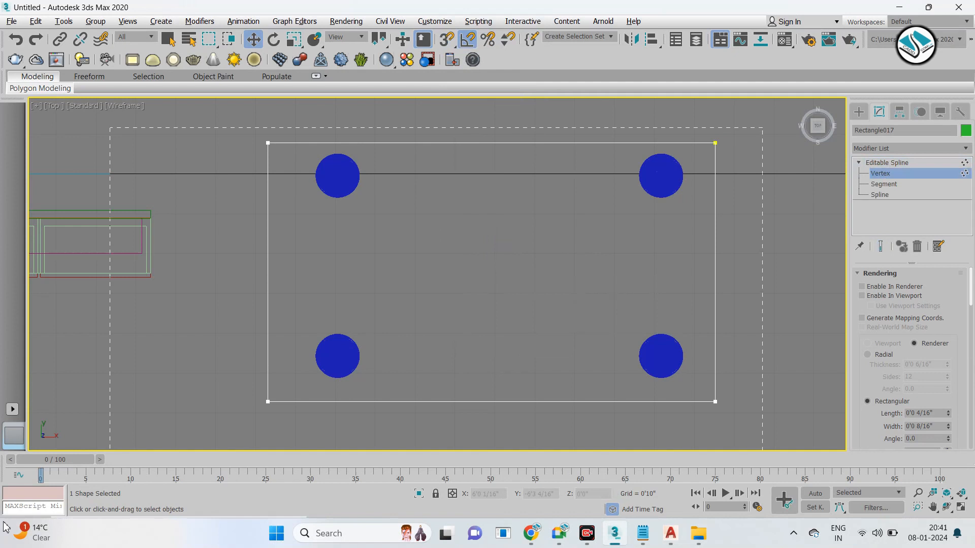
scroll(863, 355, "down", 5)
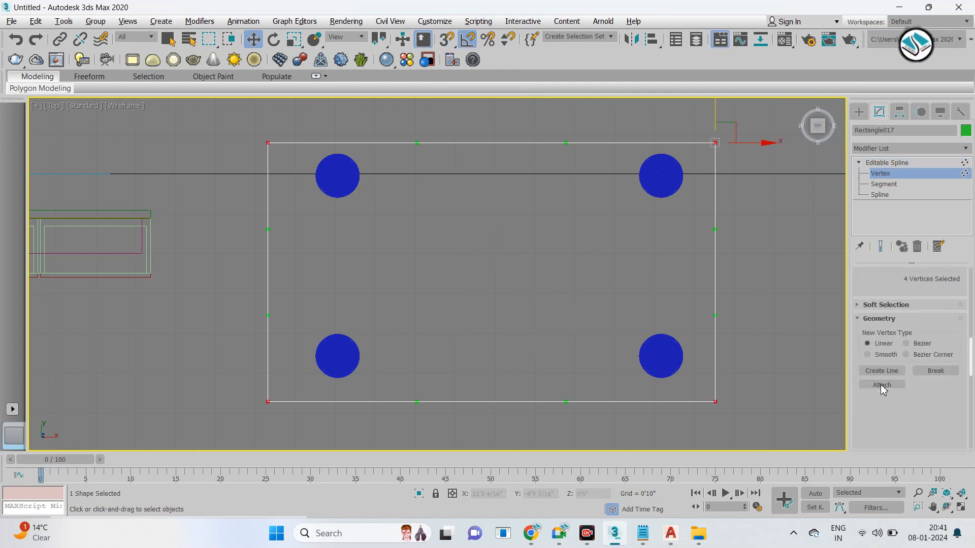
scroll(884, 421, "down", 5)
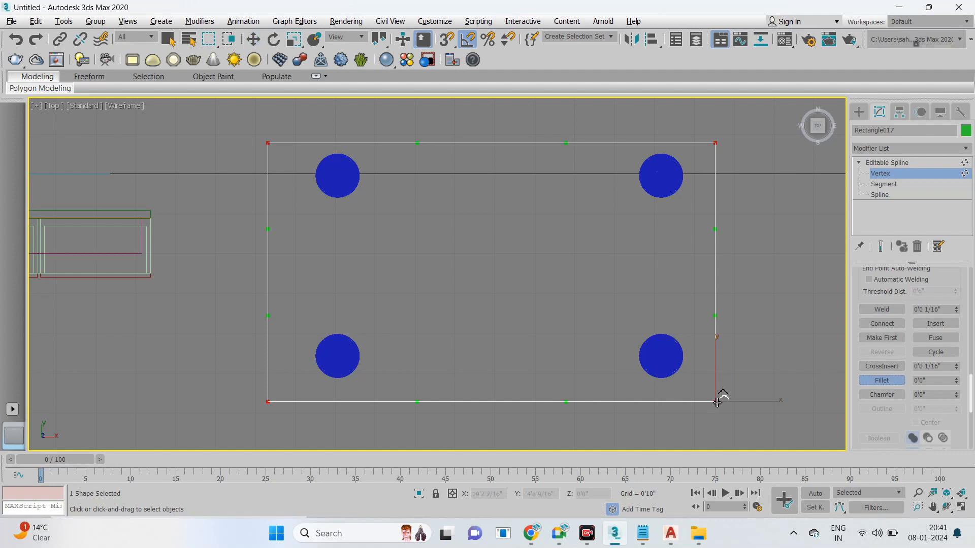
Step: Add an Extrude modifier to the rounded tabletop outline and set its amount to 2 inches
left_click(919, 148)
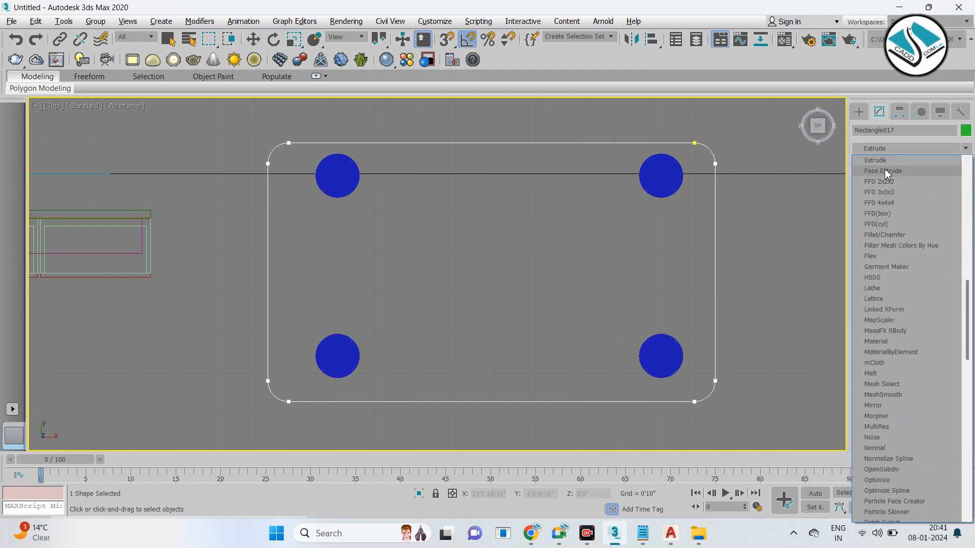
left_click(886, 175)
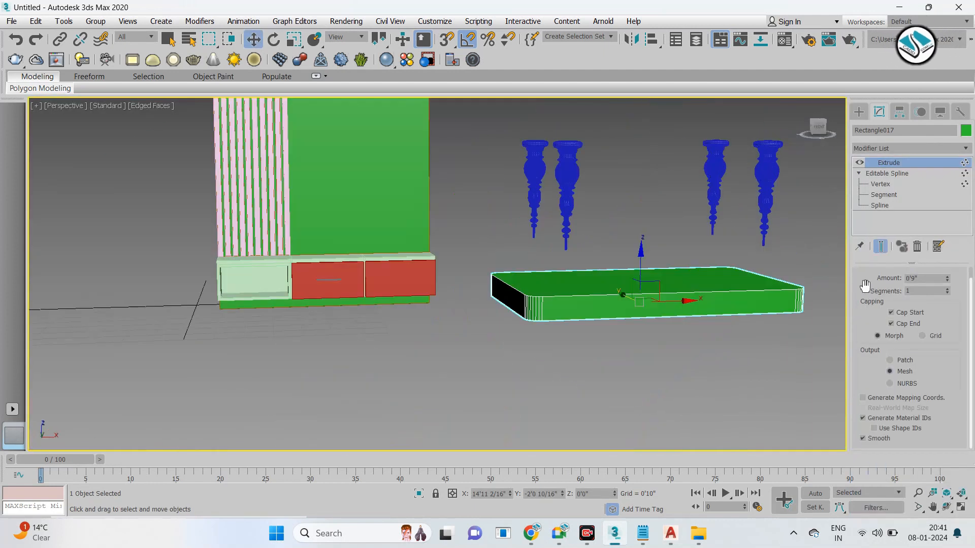
scroll(894, 274, "up", 1)
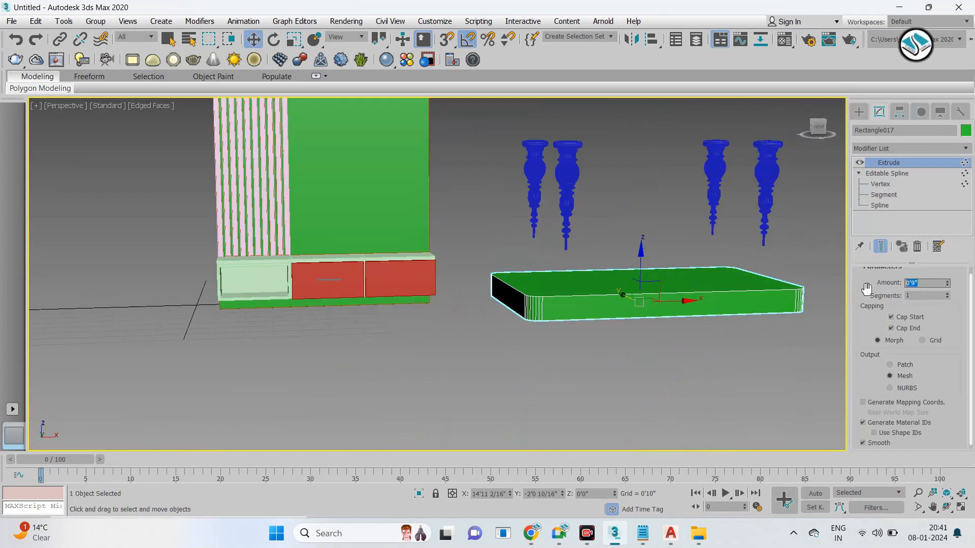
key("Return")
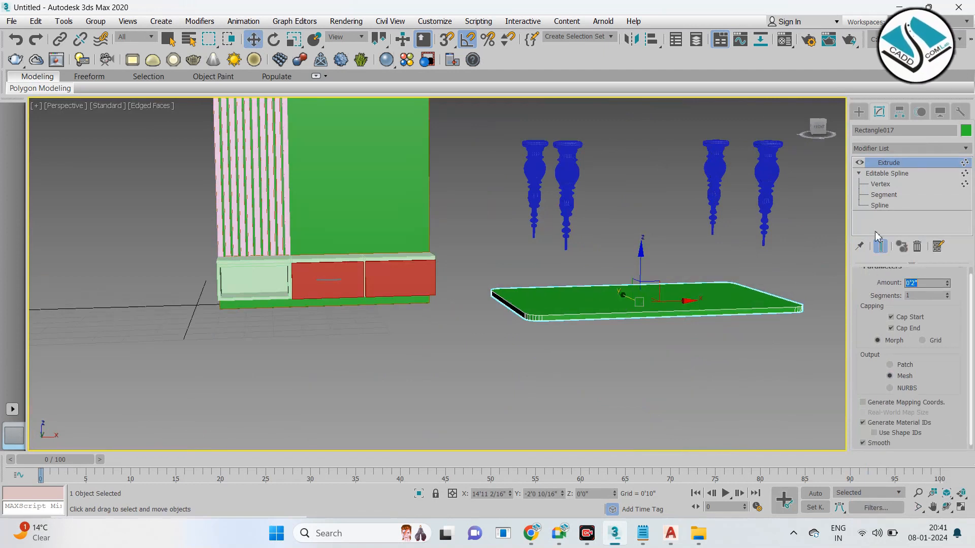
Step: Raise the tabletop along Z and adjust it in the Front view to rest on the tops of the legs
left_click(859, 112)
left_click_drag(639, 279, 649, 118)
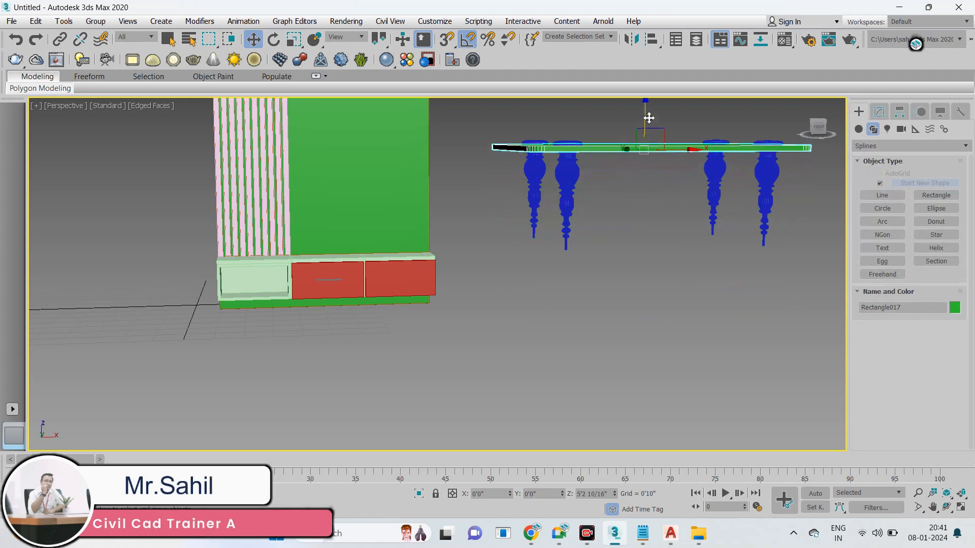
left_click(679, 273)
middle_click_drag(681, 271, 631, 213)
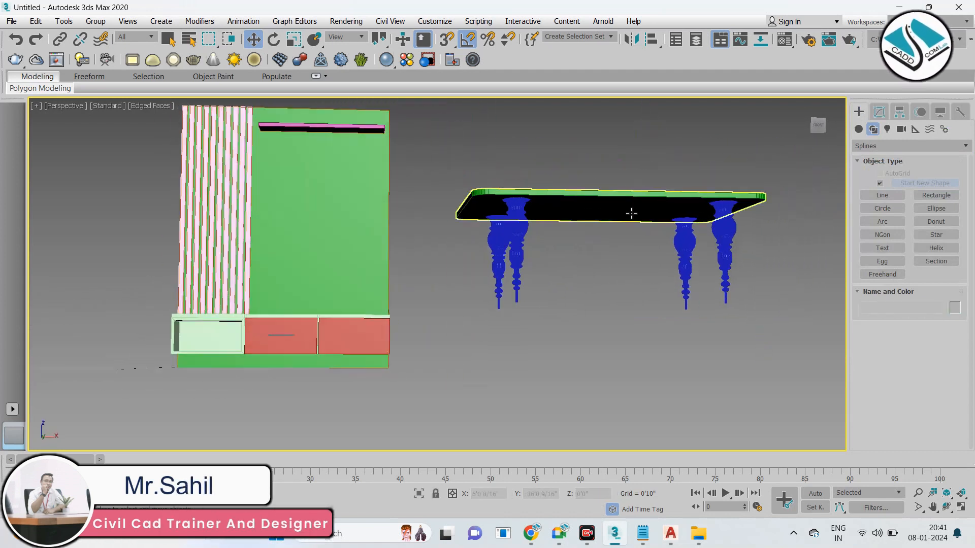
left_click(631, 213)
key("alt+w")
key("alt+w")
scroll(526, 245, "down", 5)
scroll(670, 223, "up", 4)
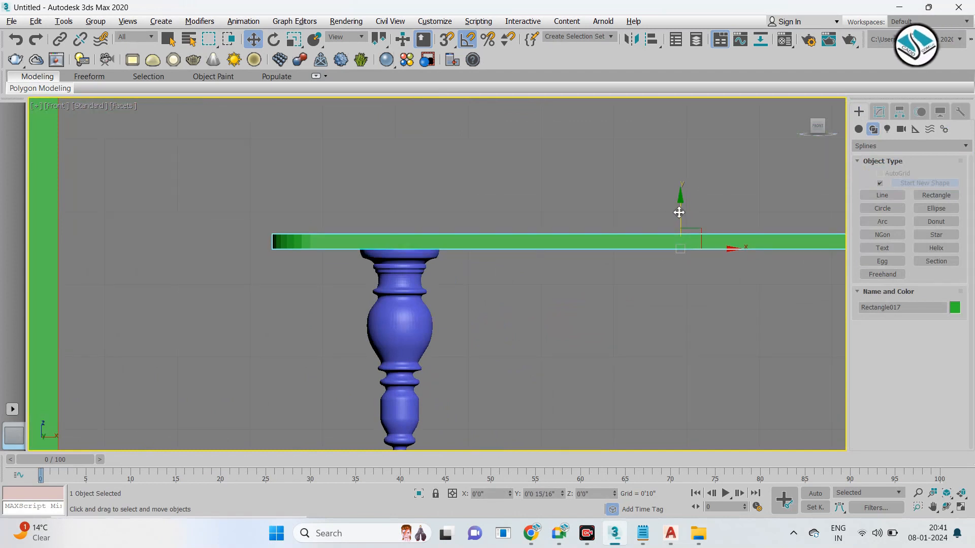
Step: Select the wall panel and drawer cabinet unit beside the table in the Perspective view and delete it
key("p")
middle_click_drag(672, 328, 356, 217, "alt")
left_click(209, 272)
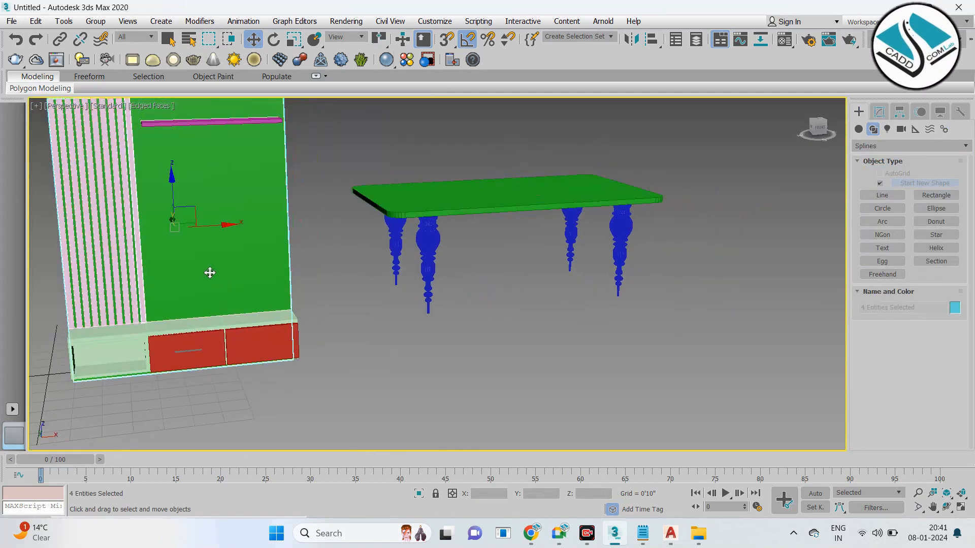
middle_click_drag(209, 272, 353, 216, "alt")
key("Delete")
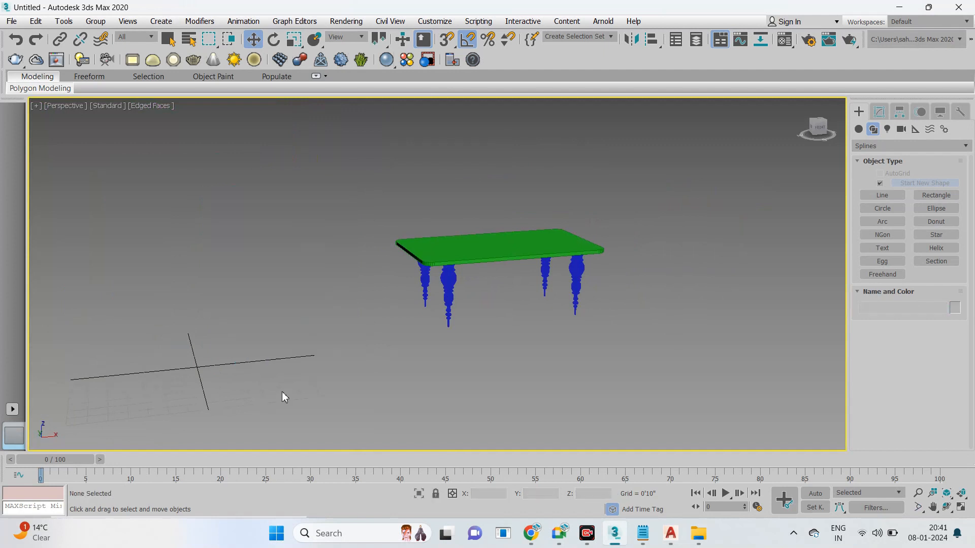
Step: Examine the finished table from the side and from below, checking how the legs meet the tabletop
scroll(465, 263, "up", 4)
left_click(475, 256)
middle_click_drag(481, 290, 492, 279, "alt")
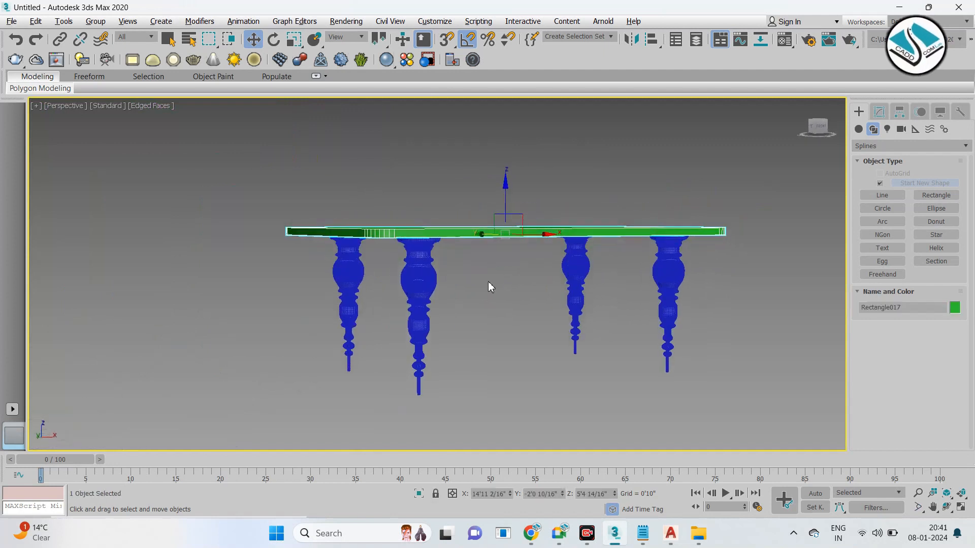
middle_click_drag(652, 311, 479, 320, "alt")
scroll(458, 285, "up", 5)
scroll(599, 314, "down", 3)
scroll(572, 323, "up", 3)
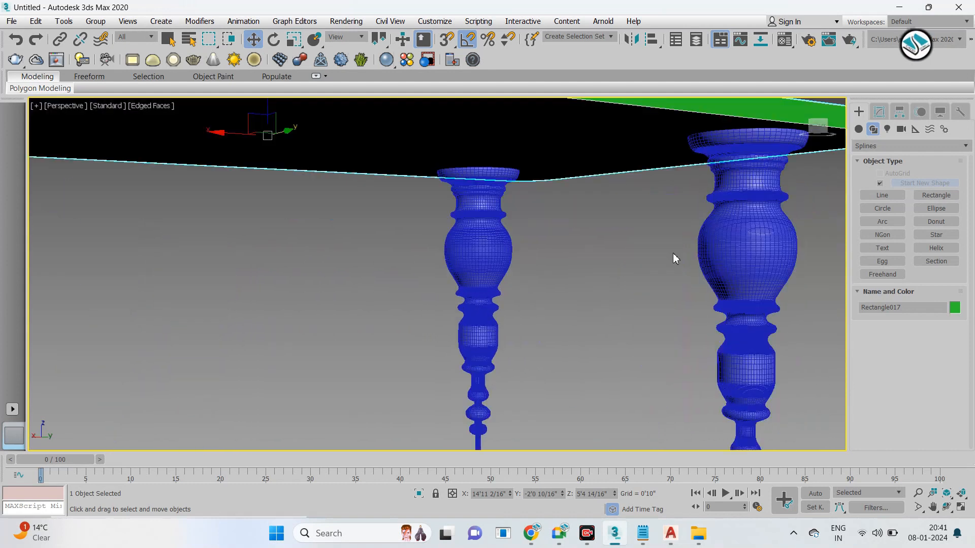
scroll(572, 325, "down", 3)
scroll(571, 325, "down", 5)
Step: Clear the table scene to start an empty one and turn on angle snap
left_click_drag(714, 185, 279, 431)
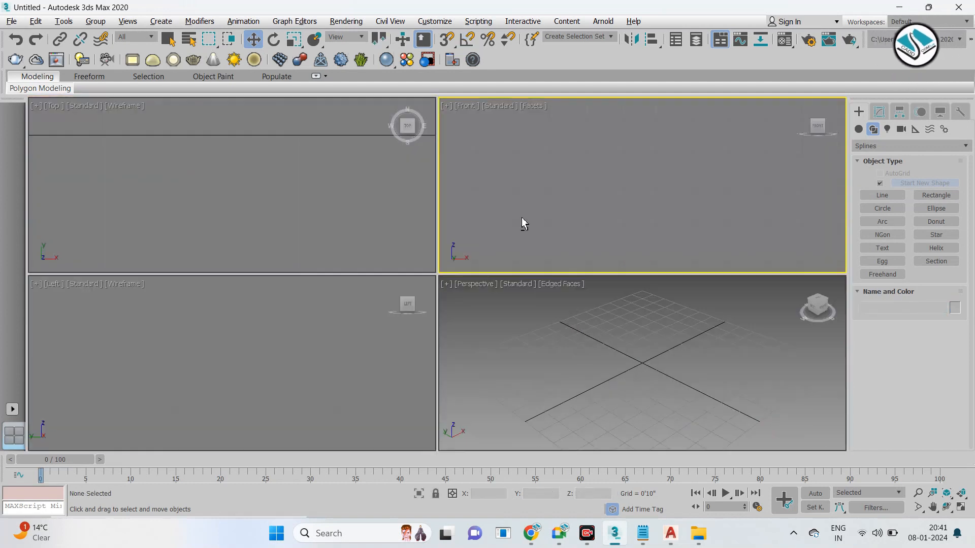
key("alt+w")
key("a")
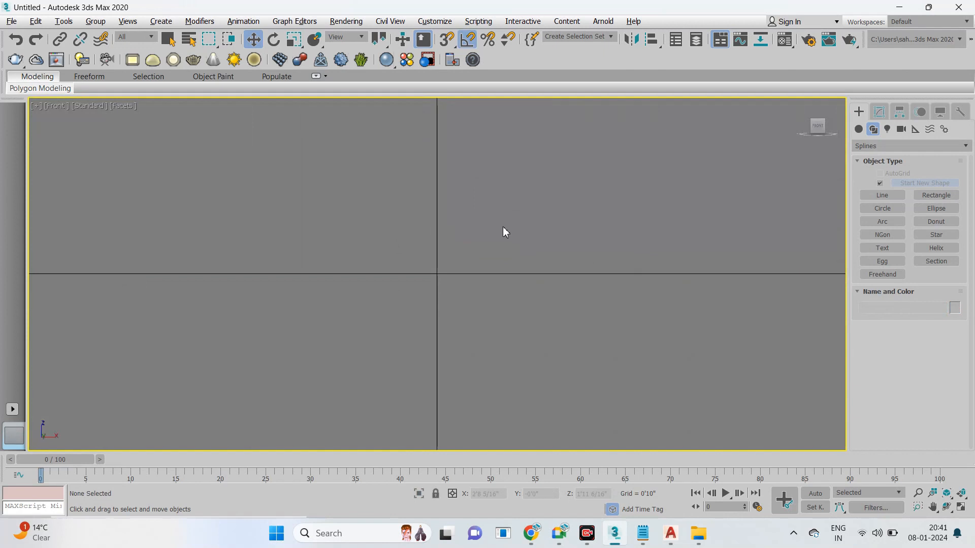
Step: Draw a wide rectangle around the origin in the Top view
key("alt+w")
left_click(370, 240)
key("alt+w")
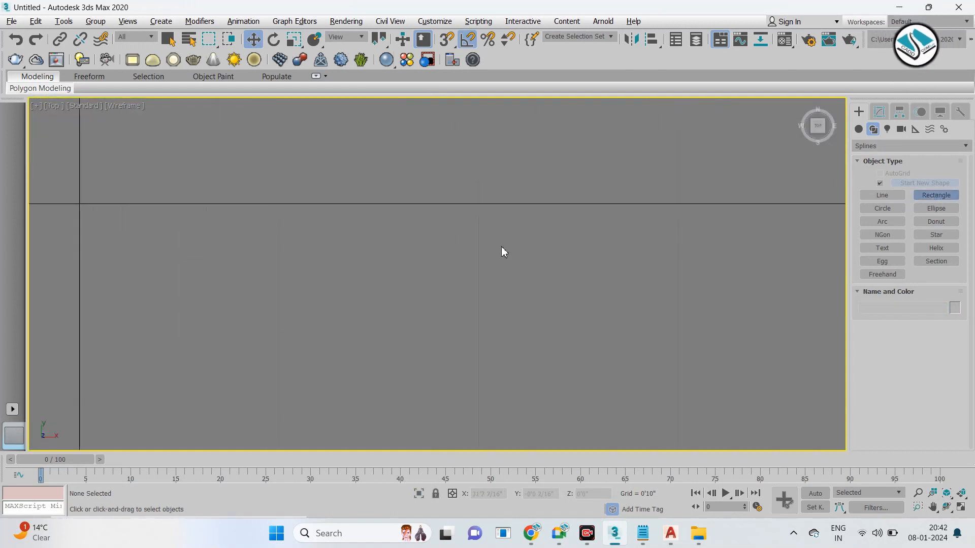
scroll(501, 245, "down", 5)
mouse_move(206, 153)
left_mouse_down()
mouse_move(441, 300)
mouse_move(454, 286)
left_mouse_up()
right_click(454, 286)
middle_click_drag(396, 219, 452, 244)
scroll(452, 244, "up", 2)
Step: Add an Extrude modifier to the rectangle and set its amount to 1'0"
left_click(883, 113)
left_click(905, 150)
type("ex")
left_click(888, 159)
key("alt+w")
left_click(697, 336)
key("alt+w")
scroll(645, 348, "down", 1)
scroll(645, 348, "down", 3)
middle_click_drag(644, 349, 569, 304, "alt")
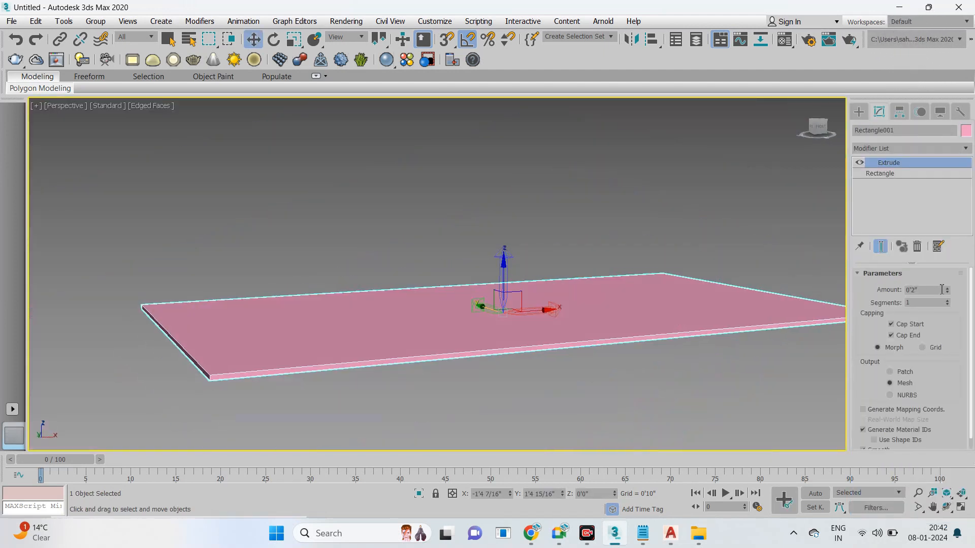
key("Return")
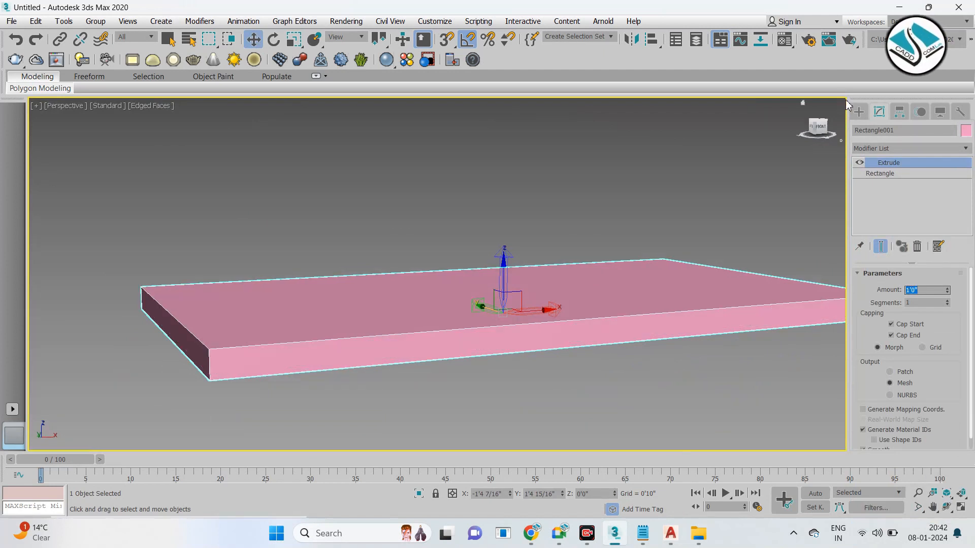
Step: Increase the slab's extrusion amount to 2'0"
left_click(859, 112)
left_click(879, 112)
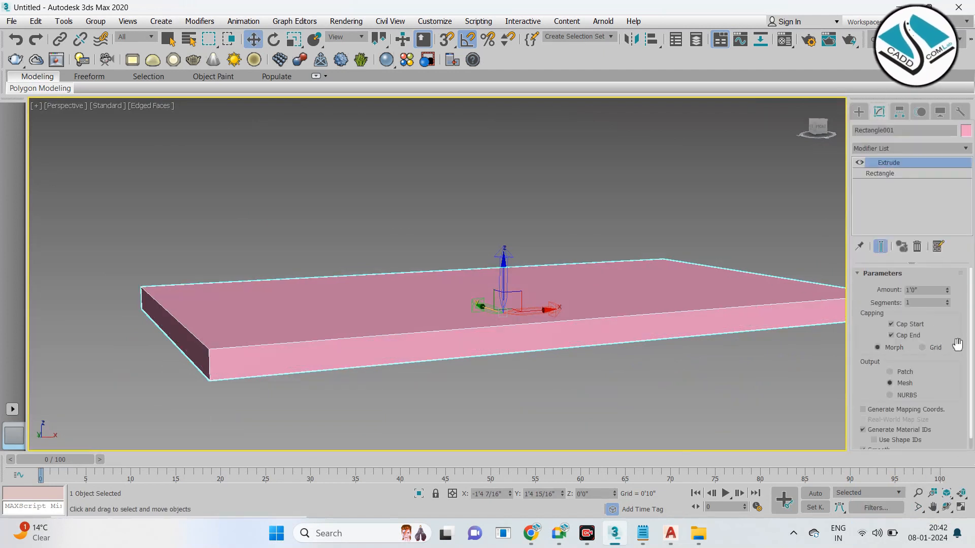
type("2")
key("Return")
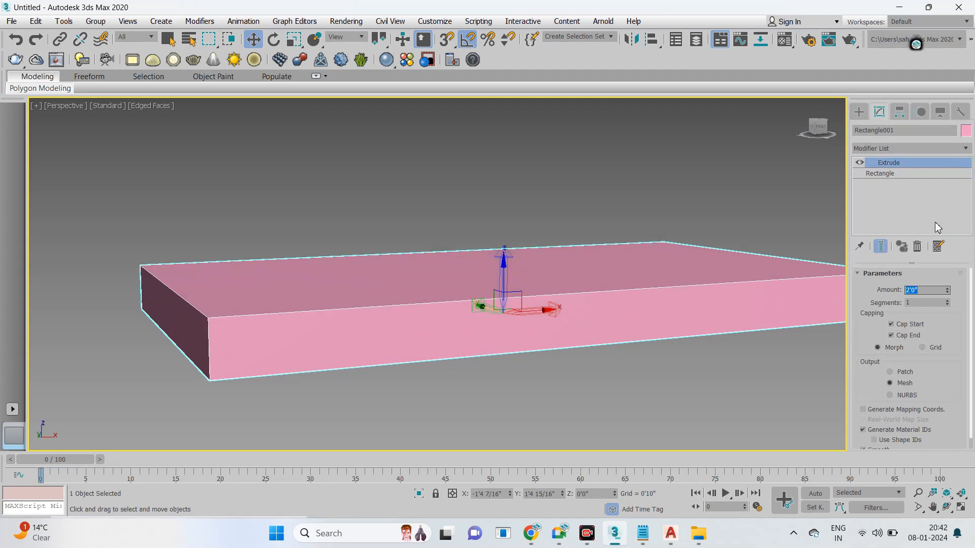
Step: Display the Front view in Wireframe Override and bring the slab's end edge into focus
left_click(863, 114)
left_click(651, 167)
middle_click_drag(650, 301, 572, 277)
left_click(574, 276)
key("alt+w")
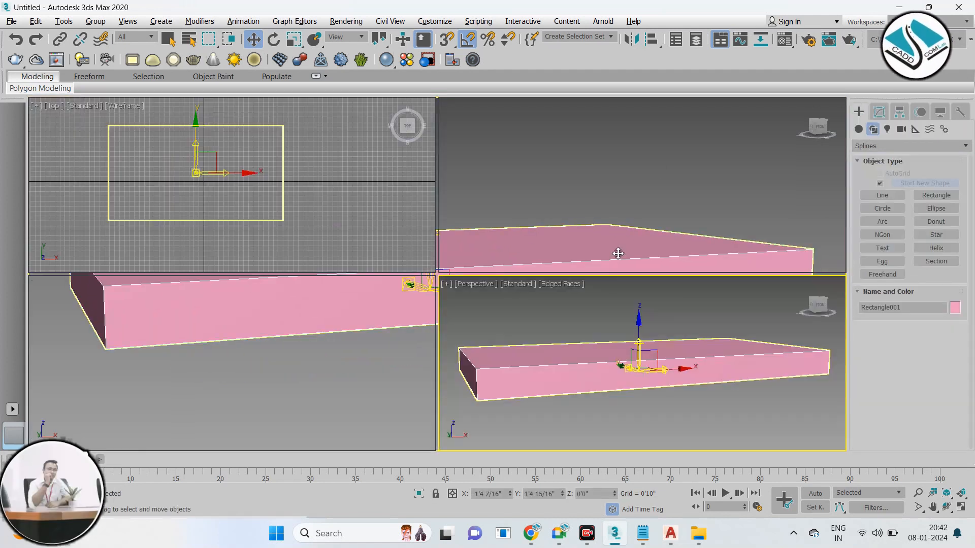
right_click(616, 246)
key("alt+w")
middle_click_drag(613, 236, 548, 236)
left_click(135, 106)
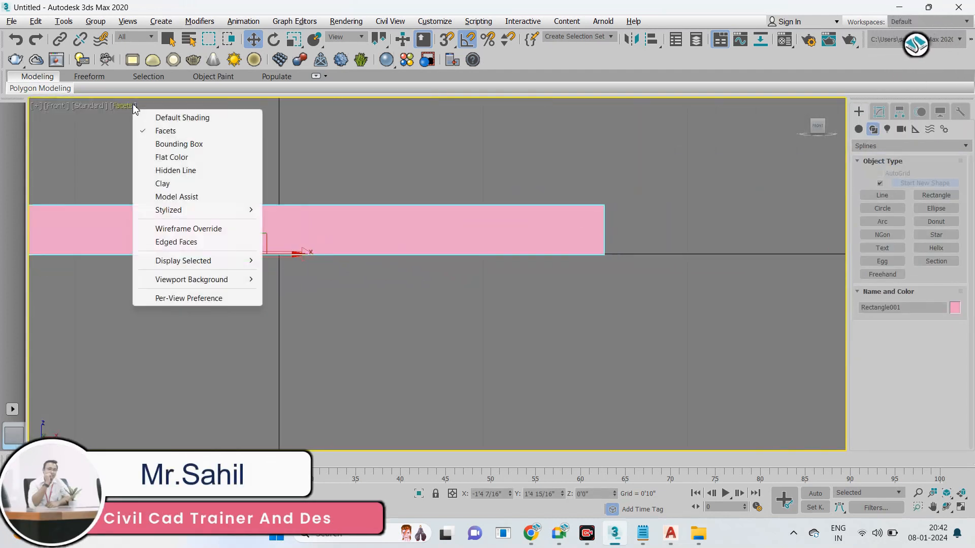
left_click(225, 228)
scroll(547, 225, "up", 3)
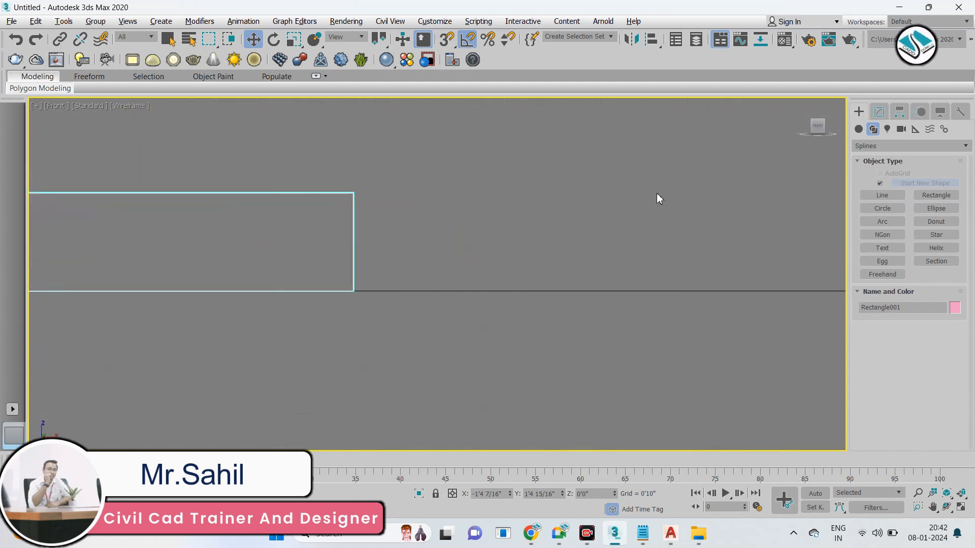
Step: Draw a closed, stepped Line profile beside the slab's end in the Front view, with a bottom edge about 1'4" long
left_click(886, 197)
scroll(367, 204, "up", 4)
left_click(446, 184)
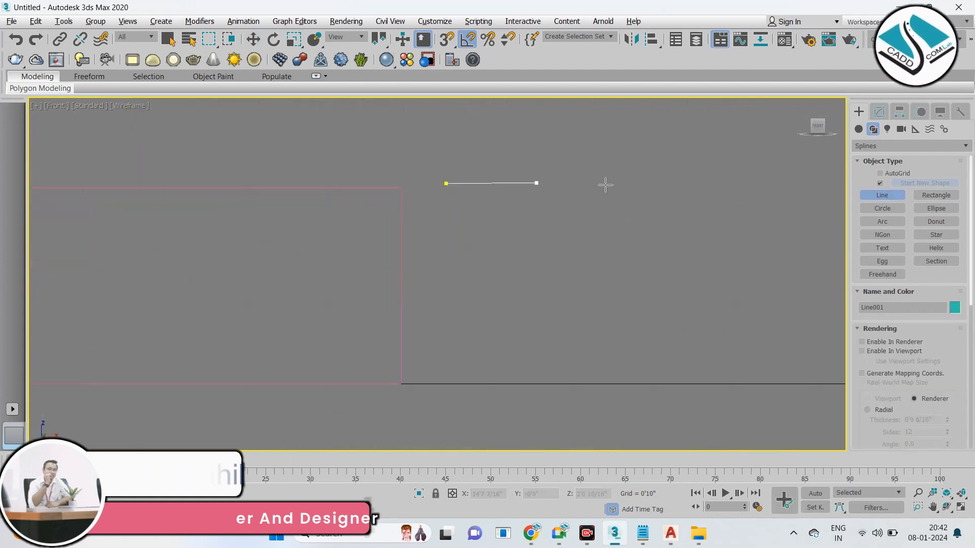
left_click(661, 184)
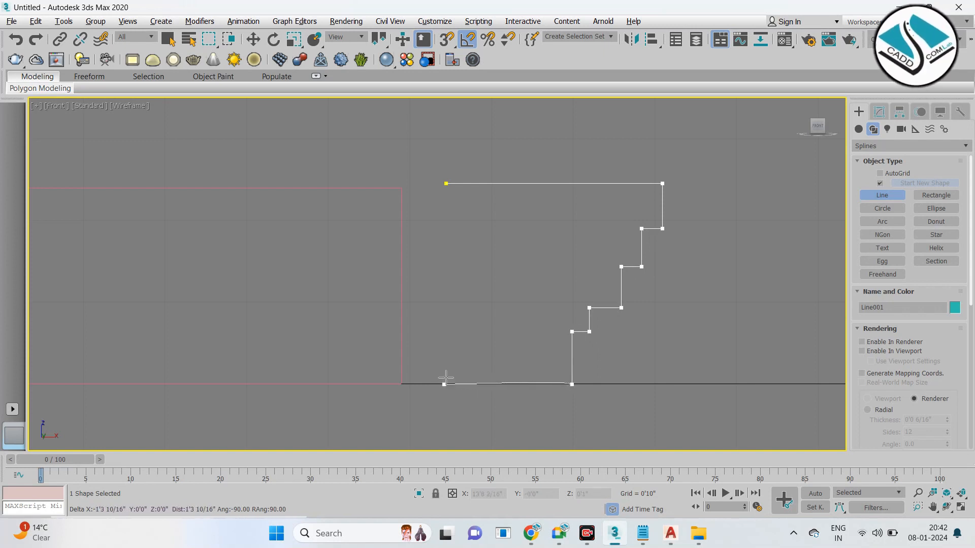
left_click(446, 177)
left_click(463, 306)
left_click(880, 113)
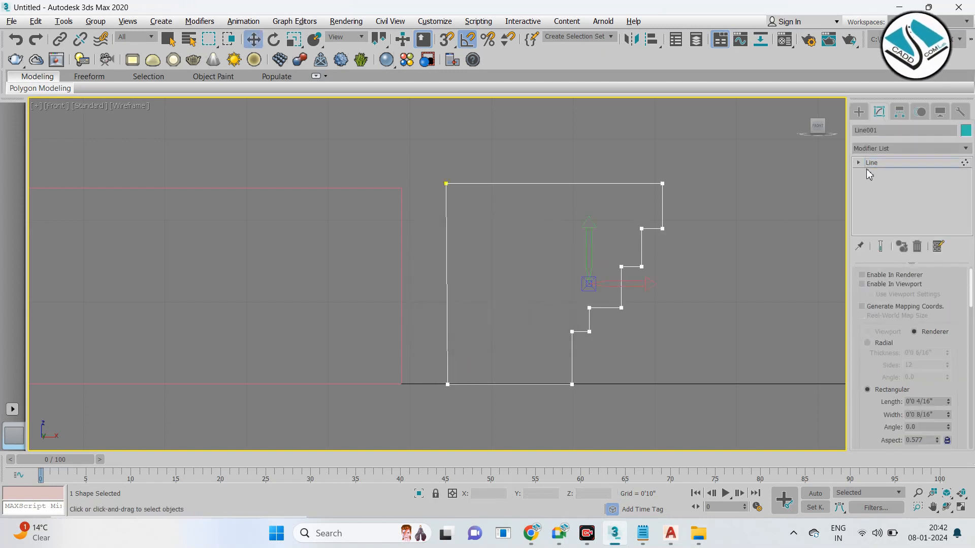
Step: Move the vertex pairs of the stepped profile vertically to adjust the heights of its individual steps
middle_click_drag(710, 211, 659, 201)
scroll(655, 199, "up", 3)
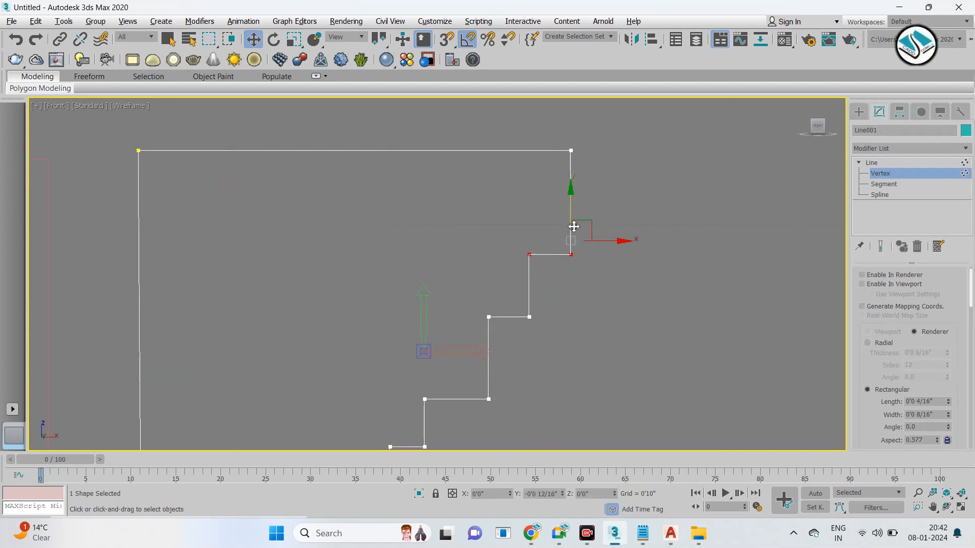
left_click_drag(574, 222, 574, 221)
scroll(563, 282, "down", 2)
middle_click_drag(562, 290, 560, 245)
scroll(542, 246, "up", 2)
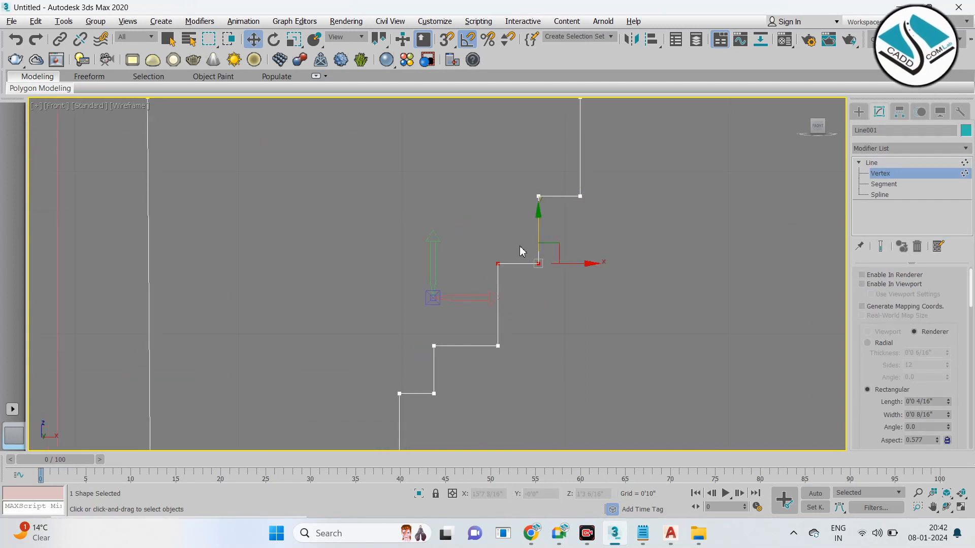
scroll(540, 247, "down", 3)
scroll(480, 331, "up", 5)
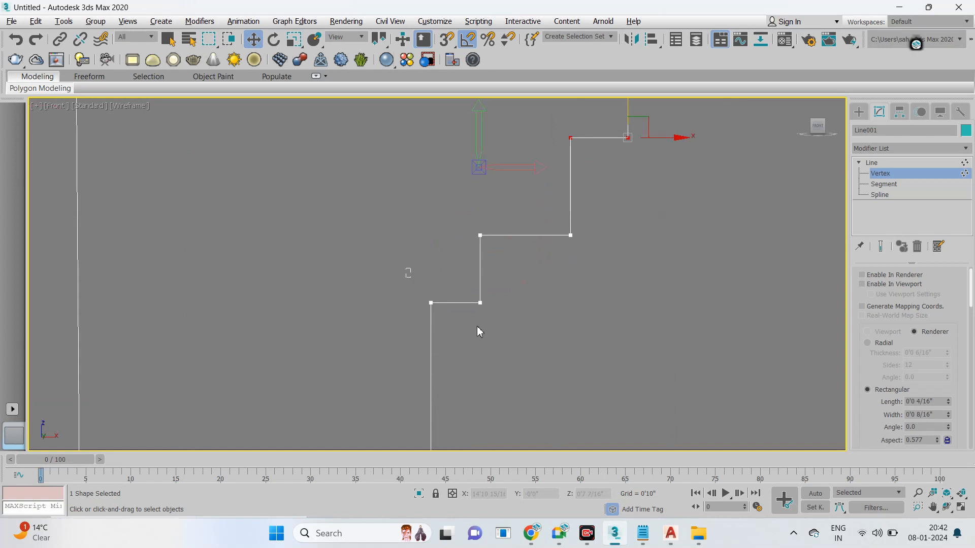
scroll(496, 302, "down", 2)
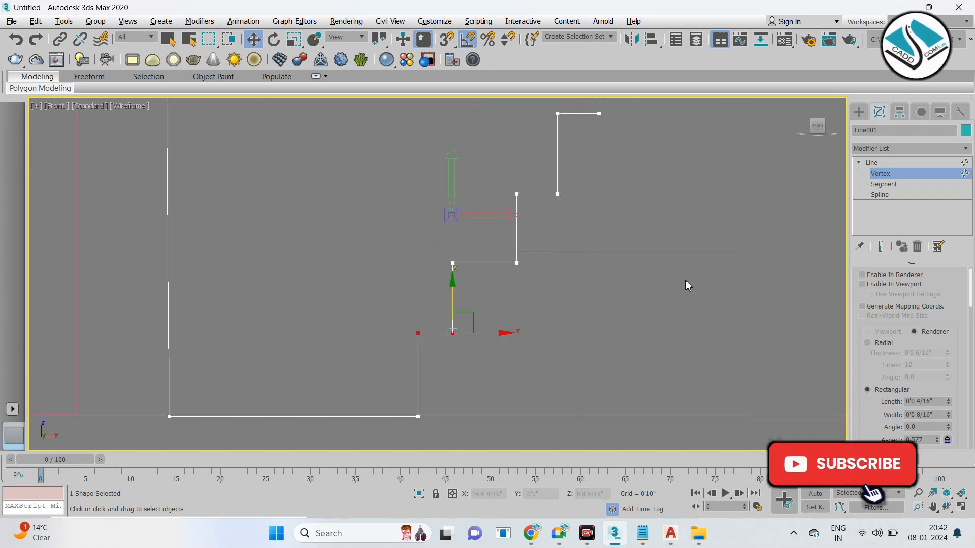
Step: Fillet the upper and middle step corners of the profile into freehand concave and convex curves
scroll(915, 409, "down", 5)
scroll(916, 409, "down", 10)
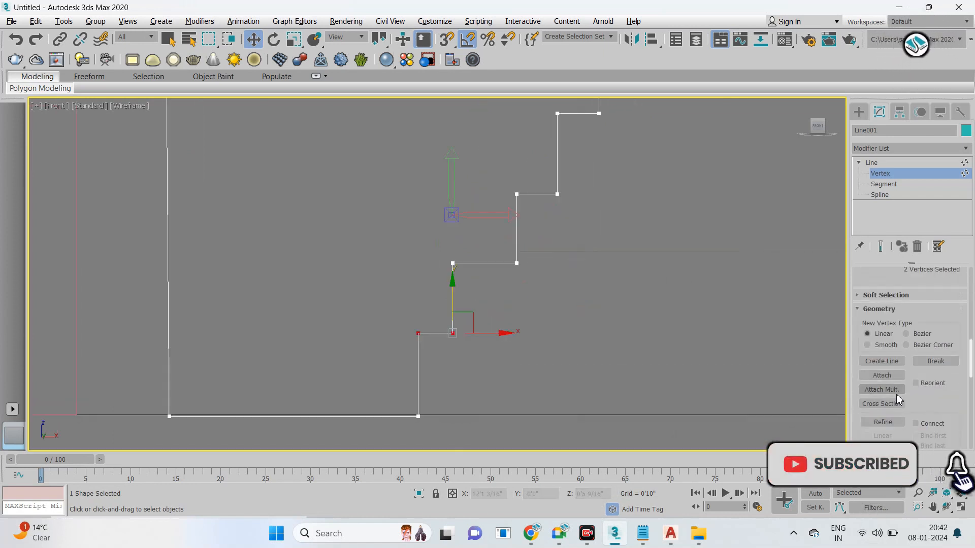
left_click(881, 400)
scroll(565, 218, "up", 4)
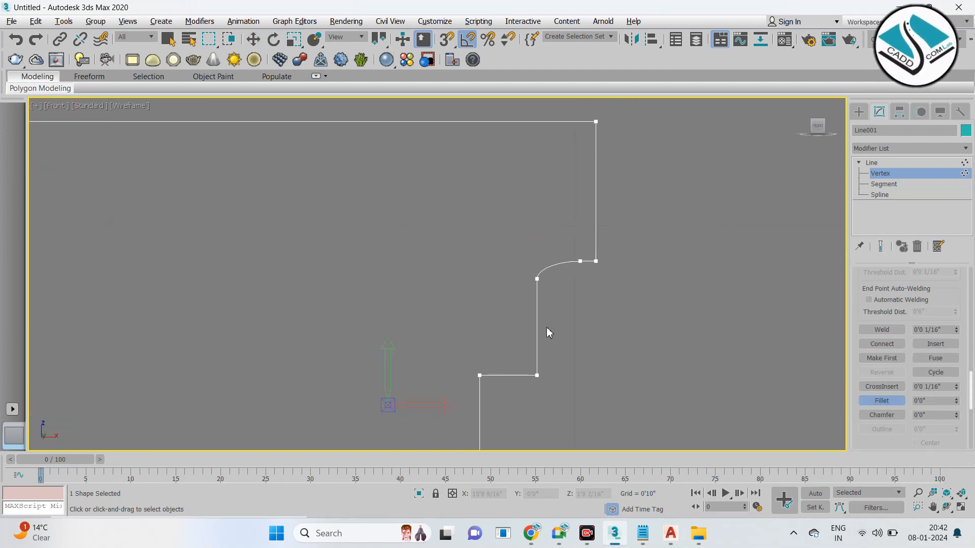
middle_click_drag(498, 411, 516, 287)
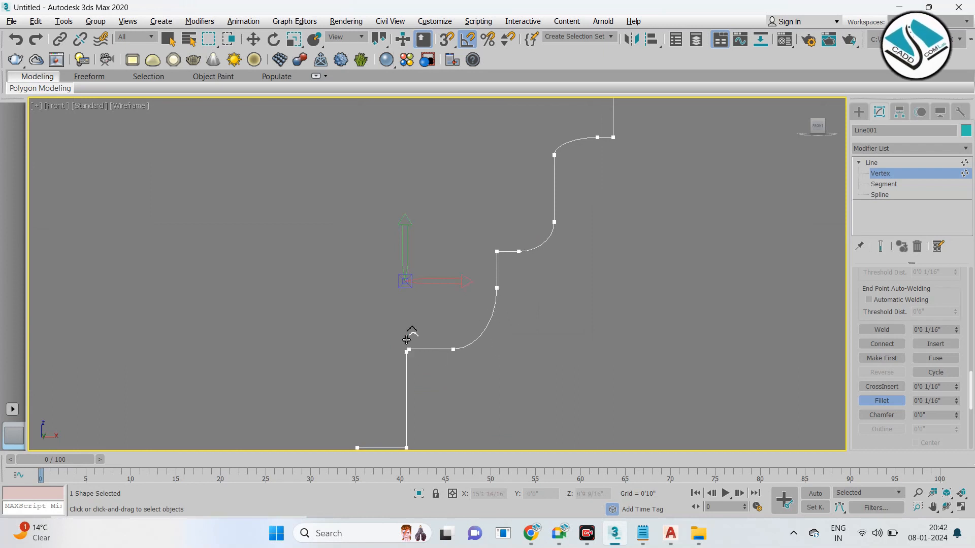
middle_click_drag(415, 363, 527, 236)
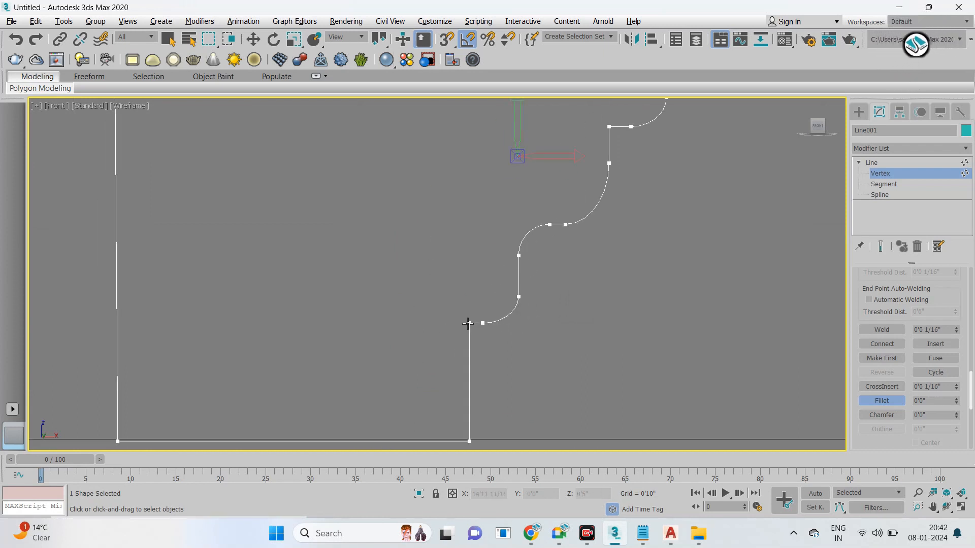
Step: Fillet the profile's bottom outer corner by about 0'3 7/16" and return to the Perspective view
scroll(486, 268, "down", 5)
scroll(472, 325, "up", 2)
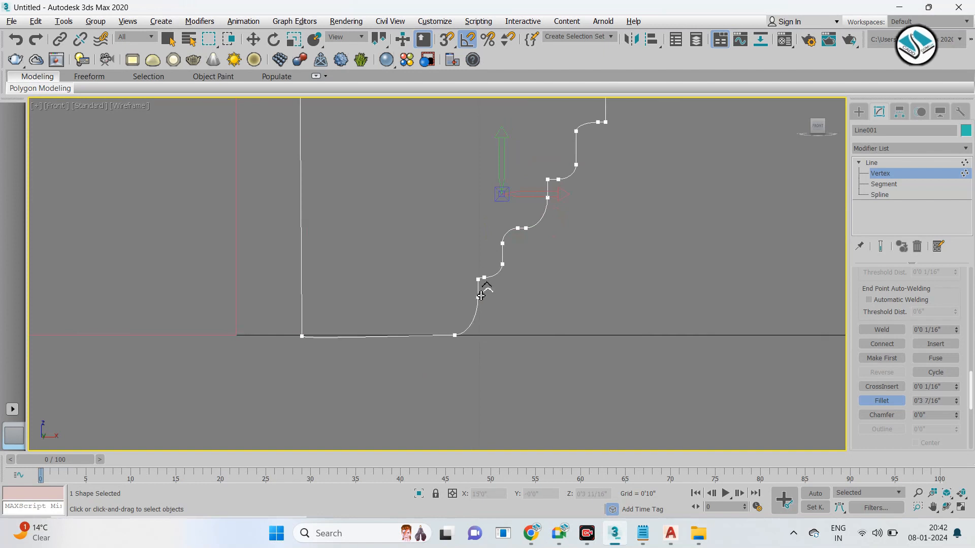
scroll(481, 296, "down", 3)
left_click(858, 113)
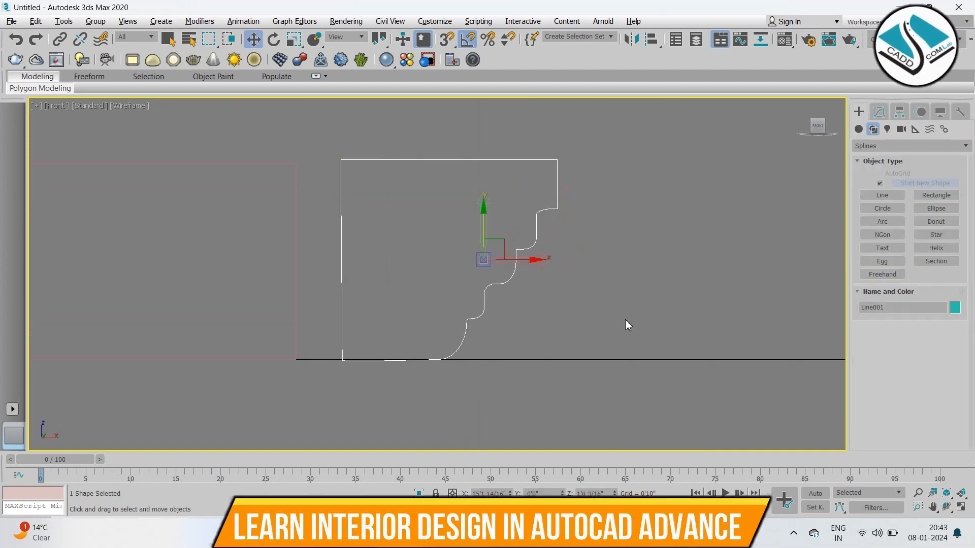
key("p")
scroll(609, 330, "down", 4)
scroll(649, 293, "up", 3)
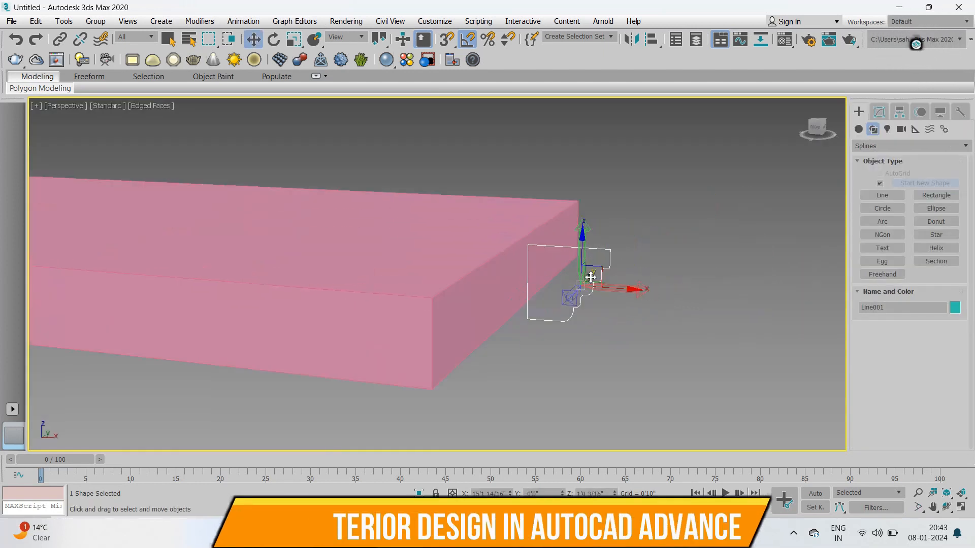
Step: Try to clone the slab upward as a copy and delete its Extrude modifier, undoing the modifier deletion
left_click(309, 240)
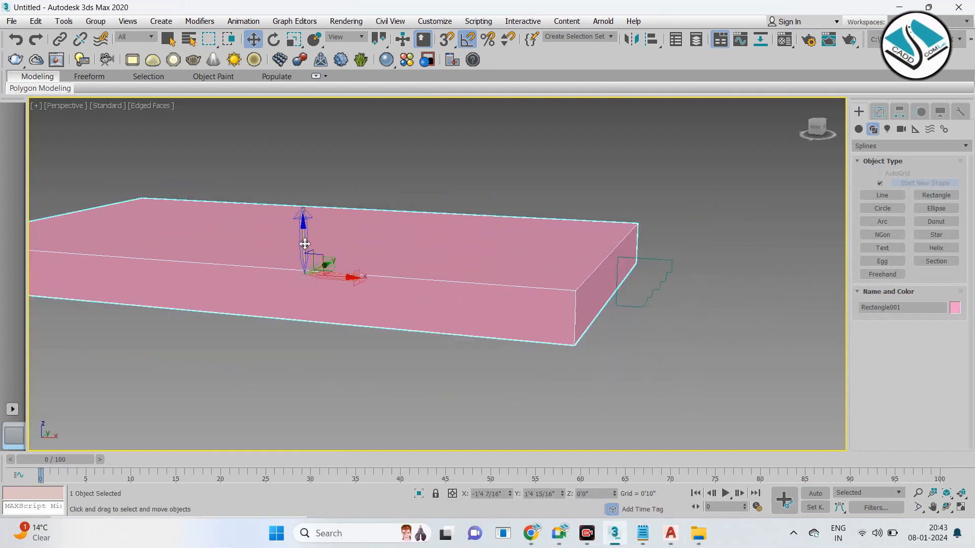
left_click_drag(305, 242, 330, 173, "shift")
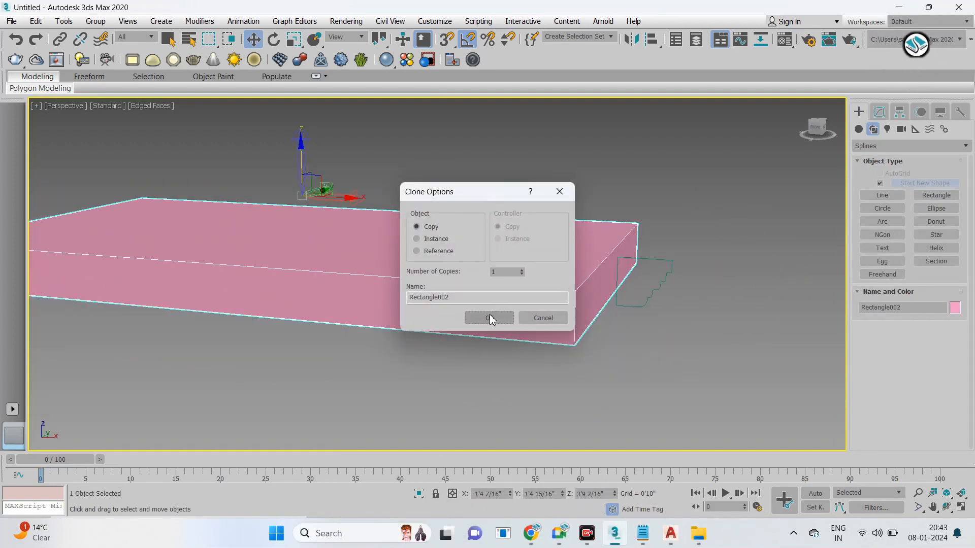
left_click(489, 318)
left_click(879, 111)
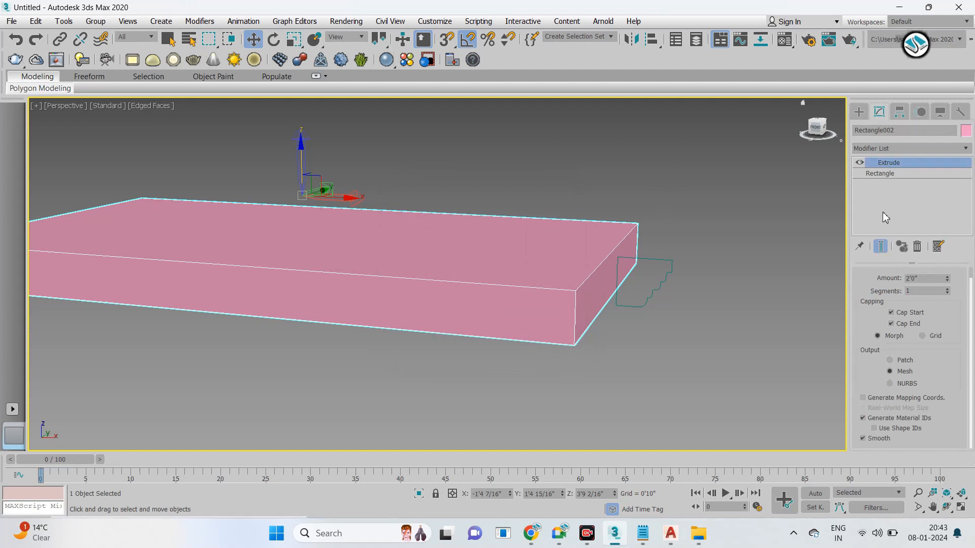
left_click(917, 246)
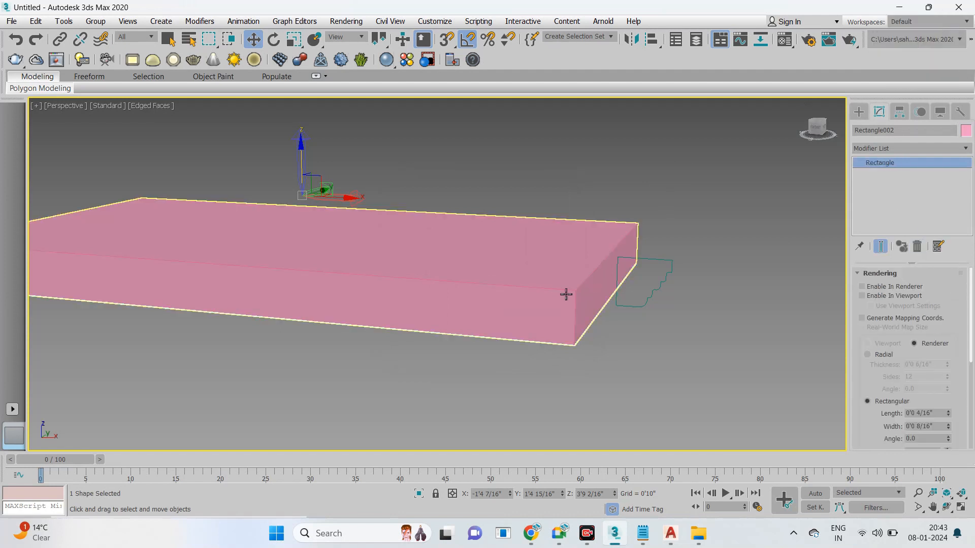
key("ctrl+z")
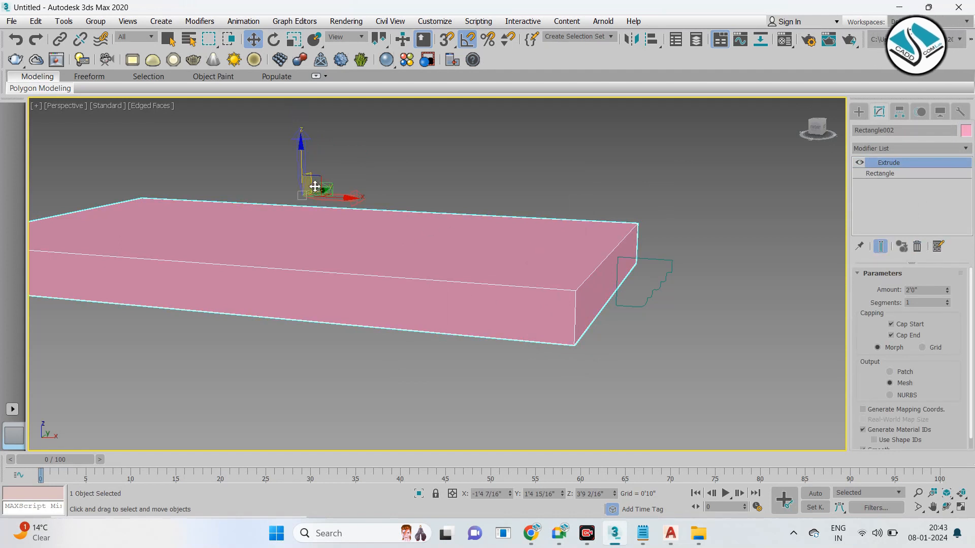
Step: Try again to clone the slab along its vertical axis as a single independent copy
left_click(858, 112)
middle_click_drag(483, 193, 321, 179, "alt")
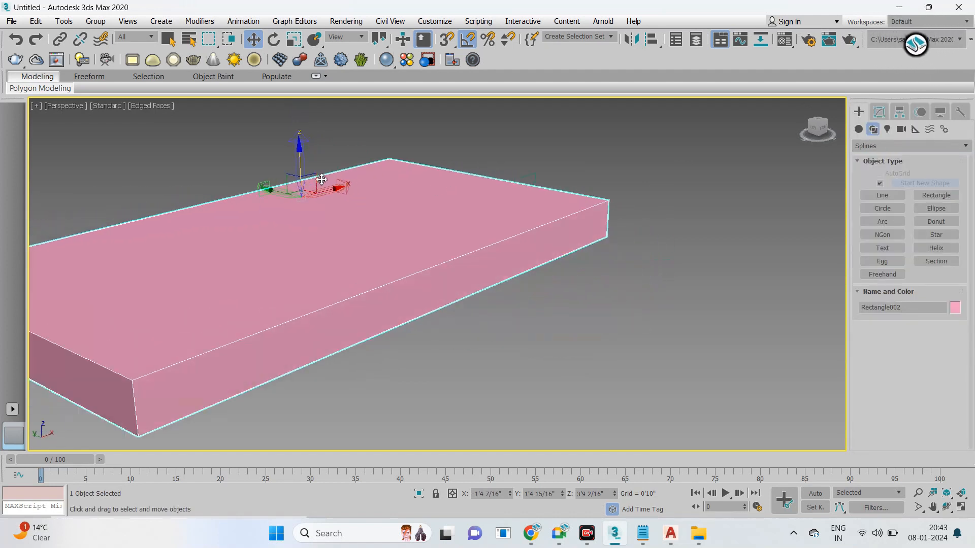
mouse_move(301, 168)
left_mouse_down("shift")
mouse_move(305, 137)
mouse_move(301, 188)
left_mouse_up("shift")
left_click(488, 316)
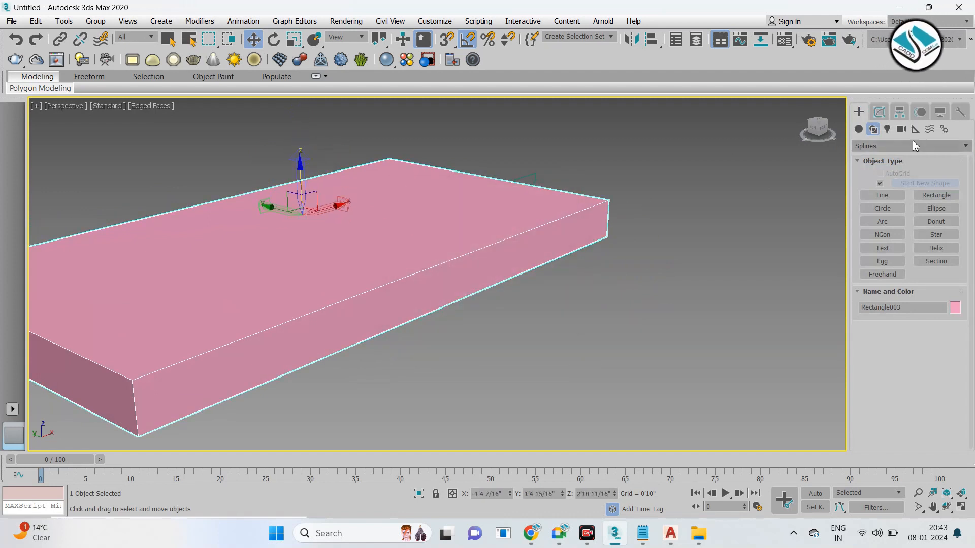
Step: Turn off Affect Pivot Only and clone the slab upward as one independent copy
left_click(899, 112)
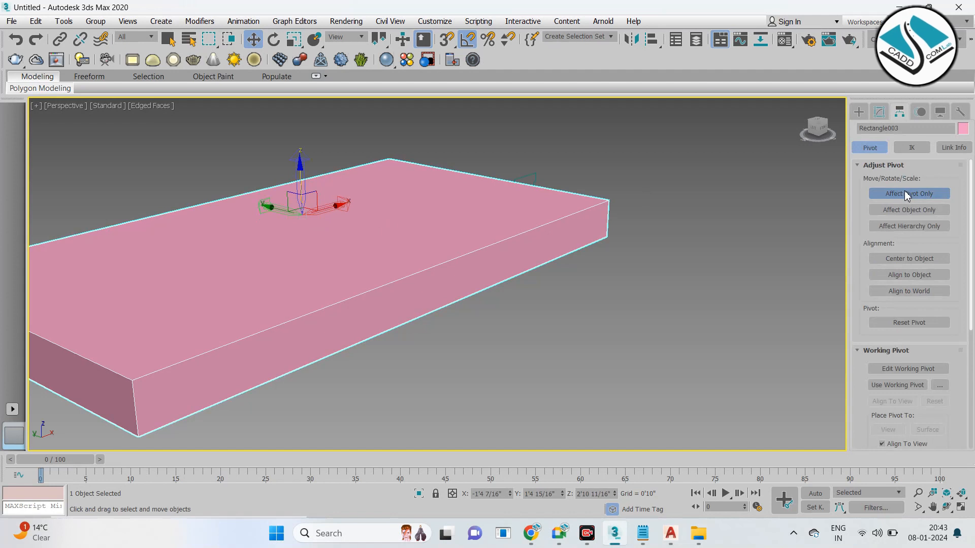
left_click(858, 111)
left_click_drag(365, 184, 351, 208)
left_click_drag(336, 173, 334, 118, "shift")
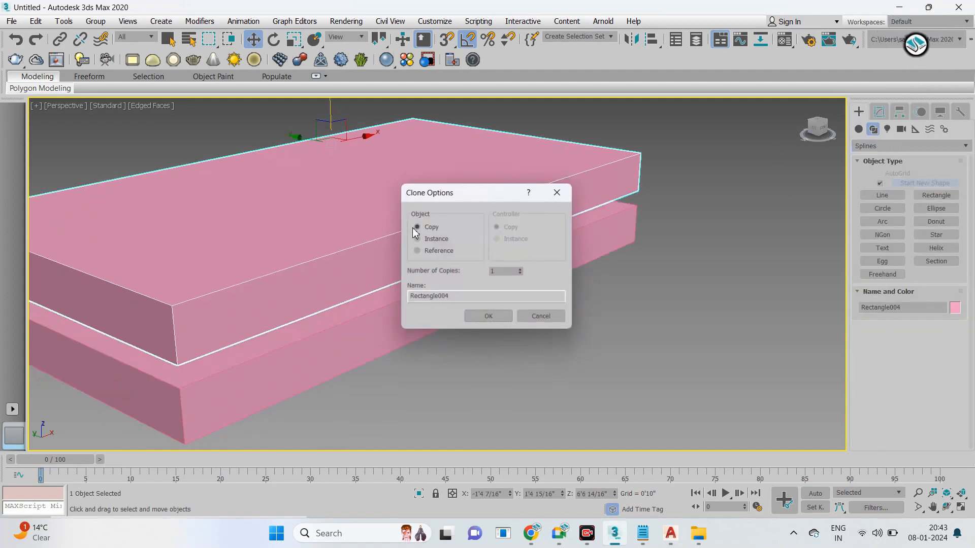
left_click(486, 317)
Step: Delete the Extrude modifier from the upper copy and lower the remaining rectangle onto the slab's top edges
left_click(879, 112)
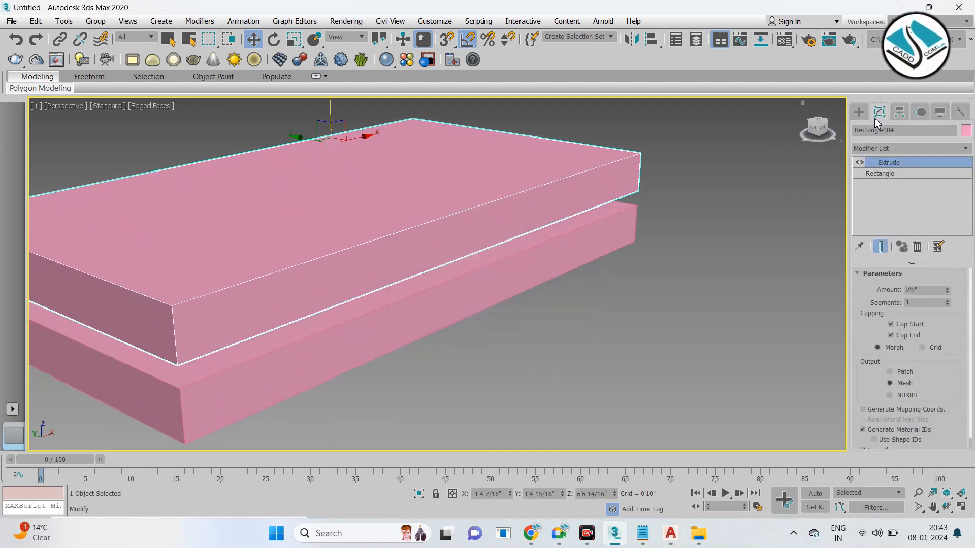
left_click(917, 248)
middle_click_drag(411, 216, 591, 226, "alt")
left_click_drag(692, 227, 692, 244)
middle_click_drag(644, 259, 550, 219)
scroll(562, 227, "up", 4)
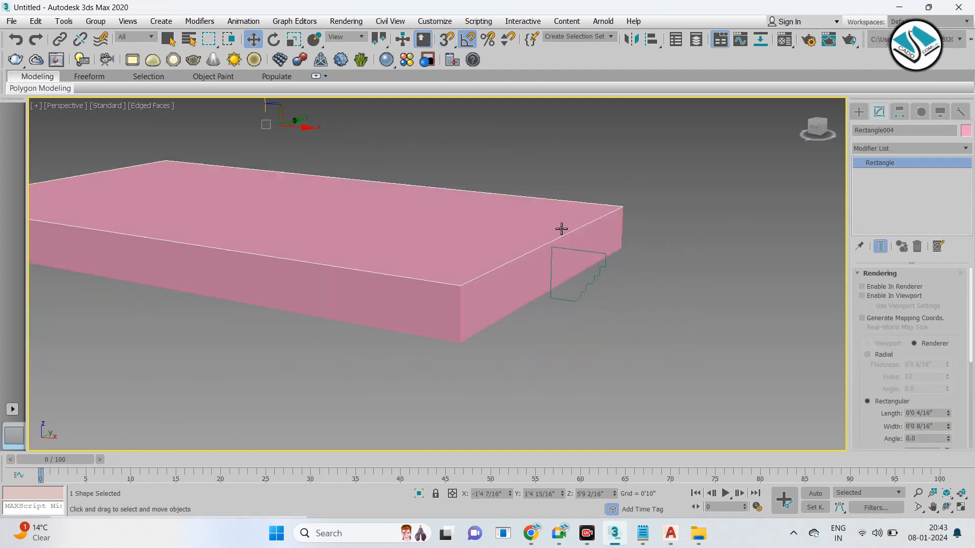
Step: Add a Sweep modifier to the rectangle and pick the filleted stepped profile as its custom section
left_click(947, 148)
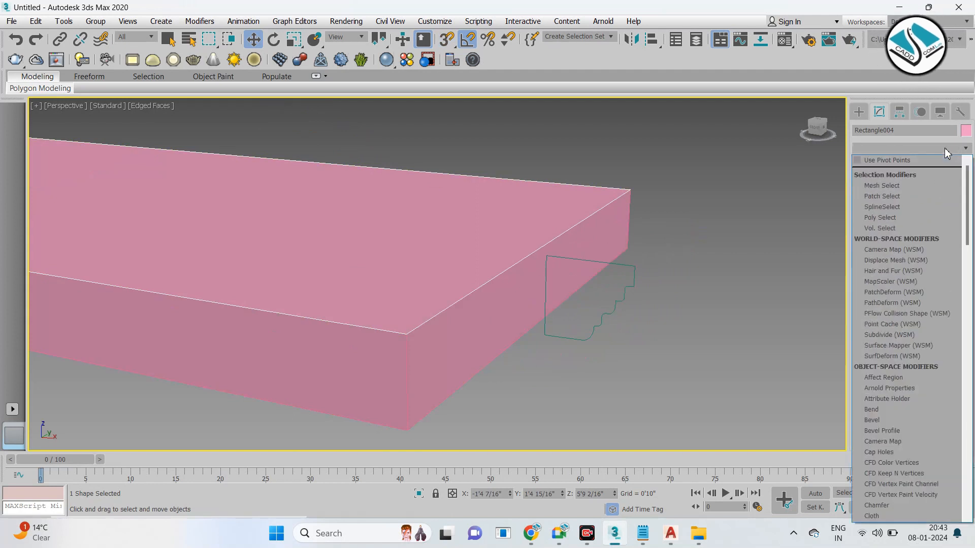
type("sw")
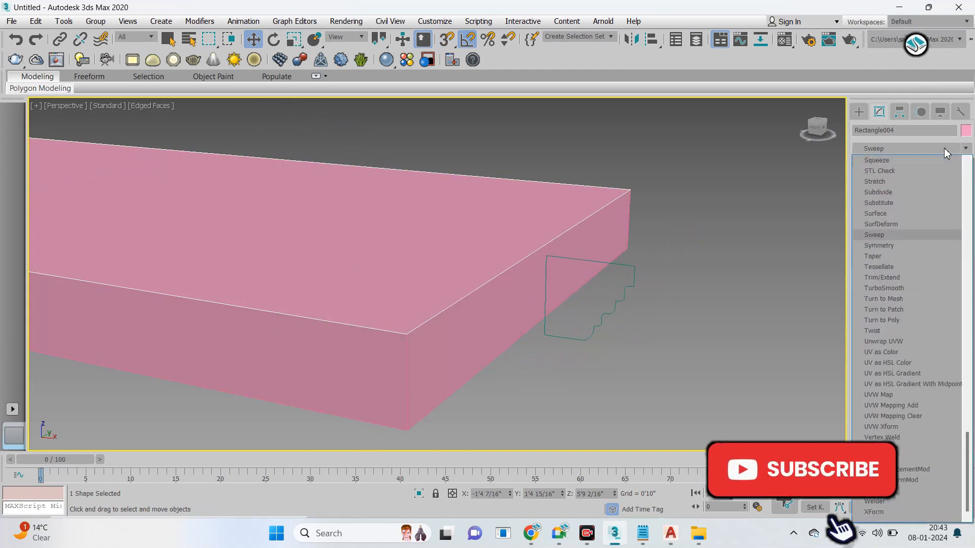
left_click(907, 238)
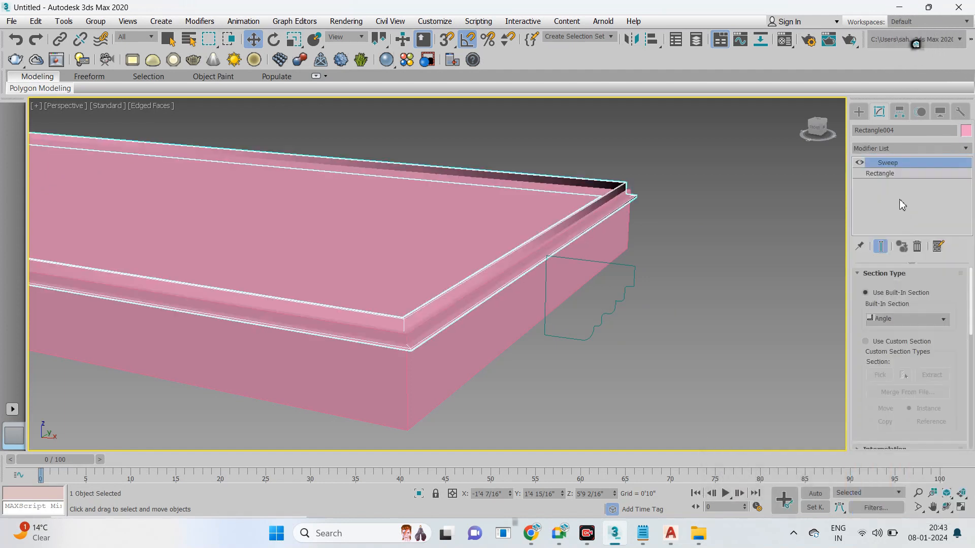
left_click(868, 342)
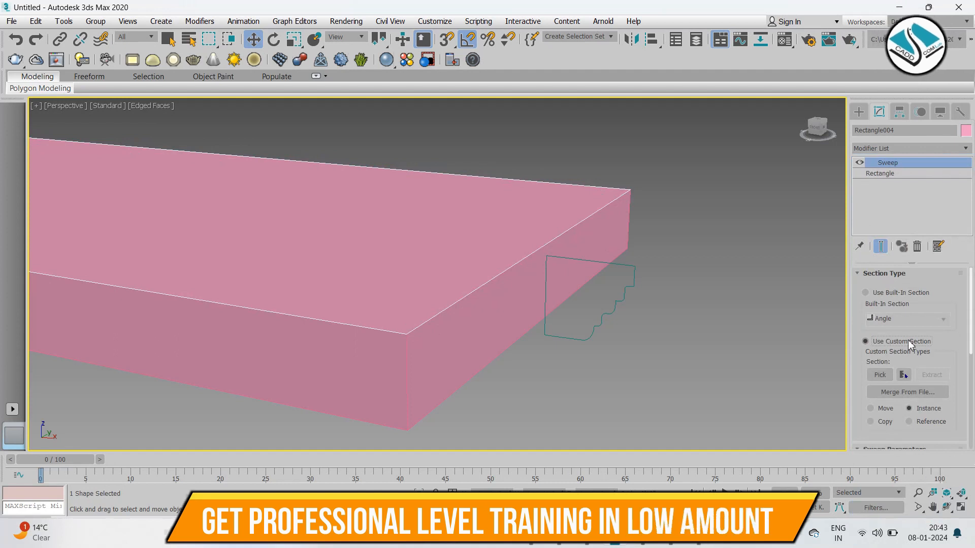
left_click_drag(857, 371, 876, 293)
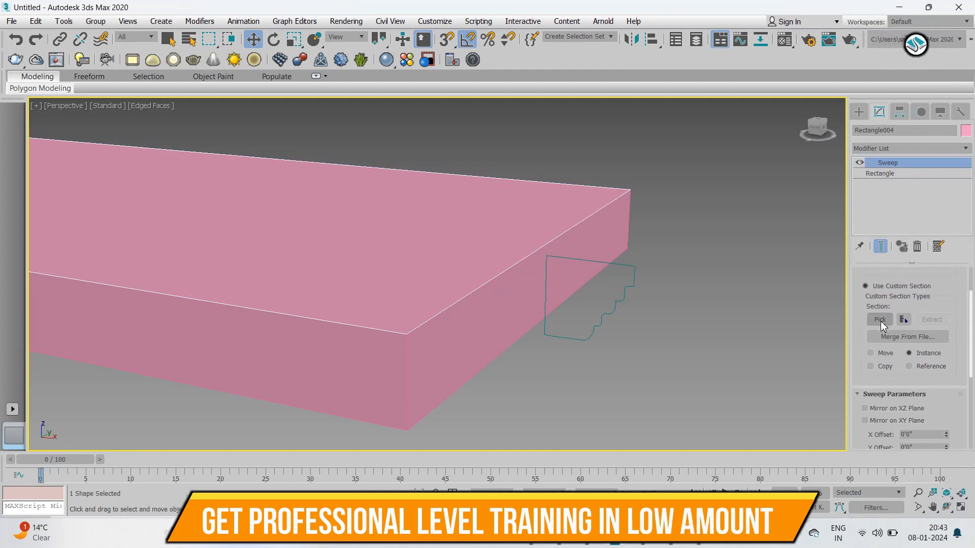
left_click(880, 321)
left_click(614, 305)
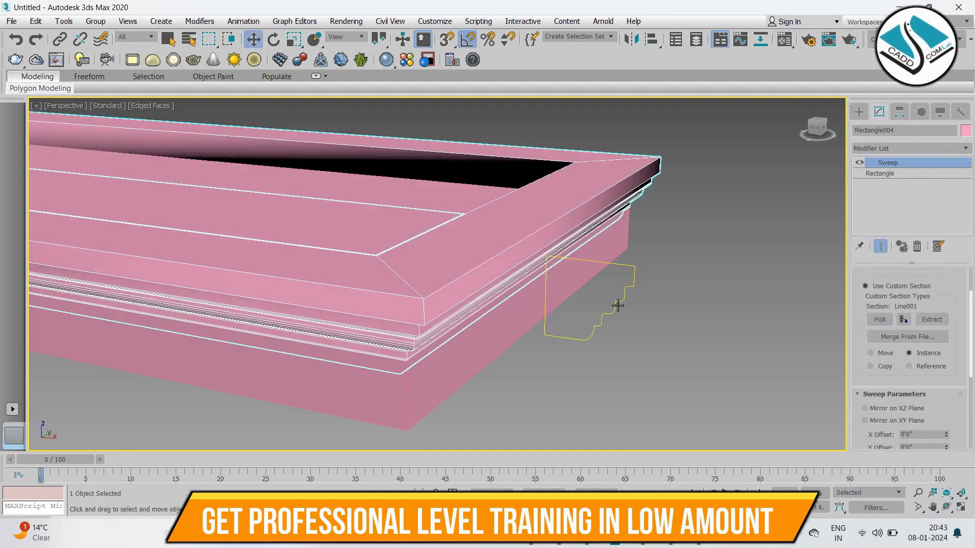
middle_click_drag(619, 302, 654, 299, "alt")
Step: Lower the swept molding in the Front view to line up with the slab's height
left_click(858, 112)
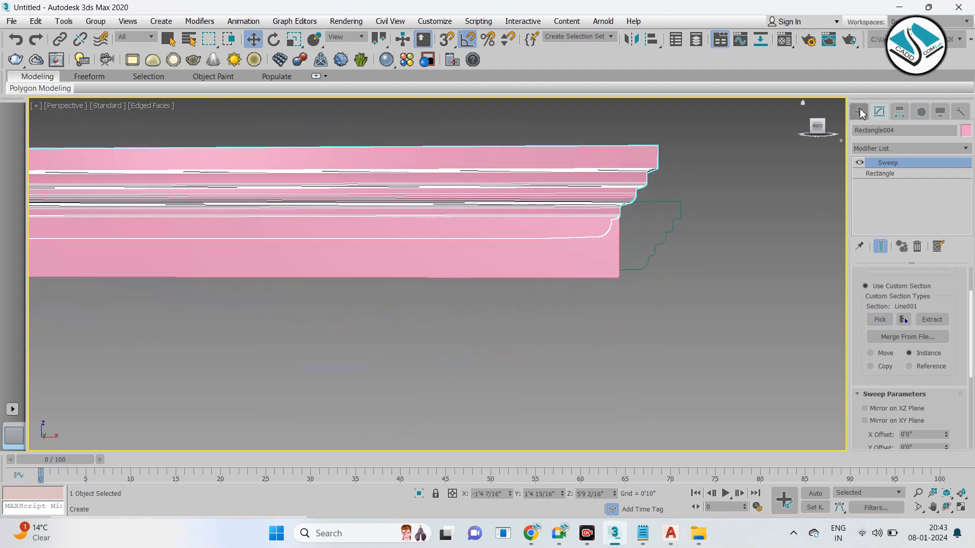
key("alt+w")
key("alt+w")
scroll(628, 218, "down", 3)
scroll(435, 135, "up", 6)
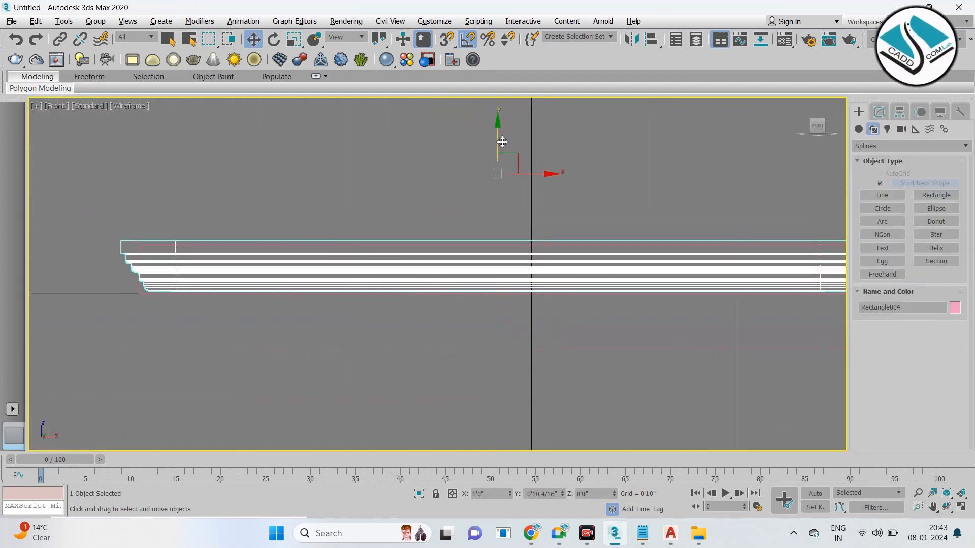
Step: Convert the swept molding to an Editable Poly
middle_click_drag(638, 219, 362, 243)
scroll(558, 269, "up", 2)
right_click(583, 261)
mouse_move(656, 274)
left_click(715, 280)
Step: Move the vertices at the molding's right end outward until its inner edge meets the slab's end
left_click(858, 163)
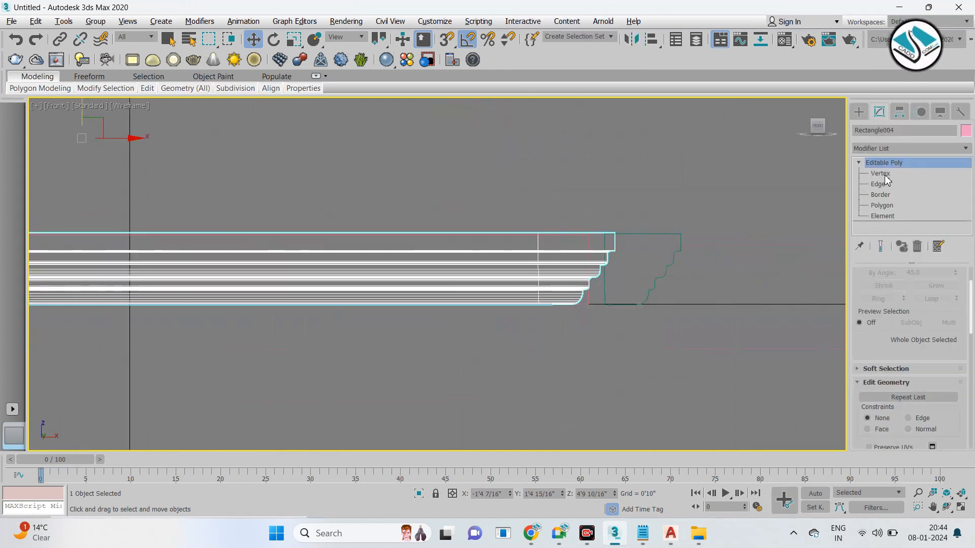
left_click(880, 173)
scroll(618, 262, "up", 2)
left_click_drag(592, 302, 692, 305)
Step: Select the vertices at the molding's left end and move them outward to meet the slab's opposite end
scroll(691, 305, "down", 5)
scroll(265, 262, "up", 2)
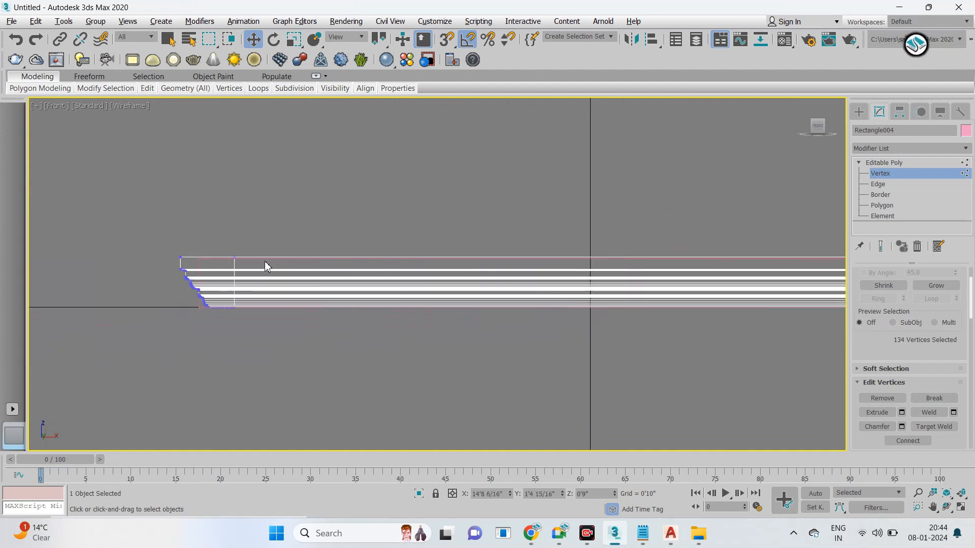
left_click_drag(302, 333, 302, 333)
scroll(168, 274, "up", 3)
left_click_drag(351, 312, 250, 312)
Step: In the Top view, move the molding's back row of vertices outward to meet the slab's back edge
key("t")
middle_click_drag(259, 168, 285, 257)
left_click_drag(146, 176, 655, 325)
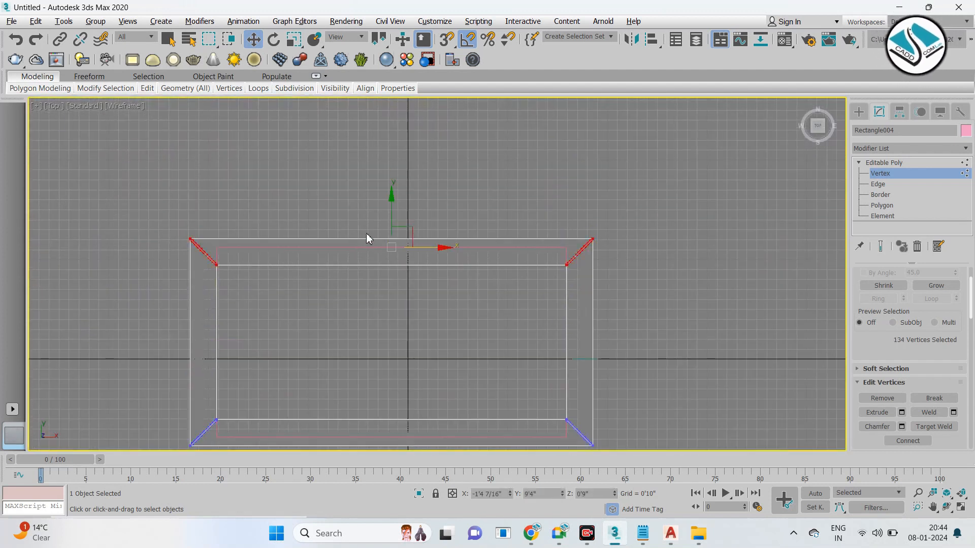
left_click_drag(388, 214, 389, 195)
Step: Move the molding's front row of vertices outward until its inner edge meets the slab's front edge
middle_click_drag(272, 333, 328, 200)
left_click_drag(181, 279, 680, 343)
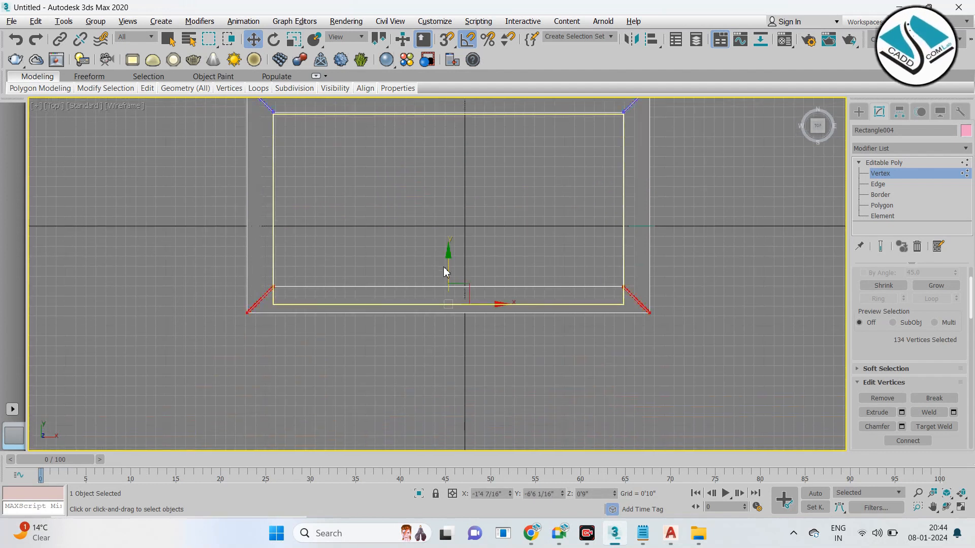
left_click_drag(453, 272, 452, 293)
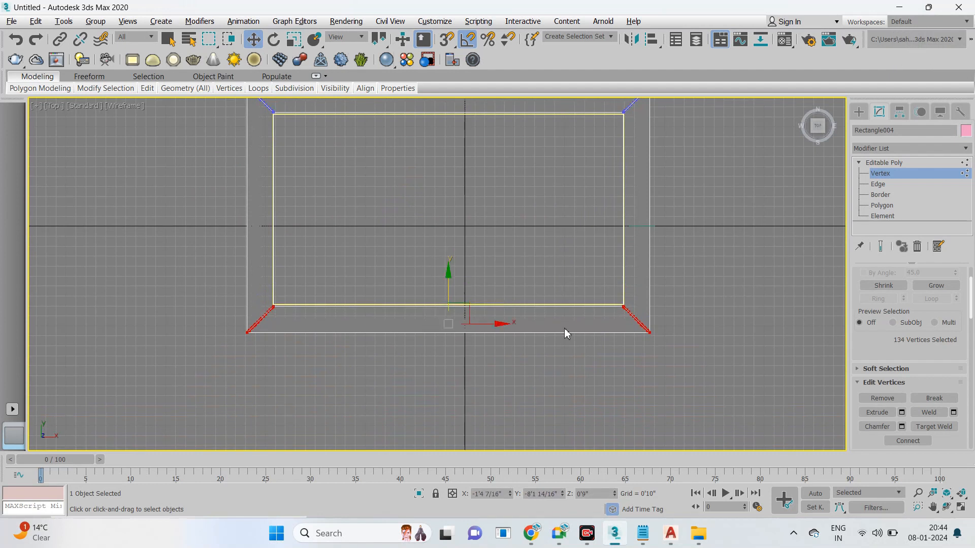
Step: Switch to the Perspective view and leave vertex editing of the molding
key("p")
left_click_drag(867, 100, 817, 108)
middle_click_drag(696, 283, 734, 300)
scroll(734, 300, "down", 4)
left_click_drag(864, 110, 953, 175)
left_click(666, 318)
key("z")
middle_click_drag(708, 316, 623, 285, "alt")
left_click(859, 111)
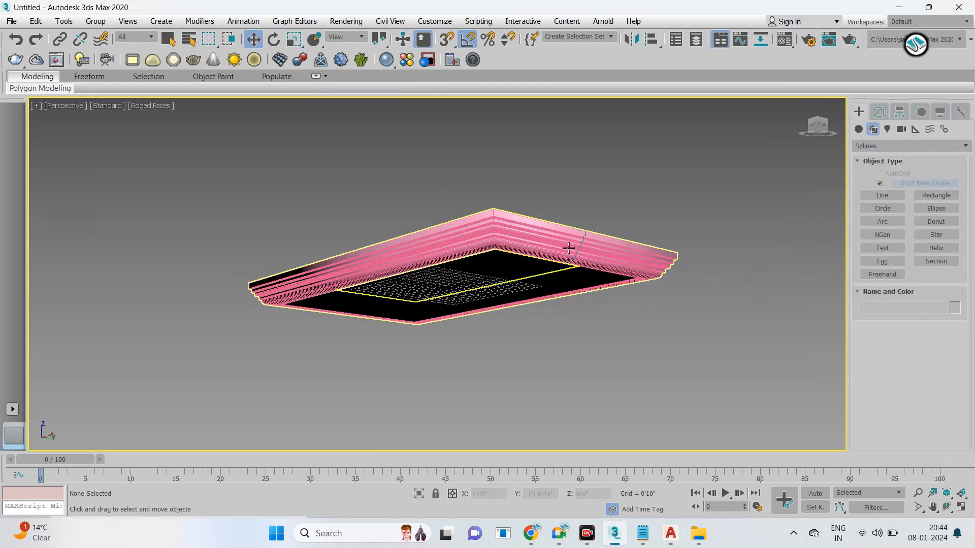
Step: Turn off edged-face display in the Perspective view and inspect the molding from below and from its other sides
scroll(565, 251, "up", 3)
left_click(160, 105)
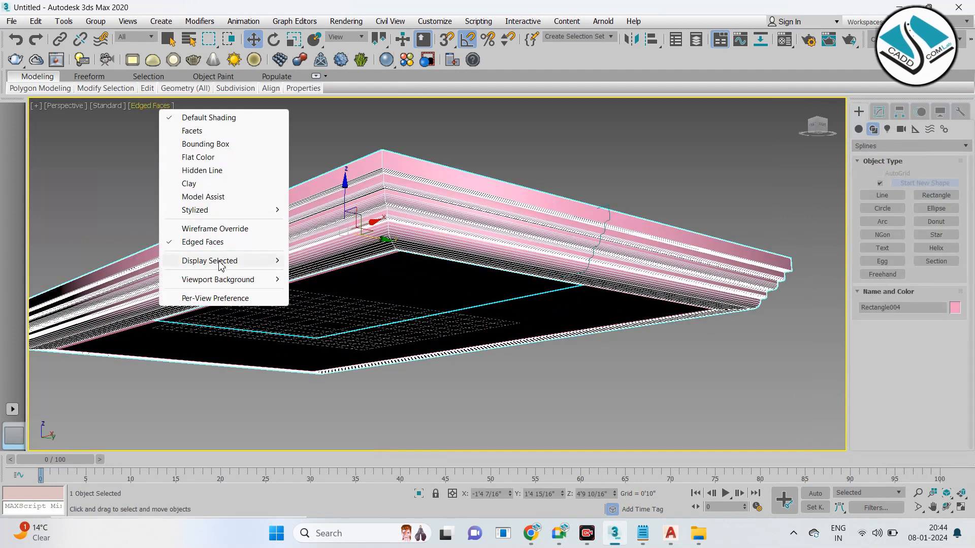
left_click(224, 242)
middle_click_drag(584, 206, 627, 257, "alt")
scroll(627, 257, "up", 2)
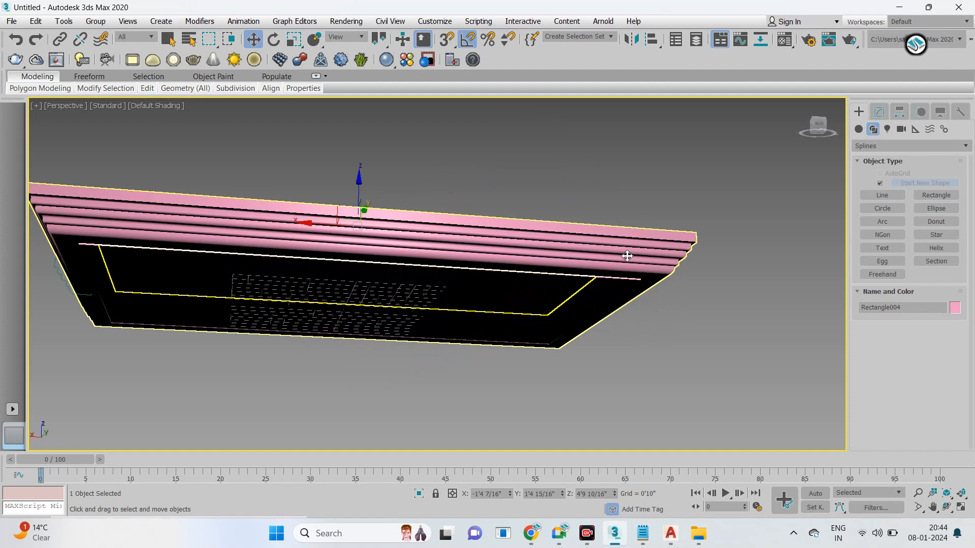
left_click(622, 253)
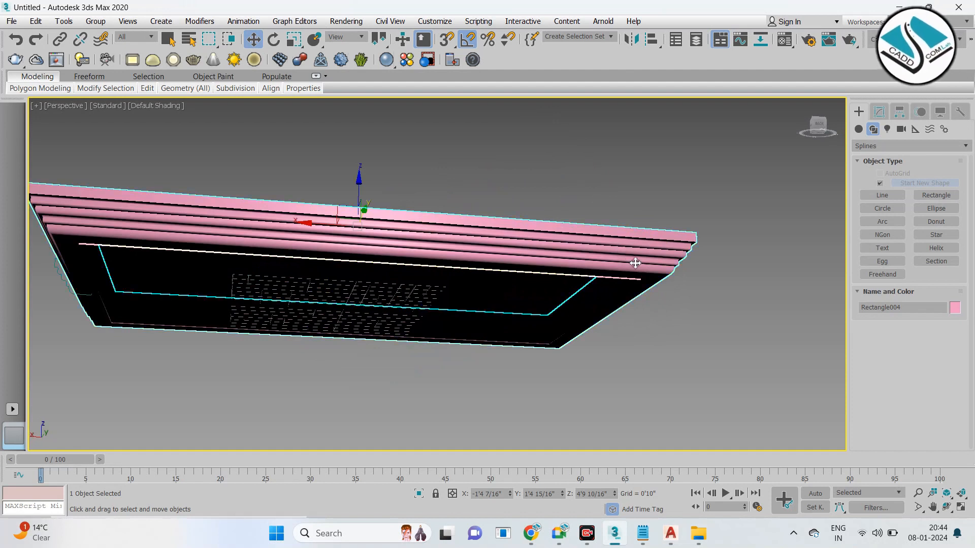
middle_click_drag(657, 251, 616, 257, "alt")
scroll(616, 257, "down", 3)
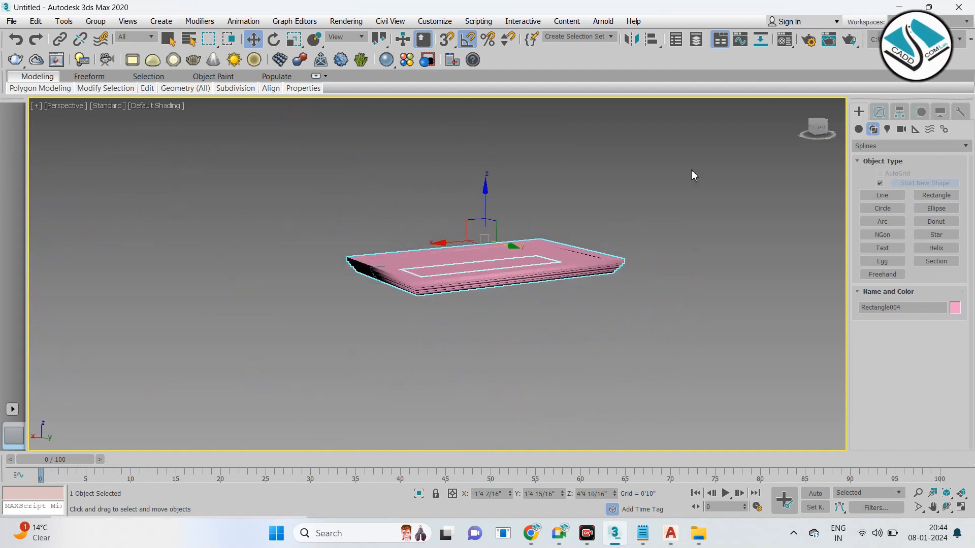
Step: Select and delete the slab and its molding, and start a new empty scene
left_click_drag(691, 170, 215, 398)
key("Delete")
key("ctrl+n")
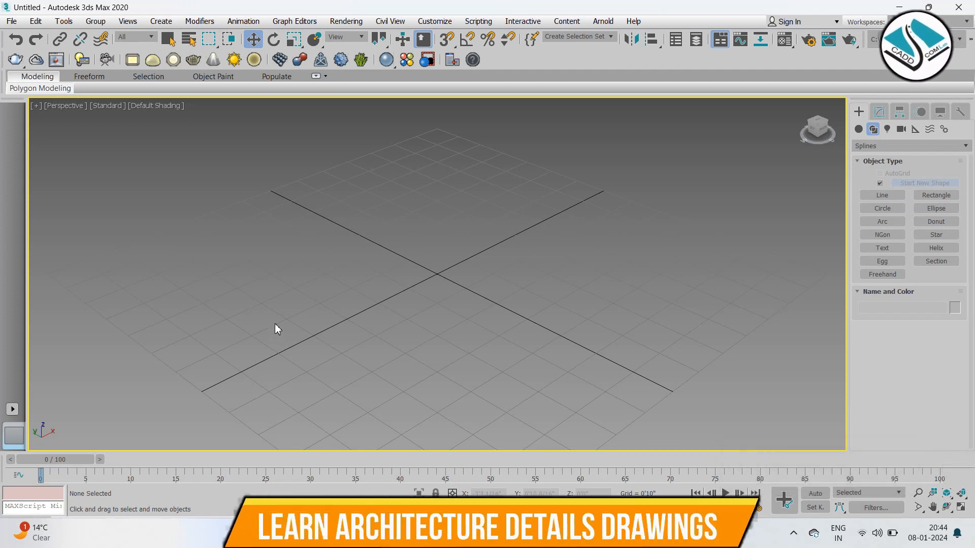
Step: In the Front view, draw an open five-point line with short horizontal ends and a tall central peak
key("f")
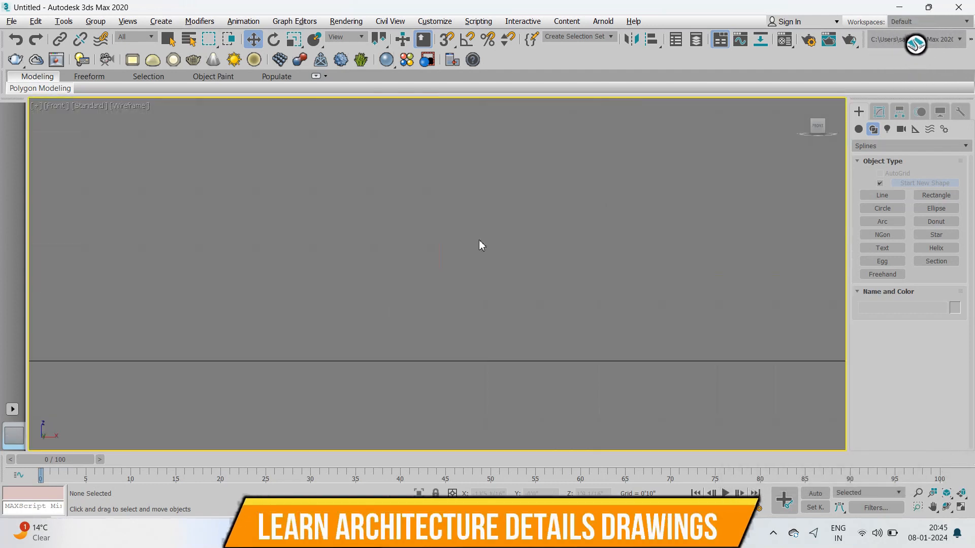
key("a")
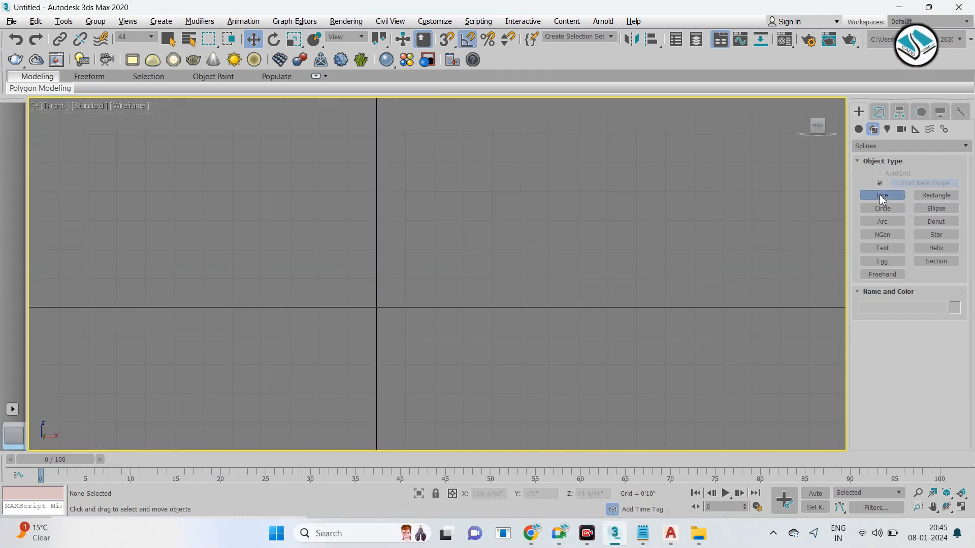
left_click(882, 195)
left_click(392, 286)
right_click(457, 288)
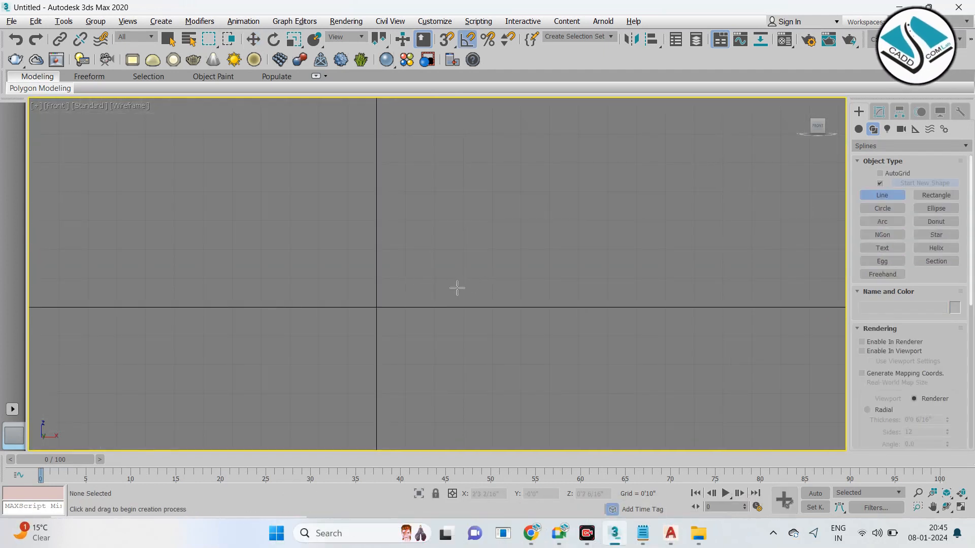
left_click(395, 270)
left_click(468, 270)
left_click(582, 200)
middle_click_drag(605, 182, 506, 239)
left_click(521, 149)
left_click(639, 322)
left_click(696, 322)
right_click(718, 305)
Step: Convert the line's curved peak vertex to a sharp corner and move it slightly sideways
left_click(879, 111)
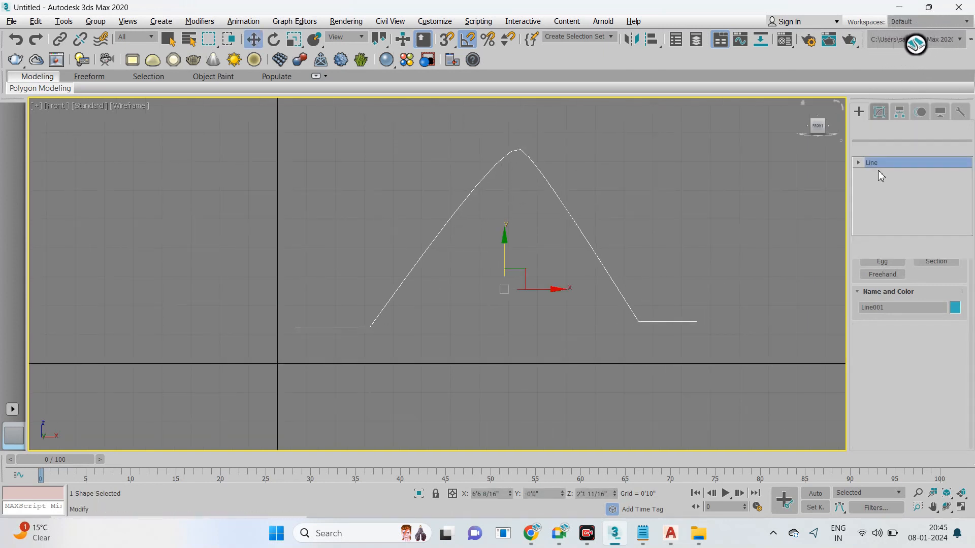
left_click(882, 174)
left_click(521, 150)
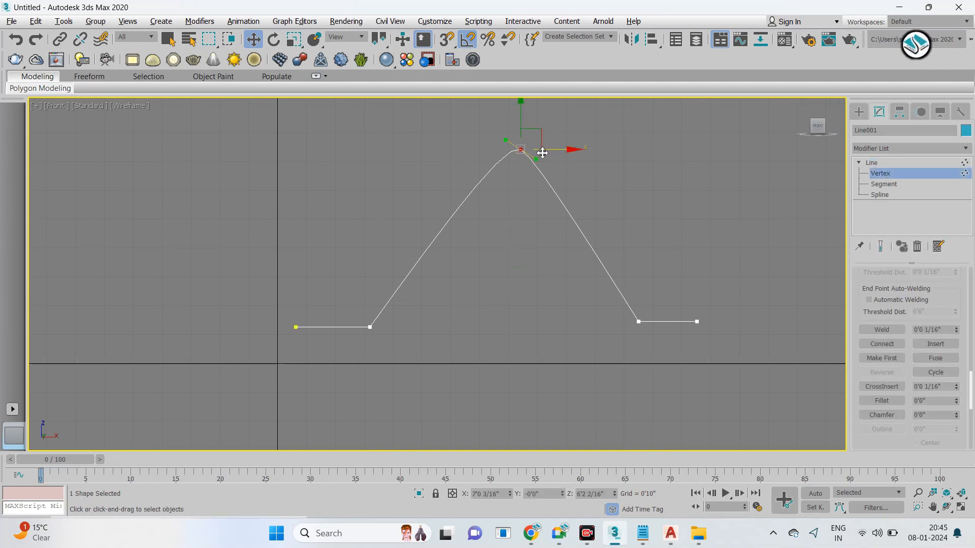
right_click(514, 159)
left_click(492, 82)
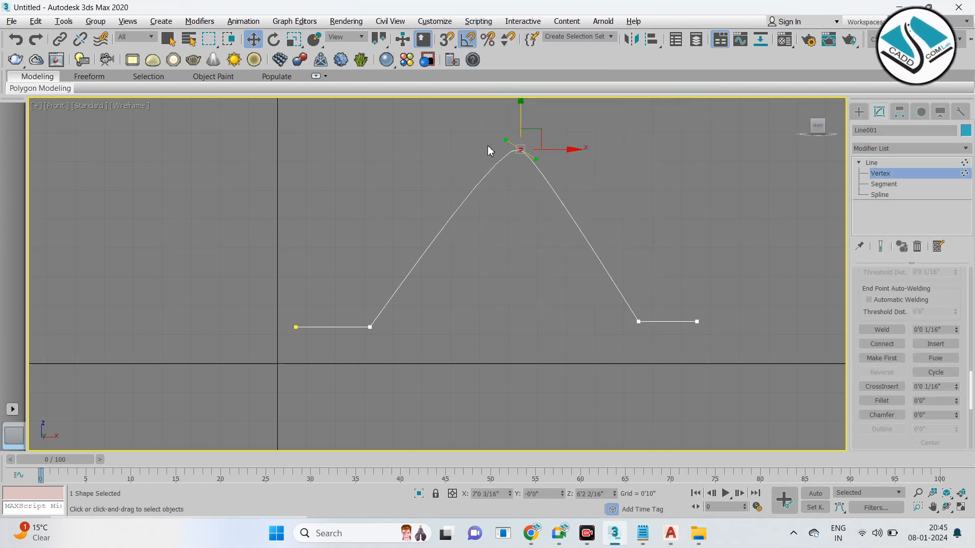
right_click(490, 151)
left_click(493, 83)
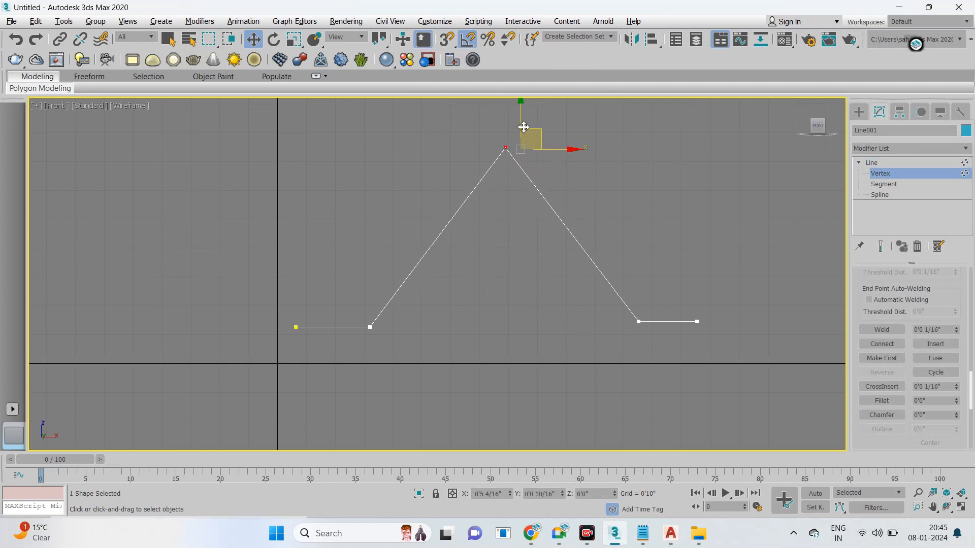
left_click_drag(523, 127, 516, 124)
Step: Fillet the line's two lower bends and its peak freehand into smooth arcs and finish vertex editing
left_click(876, 400)
left_click_drag(640, 322, 641, 296)
left_click_drag(372, 329, 374, 289)
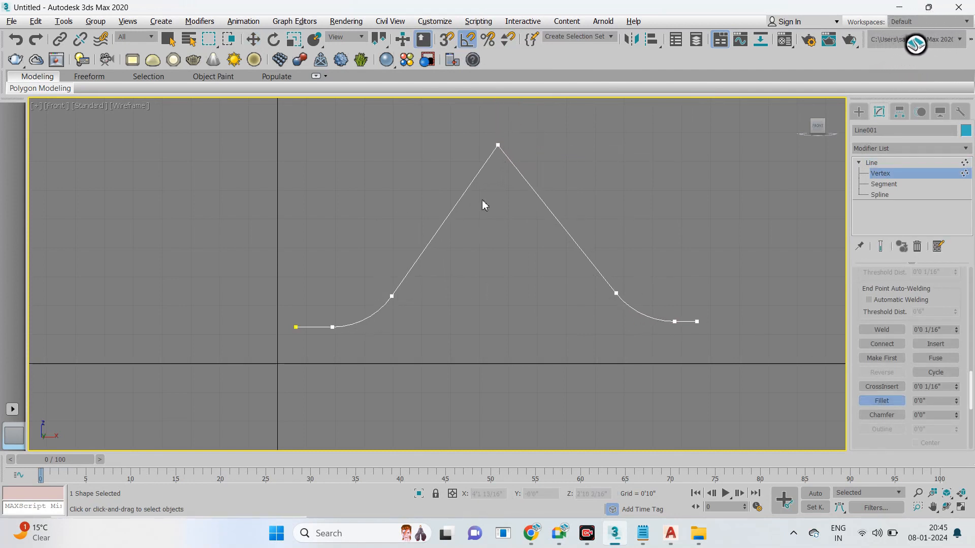
left_click_drag(500, 148, 505, 110)
scroll(525, 184, "down", 2)
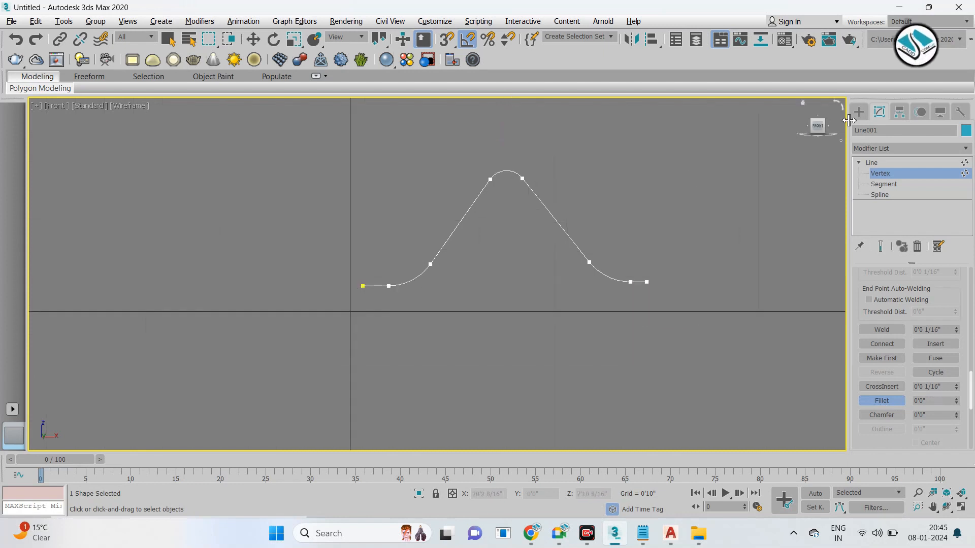
left_click(858, 112)
scroll(485, 209, "up", 2)
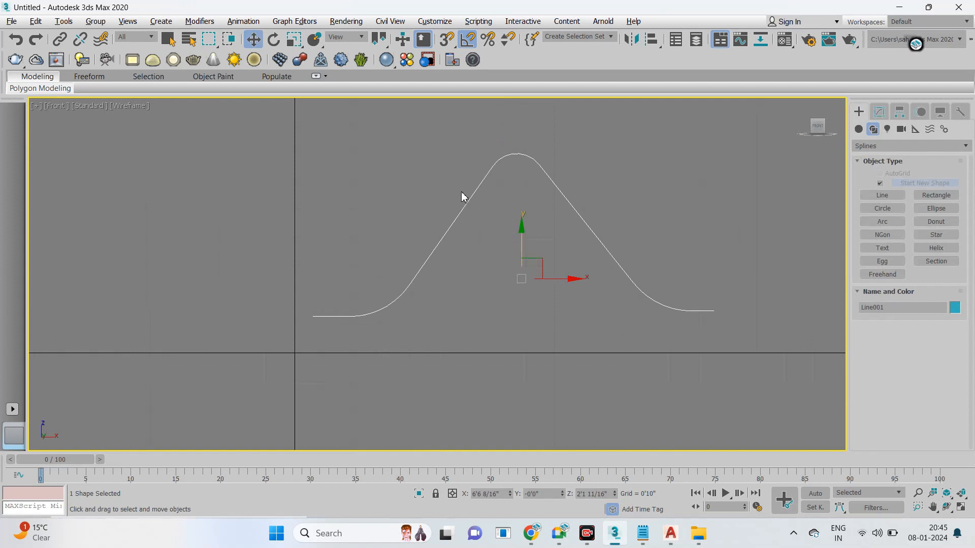
left_click(879, 111)
left_click(859, 112)
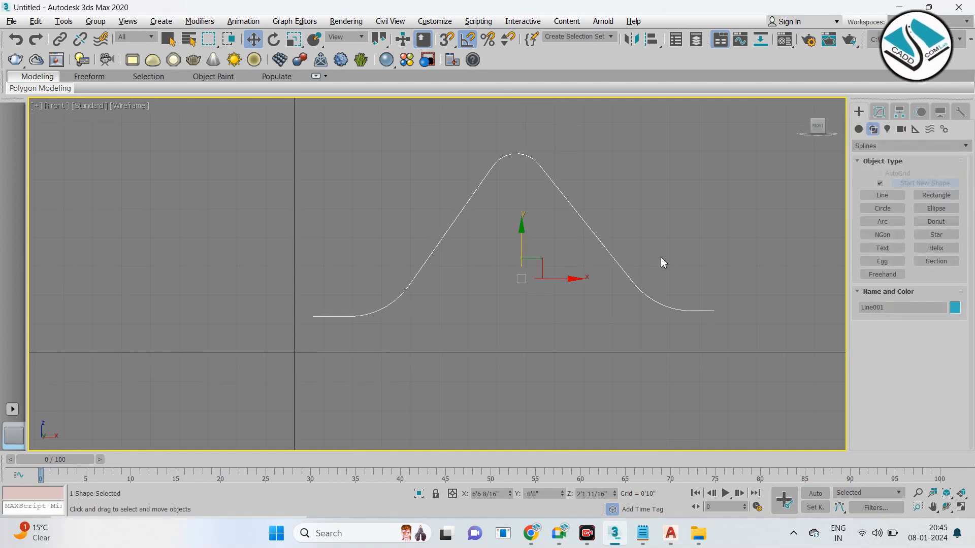
Step: Delete the filleted line and return to a maximized Perspective view
key("Delete")
key("alt+w")
left_click(660, 309)
key("alt+w")
middle_click_drag(572, 295, 540, 295)
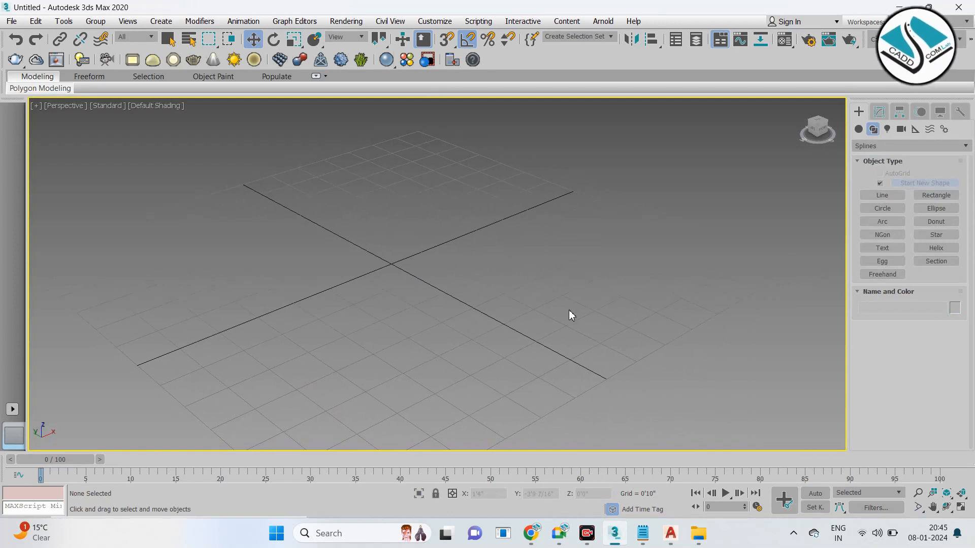
Step: Switch to Notepad and clear all the existing lines of the topic list
left_click(643, 536)
key("ctrl+a")
left_click_drag(225, 15, 453, 44)
left_click(349, 197)
left_click_drag(350, 197, 141, 107)
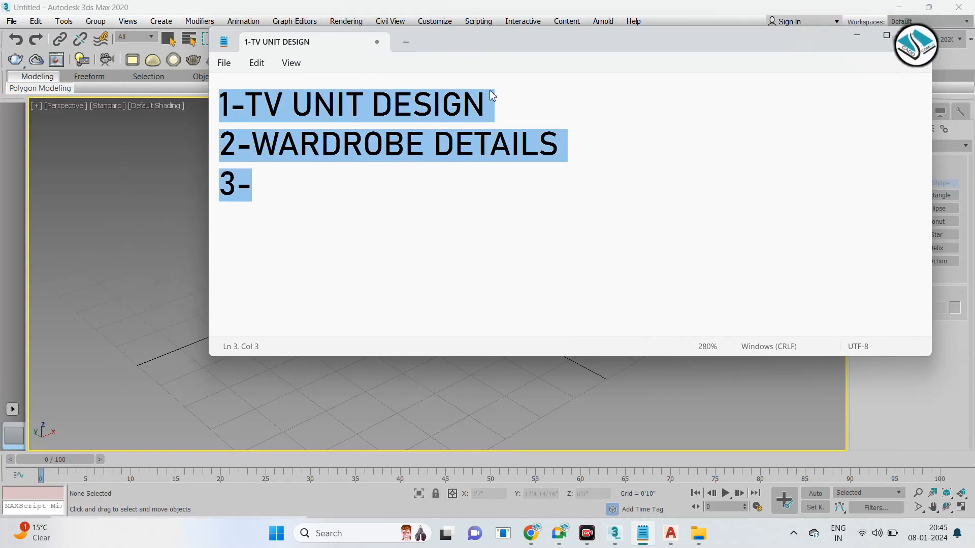
key("Delete")
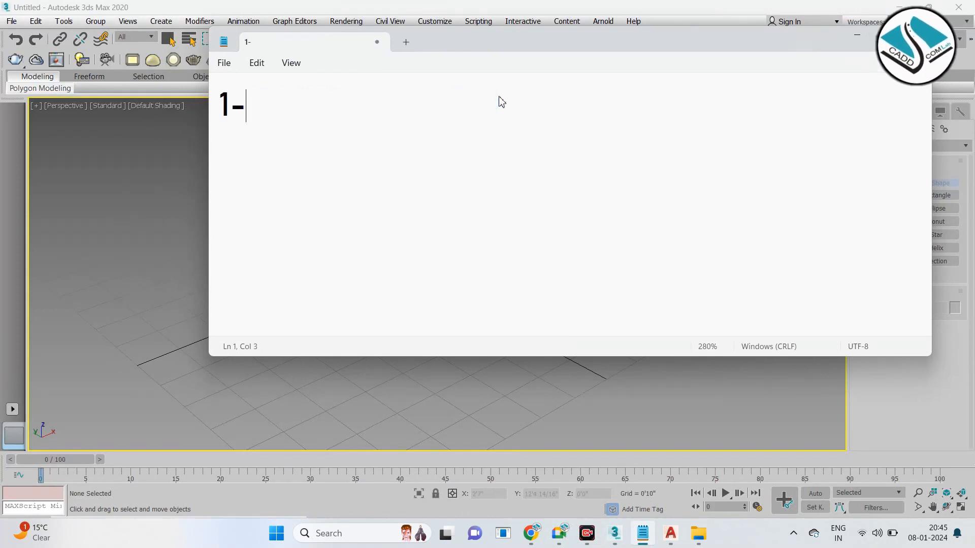
Step: Write "1-INTERIOR FUR. DESIGN" as the first list entry and start a second one numbered "2-"
type("1-MINTERIOR")
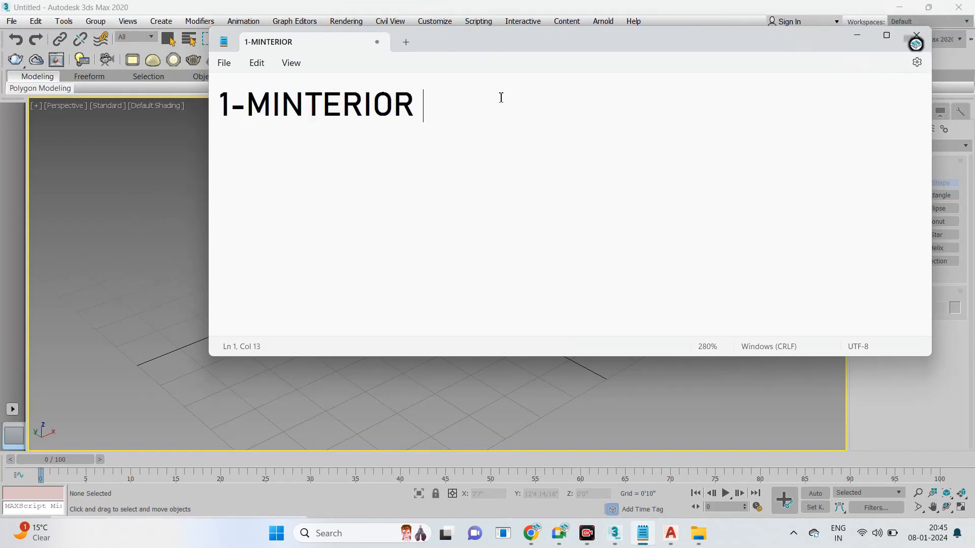
key("BackSpace")
key("BackSpace")
key("BackSpace")
key("BackSpace")
key("BackSpace")
key("BackSpace")
key("BackSpace")
key("BackSpace")
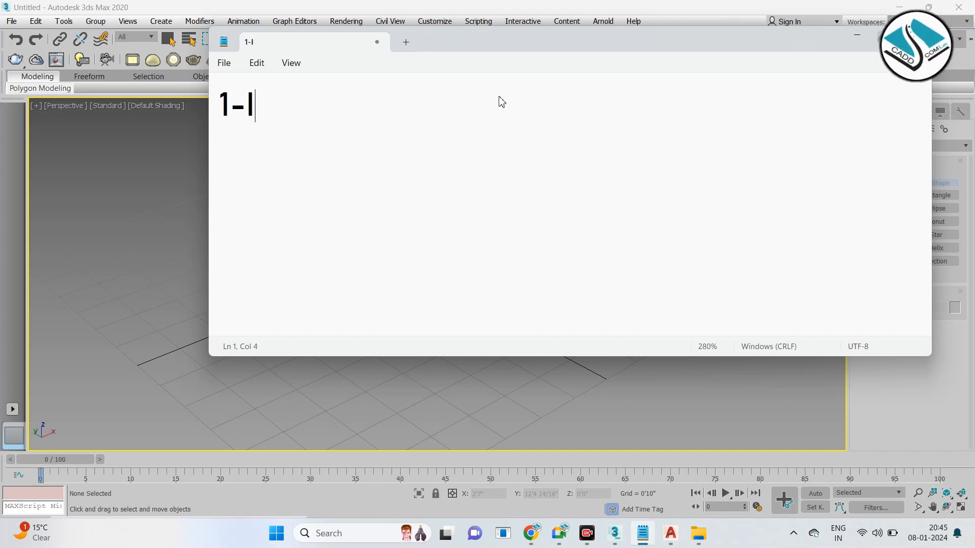
type("NTERIOR FU")
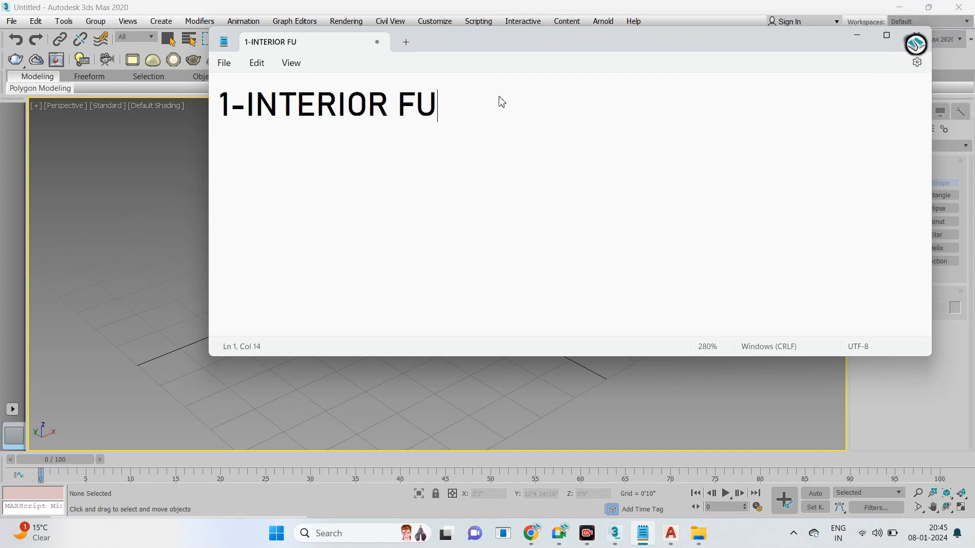
type("R. DESIGN")
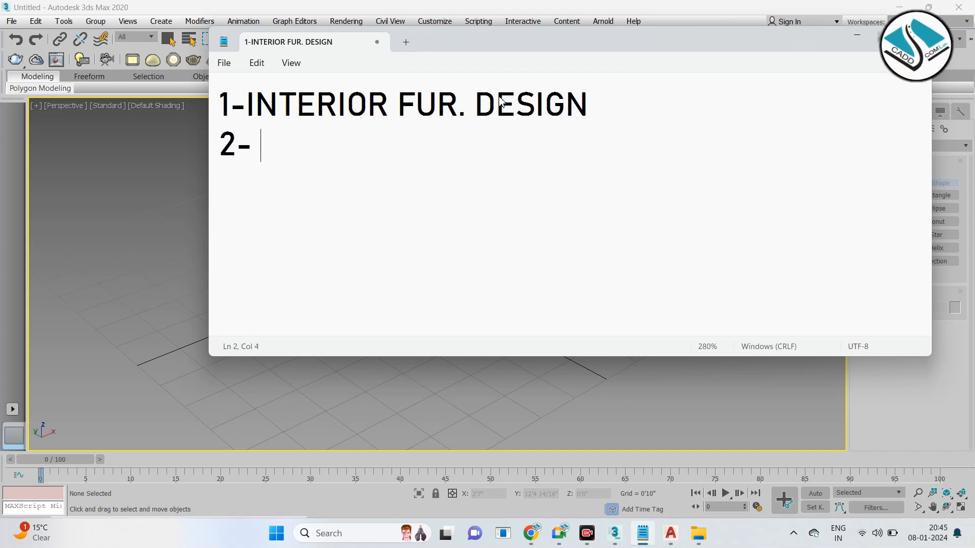
Step: Complete the list with "2- CAD FILE 2D FURN. IMPORT" and "3-IMAGE TRACING", and start a fourth entry
type("D FILE")
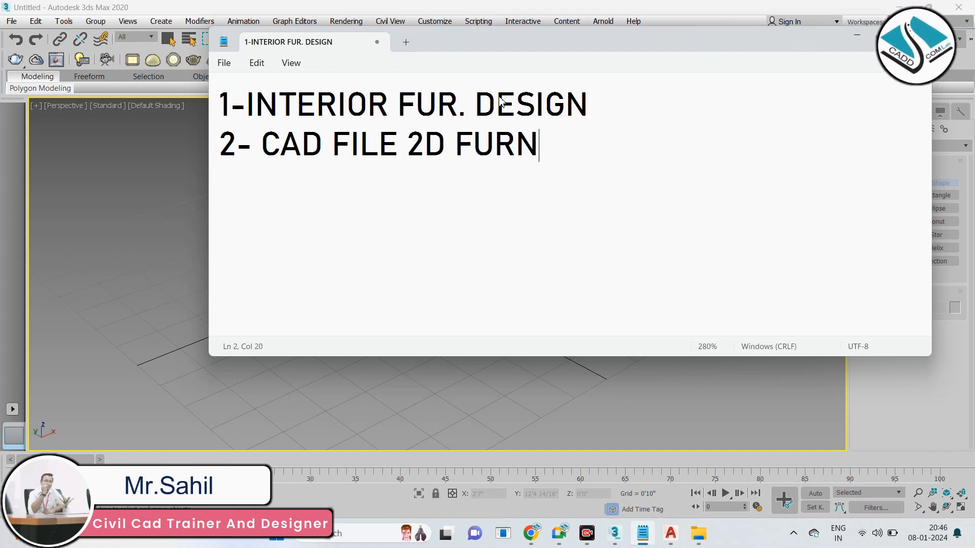
type("2D FURN. IMPORT")
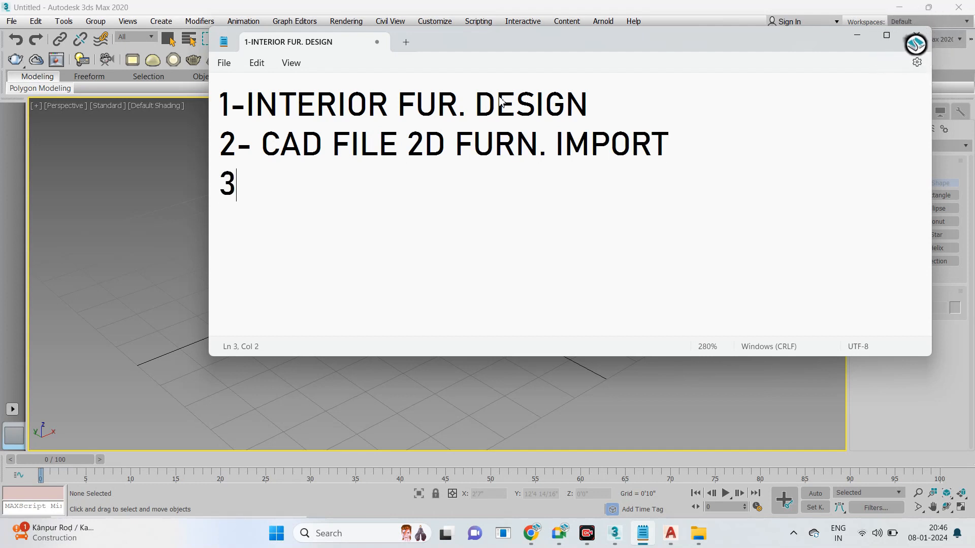
type("MAGE ")
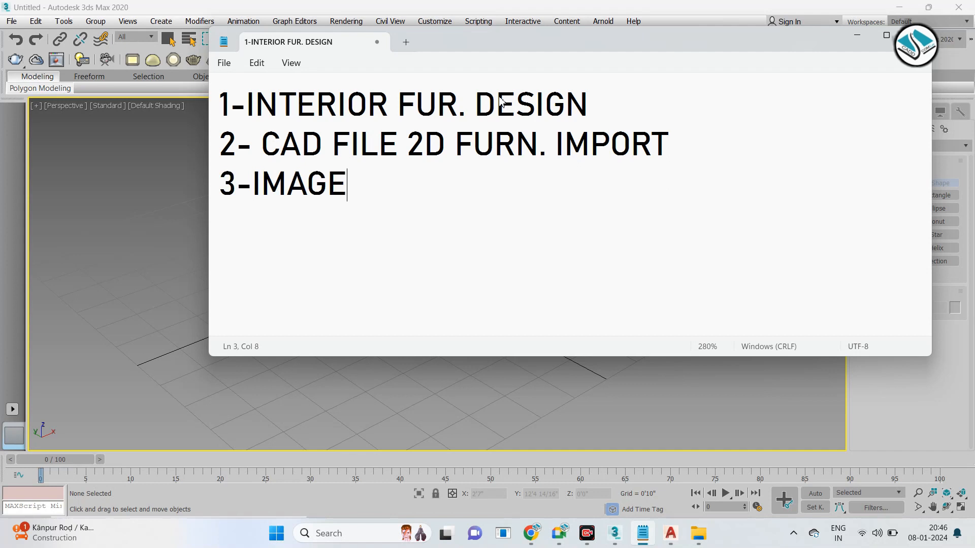
type("TRACING")
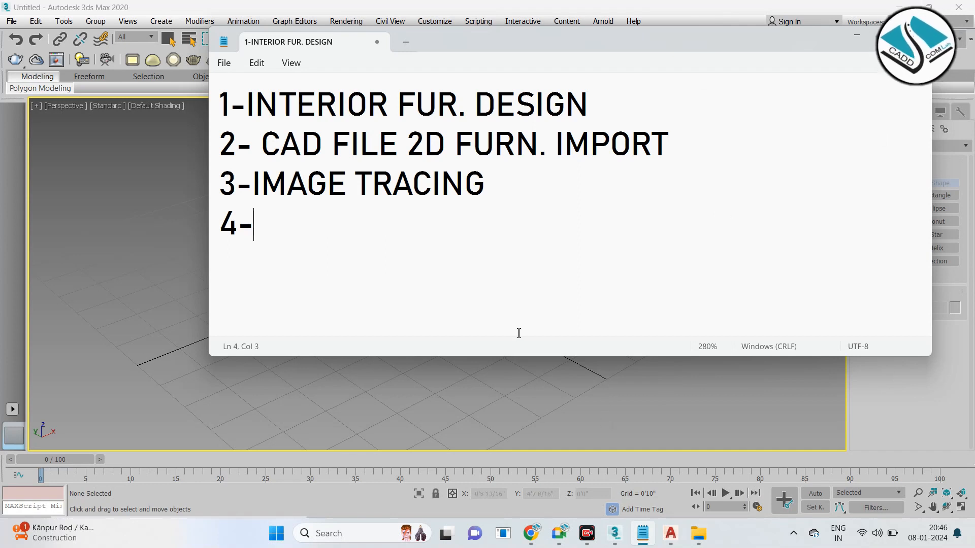
type("TIME")
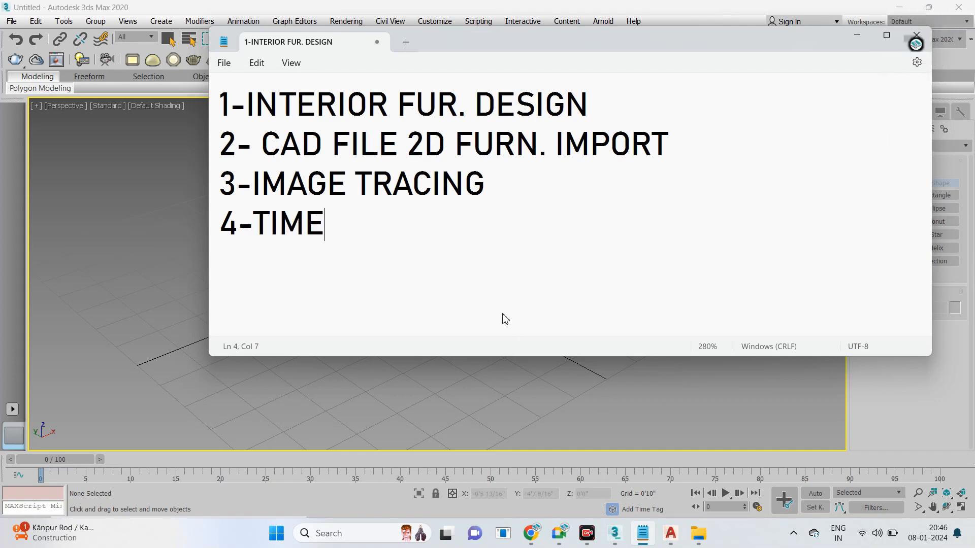
key("BackSpace")
key("BackSpace")
key("BackSpace")
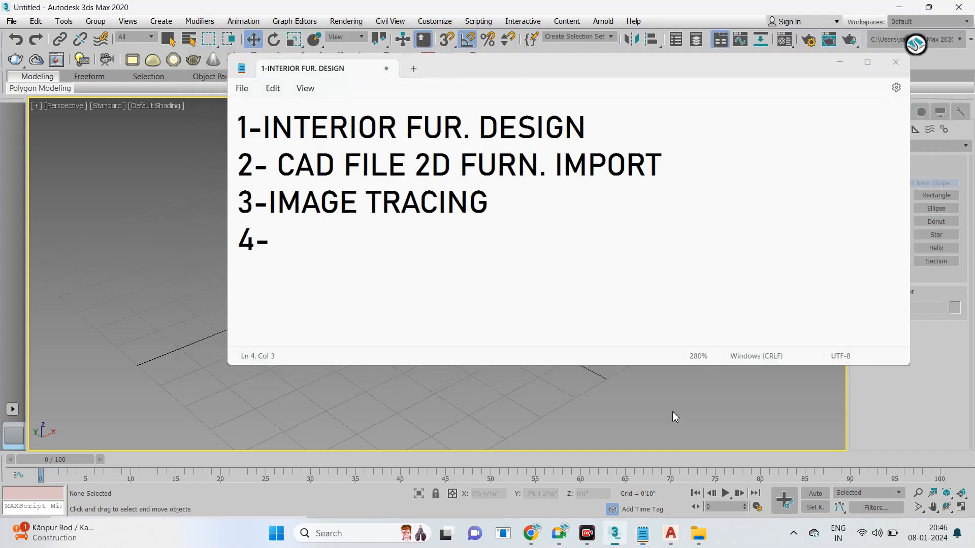
Step: Minimize the notes and create a tall pivot door about 2'2" wide near the grid's centre in the 3ds Max Perspective view
left_click(857, 35)
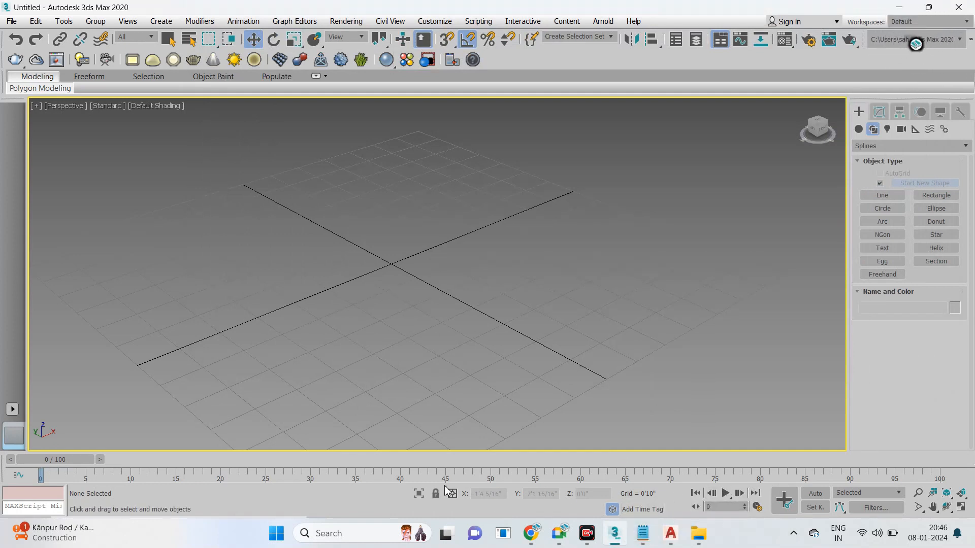
left_click(859, 129)
left_click(869, 142)
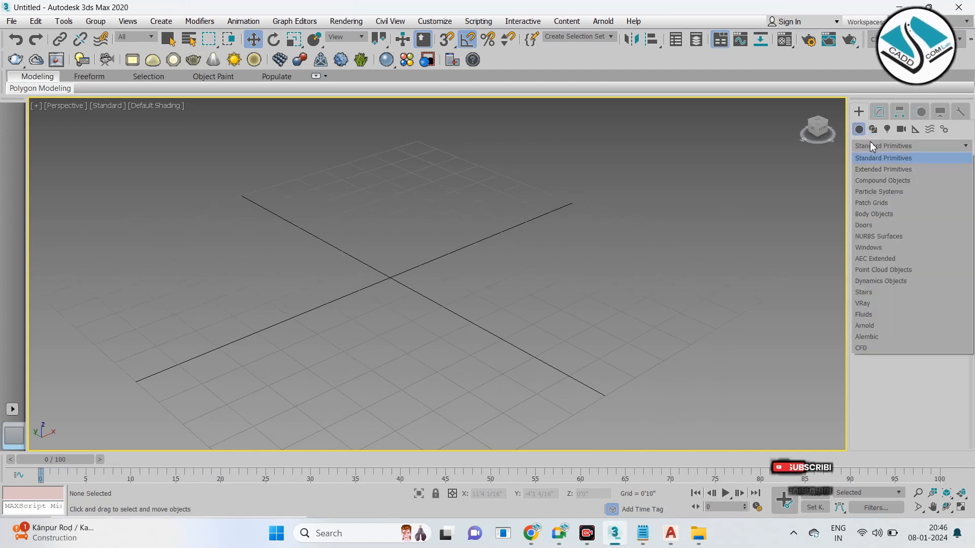
left_click(880, 224)
left_click_drag(462, 303, 384, 357)
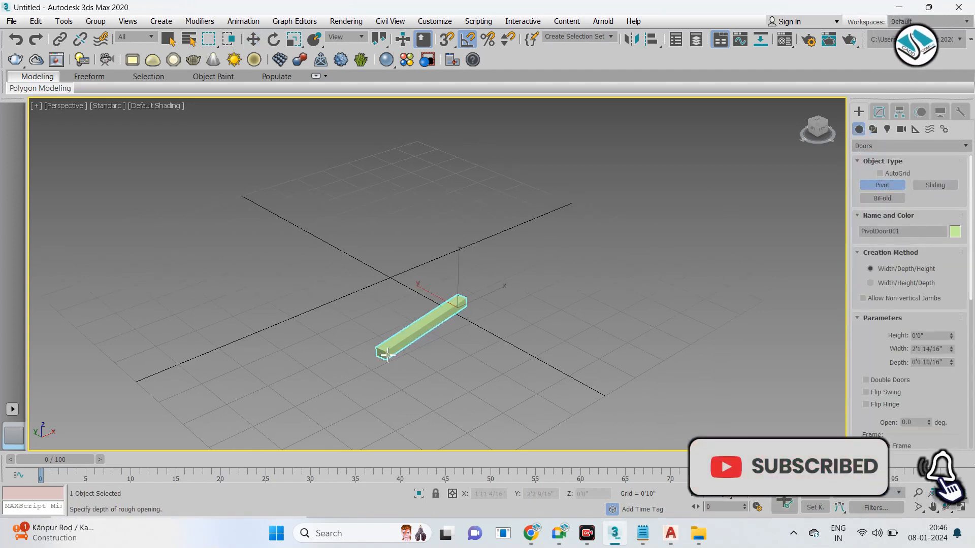
left_click(381, 350)
scroll(382, 346, "down", 4)
left_click(383, 222)
right_click(424, 301)
middle_click_drag(426, 301, 381, 279, "alt")
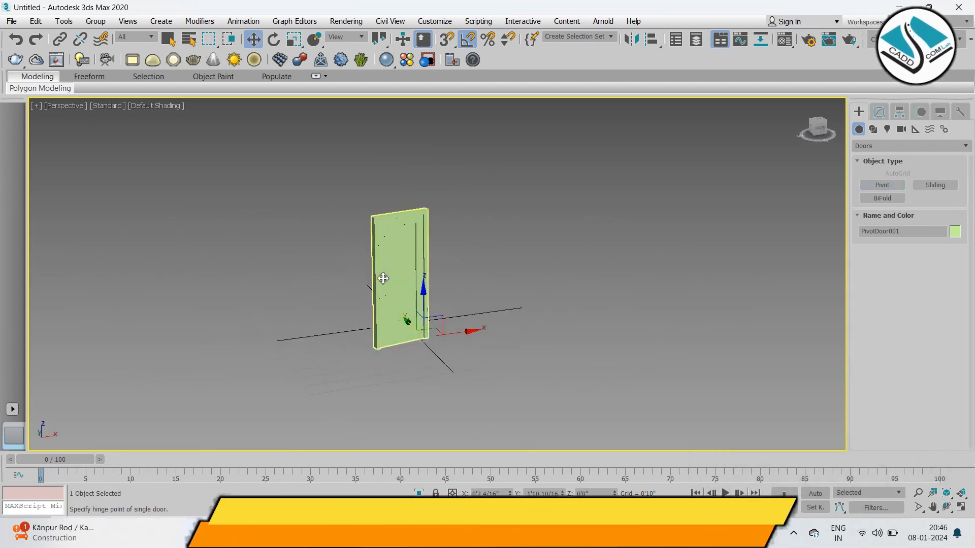
Step: Set the pivot door's width to 3'6"
scroll(381, 279, "up", 5)
left_click(878, 113)
scroll(904, 325, "down", 10)
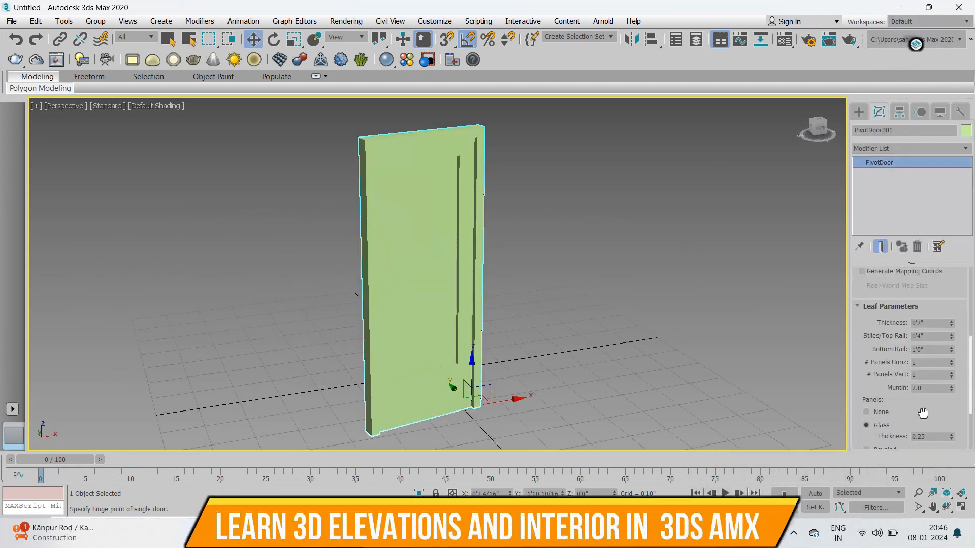
scroll(890, 315, "up", 10)
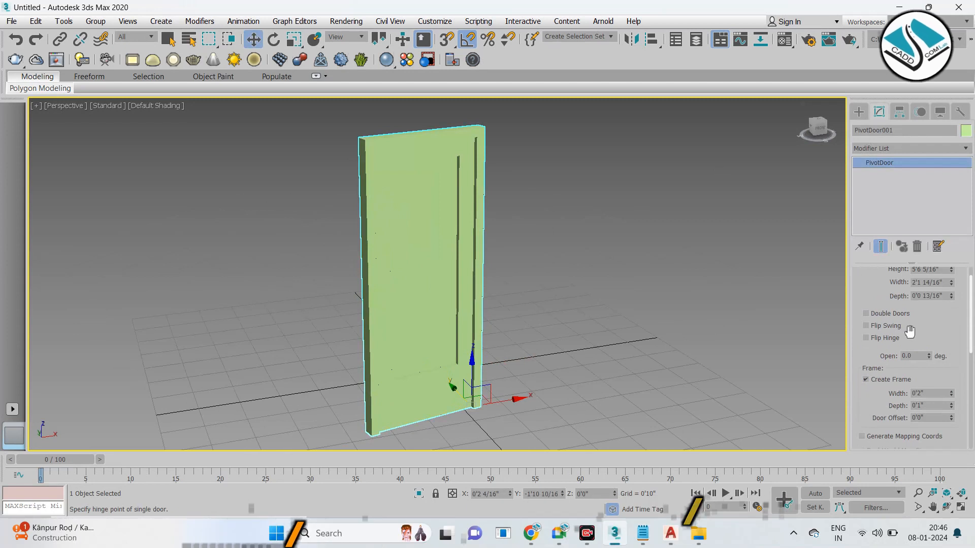
left_click_drag(952, 310, 953, 274)
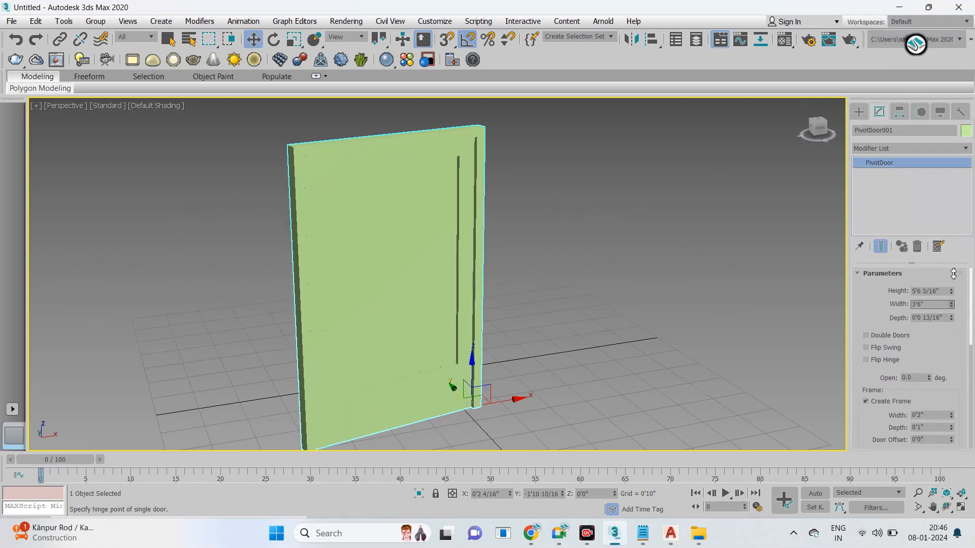
Step: Turn the pivot door into a double door, try out its opening angle and leave it closed at 0 degrees
left_click_drag(929, 377, 883, 350)
left_click(866, 335)
middle_click_drag(585, 330, 533, 346, "alt")
left_click_drag(929, 380, 882, 469)
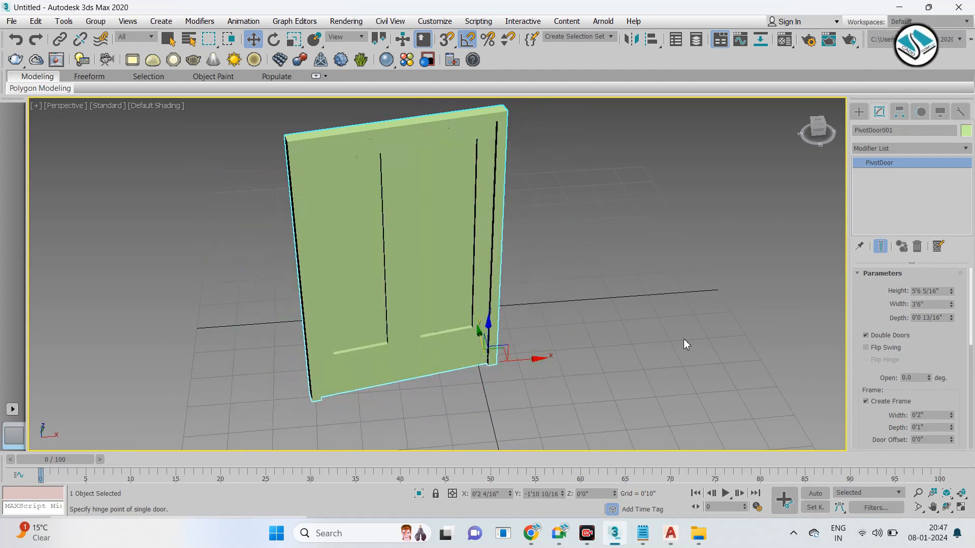
mouse_move(520, 285)
middle_mouse_down("alt")
mouse_move(516, 265)
mouse_move(518, 294)
middle_mouse_up("alt")
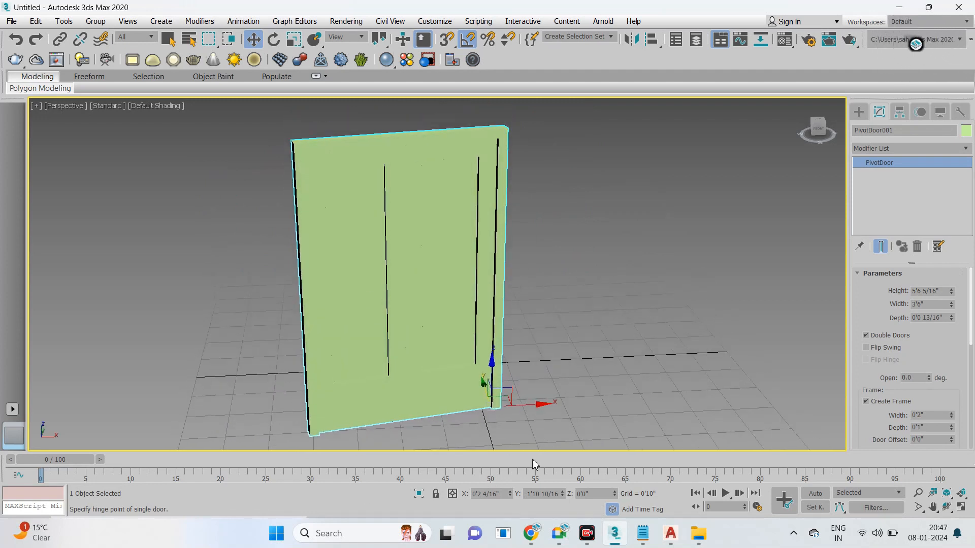
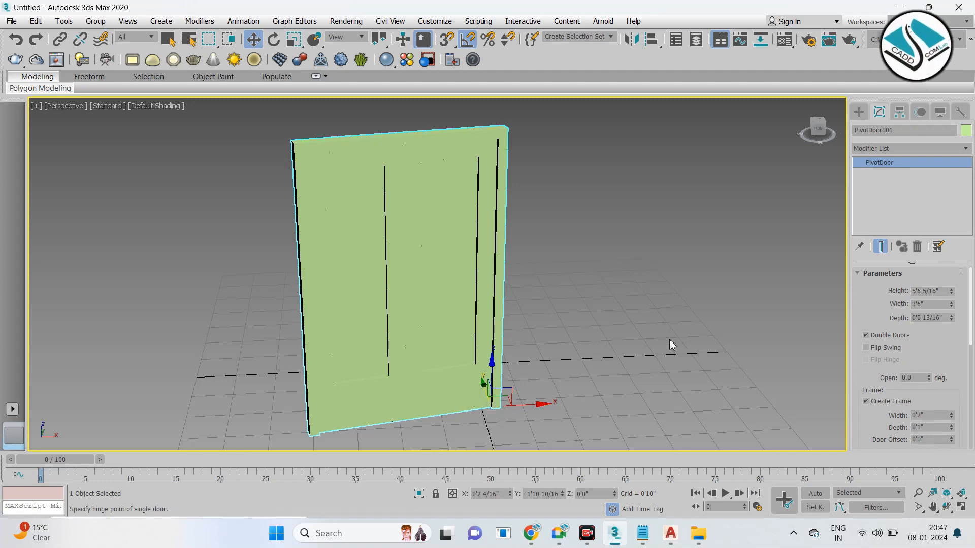
Step: Switch to Notepad, complete the fourth topic as "4-AUTO KEYS", and return to the 3ds Max scene
middle_click_drag(430, 301, 432, 288)
left_click(642, 541)
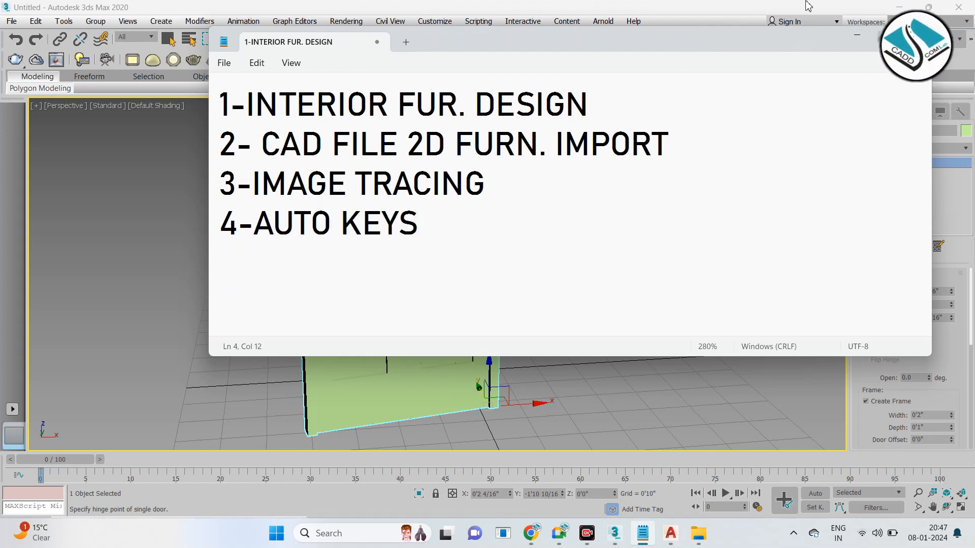
left_click(856, 39)
middle_click_drag(456, 304, 457, 304, "alt")
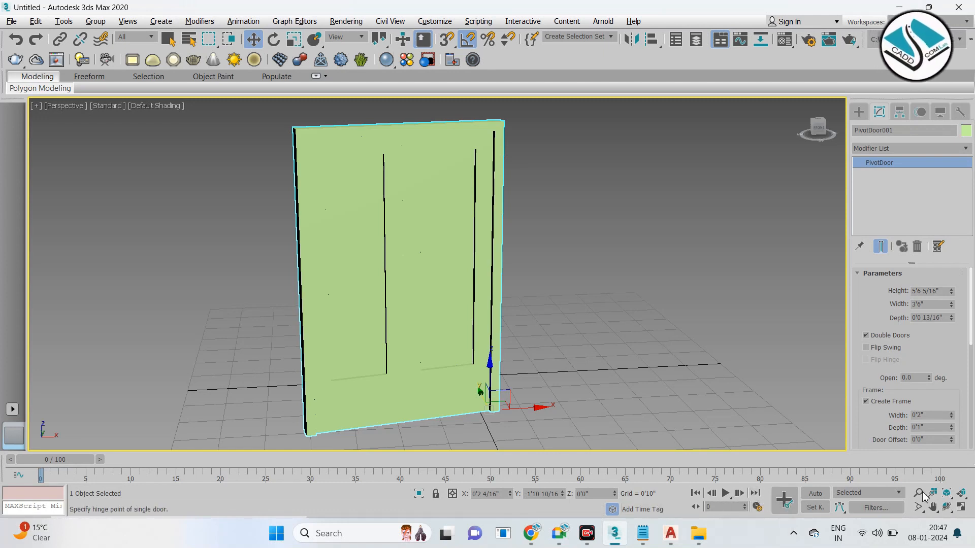
Step: Turn on Auto Key and key the double door fully open at 180 degrees on frame 15
left_click(815, 494)
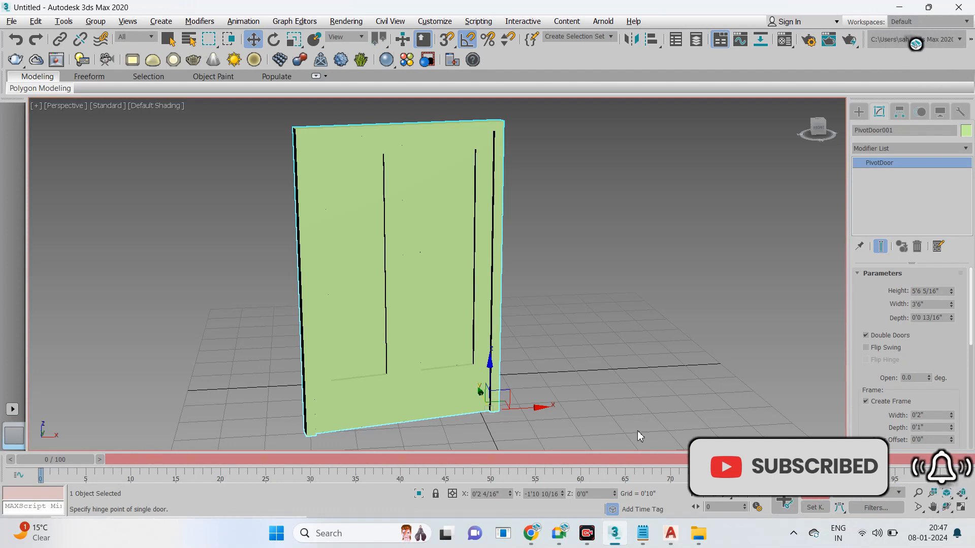
middle_click_drag(403, 359, 410, 330)
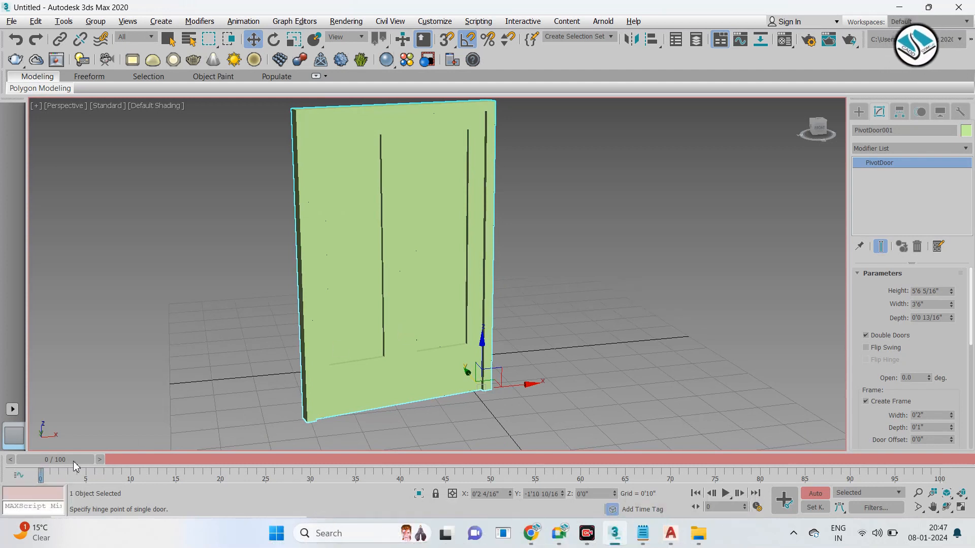
left_click_drag(62, 462, 192, 467)
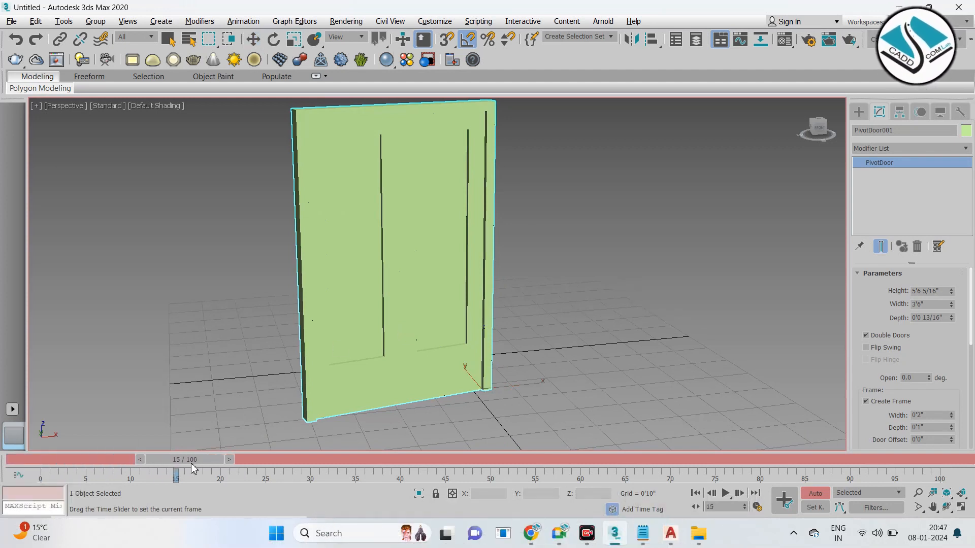
key("w")
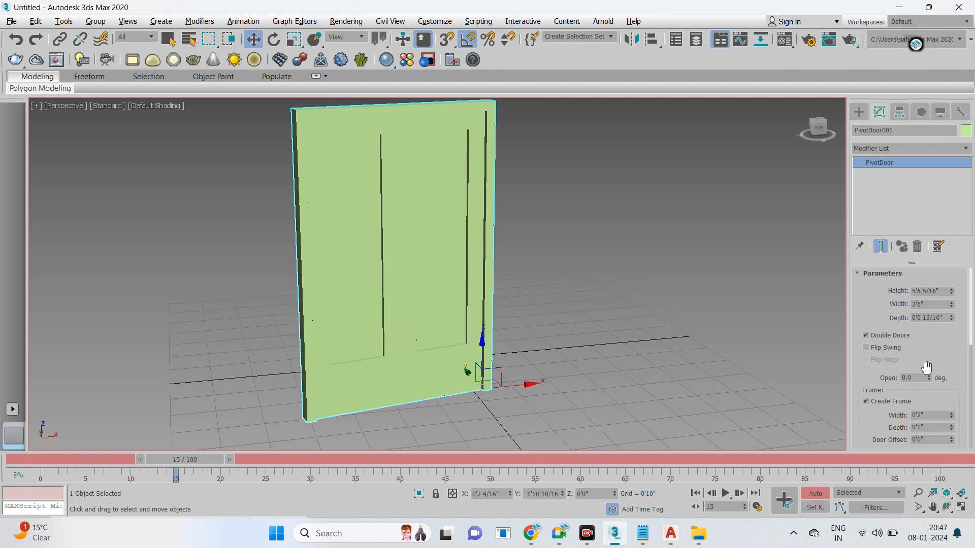
left_click_drag(931, 379, 933, 180)
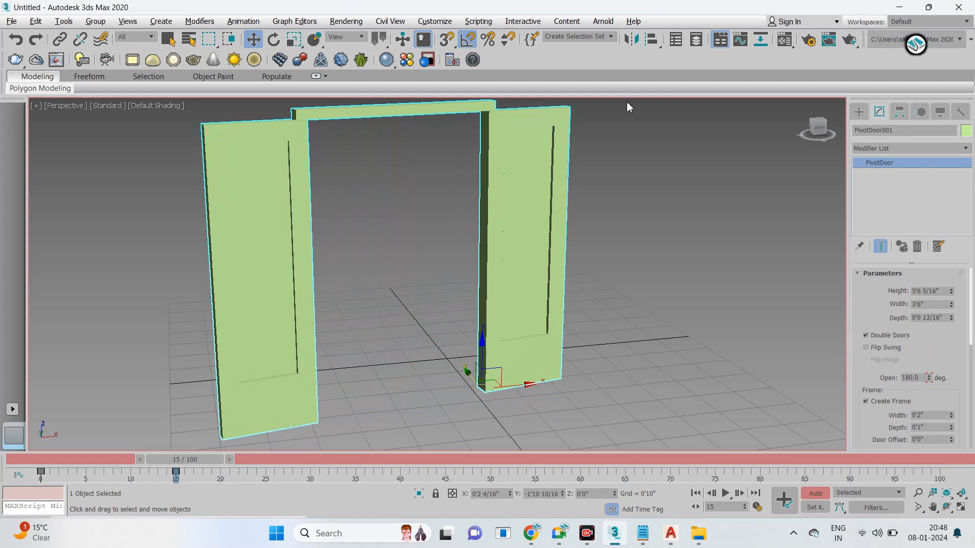
Step: Key the double door closed again at 0 degrees on frame 20
left_click_drag(197, 458, 213, 461)
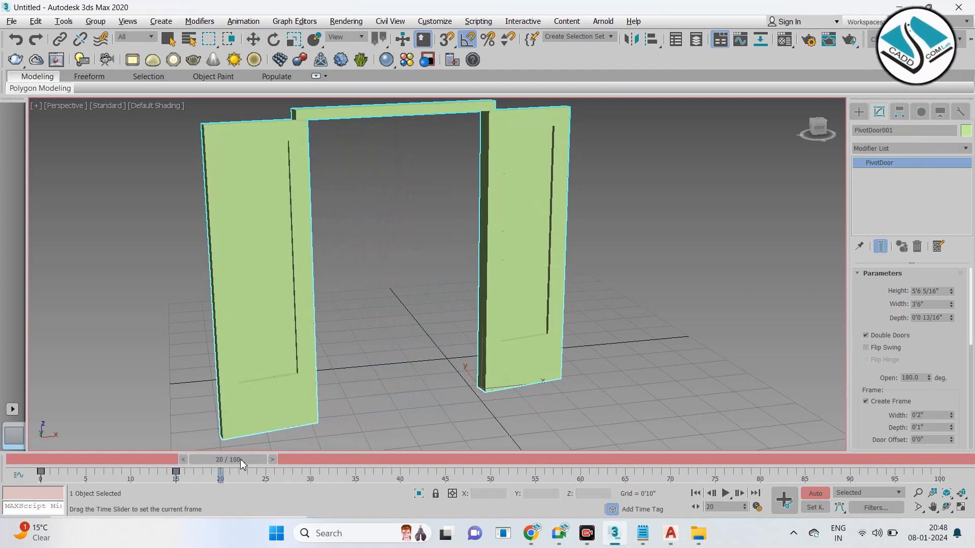
key("w")
left_click_drag(929, 379, 903, 59)
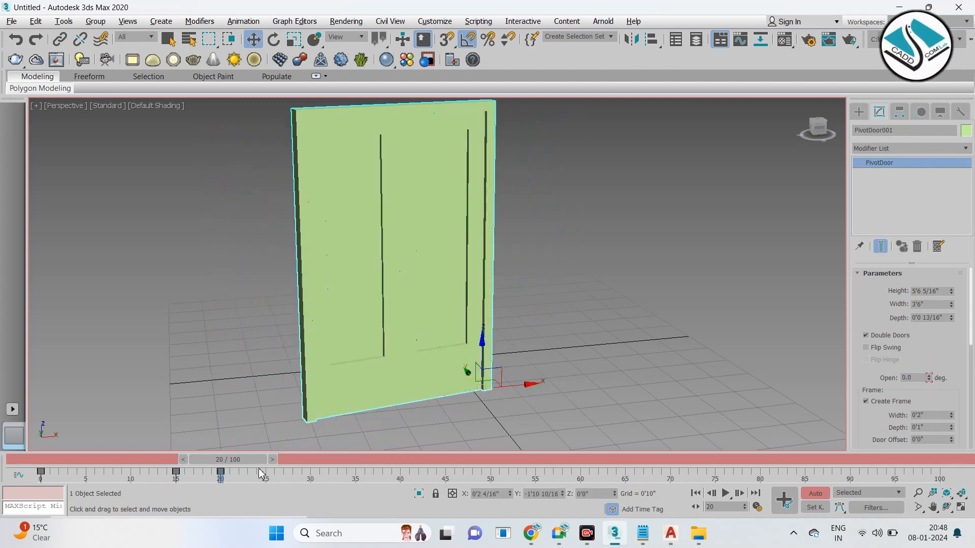
Step: Play the door animation from frame 0 and scrub through it to check the opening and closing
left_click_drag(247, 461, 4, 472)
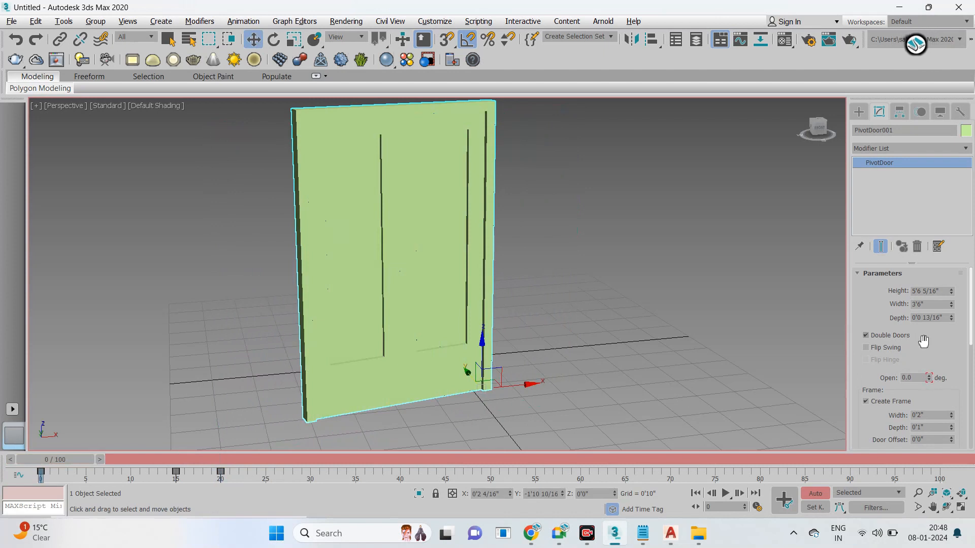
left_click(725, 494)
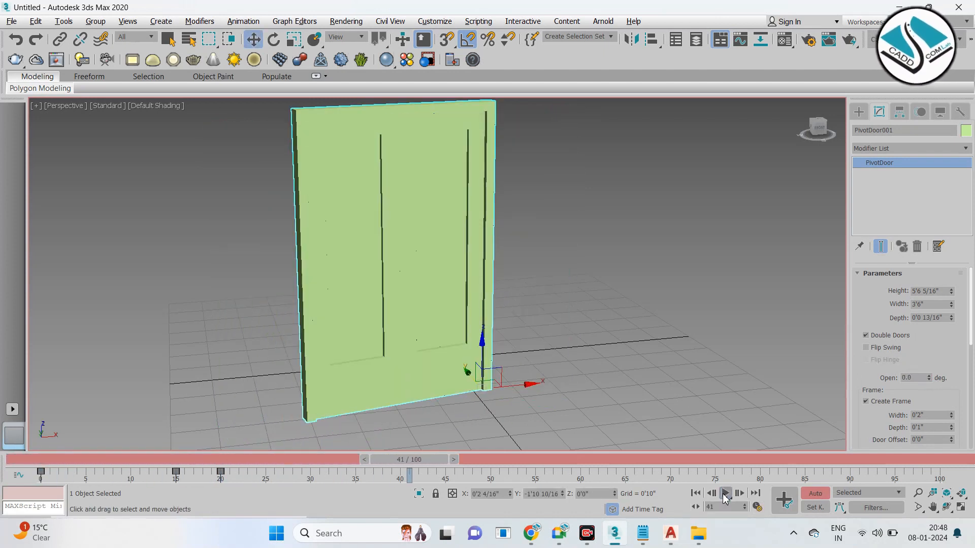
left_click_drag(443, 460, 149, 460)
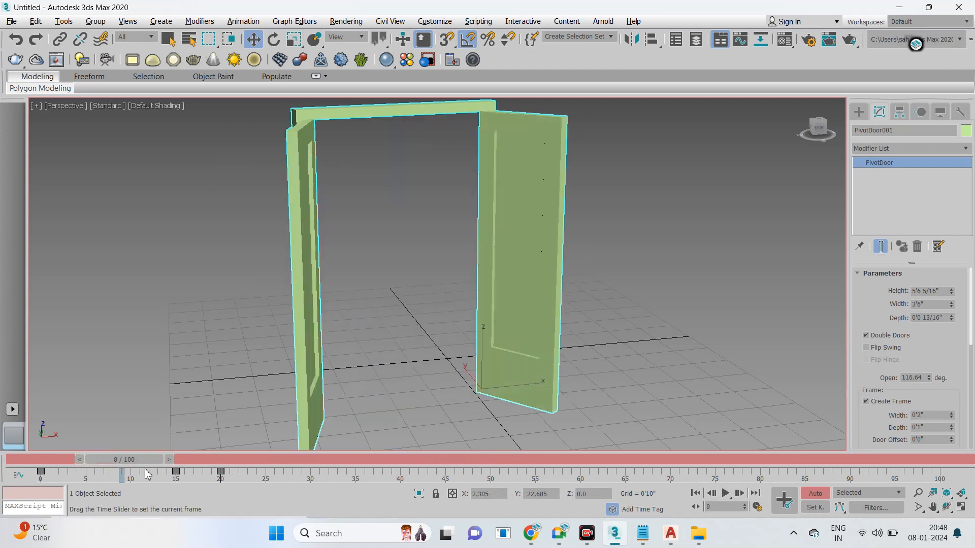
Step: Slow the door motion by moving its closing key to frame 71 and its open key to frame 39
left_click_drag(220, 472, 340, 472)
left_click_drag(494, 474, 664, 480)
left_click_drag(175, 474, 391, 476)
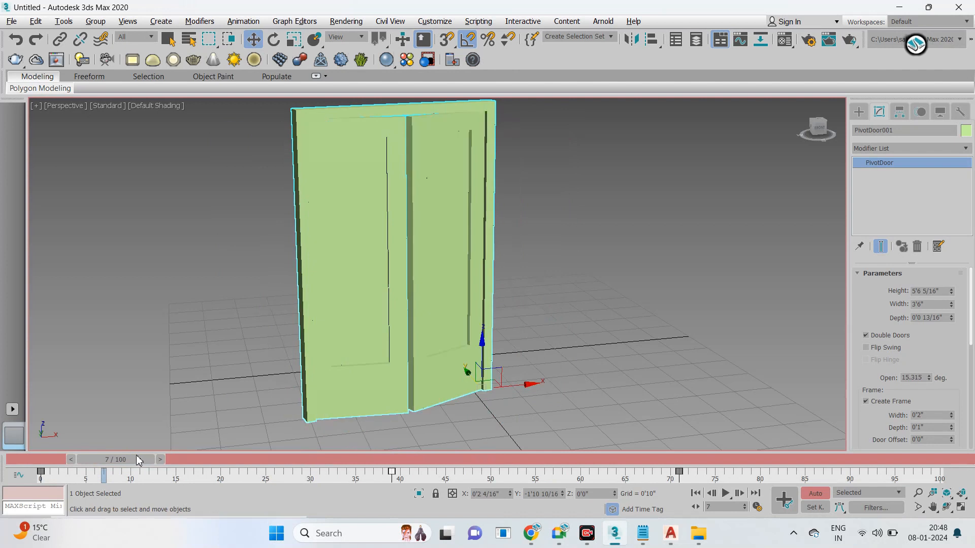
Step: Replay the door animation from frame 0 to check the new key timing, and stop the playback
key("Home")
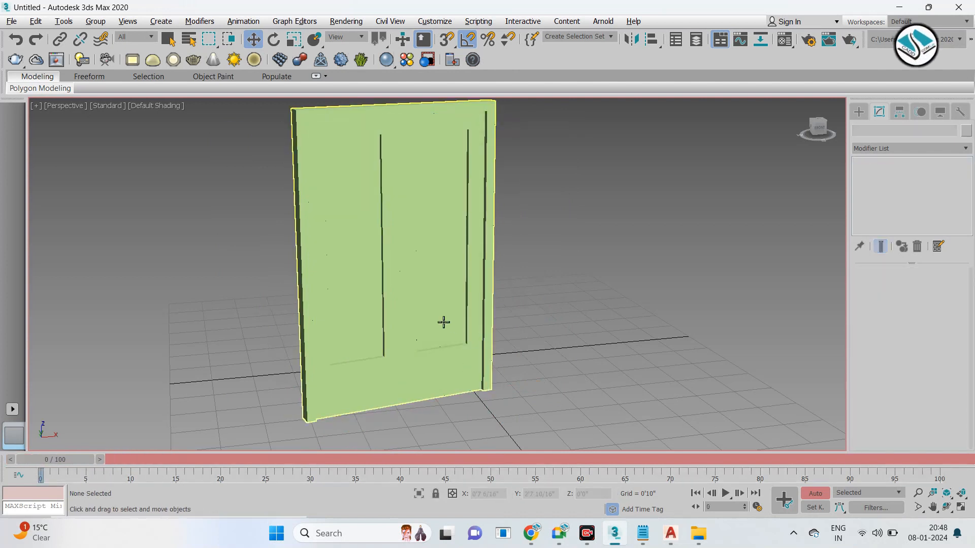
left_click(724, 498)
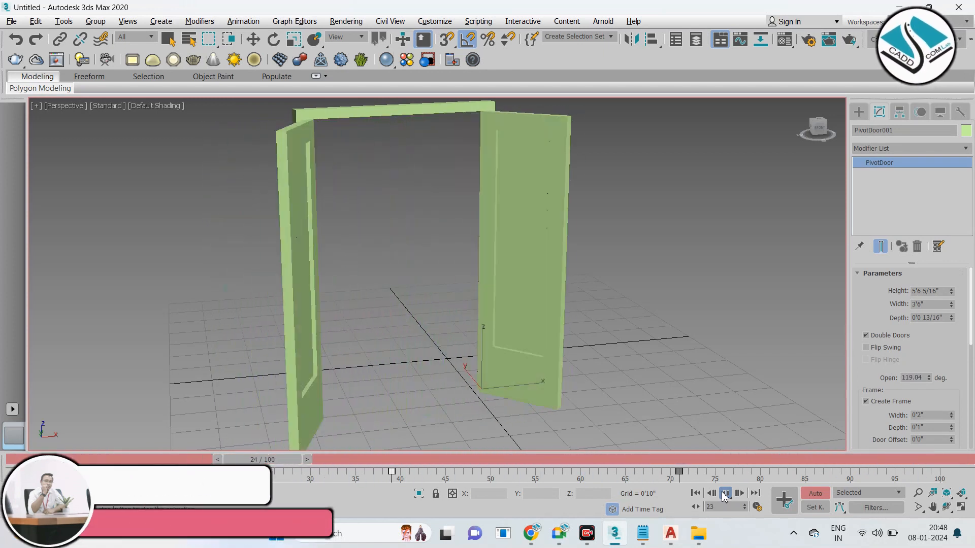
left_click(724, 496)
Step: Delete the animated double door and return the time slider to frame 0
left_click(858, 111)
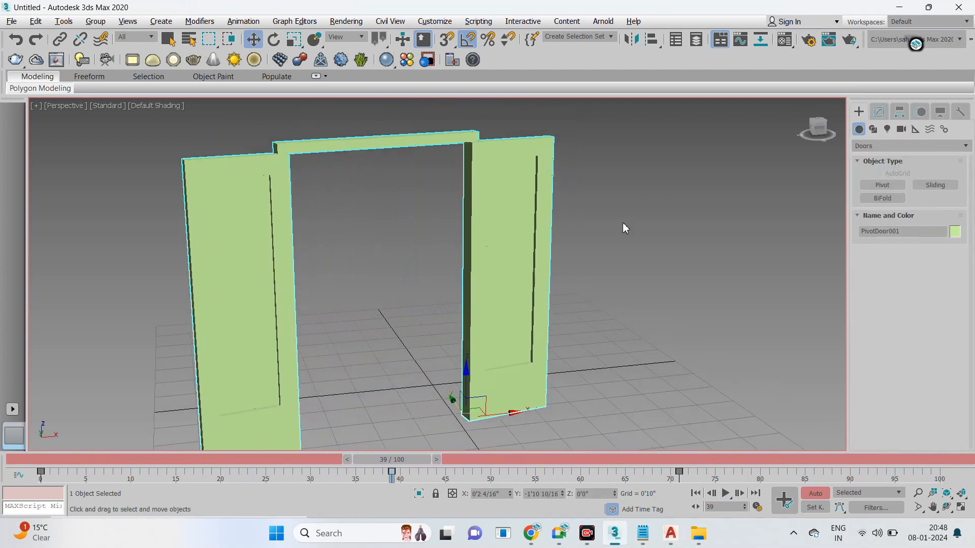
scroll(274, 401, "down", 3)
key("Delete")
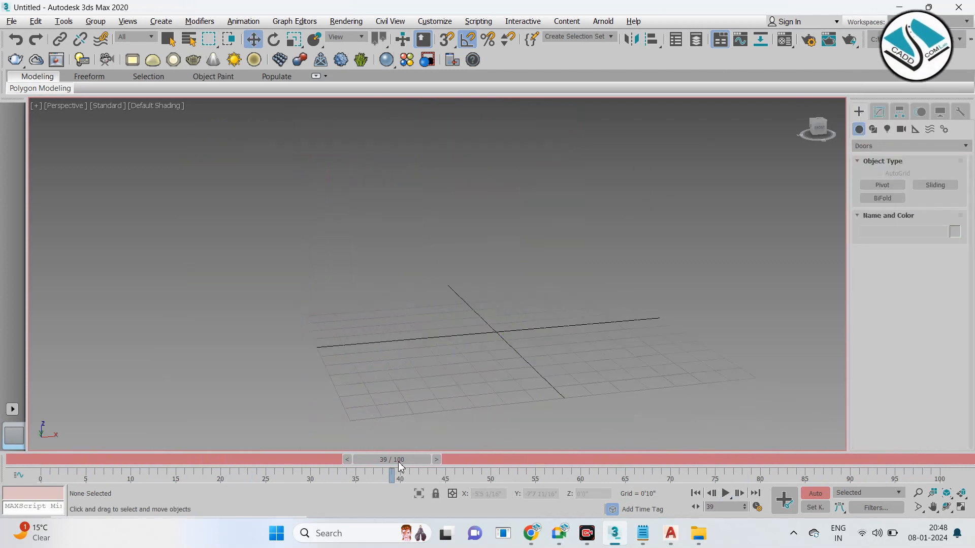
left_click_drag(399, 462, 56, 459)
key("alt+w")
left_click(387, 204)
key("alt+w")
key("alt+w")
left_click(531, 335)
key("alt+w")
middle_click_drag(569, 331, 582, 344, "alt")
Step: Create a long, thin standard primitive box near the grid's centre
left_click(909, 146)
left_click(886, 157)
left_click(883, 186)
middle_click_drag(423, 352, 404, 264)
left_click_drag(375, 204, 472, 324)
left_click(467, 314)
Step: Copy the long box in line with the original, end to end, and show both boxes in the Top view
key("w")
middle_click_drag(467, 314, 425, 270, "alt")
mouse_move(386, 256)
left_mouse_down("shift")
mouse_move(609, 288)
mouse_move(575, 292)
left_mouse_up("shift")
left_click(484, 319)
mouse_move(620, 298)
middle_mouse_down("alt")
mouse_move(572, 278)
mouse_move(536, 287)
middle_mouse_up("alt")
key("t")
scroll(365, 233, "up", 2)
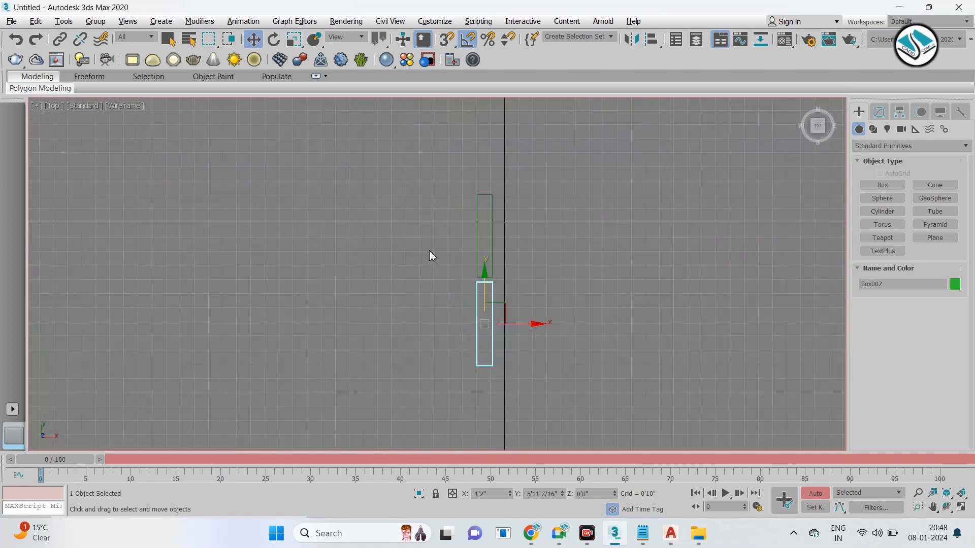
left_click(882, 186)
left_click_drag(495, 271, 564, 283)
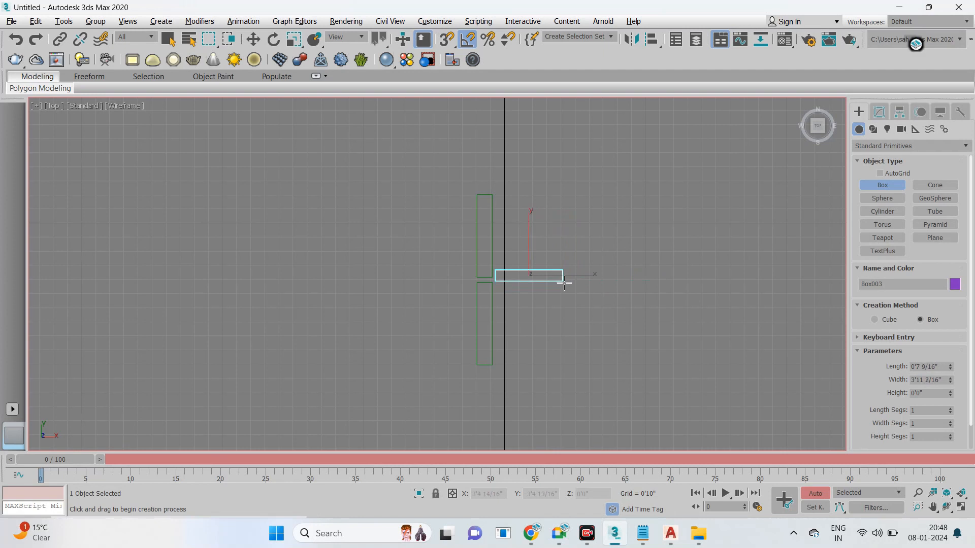
right_click(564, 283)
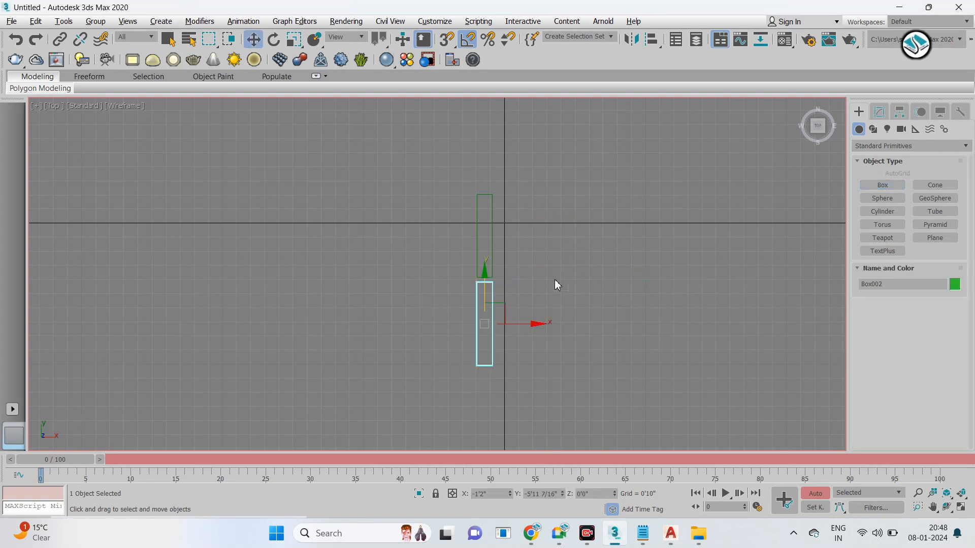
Step: Create a crosswise box beside the gap between the two boxes and copy it to the opposite side, forming a four-bladed cross
left_click(878, 187)
scroll(477, 293, "up", 2)
mouse_move(508, 270)
left_mouse_down()
mouse_move(648, 284)
mouse_move(420, 300)
mouse_move(432, 303)
left_mouse_up()
left_click(648, 283)
right_click(594, 285)
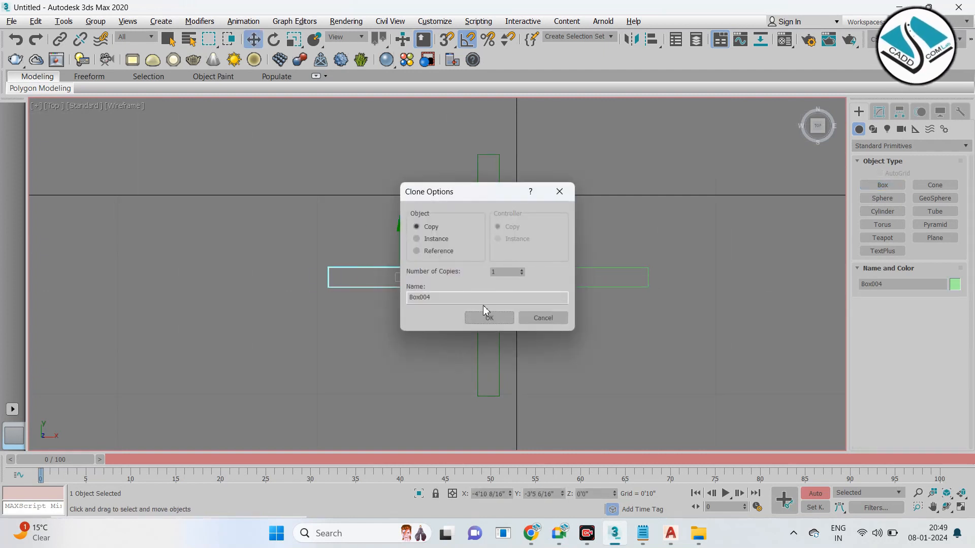
left_click(487, 315)
Step: Select all four boxes in the Perspective view and move the time slider to frame 20
key("p")
middle_click_drag(579, 337, 566, 314, "alt")
scroll(565, 313, "down", 2)
left_click_drag(630, 199, 305, 379)
middle_click_drag(452, 351, 331, 299)
left_click_drag(71, 459, 250, 459)
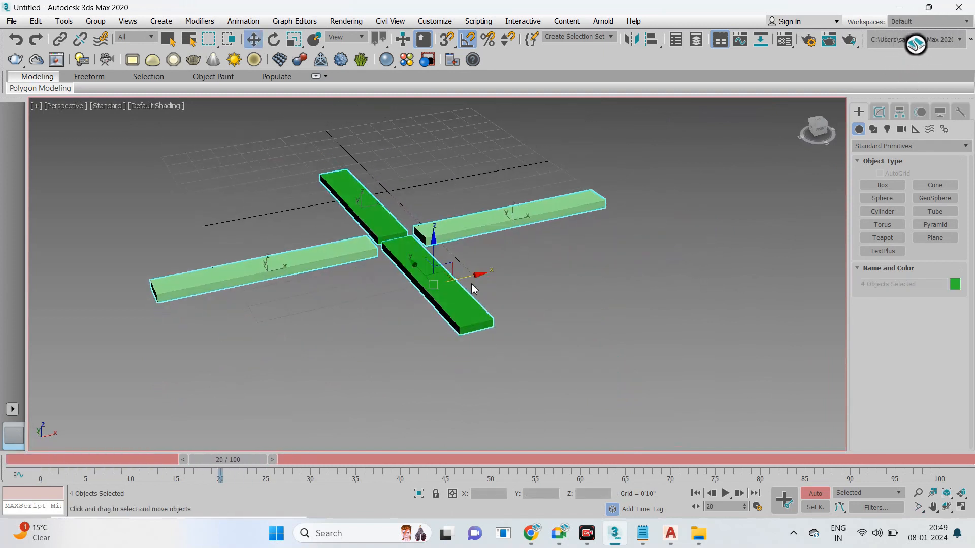
Step: Try to rotate the four ungrouped boxes together in the Top view, and undo the rotation
key("t")
key("e")
left_click_drag(440, 175, 429, 218)
key("ctrl+z")
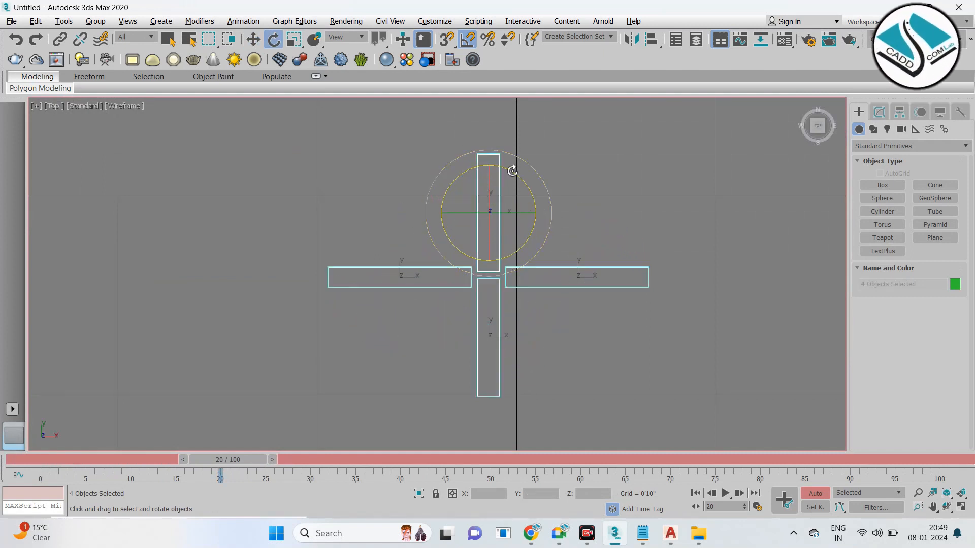
Step: Group the four boxes under the default name and rotate the group 165 degrees about Z at frame 20
left_click(96, 21)
left_click(104, 41)
key("Return")
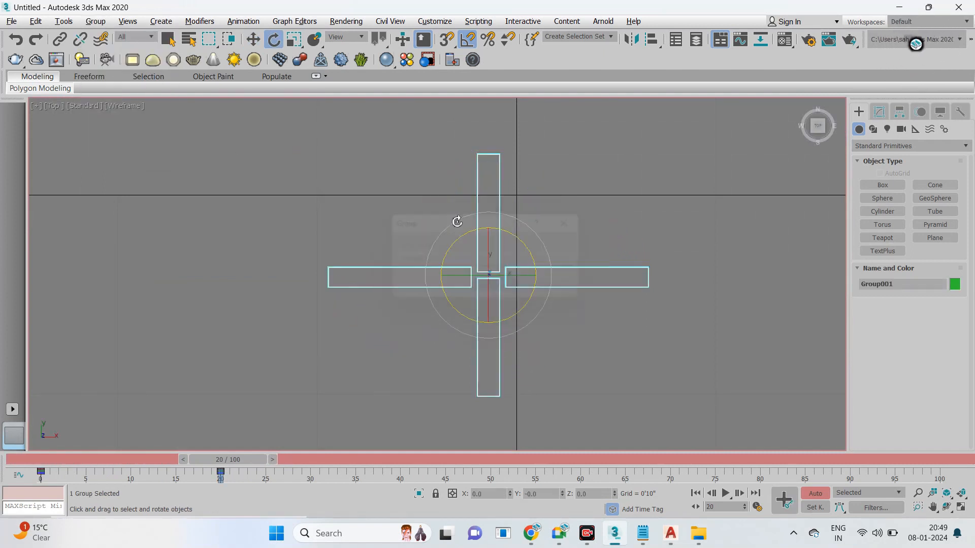
left_click_drag(440, 238, 456, 352)
Step: Rotate the blade group further at frame 41 and again at frame 74 to key a continuing spin
left_click_drag(236, 466, 410, 459)
key("e")
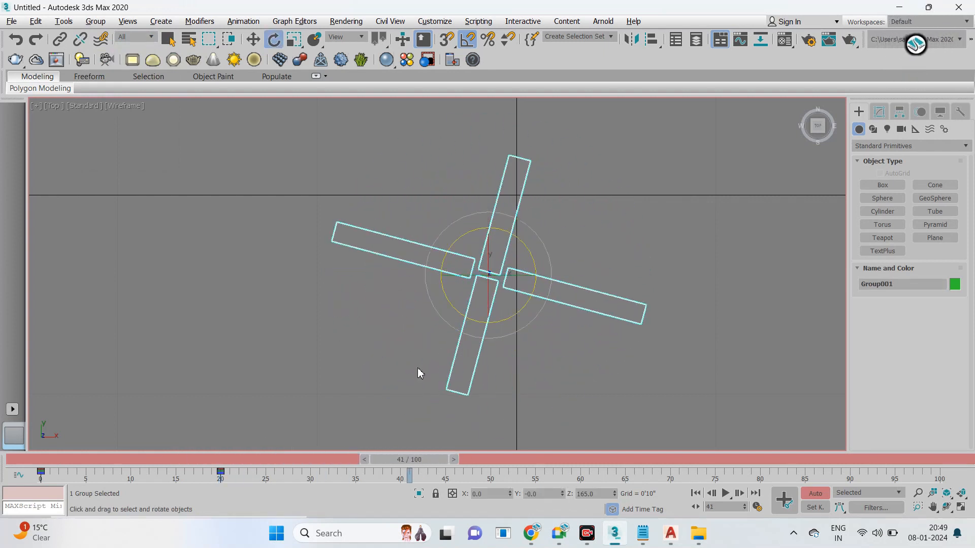
left_click_drag(439, 240, 721, 458)
left_click_drag(551, 280, 579, 440)
Step: Play the spinning blade group from frame 0 in the Perspective view and stop the playback
key("p")
middle_click_drag(593, 394, 642, 313, "alt")
key("w")
left_click_drag(708, 462, 66, 462)
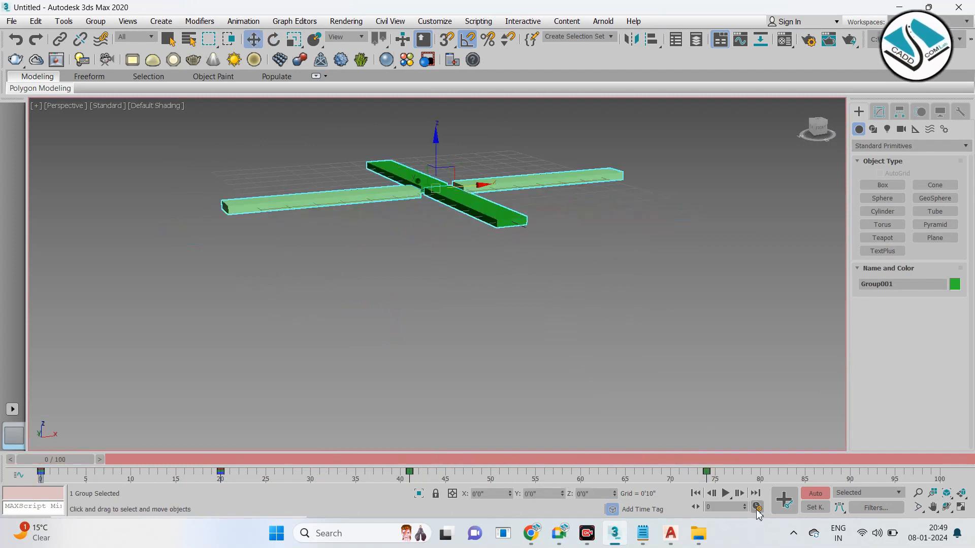
left_click(726, 494)
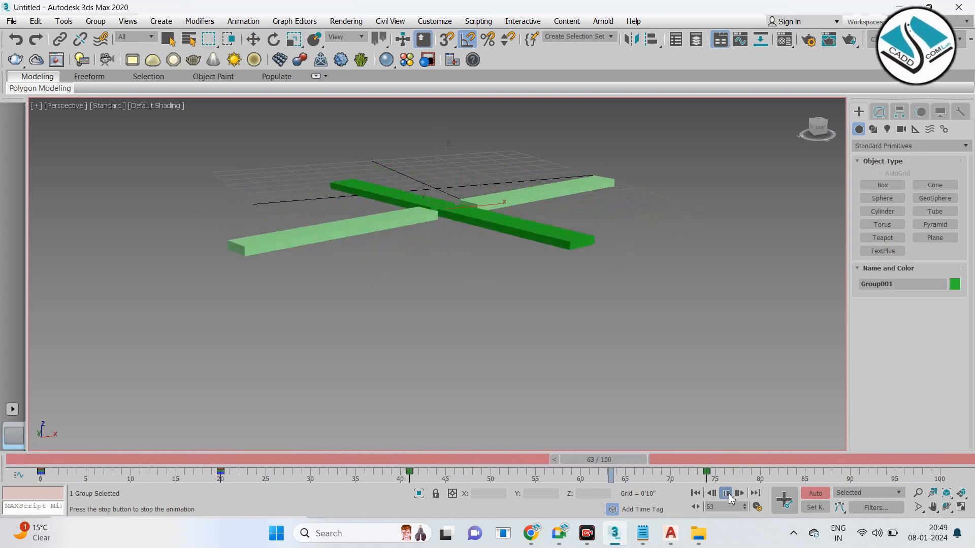
left_click(727, 495)
Step: Retime the blade group's rotation keys to frames 8, 16 and 21 so the fan spins faster
left_click_drag(704, 463, 56, 461)
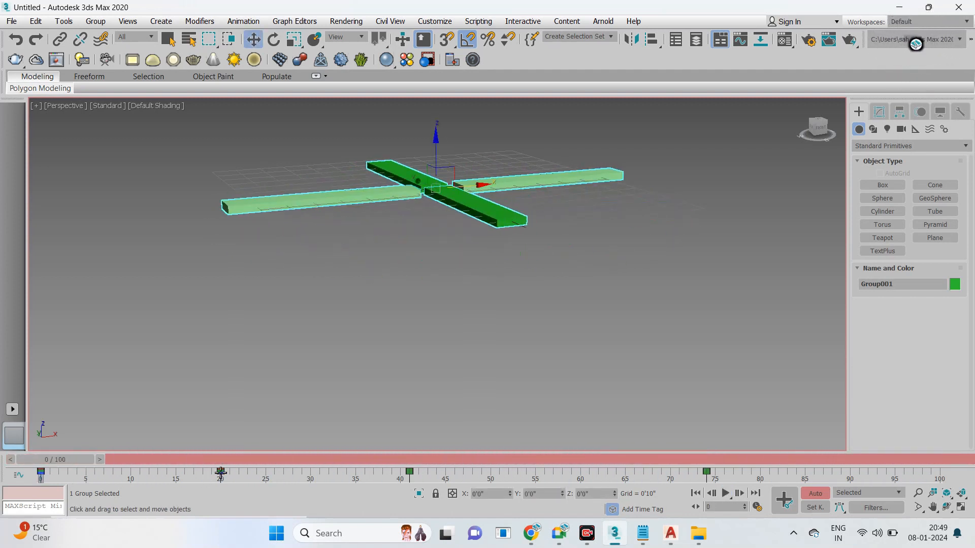
left_click_drag(409, 472, 185, 469)
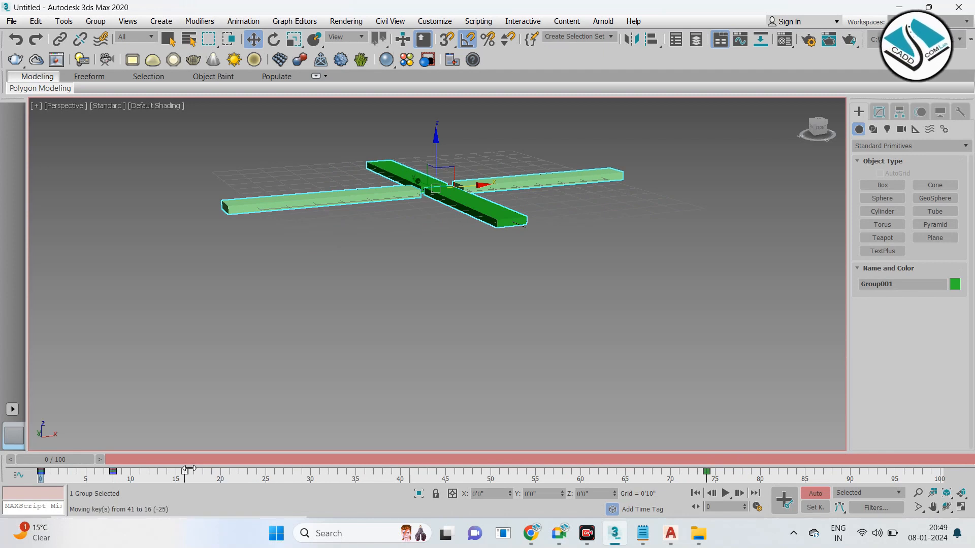
left_click_drag(706, 472, 576, 472)
left_click_drag(233, 472, 230, 472)
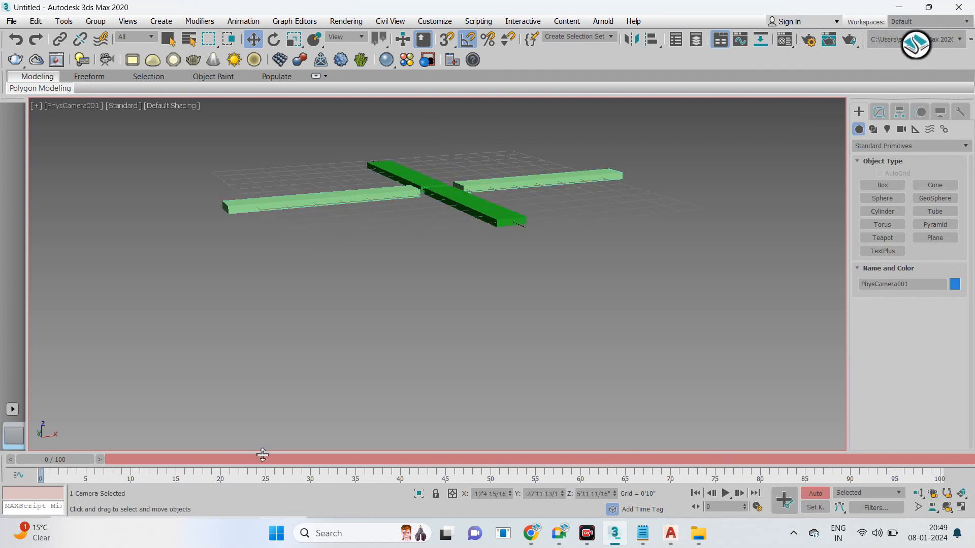
Step: Create a physical camera from the Perspective view and clone the blade group in place as an instance
key("c")
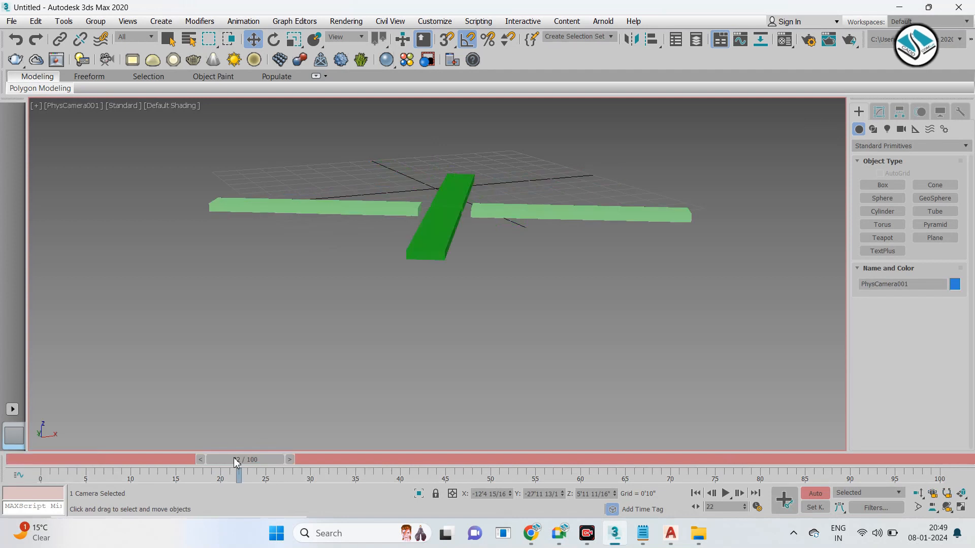
left_click(325, 207)
left_click_drag(266, 461, 290, 460)
key("ctrl+v")
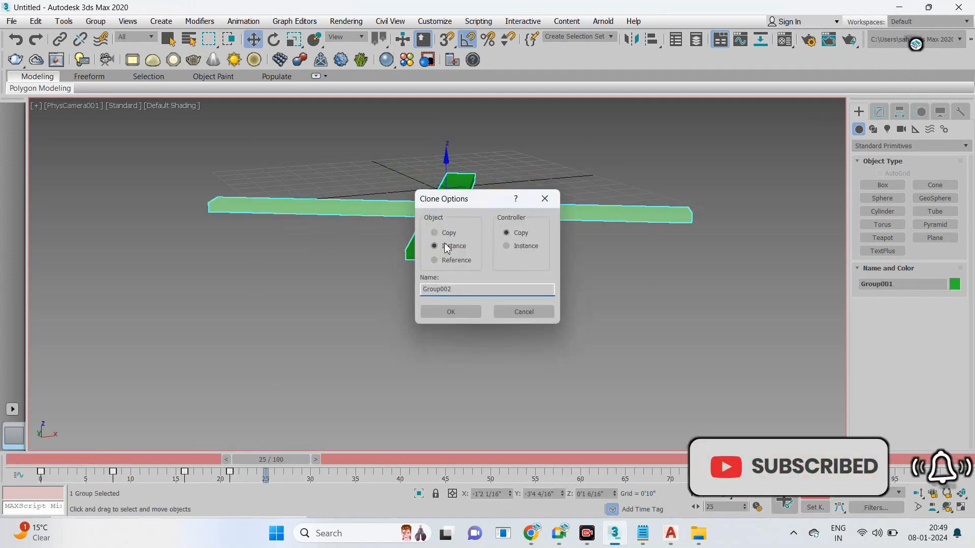
left_click(450, 311)
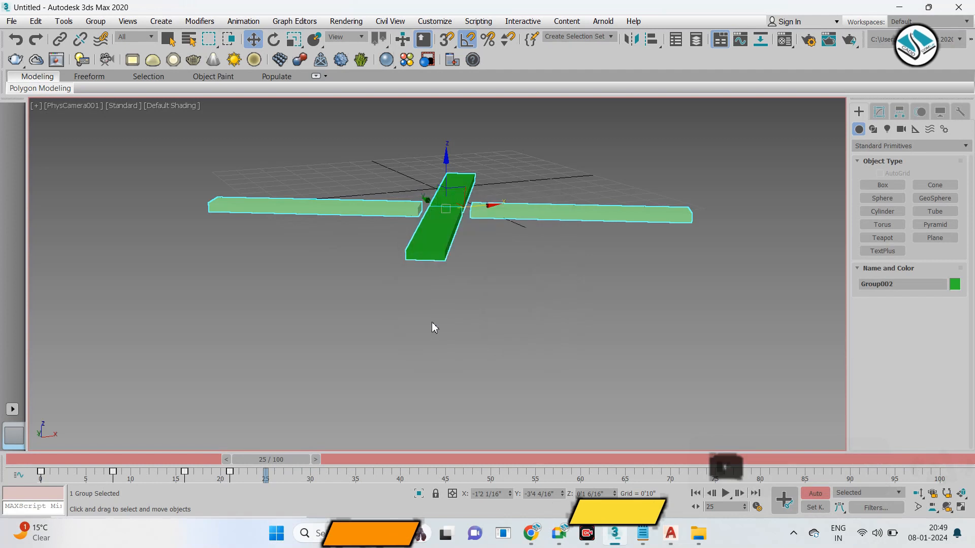
right_click(327, 473)
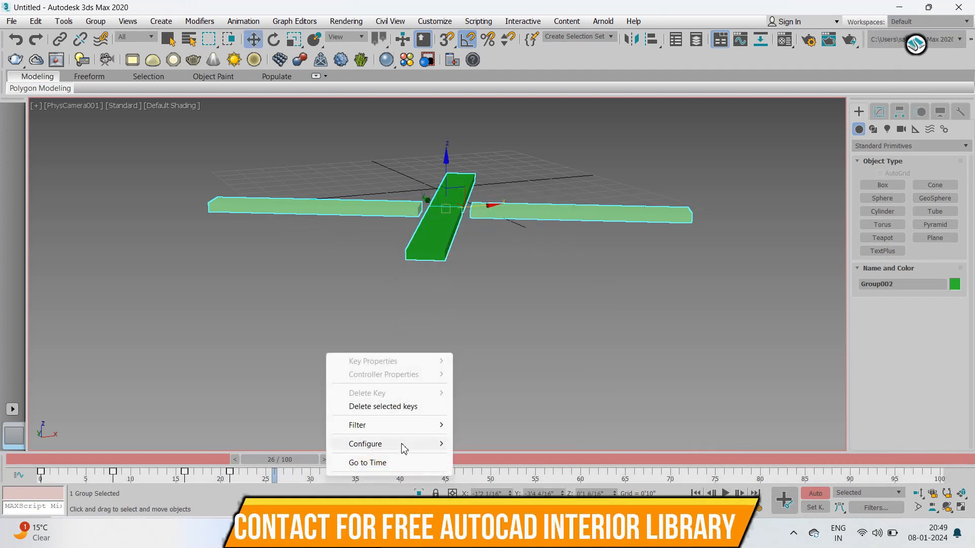
left_click(260, 456)
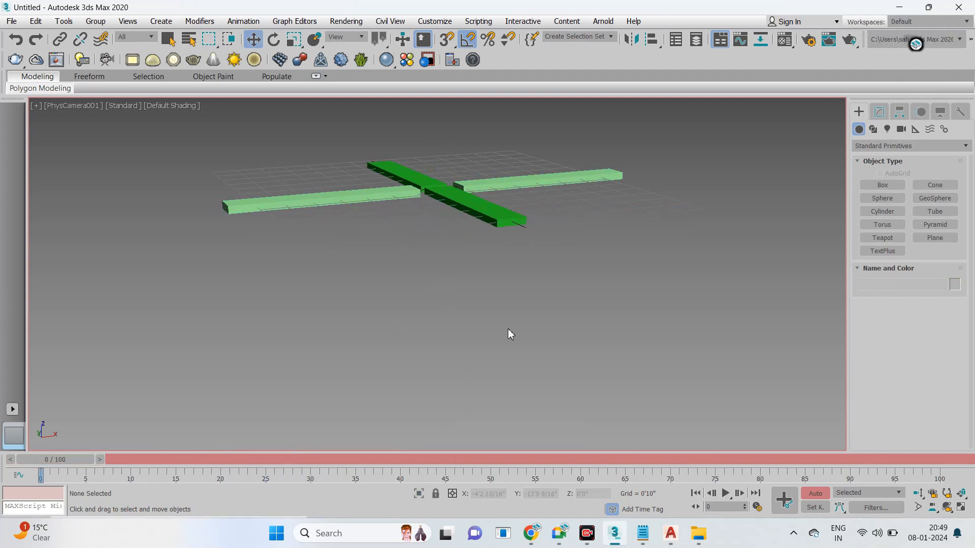
Step: Return to the Perspective view and undo the fan modelling back to an empty scene
key("ctrl+a")
key("p")
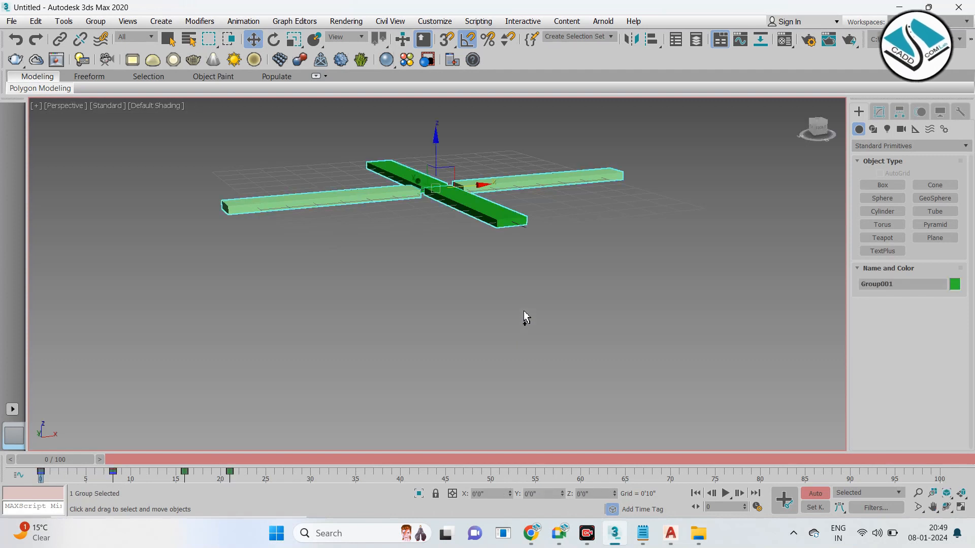
key("ctrl+z")
key("ctrl+z")
key("ctrl+z")
key("ctrl+z")
key("ctrl+z")
key("ctrl+z")
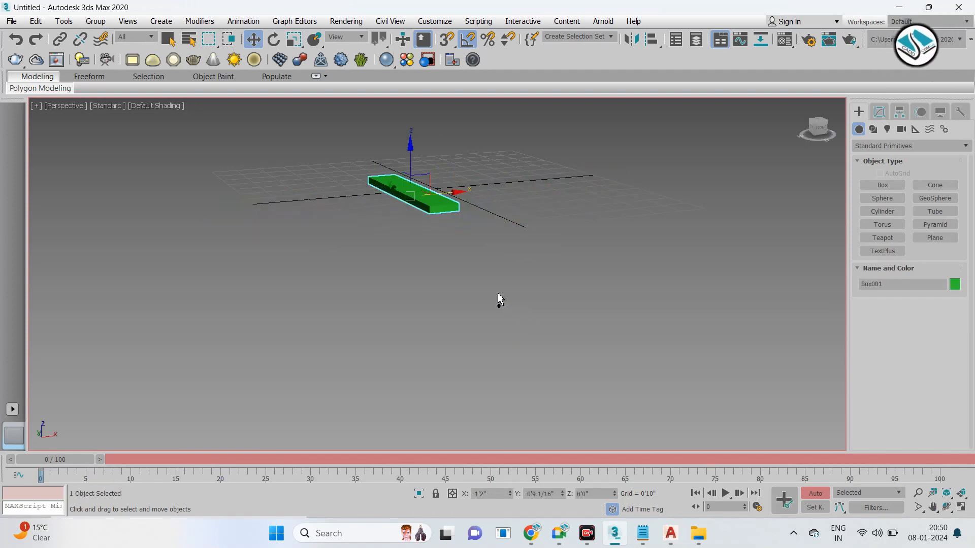
middle_click_drag(464, 219, 500, 299)
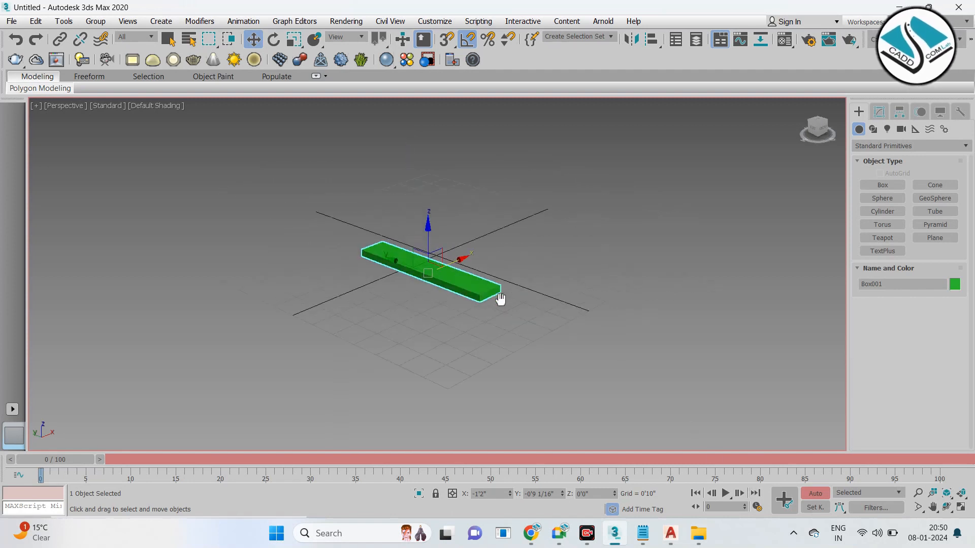
key("ctrl+z")
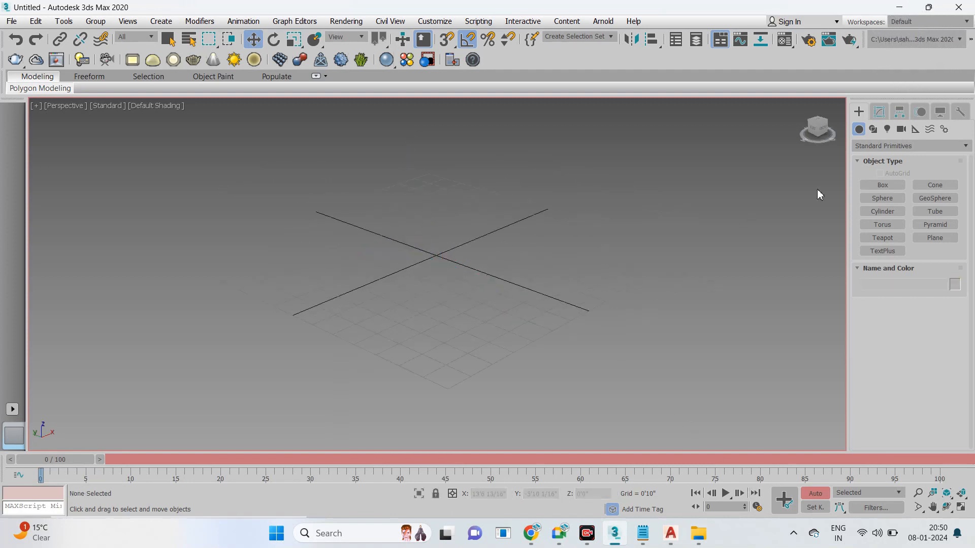
Step: Draw a tall box about 5'9" wide and 2'6" deep in the Perspective view and convert it to Editable Poly
left_click(863, 191)
left_click_drag(459, 269, 383, 364)
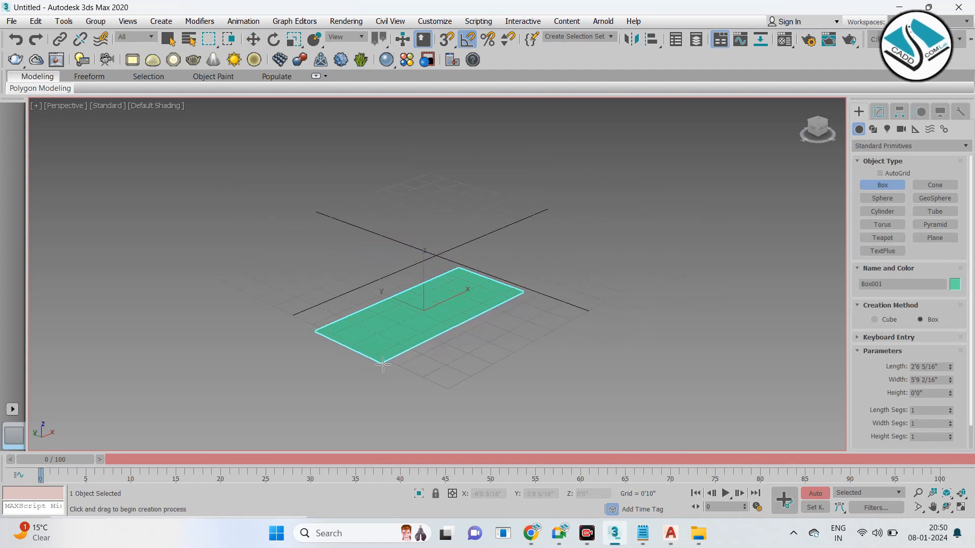
left_click(375, 261)
key("w")
middle_click_drag(508, 261, 483, 246, "alt")
right_click(471, 234)
mouse_move(558, 374)
left_click(645, 381)
Step: Inset the box's front polygon to leave a thin border, and show edged faces in the viewport
left_click(858, 162)
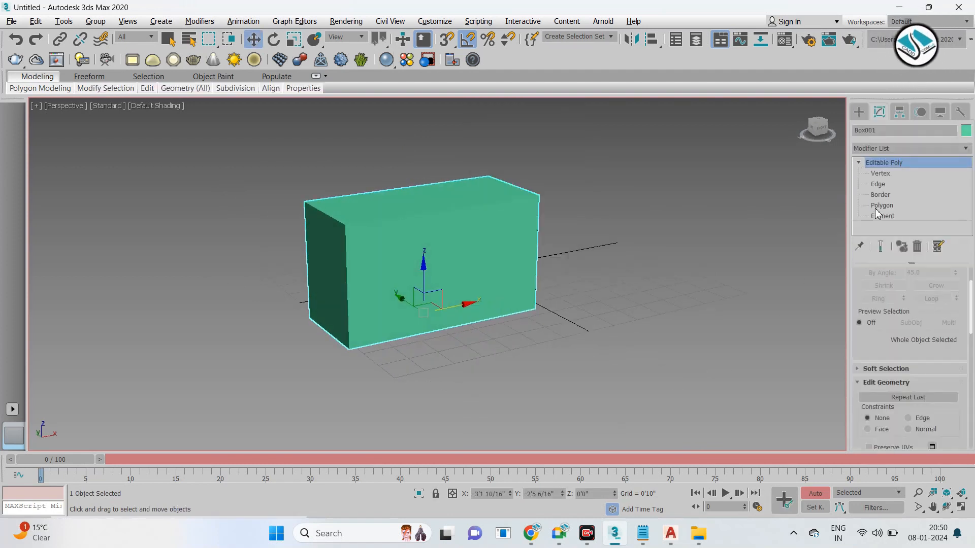
left_click(881, 205)
left_click(511, 232)
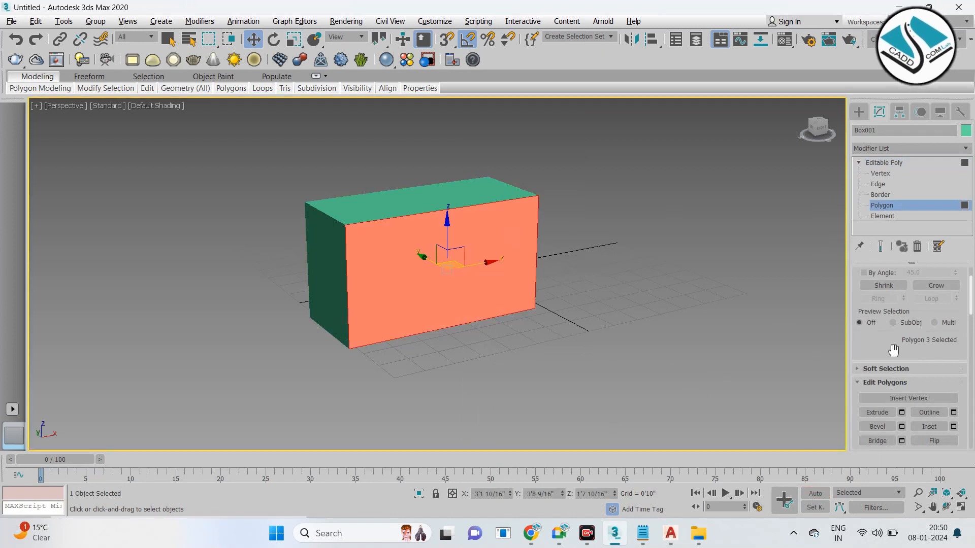
scroll(909, 320, "down", 3)
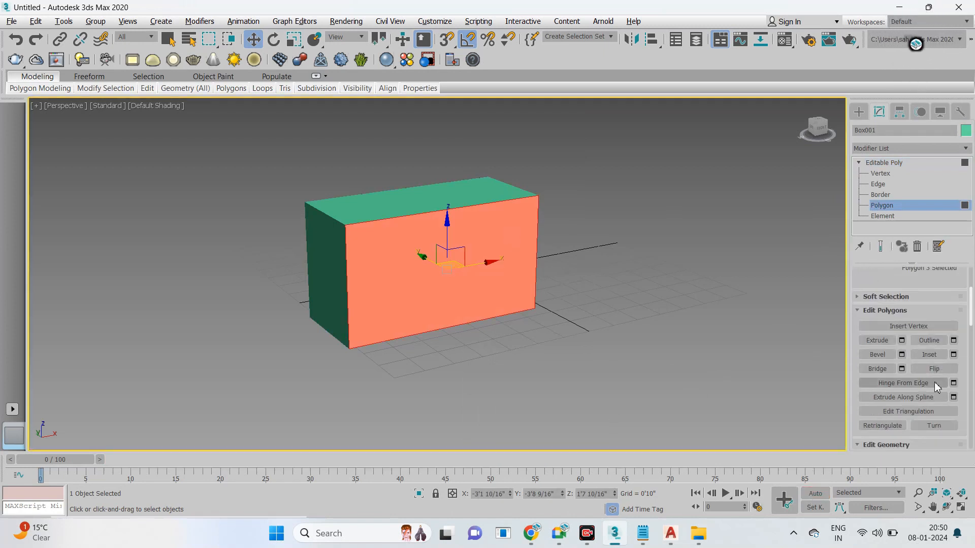
left_click(953, 355)
left_click(447, 303)
left_click(444, 316)
left_click(159, 108)
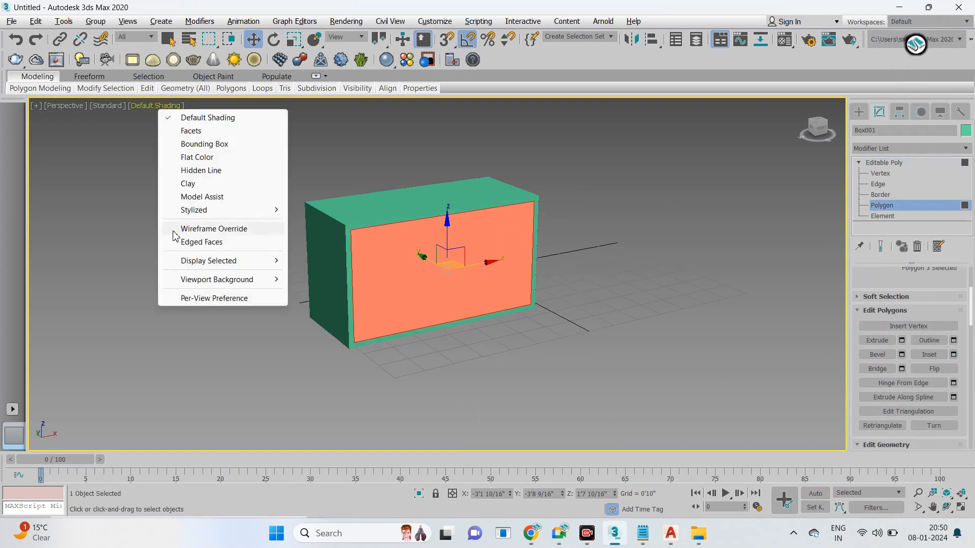
left_click(202, 242)
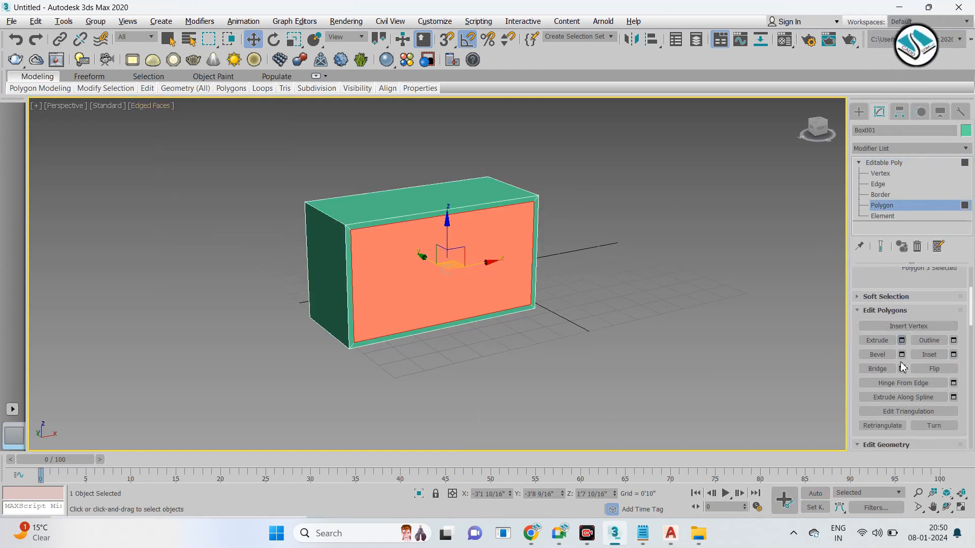
Step: Extrude the inset front polygon inward to hollow the box into an open cabinet
left_click(902, 341)
left_click_drag(446, 301, 442, 493)
left_click(445, 317)
Step: Draw a thin box in the Front view covering the whole cabinet front as its shutter panel
key("f")
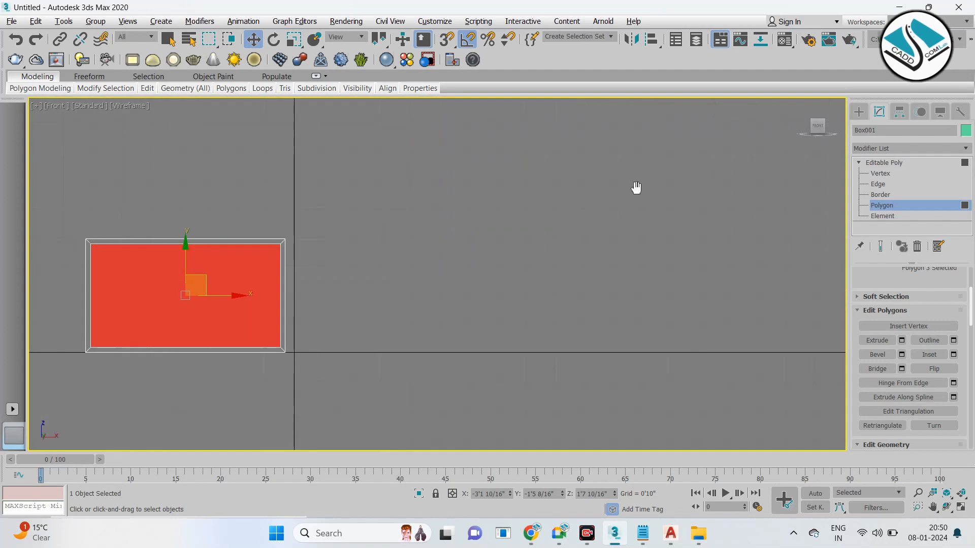
left_click(859, 112)
key("F3")
left_click(886, 187)
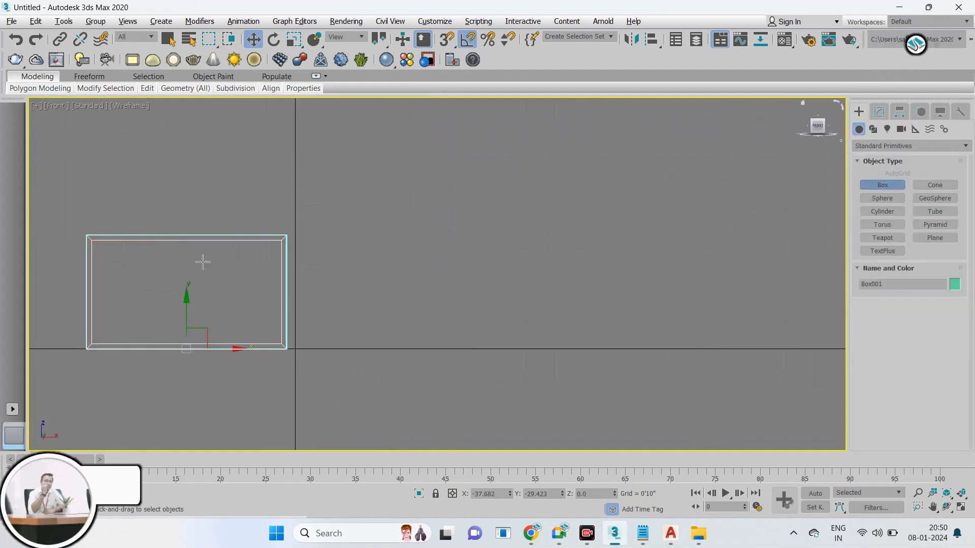
middle_click_drag(105, 248, 263, 220)
mouse_move(246, 207)
left_mouse_down()
mouse_move(433, 303)
mouse_move(443, 321)
left_mouse_up()
left_click(444, 316)
right_click(451, 313)
Step: Move the panel forward in the Perspective view to Y -3'10", over the cabinet's open front, and turn on Auto Key
key("p")
key("F3")
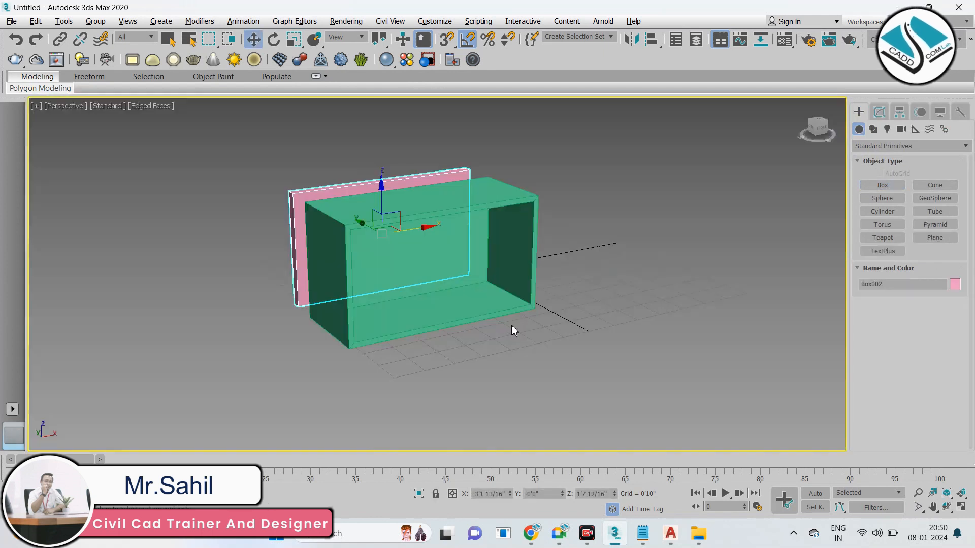
left_click_drag(371, 230, 432, 268)
middle_click_drag(469, 277, 477, 294)
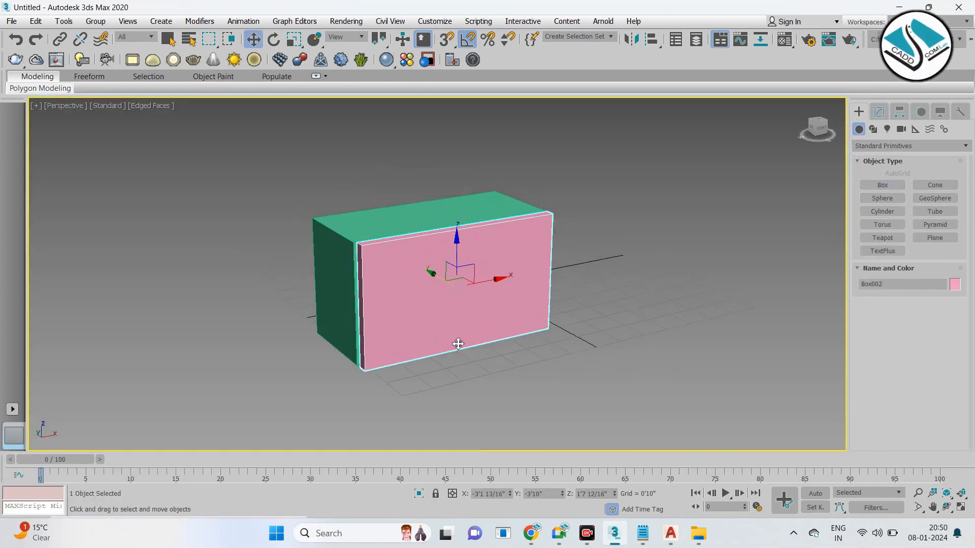
left_click(815, 494)
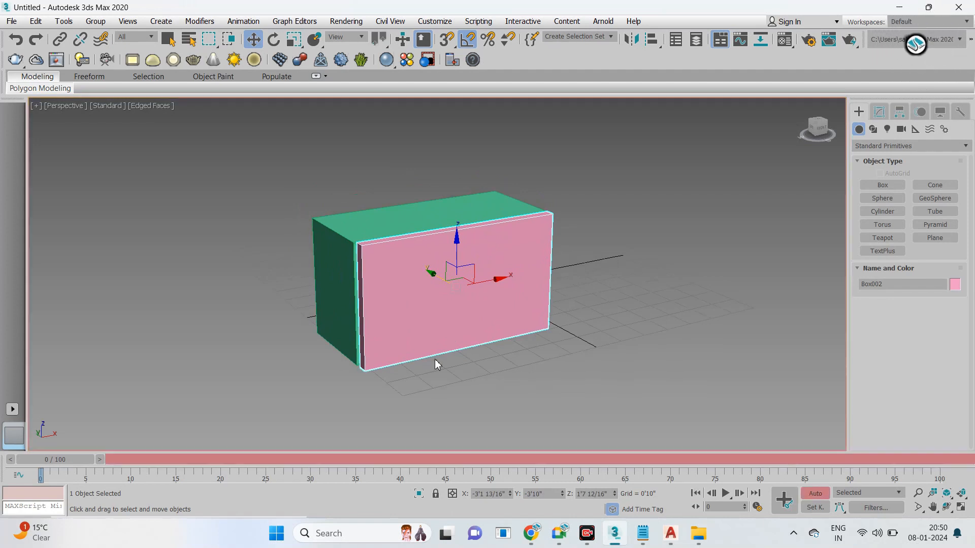
left_click_drag(81, 458, 60, 460)
right_click(446, 311)
left_click(470, 267)
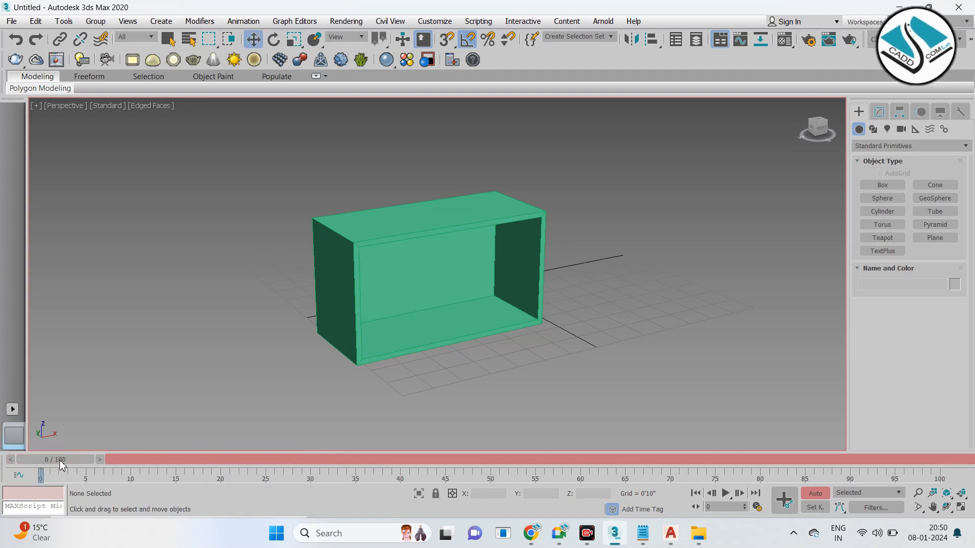
key("ctrl+z")
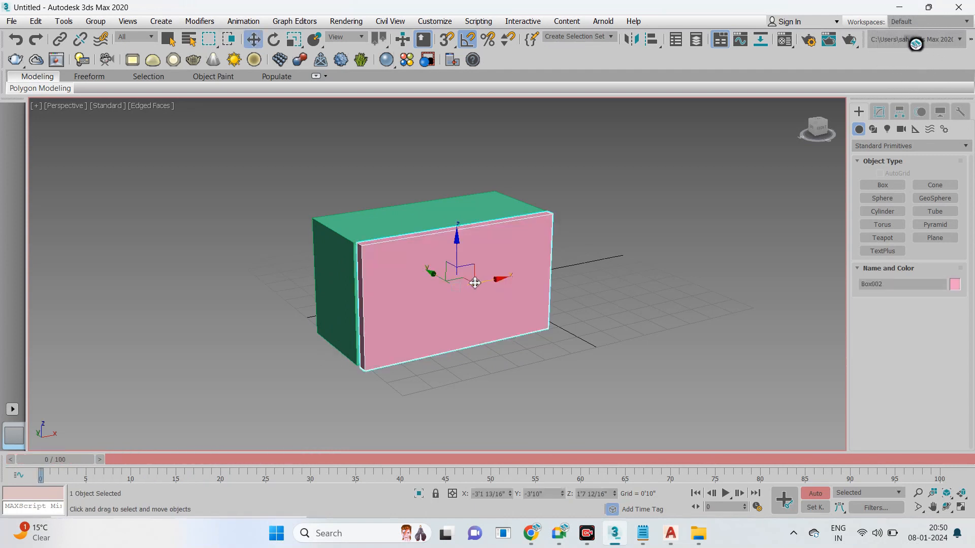
Step: Raise the front panel along Z above the cabinet at frame 19 to key its opening, and scrub through the motion
left_click_drag(55, 463, 221, 446)
key("w")
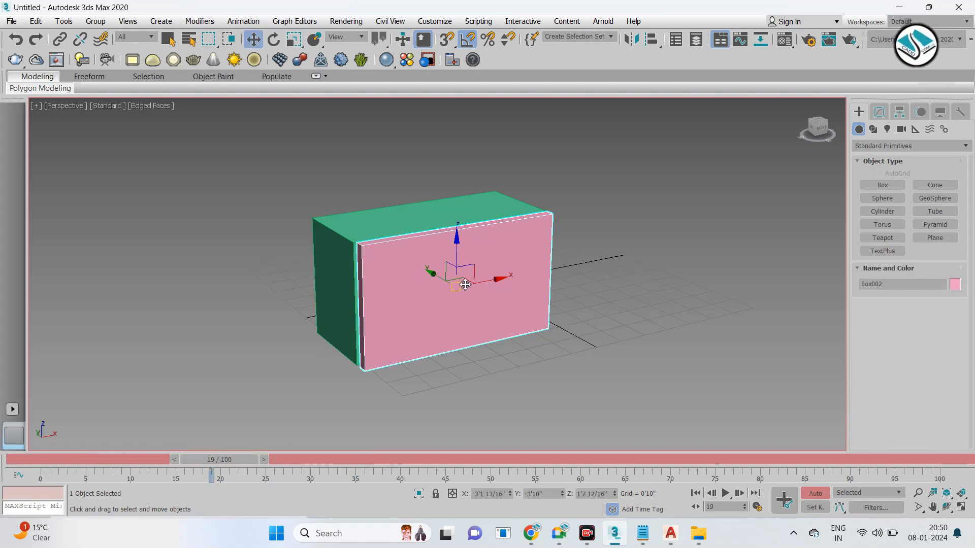
left_click_drag(459, 257, 442, 181)
left_click_drag(242, 468, 224, 475)
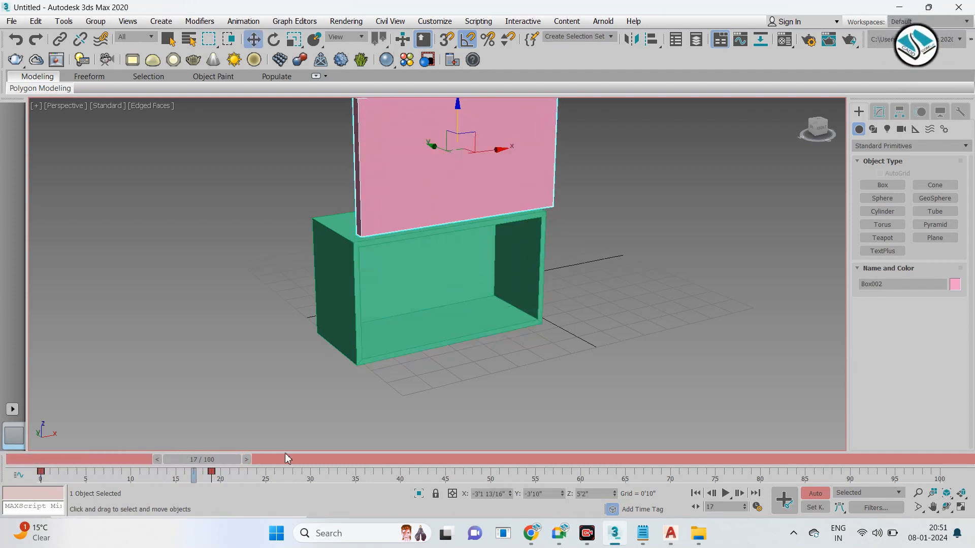
Step: Turn off Auto Key and draw a thin horizontal box across the cabinet opening in the Front view as a shelf
key("alt+w")
middle_click(541, 251)
key("alt+w")
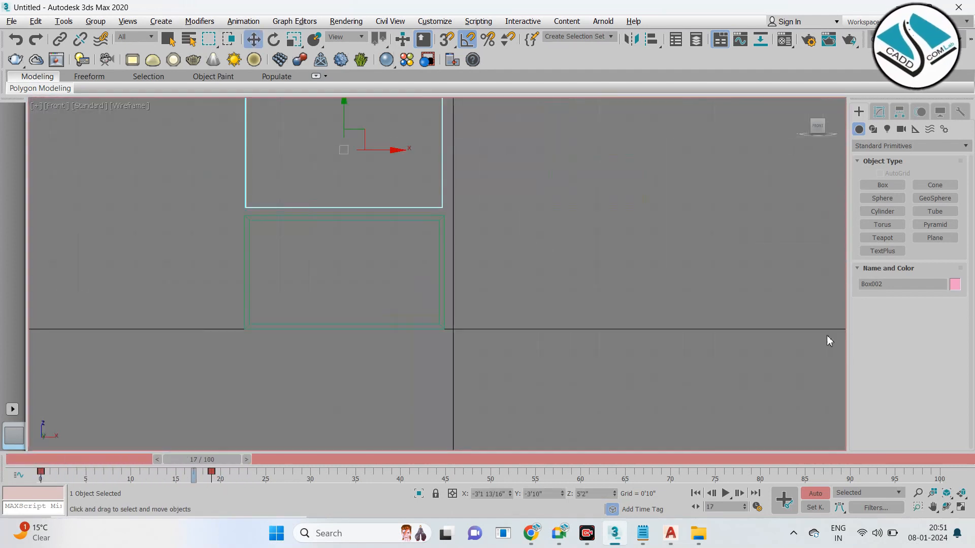
left_click(816, 494)
left_click(883, 185)
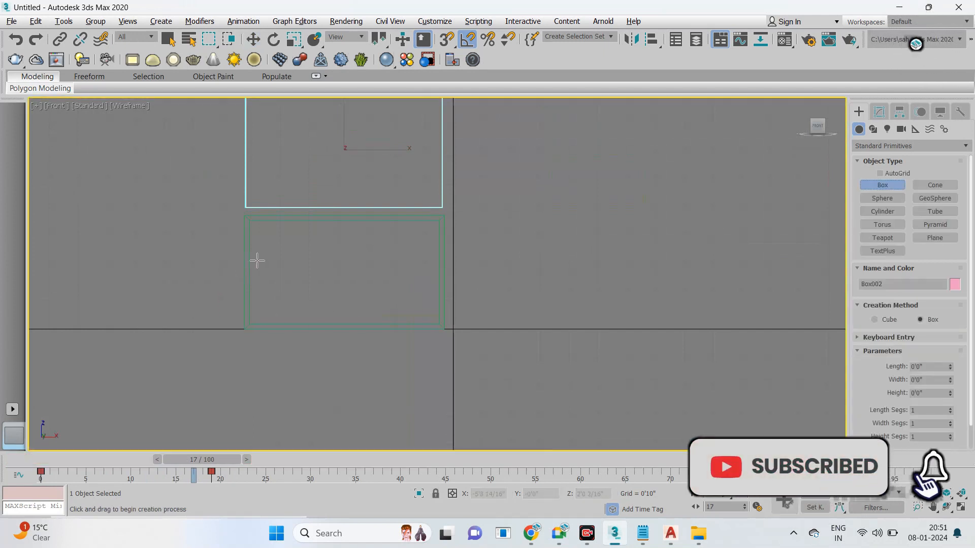
left_click_drag(251, 259, 439, 264)
left_click(439, 289)
key("w")
Step: Move the shelf board forward in the Perspective view to about Y -4'4", in front of the cabinet opening
key("alt+w")
key("alt+w")
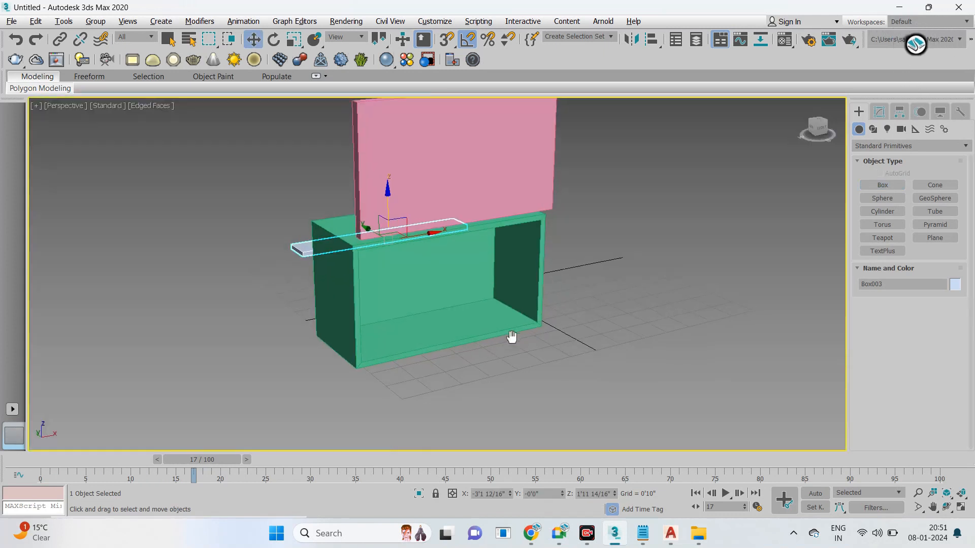
left_click_drag(440, 277, 476, 293)
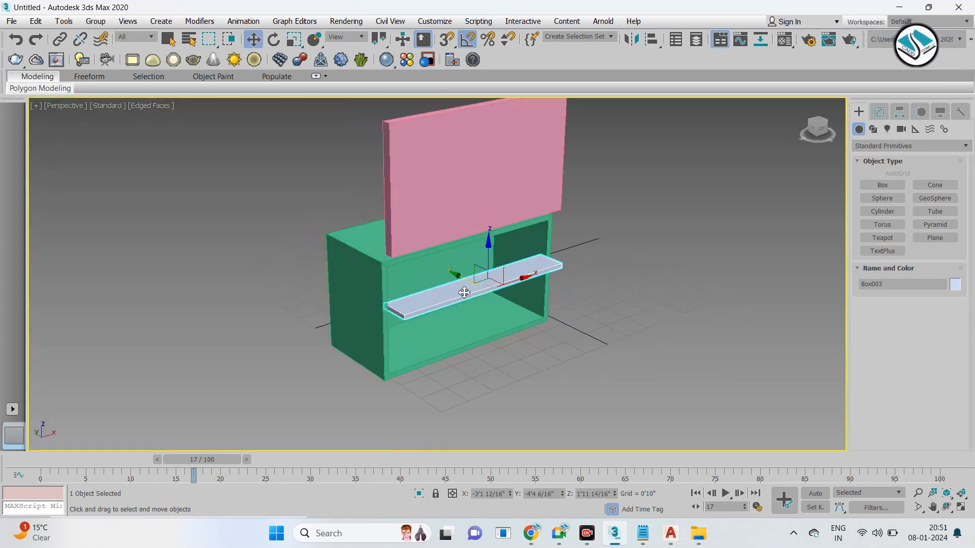
Step: Scale the shelf board along its depth to make it several times deeper
left_click(495, 321)
key("r")
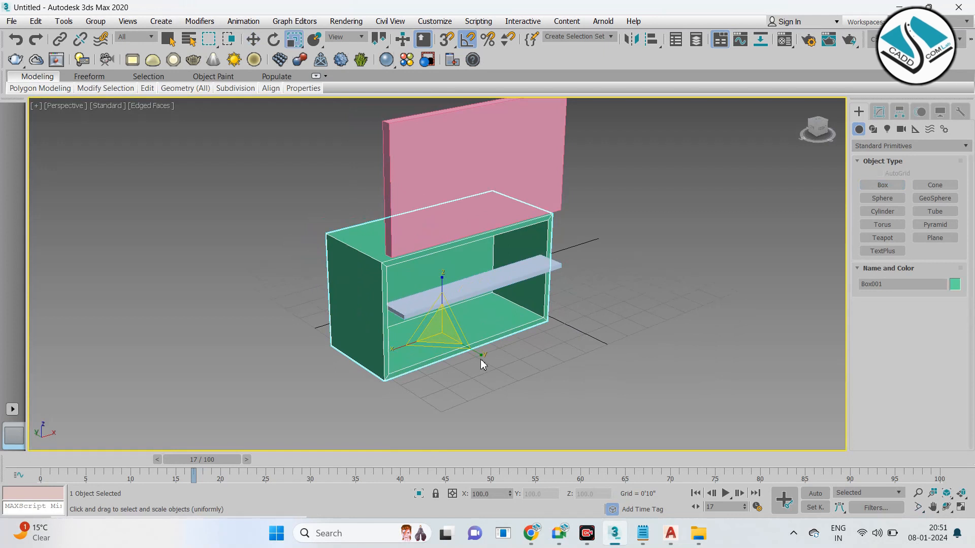
left_click(487, 289)
key("r")
left_click_drag(526, 308, 574, 358)
key("w")
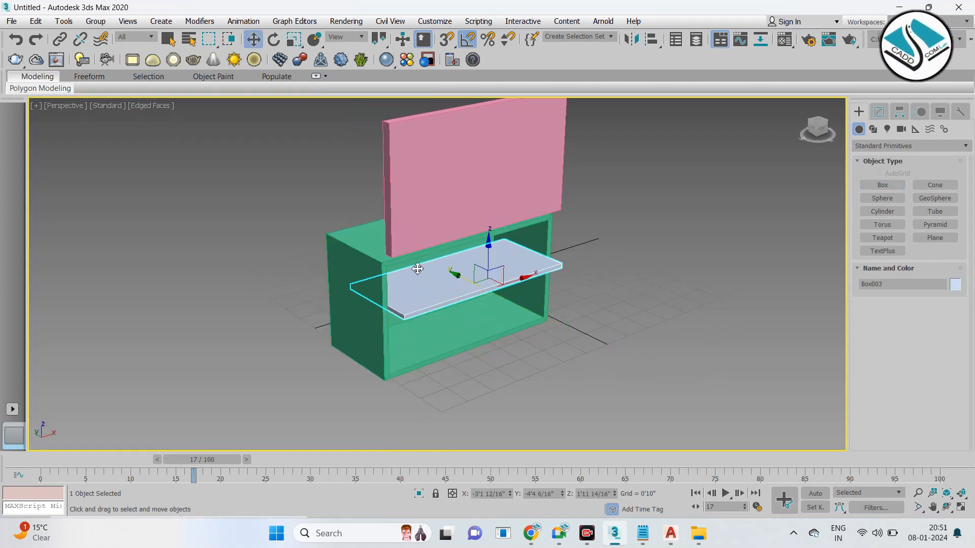
Step: With Auto Key on at frame 20, move the shelf board about 6'1" along X out of the cabinet, and scrub back to frame 0
left_click(450, 215)
left_click(437, 304)
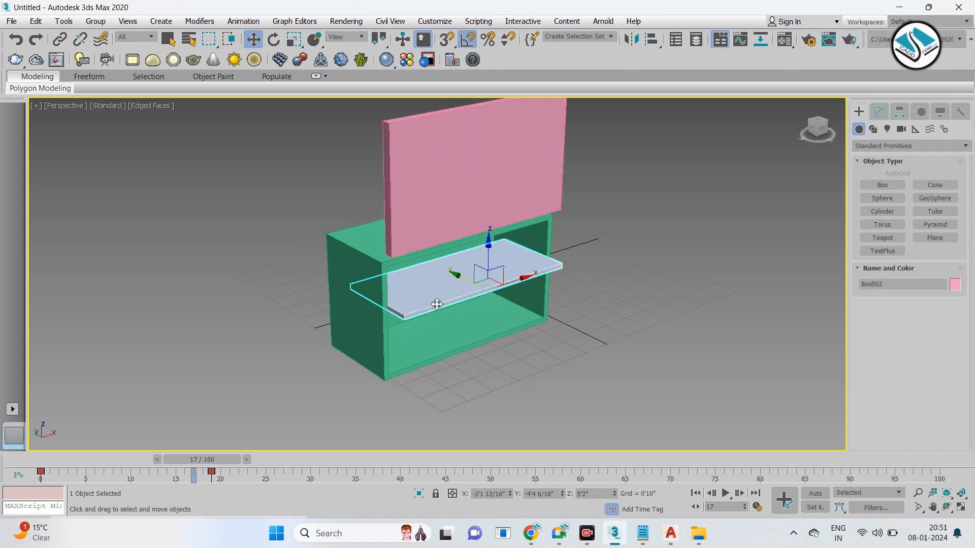
left_click(199, 461)
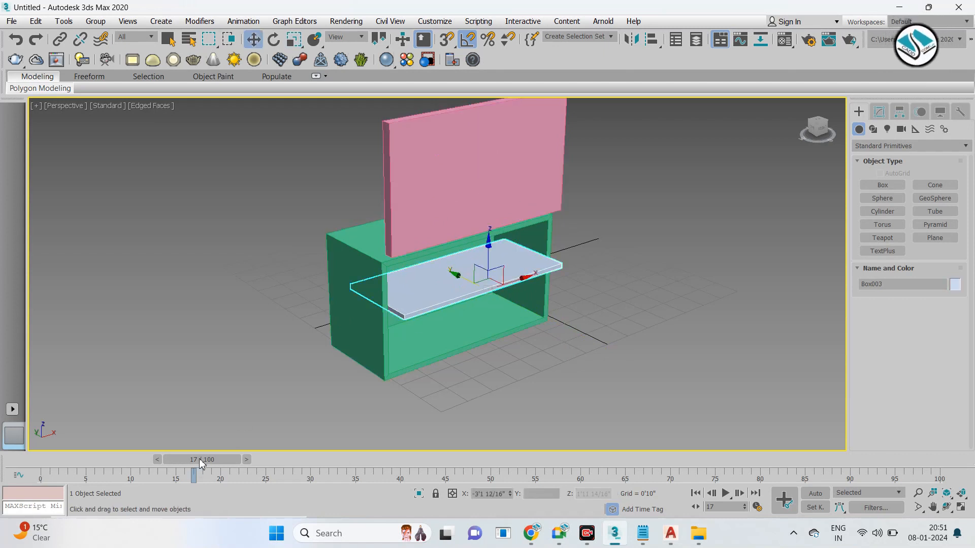
mouse_move(226, 462)
left_mouse_down()
mouse_move(286, 460)
mouse_move(12, 461)
mouse_move(231, 460)
left_mouse_up()
left_click(807, 493)
key("w")
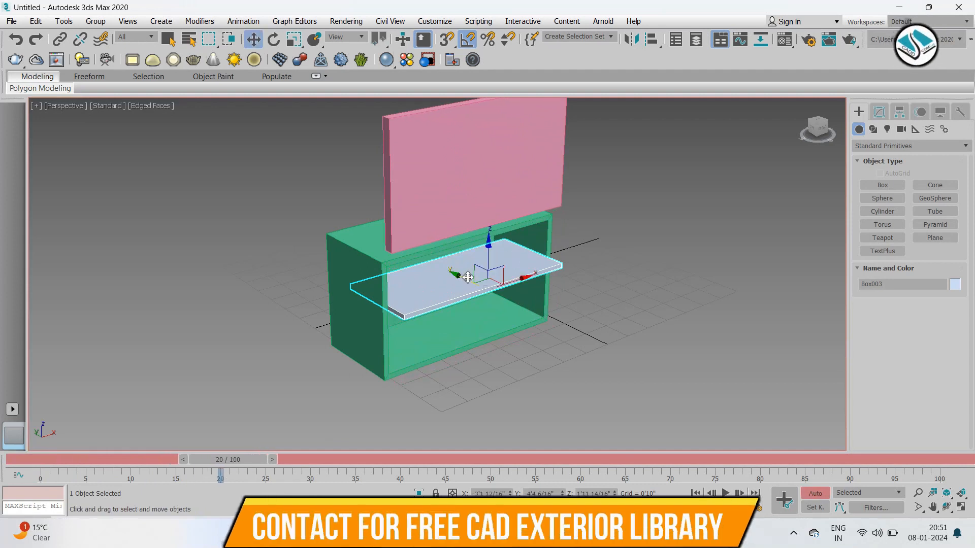
left_click_drag(520, 278, 673, 245)
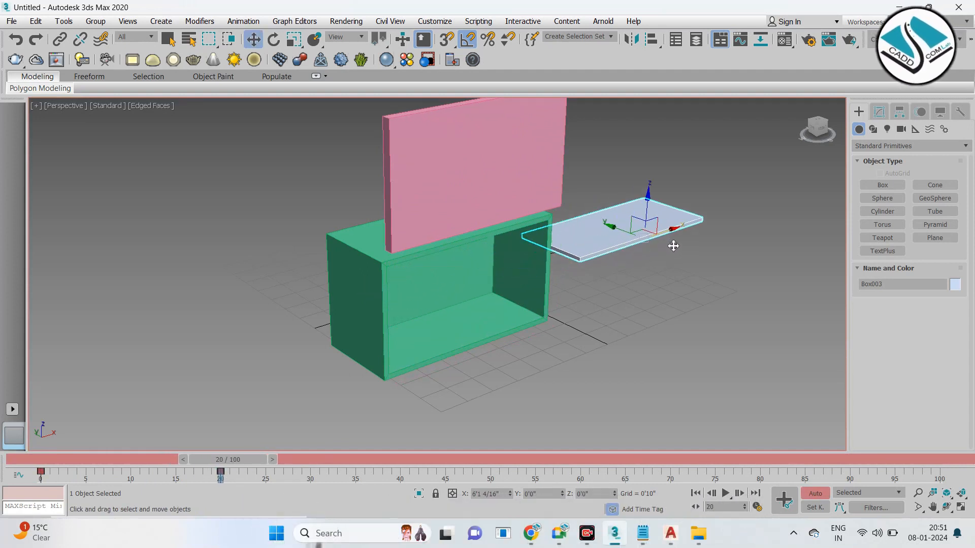
left_click_drag(251, 463, 53, 446)
key("w")
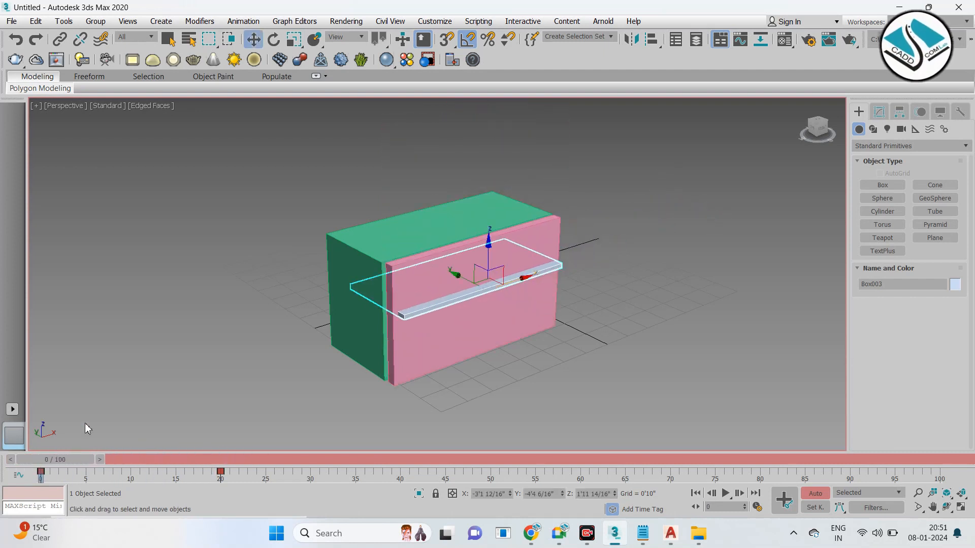
Step: Delete all the cabinet objects from the scene and turn off Auto Key
key("ctrl+a")
key("Delete")
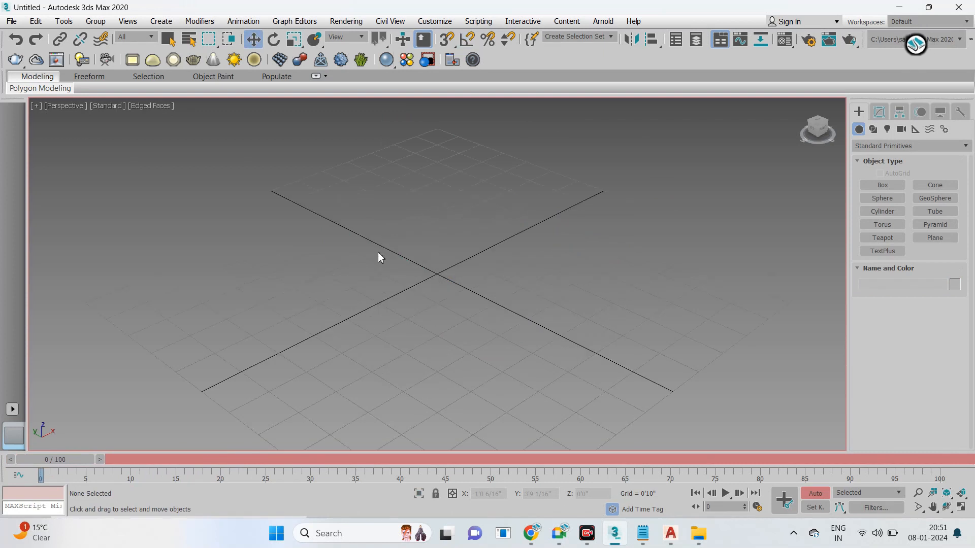
left_click(815, 493)
middle_click_drag(611, 308, 584, 298, "alt")
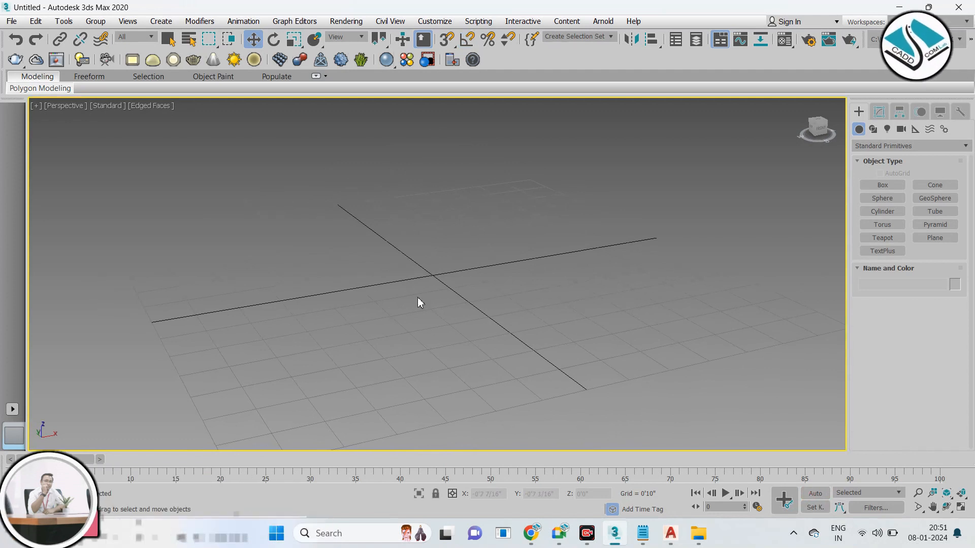
middle_click_drag(418, 302, 487, 285)
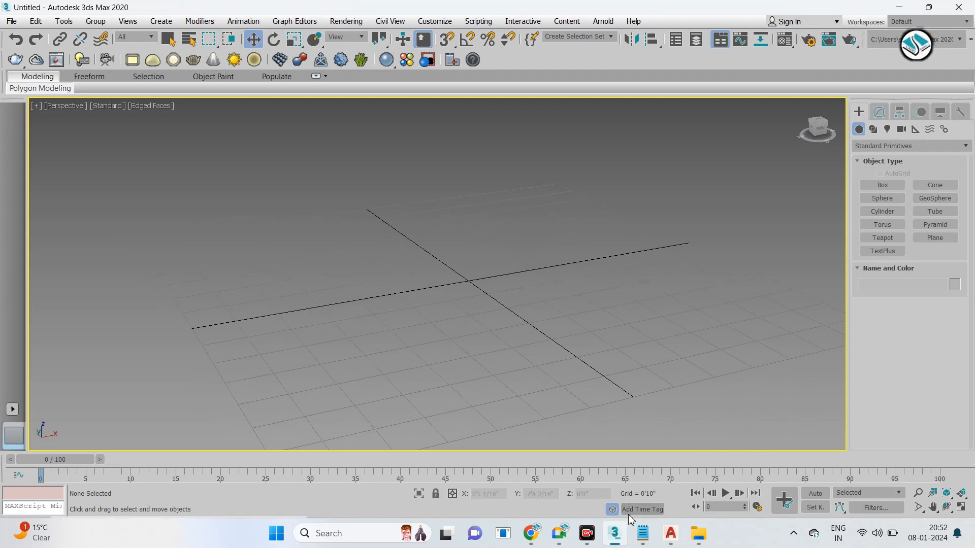
Step: Switch to Notepad and highlight the whole list of lesson topics for review
left_click(643, 533)
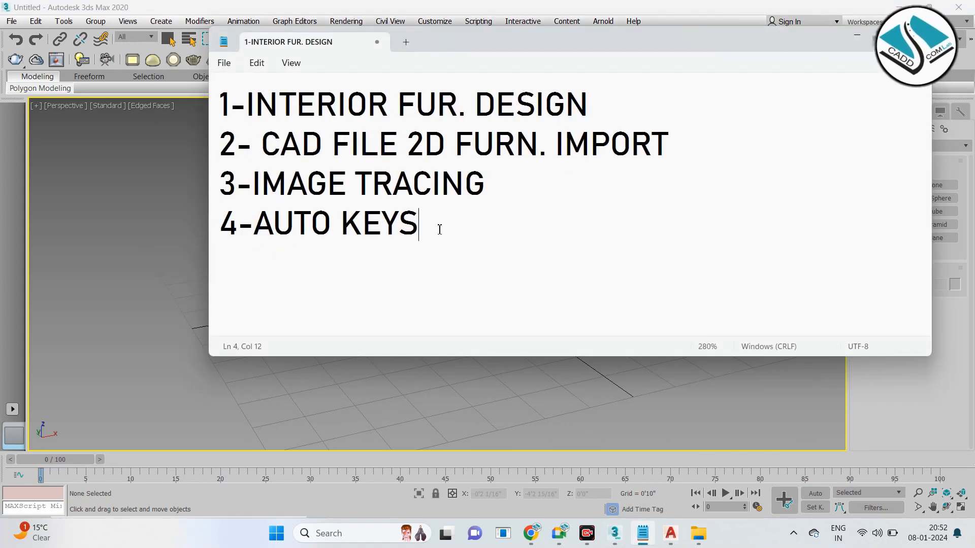
key("ctrl+a")
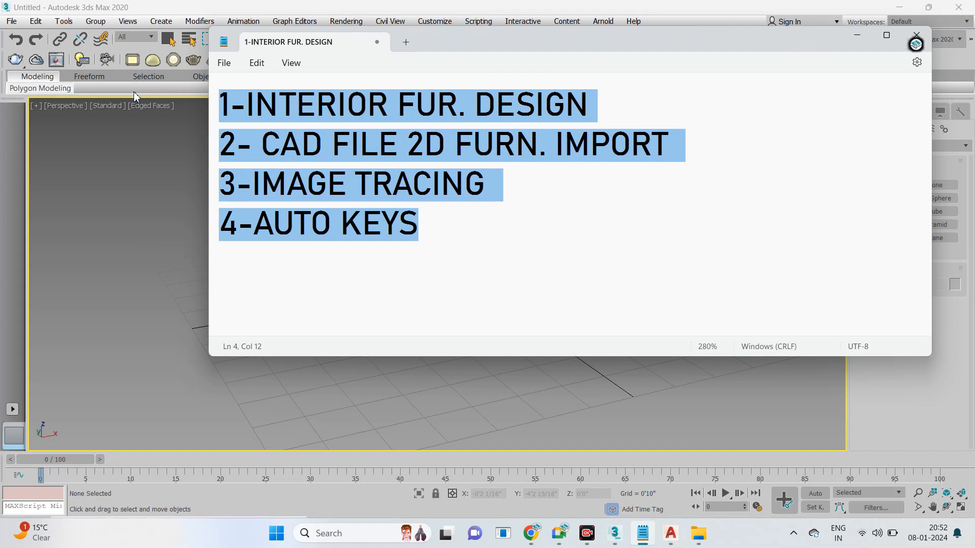
Step: Switch to Chrome and search Google Images for "3D ELEVATION" in the furniture table results tab
mouse_move(533, 538)
left_click(508, 465)
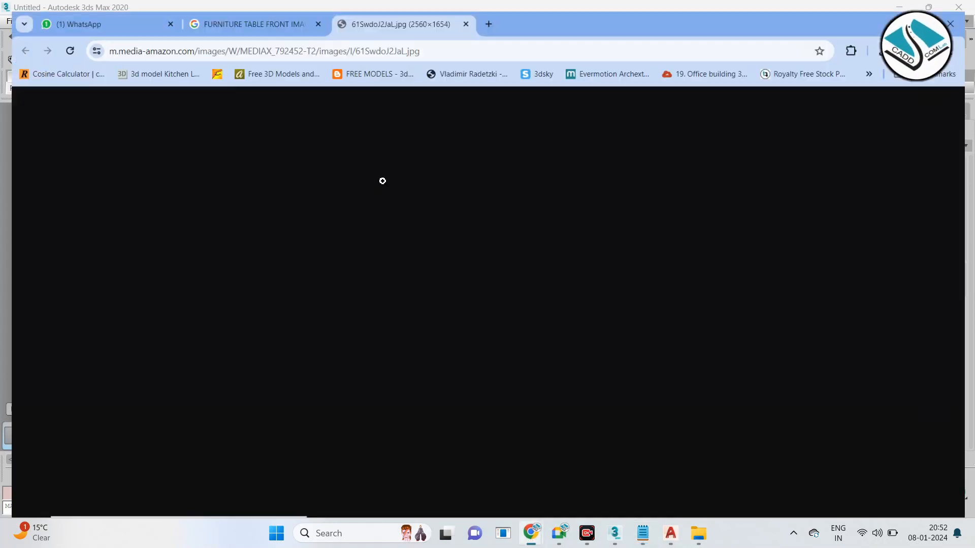
left_click(269, 10)
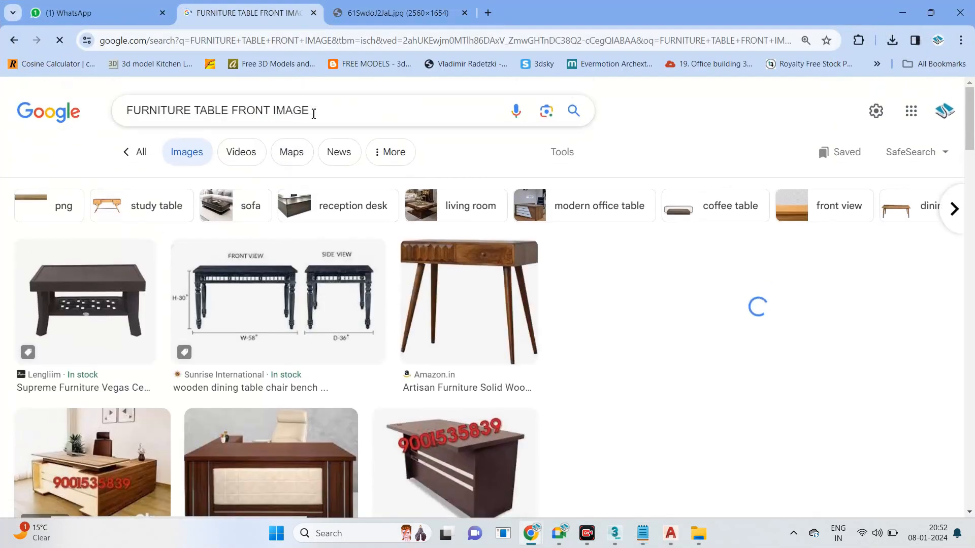
left_click_drag(313, 113, 87, 111)
type("3D ")
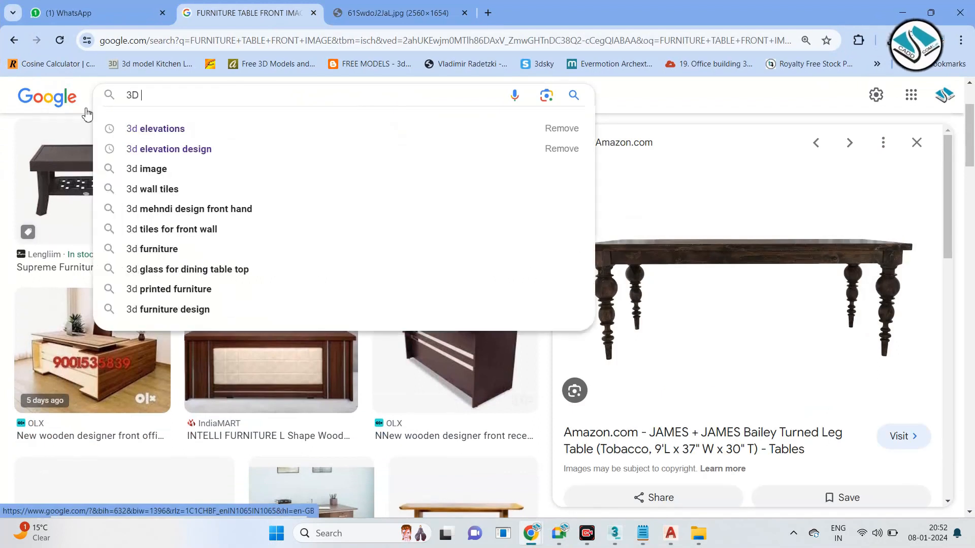
type("ELEVATION")
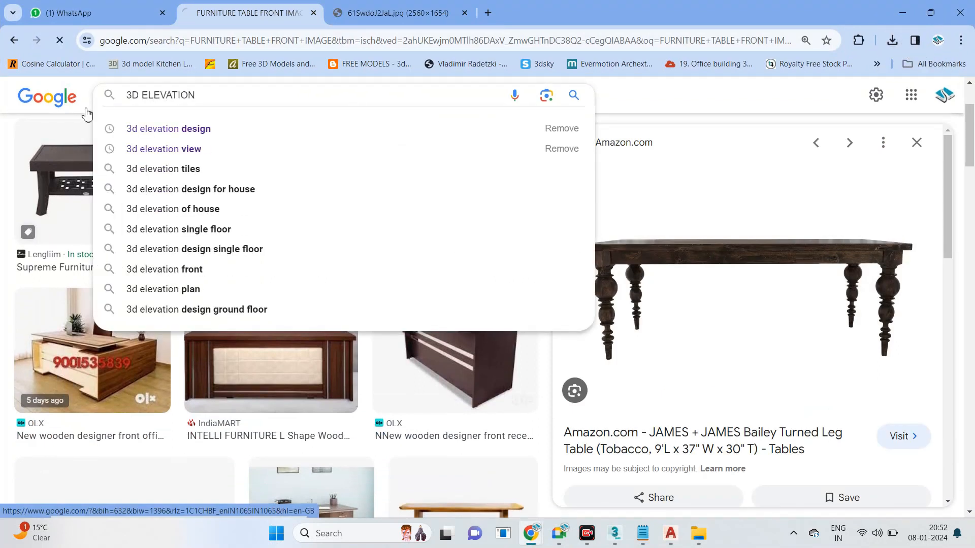
key("Return")
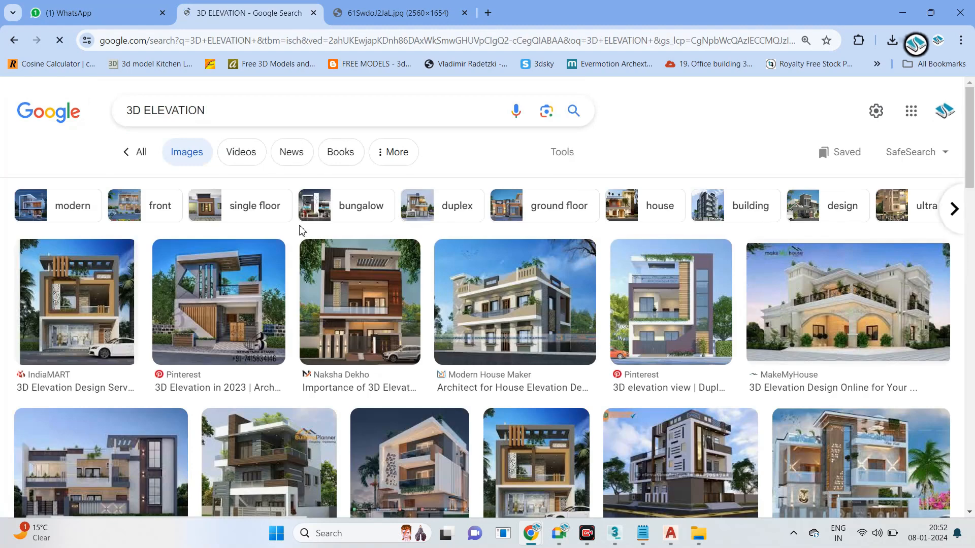
Step: Browse the house elevation images, previewing the Modern House Maker design, its related images, and the Pinterest duplex house design
scroll(538, 313, "down", 2)
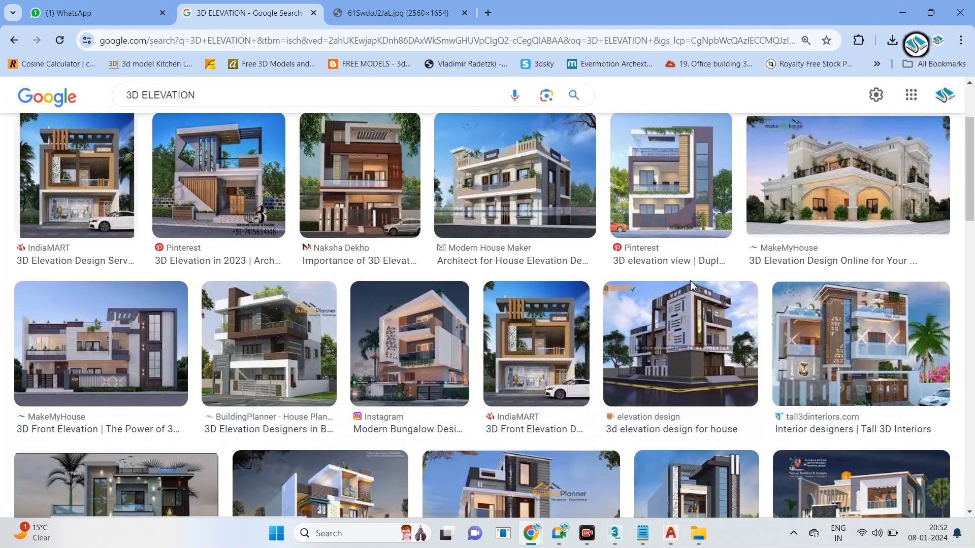
left_click(539, 167)
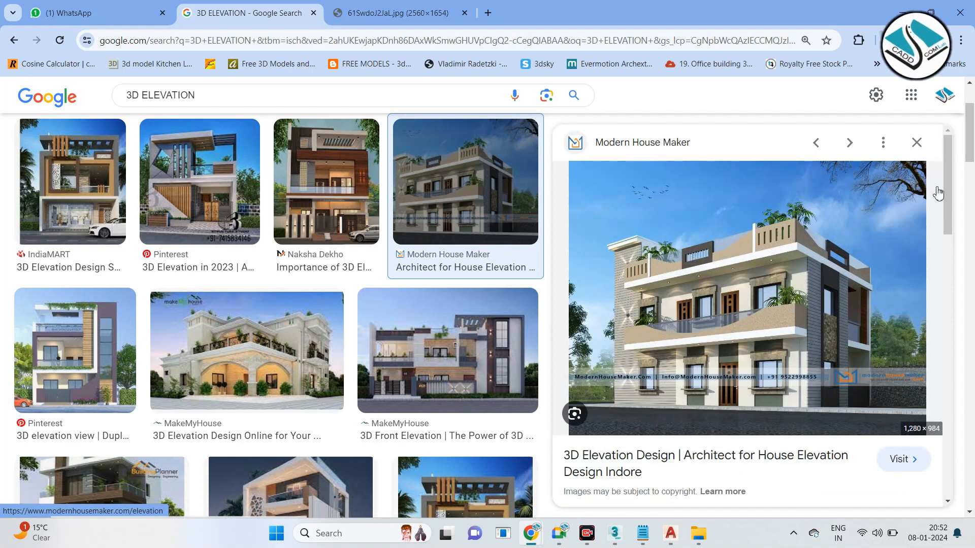
scroll(827, 266, "down", 8)
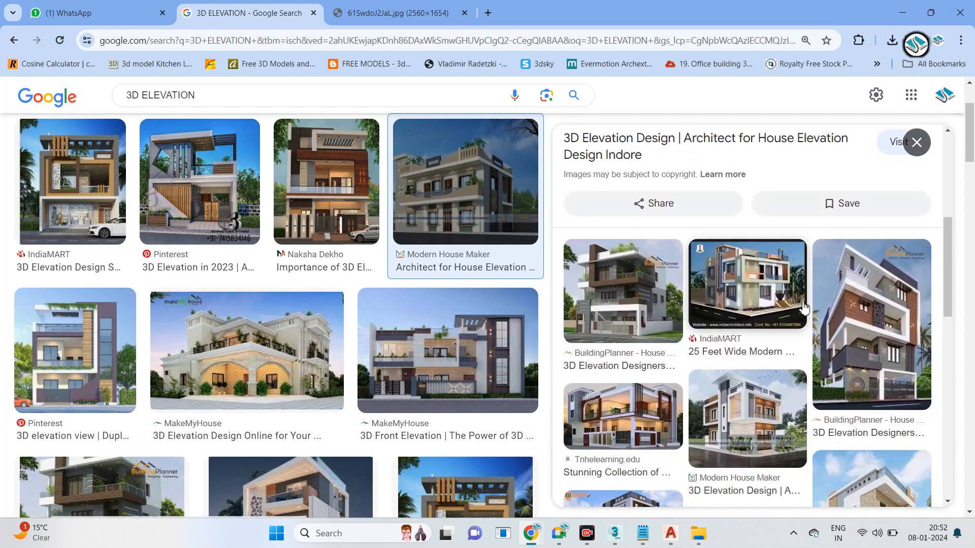
scroll(788, 314, "down", 4)
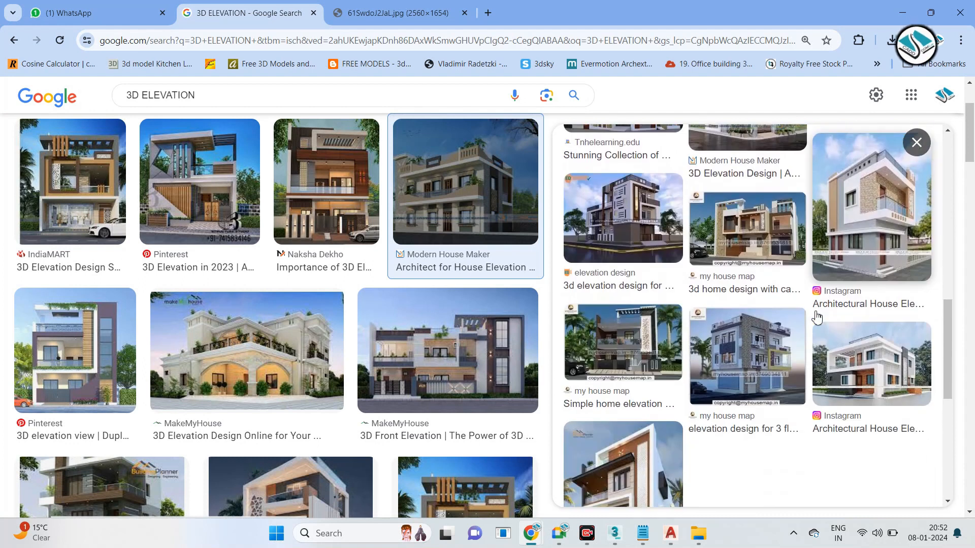
scroll(867, 333, "down", 1)
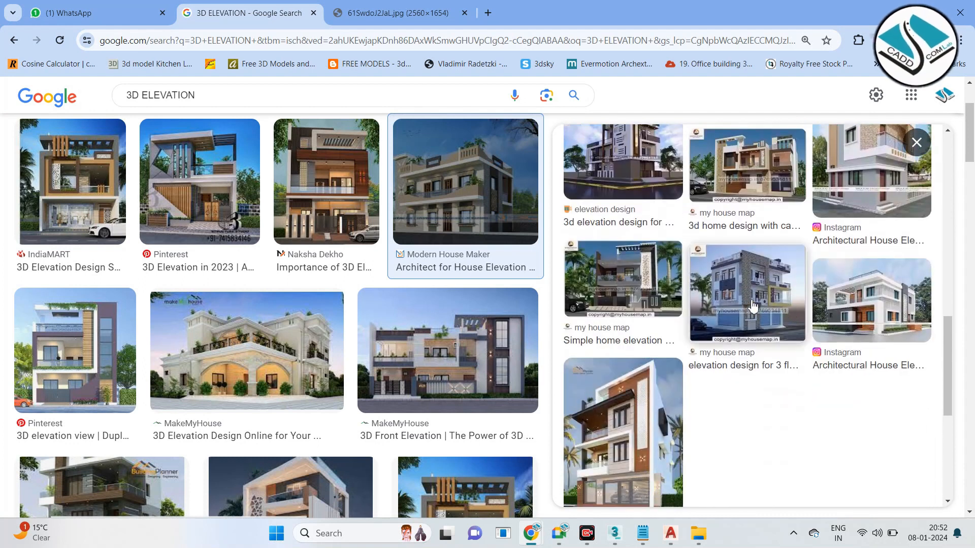
scroll(733, 348, "down", 1)
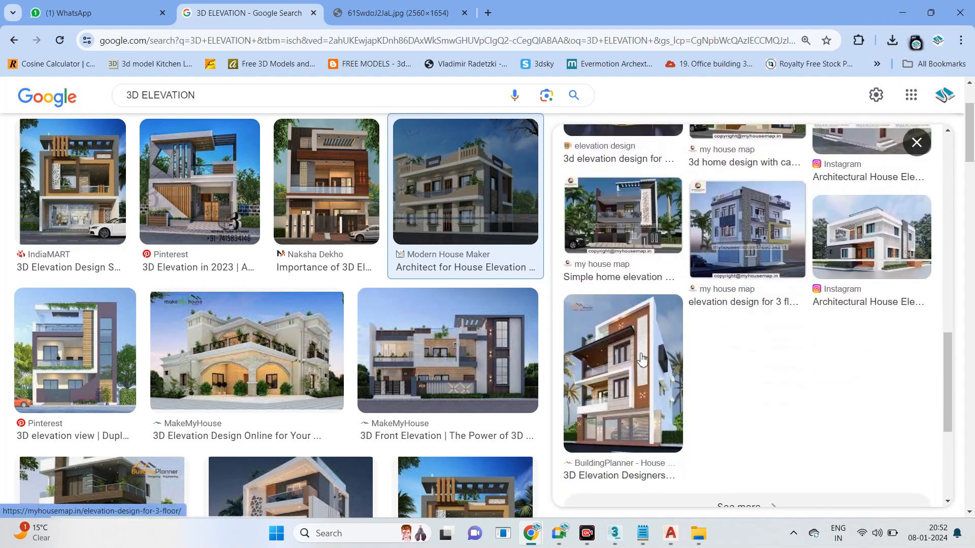
scroll(523, 371, "down", 4)
scroll(84, 247, "up", 2)
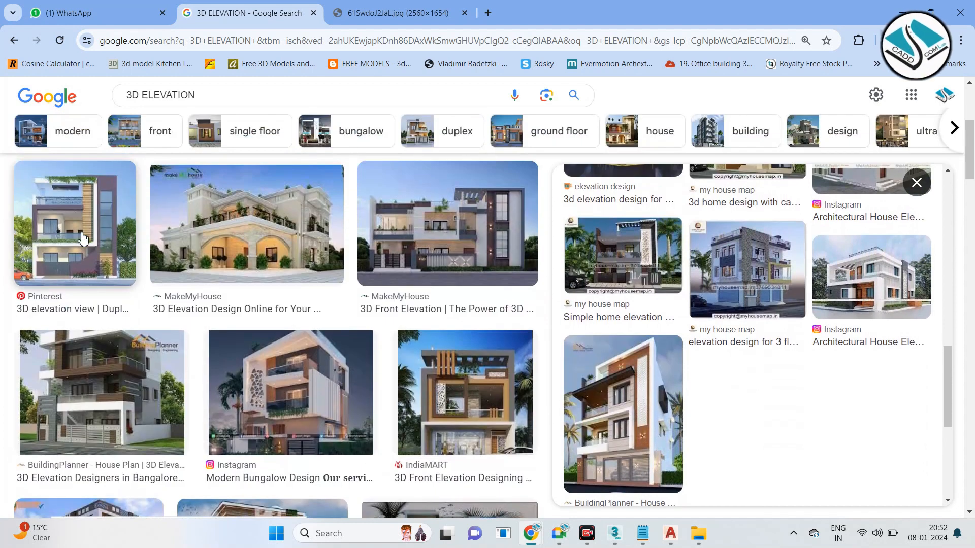
left_click(83, 239)
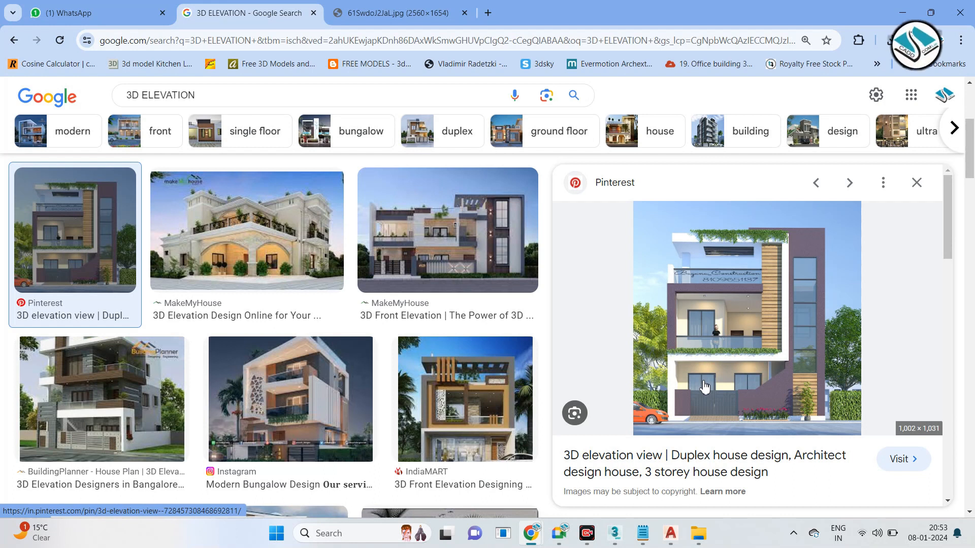
left_click(586, 534)
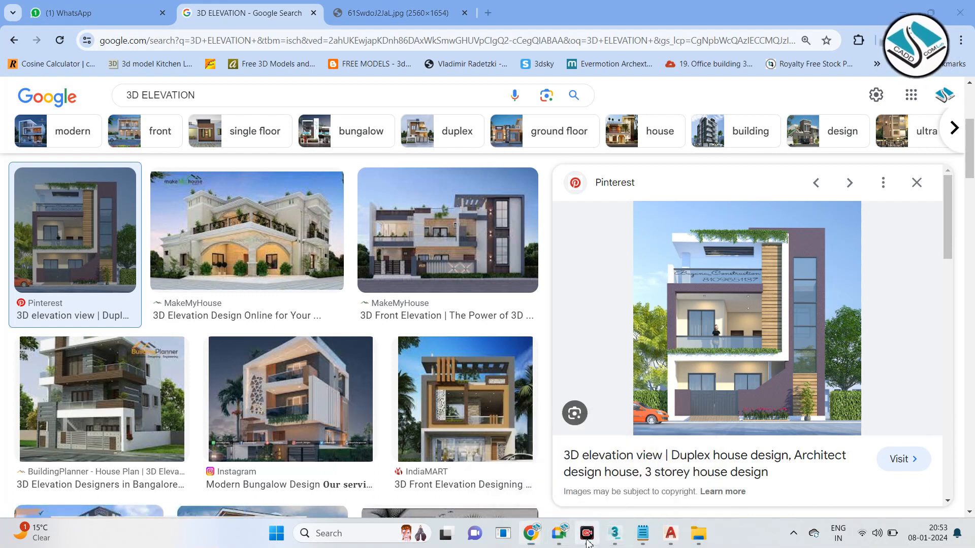